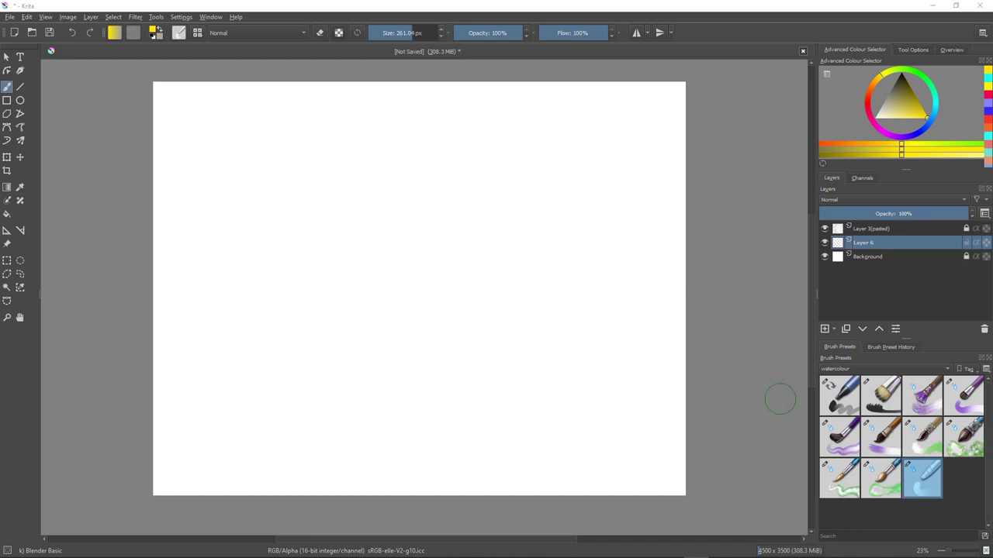
Step: Paint pale cyan diagonal streaks across the upper part of the canvas with the Wet Paint brush at about 597 px
{"action": "key", "text": "slash"}
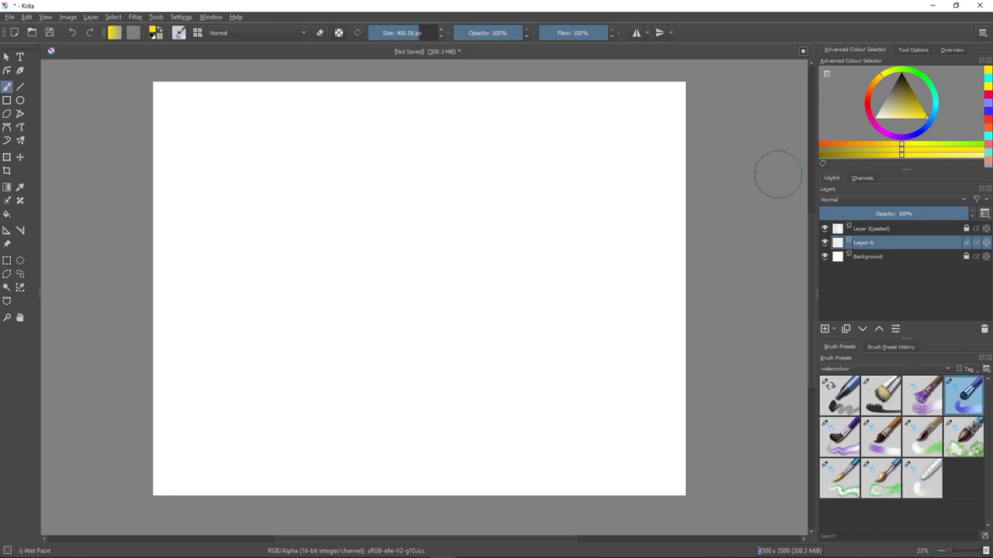
{"action": "left_click", "coordinate": [936, 105]}
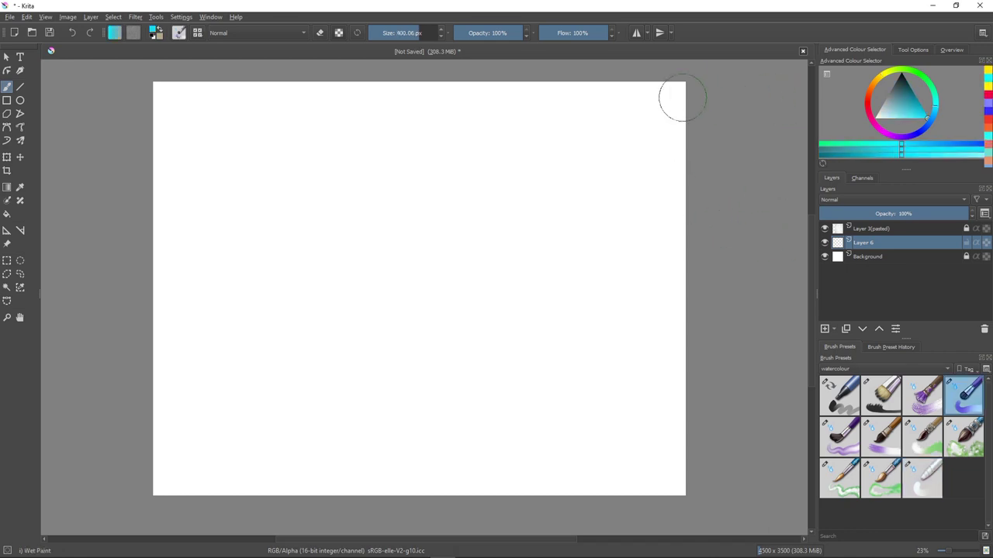
{"action": "mouse_move", "coordinate": [639, 85]}
{"action": "left_mouse_down"}
{"action": "mouse_move", "coordinate": [700, 98]}
{"action": "mouse_move", "coordinate": [608, 59]}
{"action": "mouse_move", "coordinate": [614, 79]}
{"action": "mouse_move", "coordinate": [559, 75]}
{"action": "left_mouse_up"}
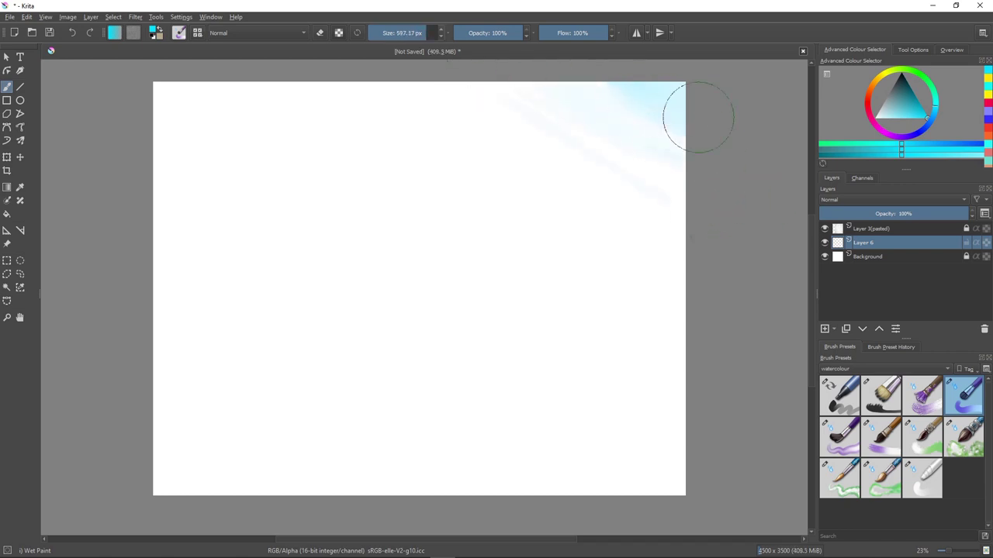
{"action": "mouse_move", "coordinate": [414, 93]}
{"action": "left_mouse_down"}
{"action": "mouse_move", "coordinate": [385, 84]}
{"action": "mouse_move", "coordinate": [734, 261]}
{"action": "mouse_move", "coordinate": [572, 204]}
{"action": "mouse_move", "coordinate": [344, 90]}
{"action": "mouse_move", "coordinate": [549, 231]}
{"action": "mouse_move", "coordinate": [379, 171]}
{"action": "mouse_move", "coordinate": [261, 90]}
{"action": "mouse_move", "coordinate": [367, 192]}
{"action": "mouse_move", "coordinate": [655, 383]}
{"action": "mouse_move", "coordinate": [595, 321]}
{"action": "mouse_move", "coordinate": [478, 243]}
{"action": "mouse_move", "coordinate": [482, 225]}
{"action": "mouse_move", "coordinate": [221, 140]}
{"action": "mouse_move", "coordinate": [101, 73]}
{"action": "mouse_move", "coordinate": [332, 126]}
{"action": "mouse_move", "coordinate": [157, 60]}
{"action": "mouse_move", "coordinate": [141, 100]}
{"action": "mouse_move", "coordinate": [353, 238]}
{"action": "left_mouse_up"}
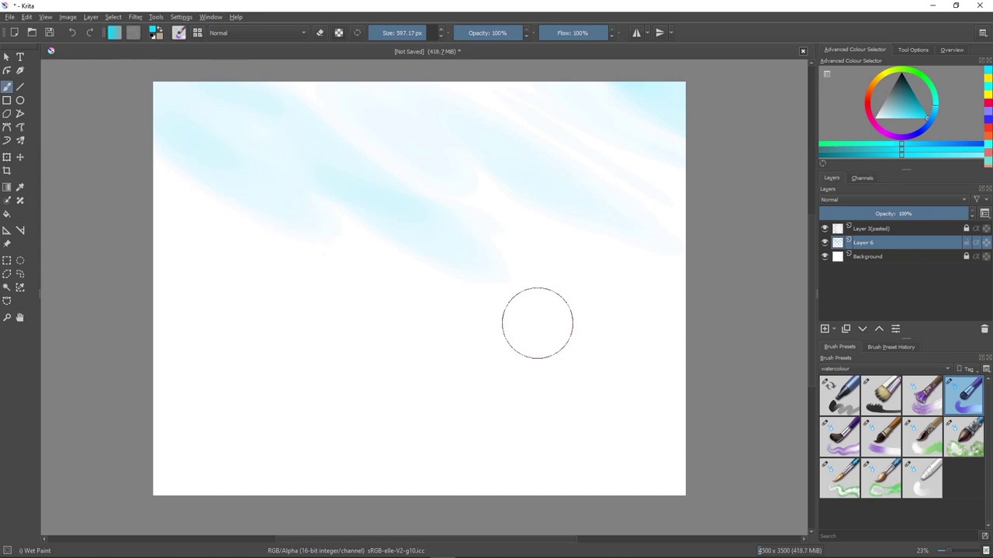
Step: Layer soft blue diagonal strokes over the cyan from the canvas's upper-right corner across to its top centre
{"action": "left_click_drag", "start_coordinate": [935, 106], "coordinate": [927, 125]}
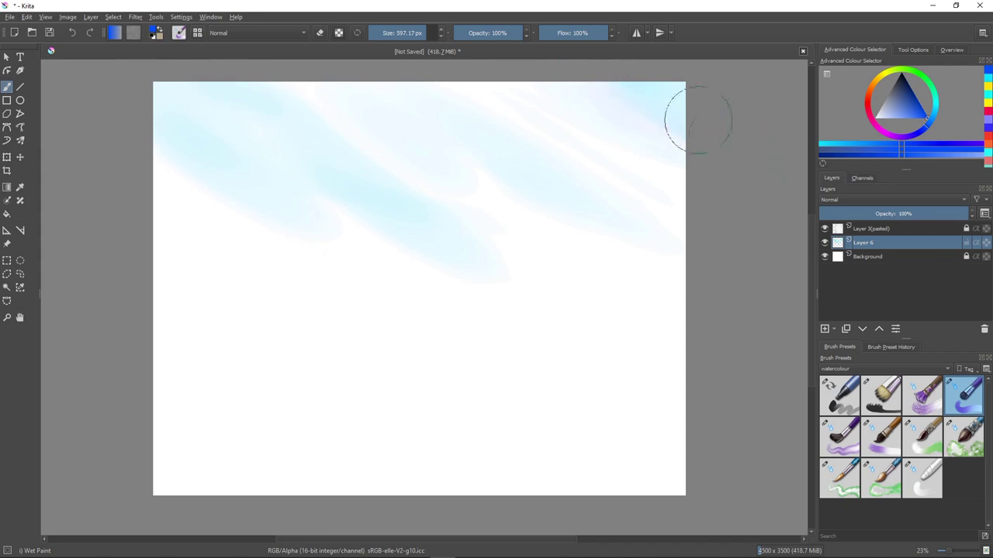
{"action": "left_click_drag", "start_coordinate": [698, 121], "coordinate": [737, 148]}
{"action": "left_click_drag", "start_coordinate": [588, 79], "coordinate": [804, 222]}
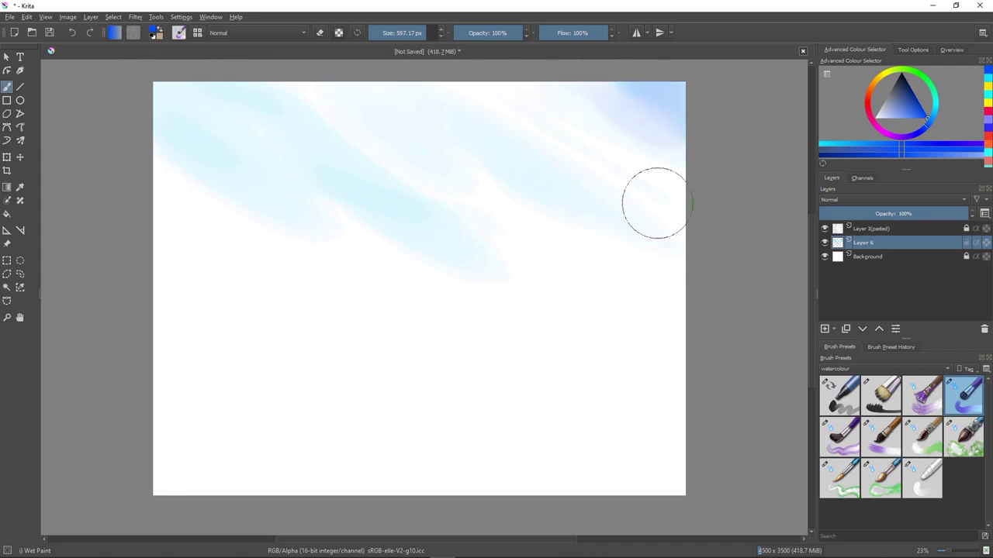
{"action": "left_click_drag", "start_coordinate": [656, 203], "coordinate": [414, 82]}
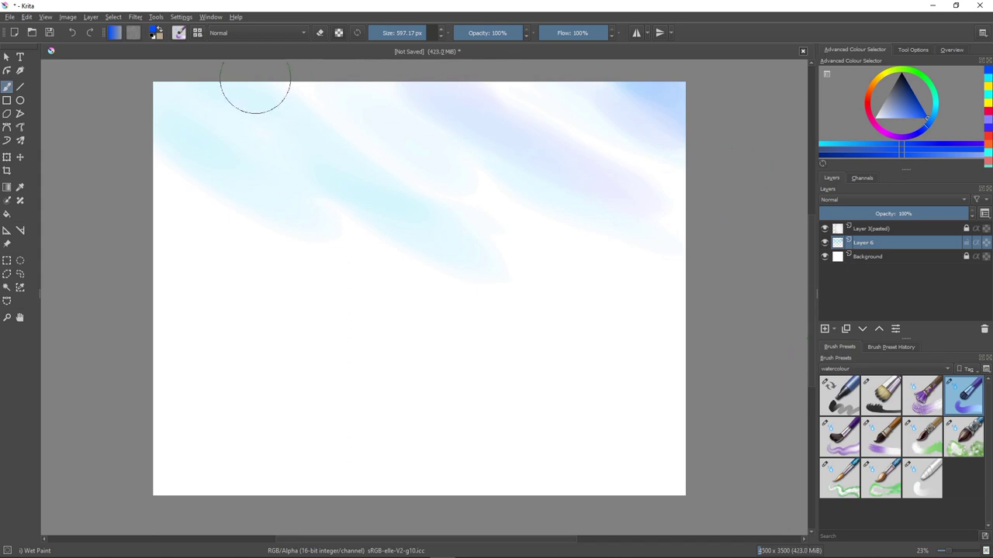
{"action": "left_click_drag", "start_coordinate": [303, 85], "coordinate": [373, 132]}
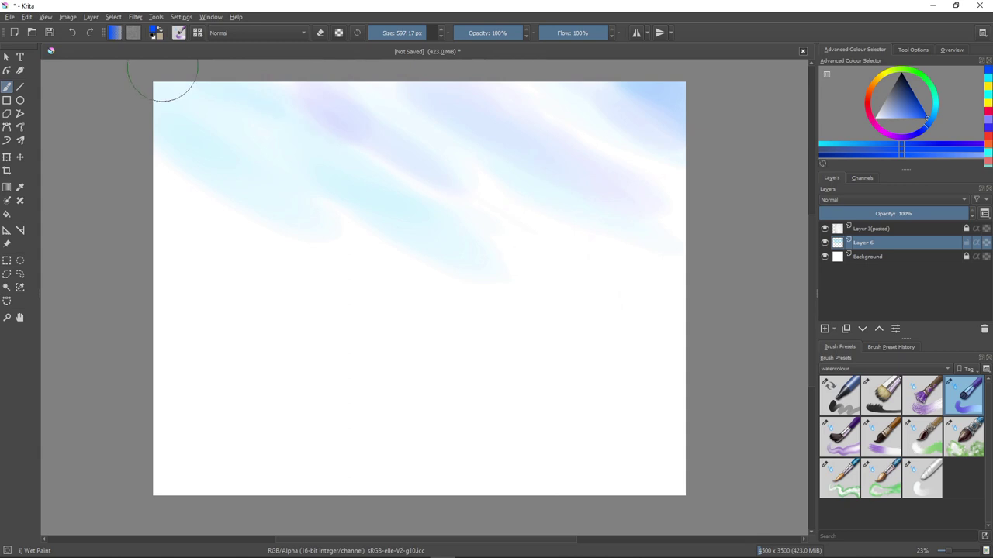
Step: Paint soft blue diagonal strokes over the upper-left corner and down along the left side of the sky
{"action": "left_click_drag", "start_coordinate": [160, 69], "coordinate": [298, 160]}
{"action": "left_click_drag", "start_coordinate": [135, 88], "coordinate": [341, 210]}
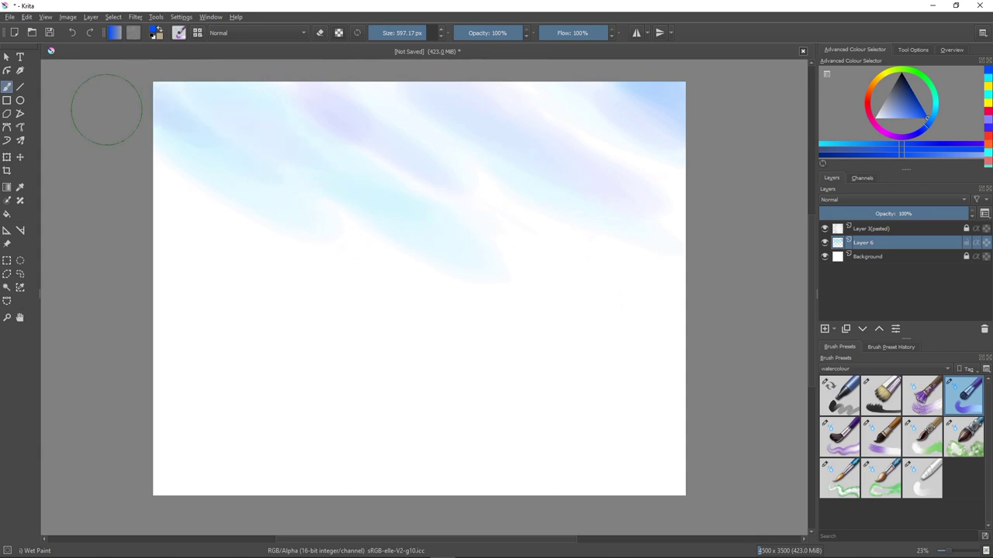
{"action": "left_click_drag", "start_coordinate": [106, 111], "coordinate": [470, 293]}
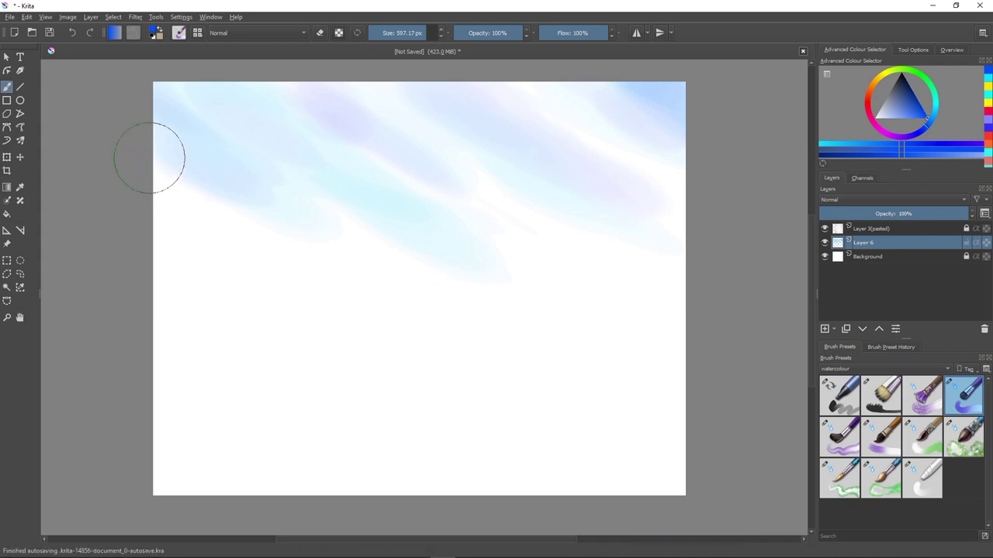
{"action": "left_click_drag", "start_coordinate": [180, 188], "coordinate": [364, 304]}
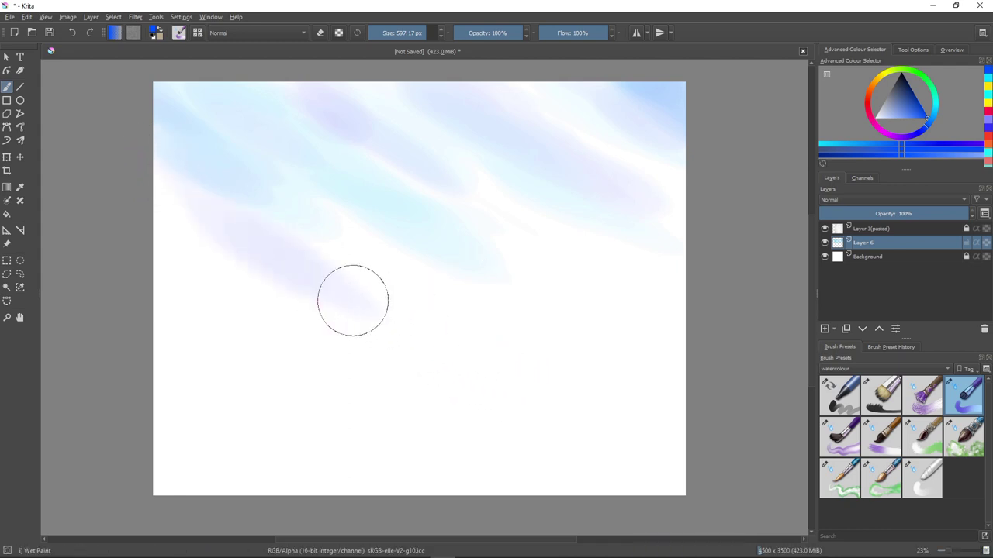
{"action": "left_click_drag", "start_coordinate": [258, 227], "coordinate": [260, 229]}
{"action": "left_click_drag", "start_coordinate": [215, 184], "coordinate": [321, 233]}
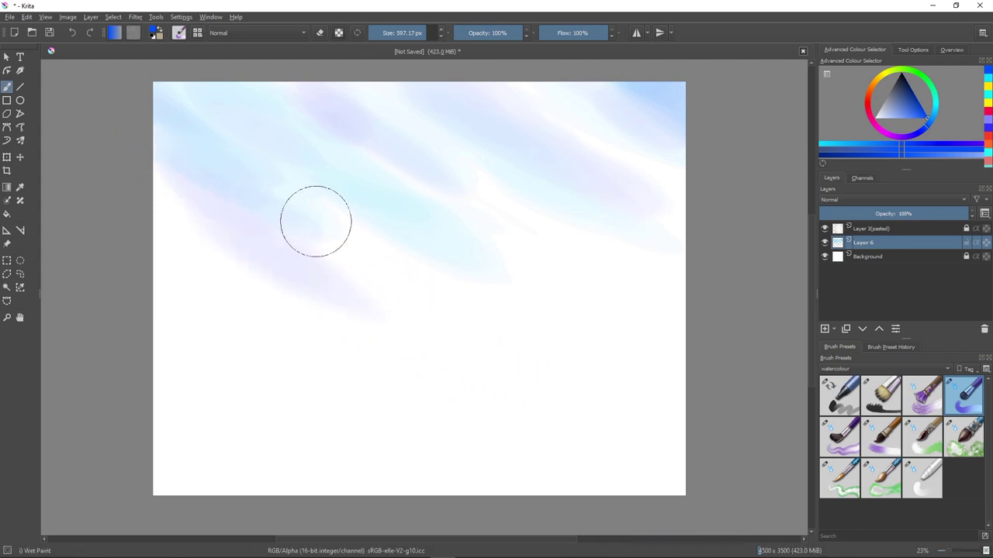
{"action": "left_click_drag", "start_coordinate": [159, 172], "coordinate": [244, 229]}
{"action": "left_click_drag", "start_coordinate": [158, 200], "coordinate": [221, 242]}
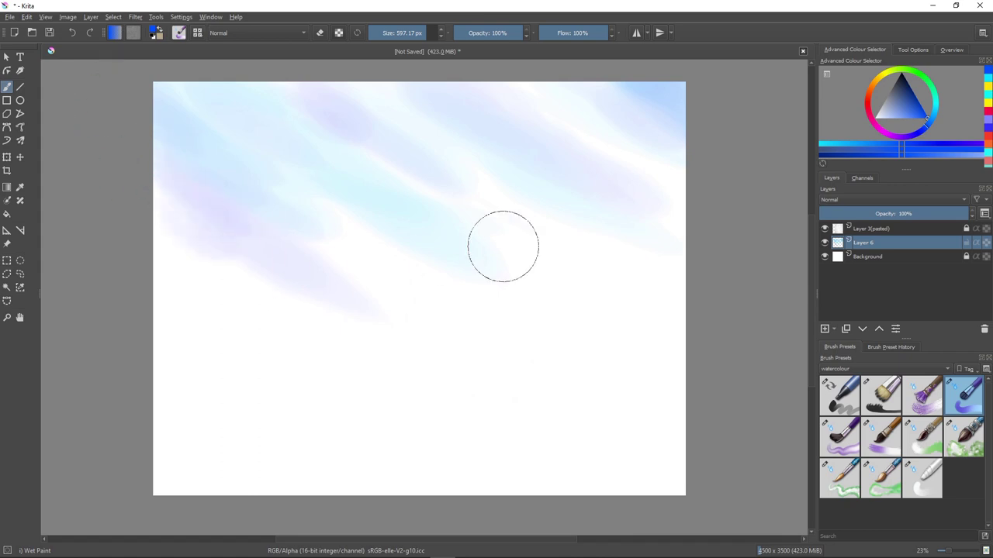
Step: Paint pale yellow diagonal strokes beneath the blue streaks in the middle and right of the sky
{"action": "left_click", "coordinate": [987, 87]}
{"action": "left_click_drag", "start_coordinate": [570, 258], "coordinate": [630, 276]}
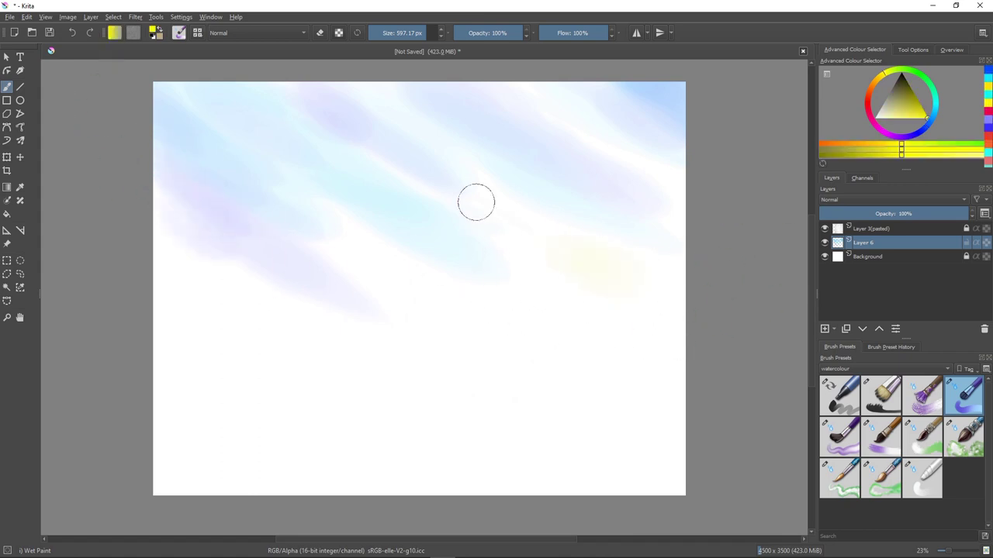
{"action": "mouse_move", "coordinate": [458, 183]}
{"action": "left_mouse_down"}
{"action": "mouse_move", "coordinate": [577, 246]}
{"action": "mouse_move", "coordinate": [683, 279]}
{"action": "left_mouse_up"}
{"action": "left_click_drag", "start_coordinate": [592, 214], "coordinate": [715, 255]}
{"action": "left_click_drag", "start_coordinate": [603, 179], "coordinate": [708, 235]}
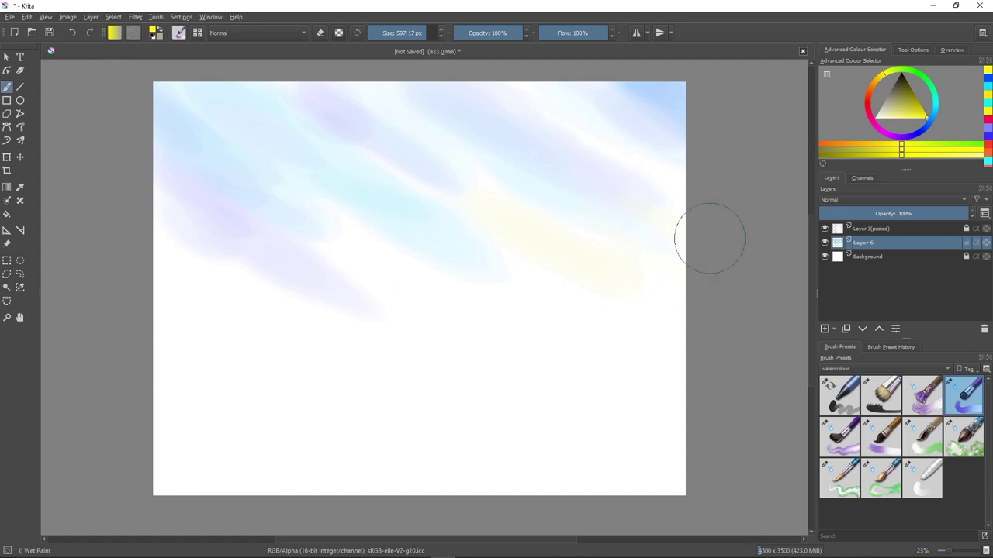
{"action": "left_click_drag", "start_coordinate": [490, 132], "coordinate": [683, 273]}
{"action": "left_click_drag", "start_coordinate": [408, 199], "coordinate": [632, 310]}
{"action": "left_click_drag", "start_coordinate": [397, 209], "coordinate": [764, 354]}
{"action": "left_click_drag", "start_coordinate": [349, 219], "coordinate": [561, 318]}
{"action": "mouse_move", "coordinate": [368, 249]}
{"action": "left_mouse_down"}
{"action": "mouse_move", "coordinate": [497, 312]}
{"action": "mouse_move", "coordinate": [438, 289]}
{"action": "left_mouse_up"}
{"action": "left_click_drag", "start_coordinate": [412, 259], "coordinate": [567, 320]}
Step: Try yellow strokes below the sky with the Marker Chisel Smooth brush at 299.65 px, and undo them
{"action": "key", "text": "slash"}
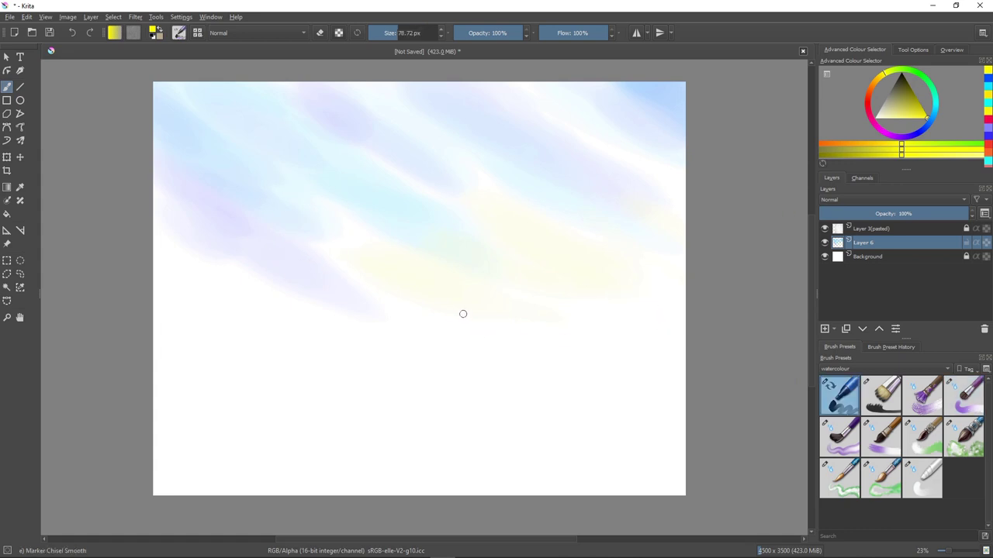
{"action": "mouse_move", "coordinate": [427, 318]}
{"action": "left_mouse_down"}
{"action": "mouse_move", "coordinate": [413, 330]}
{"action": "mouse_move", "coordinate": [457, 350]}
{"action": "left_mouse_up"}
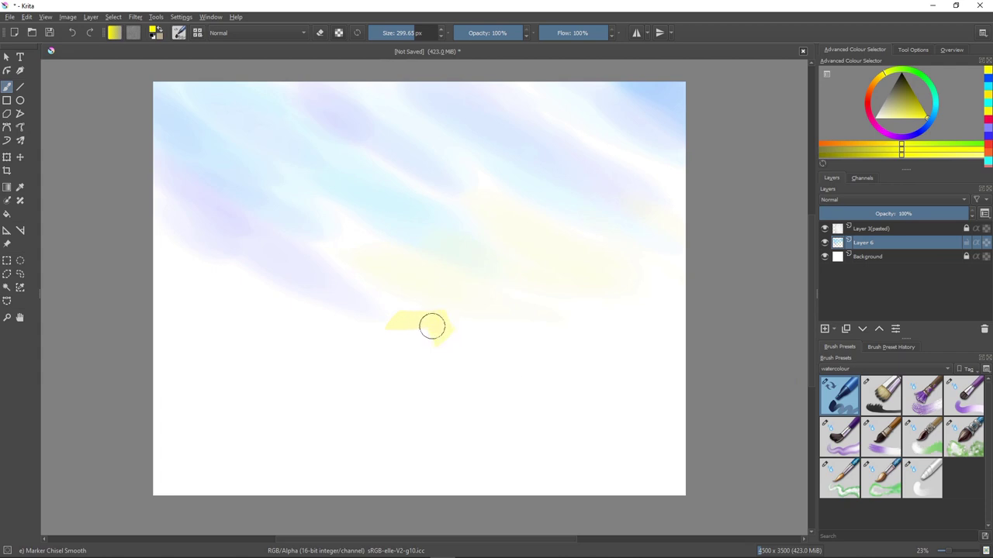
{"action": "left_click_drag", "start_coordinate": [578, 311], "coordinate": [546, 311]}
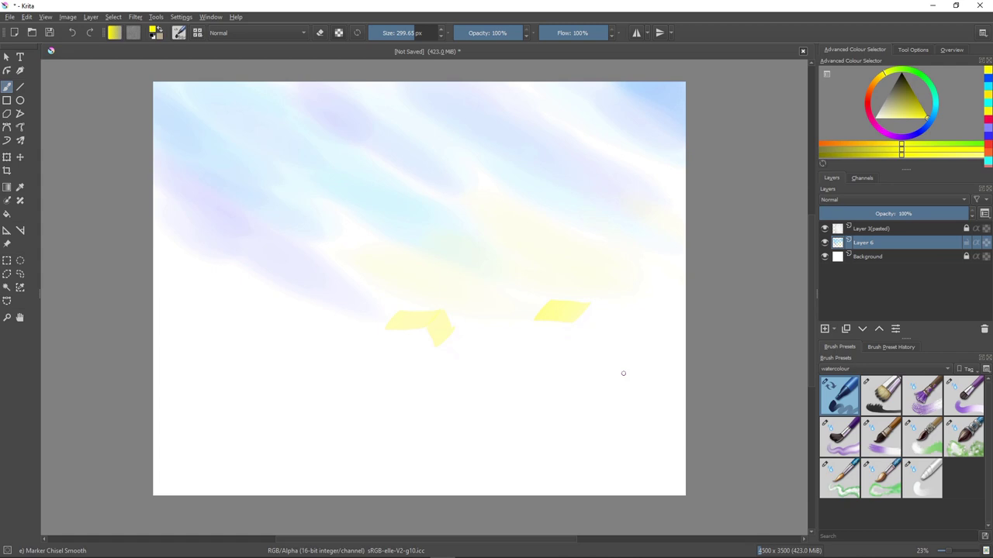
{"action": "key", "text": "ctrl+z"}
{"action": "key", "text": "ctrl+z"}
{"action": "key", "text": "ctrl+z"}
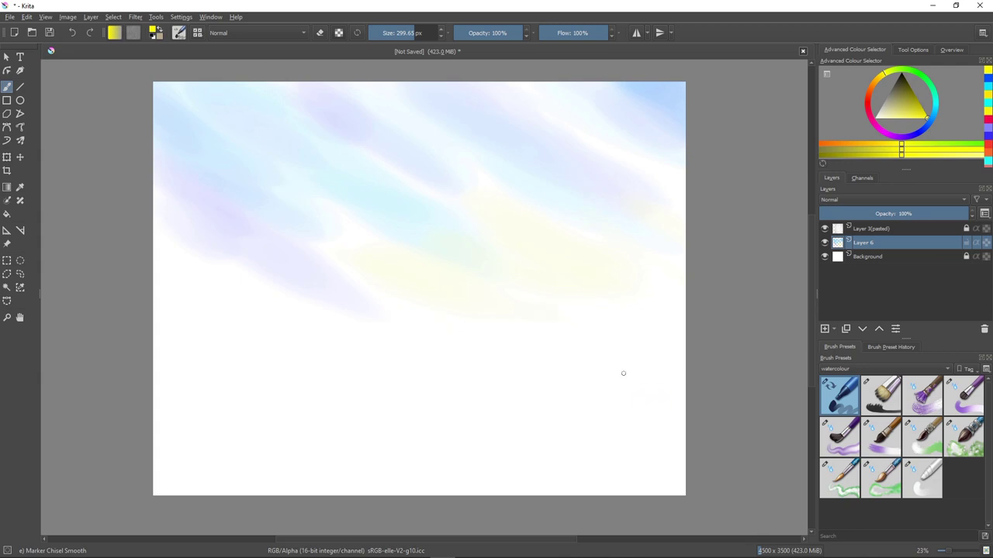
Step: Return to the Wet Paint brush and undo the yellow strokes in the sky
{"action": "key", "text": "slash"}
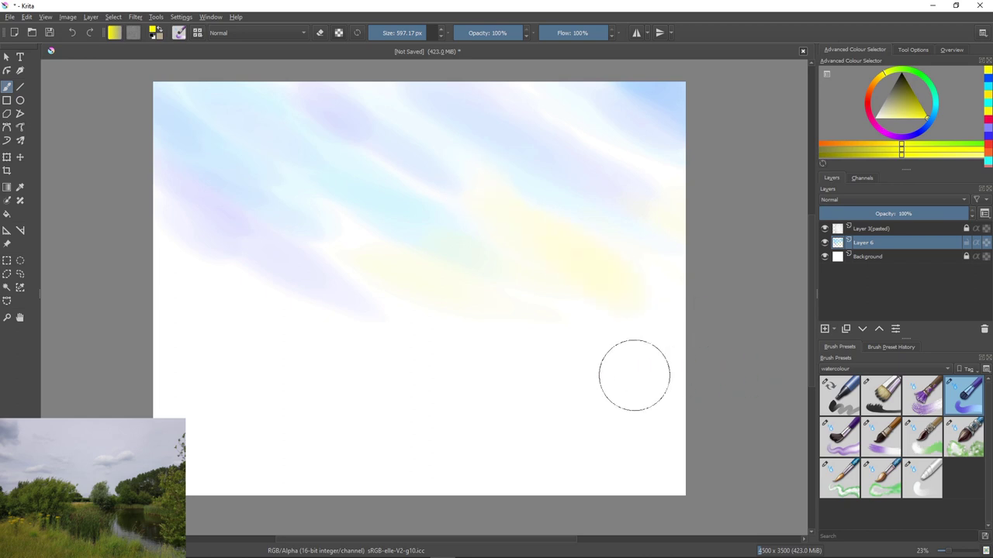
{"action": "key", "text": "ctrl"}
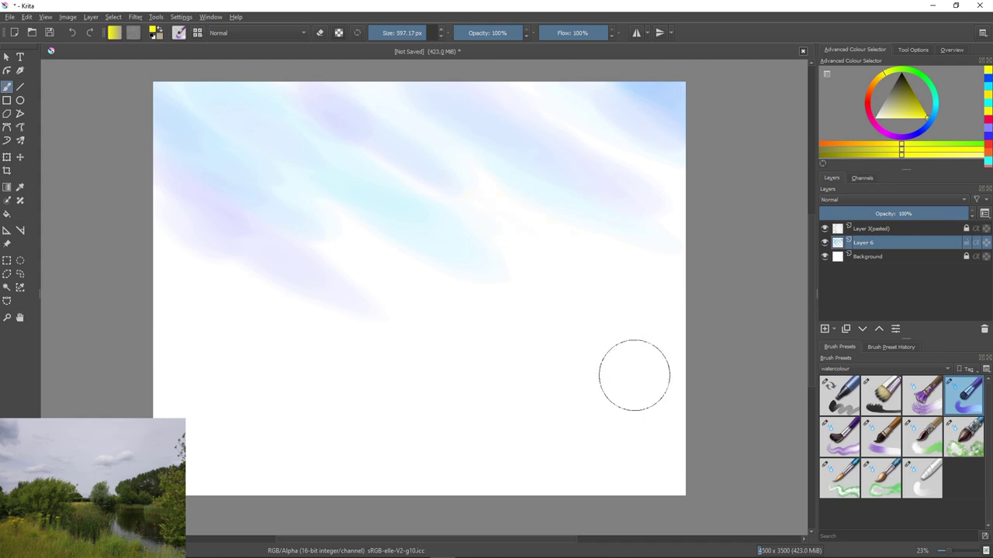
Step: Choose saturated blue and paint darker diagonal strokes in the upper-right corner with the wide flat bristle brush at 387.94 px
{"action": "left_click", "coordinate": [922, 397]}
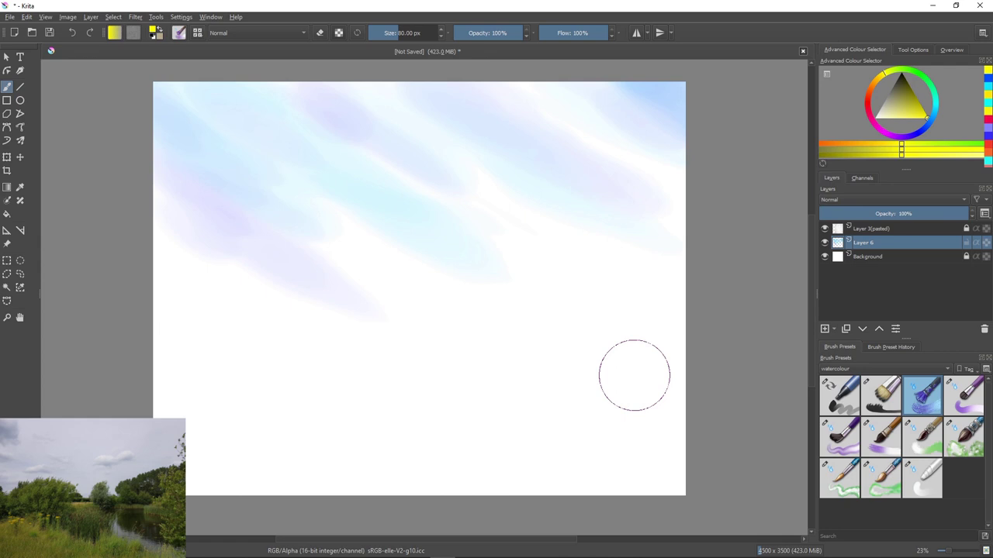
{"action": "key", "text": "comma"}
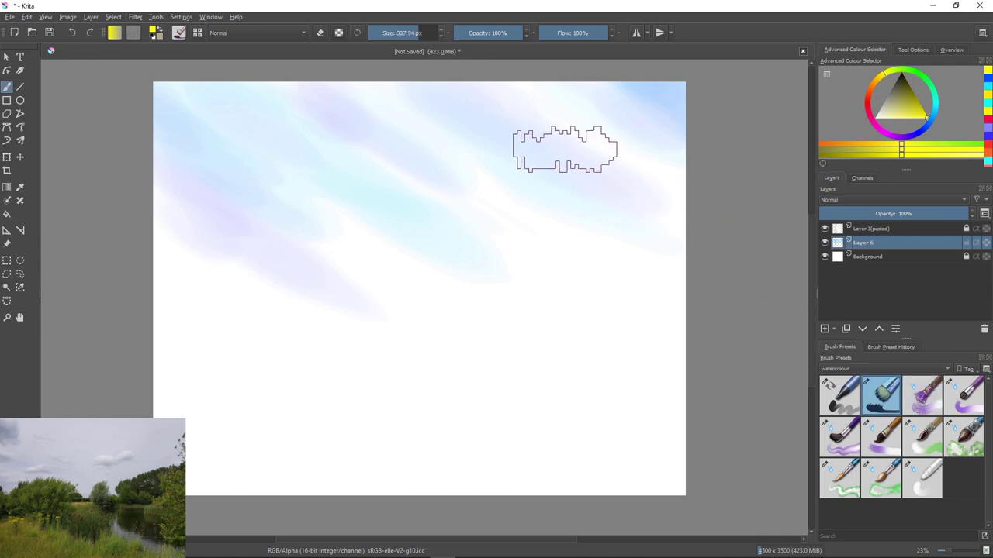
{"action": "left_click_drag", "start_coordinate": [595, 81], "coordinate": [712, 165]}
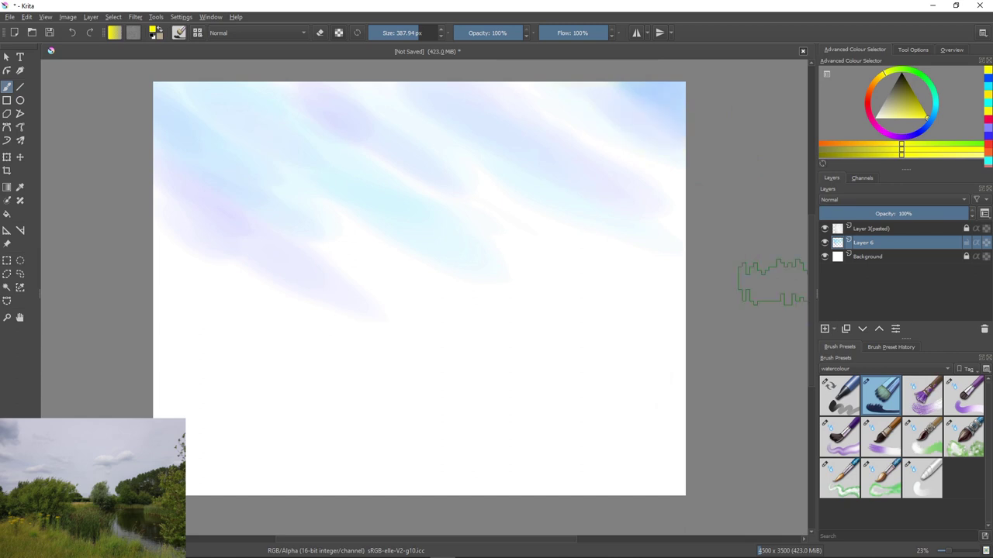
{"action": "left_click", "coordinate": [933, 117]}
{"action": "mouse_move", "coordinate": [926, 116]}
{"action": "left_mouse_down"}
{"action": "mouse_move", "coordinate": [918, 103]}
{"action": "mouse_move", "coordinate": [923, 110]}
{"action": "left_mouse_up"}
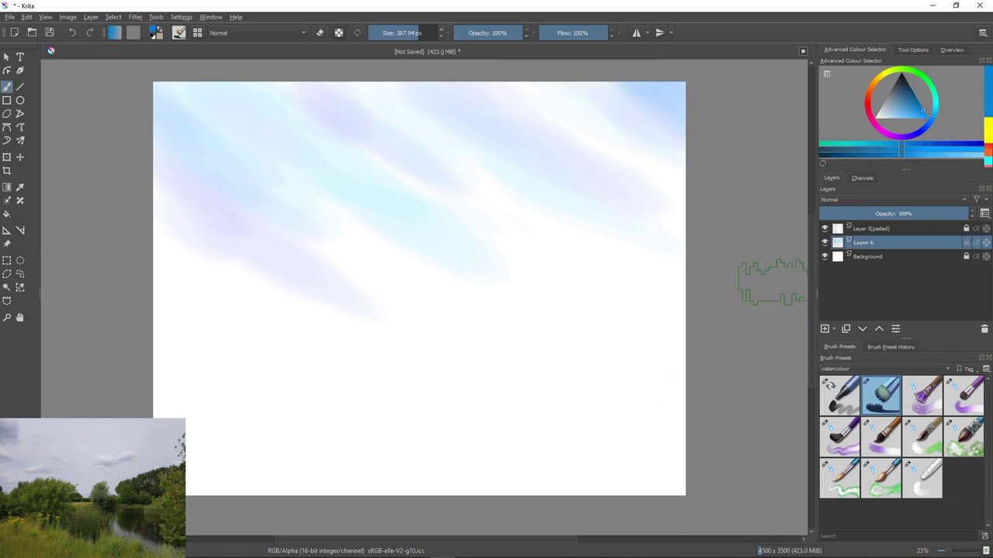
{"action": "left_click", "coordinate": [926, 125]}
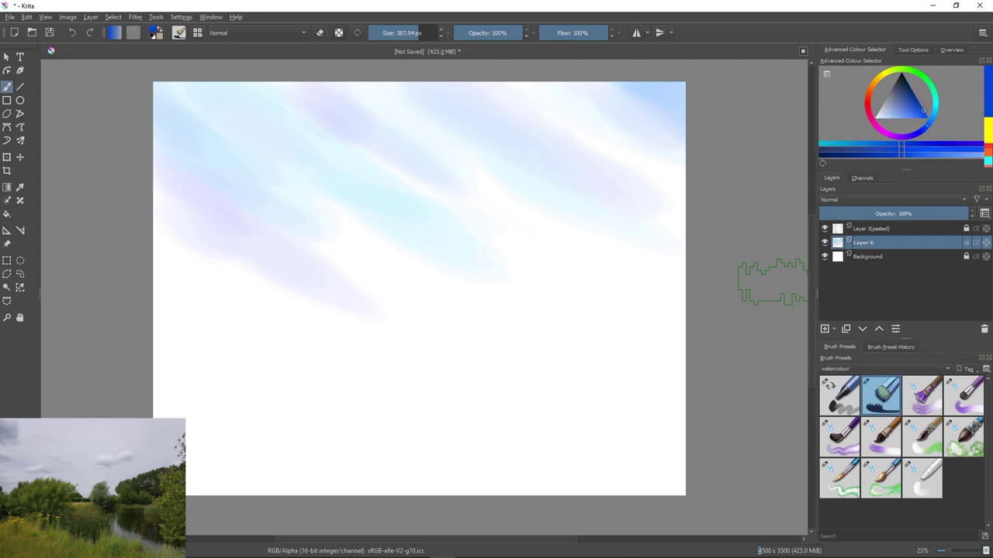
{"action": "left_click", "coordinate": [921, 116]}
{"action": "left_click_drag", "start_coordinate": [621, 111], "coordinate": [698, 161]}
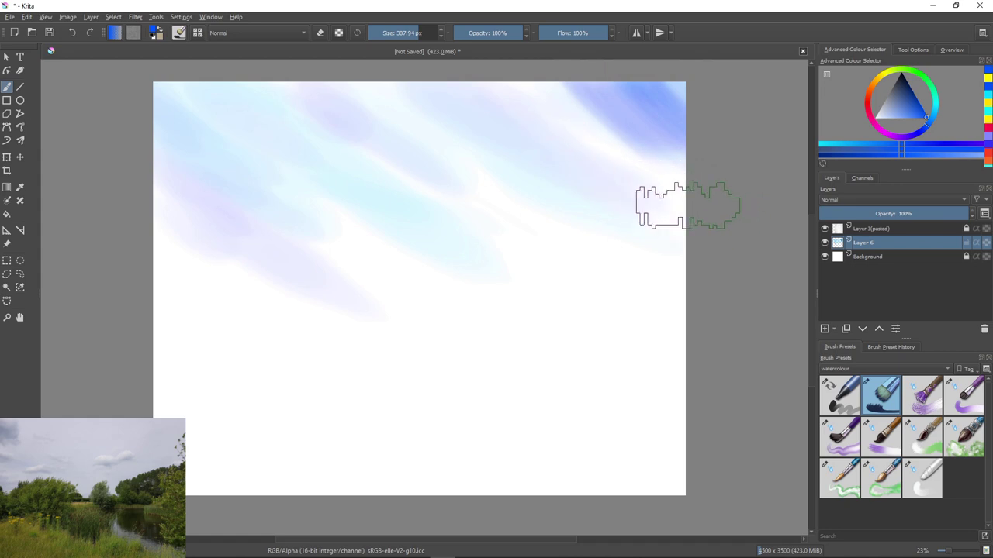
Step: Build up darker blue diagonal strokes at the top centre of the sky with the bristle brush
{"action": "left_click_drag", "start_coordinate": [419, 72], "coordinate": [508, 149]}
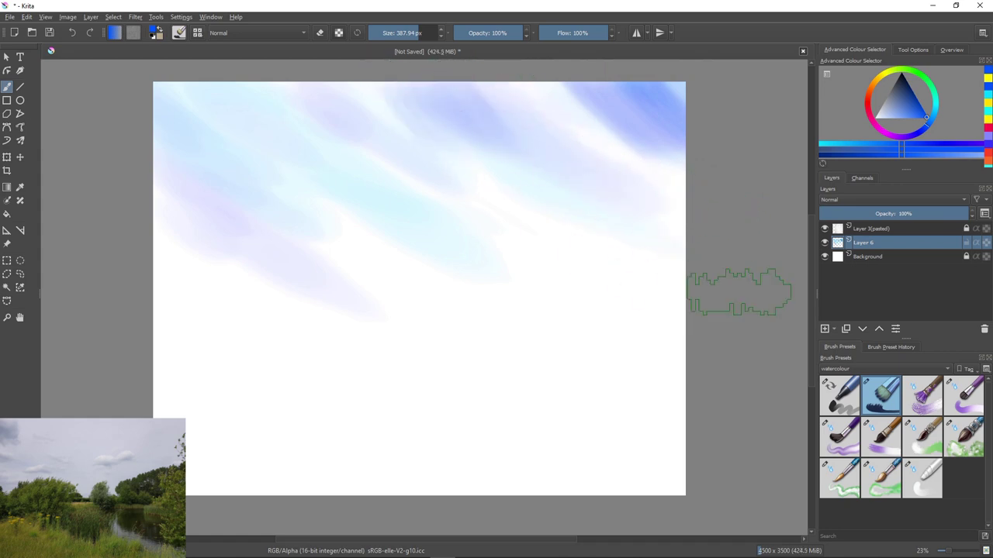
{"action": "left_click_drag", "start_coordinate": [366, 77], "coordinate": [480, 151]}
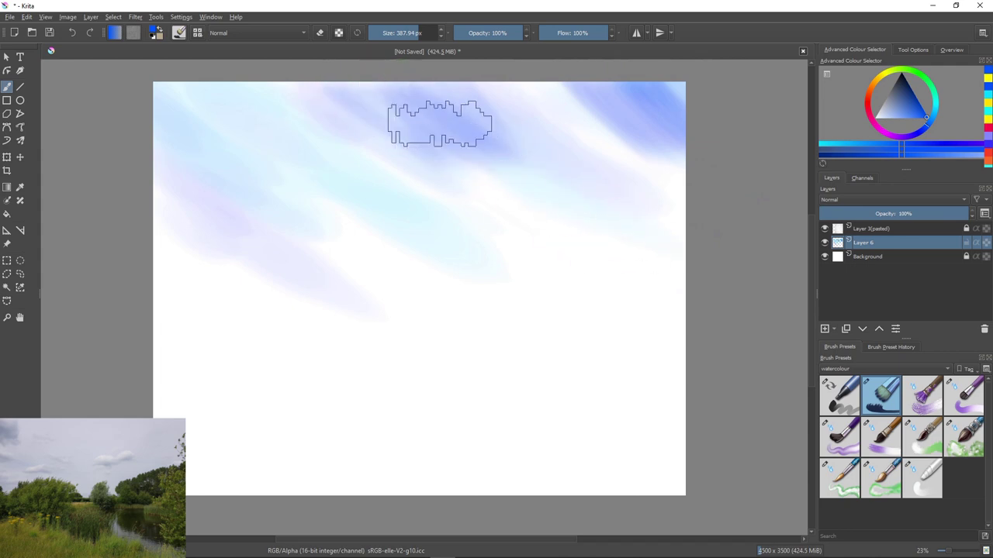
{"action": "mouse_move", "coordinate": [439, 122]}
{"action": "left_mouse_down"}
{"action": "mouse_move", "coordinate": [366, 80]}
{"action": "mouse_move", "coordinate": [504, 166]}
{"action": "left_mouse_up"}
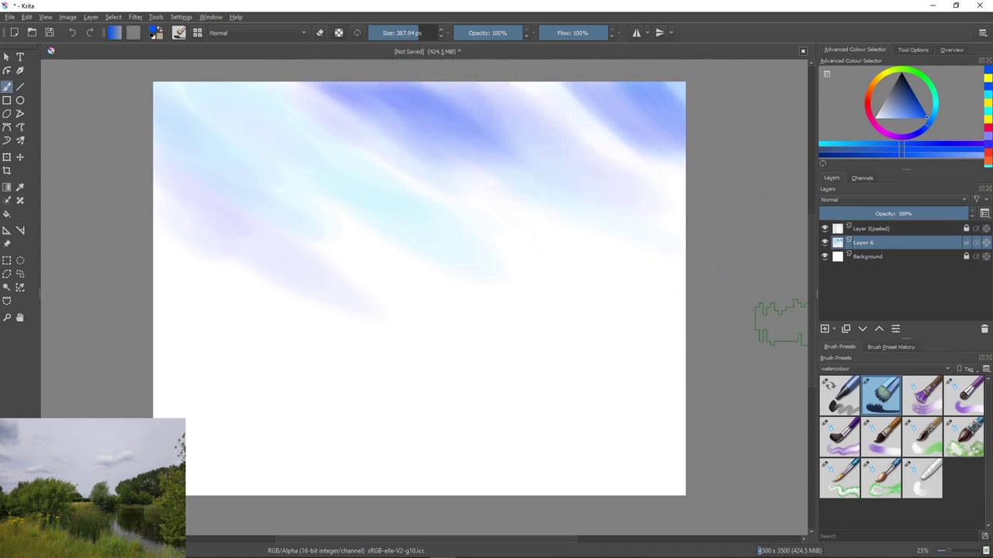
Step: Fill the sky's upper-left corner with overlapping deep blue diagonal bristle strokes
{"action": "mouse_move", "coordinate": [178, 93]}
{"action": "left_mouse_down"}
{"action": "mouse_move", "coordinate": [243, 129]}
{"action": "mouse_move", "coordinate": [266, 124]}
{"action": "left_mouse_up"}
{"action": "mouse_move", "coordinate": [179, 76]}
{"action": "left_mouse_down"}
{"action": "mouse_move", "coordinate": [288, 167]}
{"action": "mouse_move", "coordinate": [388, 213]}
{"action": "left_mouse_up"}
{"action": "left_click_drag", "start_coordinate": [175, 112], "coordinate": [254, 154]}
{"action": "left_click_drag", "start_coordinate": [128, 93], "coordinate": [197, 152]}
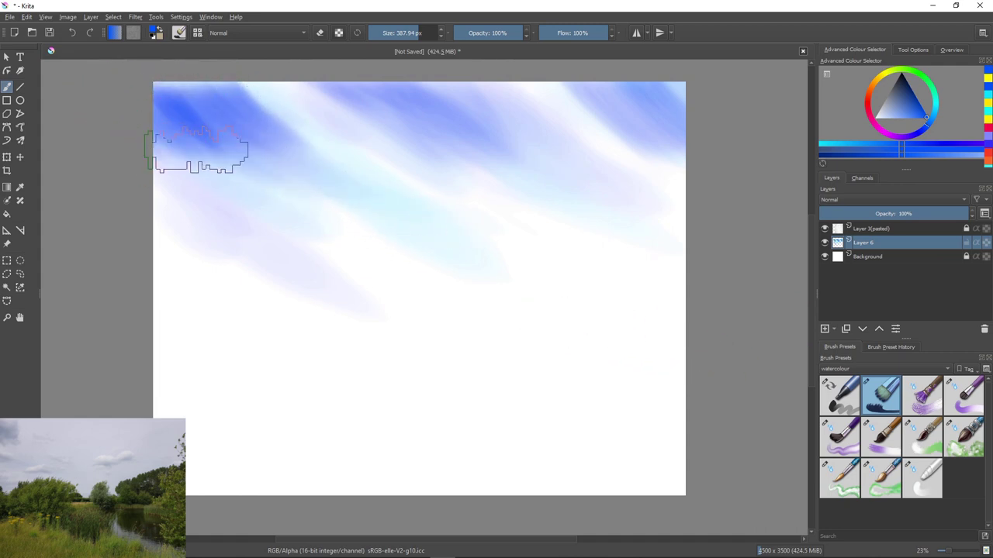
{"action": "left_click_drag", "start_coordinate": [167, 74], "coordinate": [211, 100]}
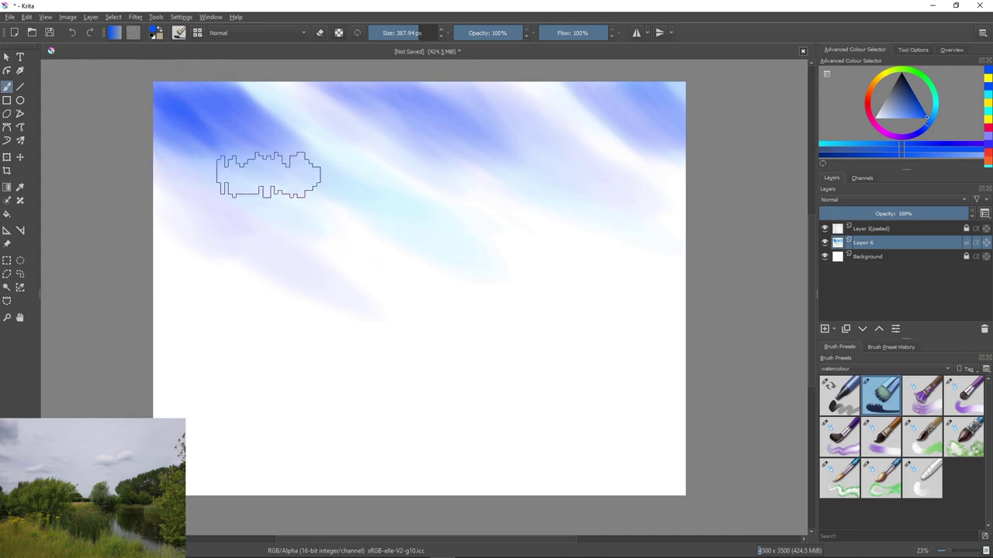
Step: Sweep blue bristle strokes from the upper left down along the central cyan streak to darken and blend it
{"action": "left_click_drag", "start_coordinate": [435, 269], "coordinate": [622, 364]}
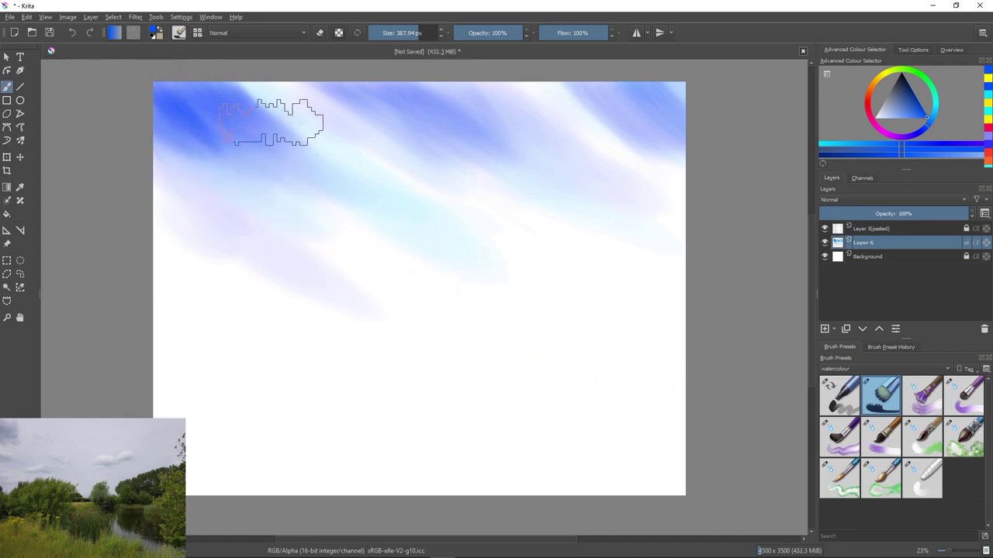
{"action": "left_click_drag", "start_coordinate": [271, 124], "coordinate": [564, 287]}
{"action": "left_click_drag", "start_coordinate": [319, 158], "coordinate": [551, 291]}
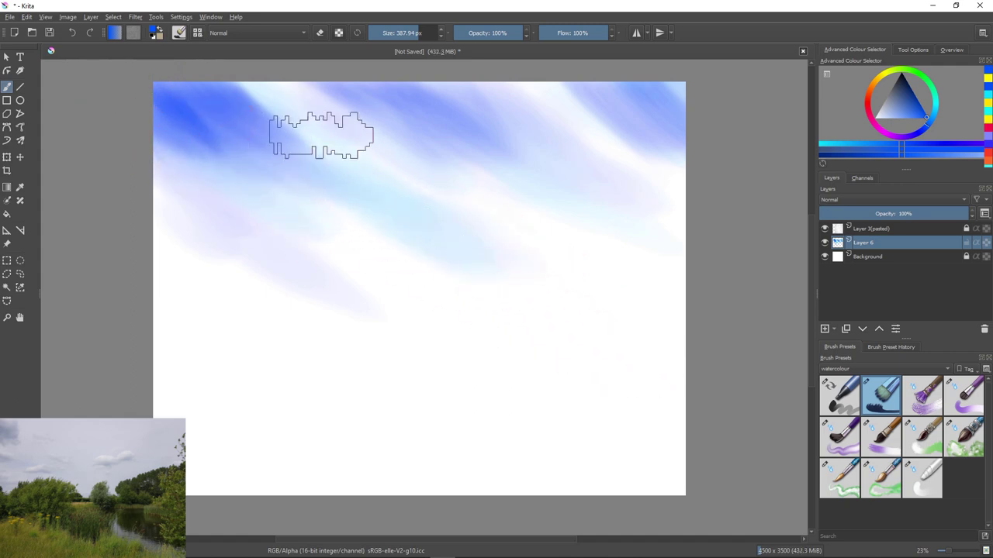
{"action": "left_click_drag", "start_coordinate": [236, 69], "coordinate": [496, 238]}
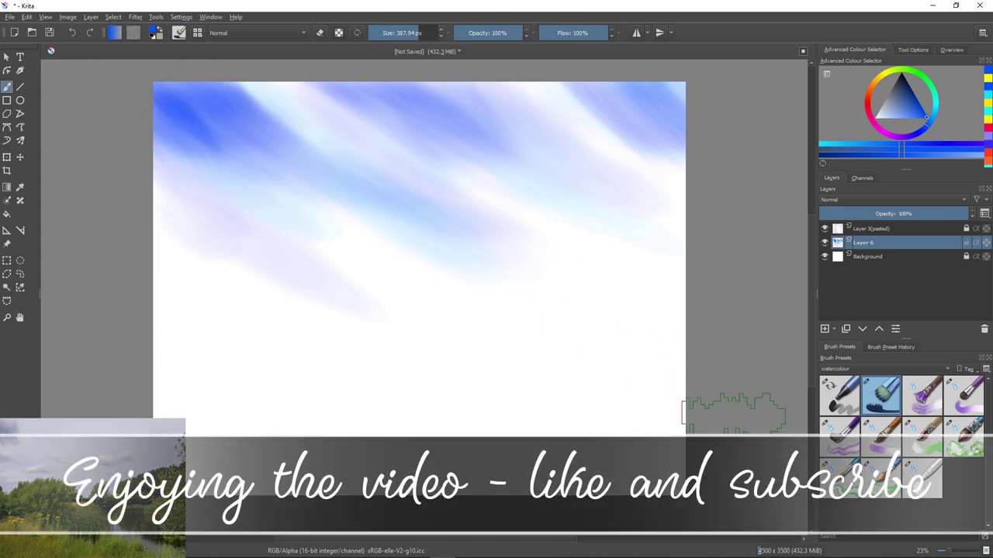
Step: Add violet-blue diagonal bristle strokes across the lower-left part of the sky
{"action": "mouse_move", "coordinate": [226, 172]}
{"action": "left_mouse_down"}
{"action": "mouse_move", "coordinate": [404, 276]}
{"action": "mouse_move", "coordinate": [472, 299]}
{"action": "left_mouse_up"}
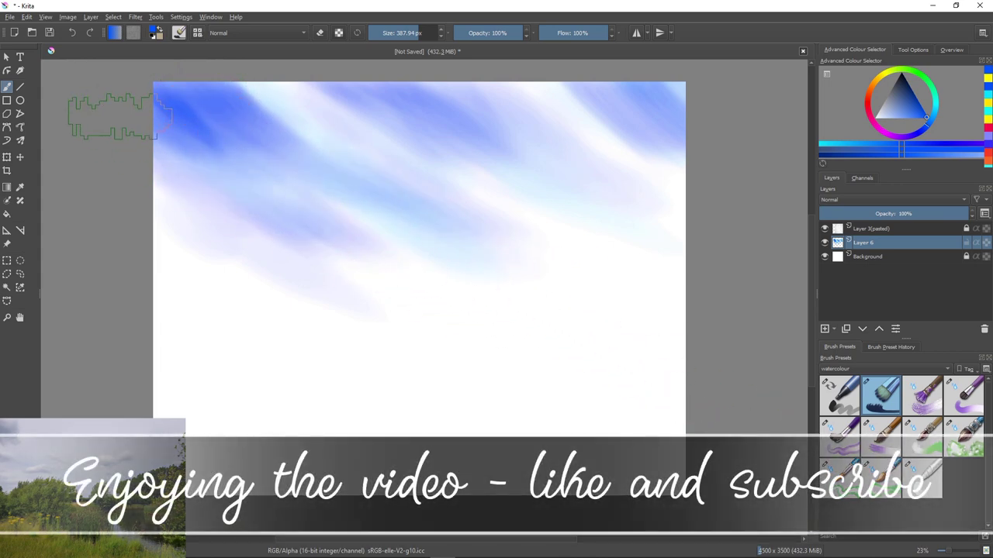
{"action": "left_click_drag", "start_coordinate": [116, 120], "coordinate": [260, 217]}
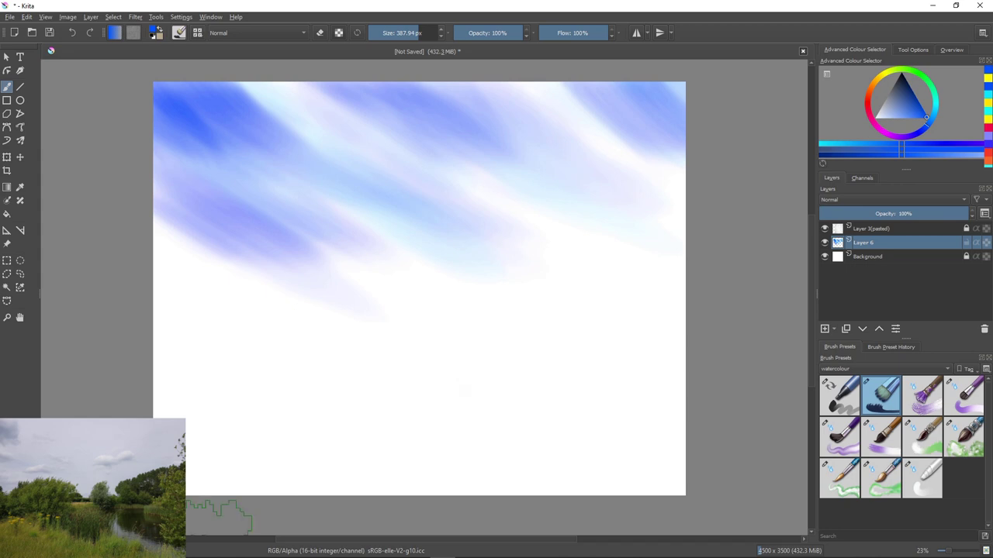
Step: Switch to the soft round wet brush at 597.17 px, choose a muted beige and wash faint clouds across the sky's lower-right area
{"action": "left_click", "coordinate": [964, 396]}
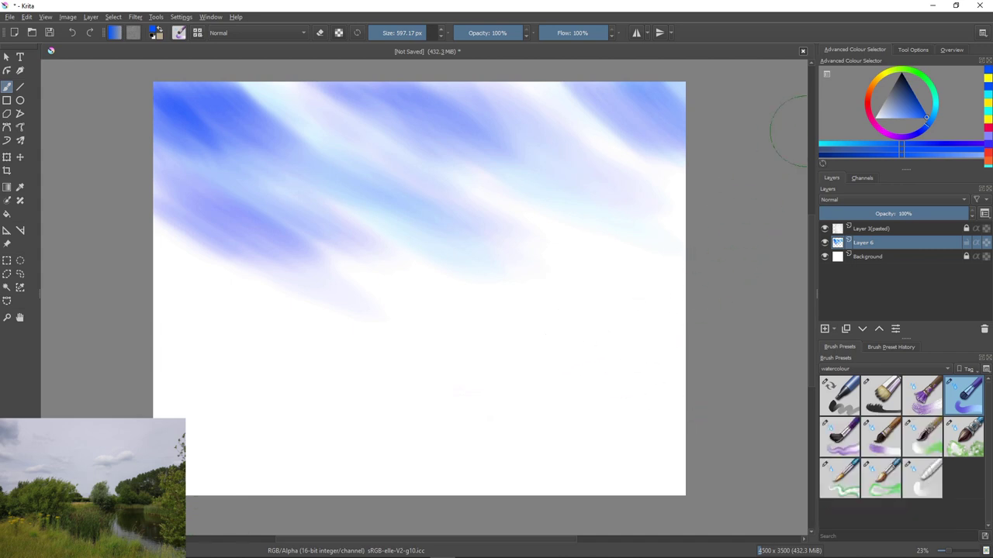
{"action": "left_click", "coordinate": [870, 88]}
{"action": "left_click_drag", "start_coordinate": [916, 116], "coordinate": [901, 114]}
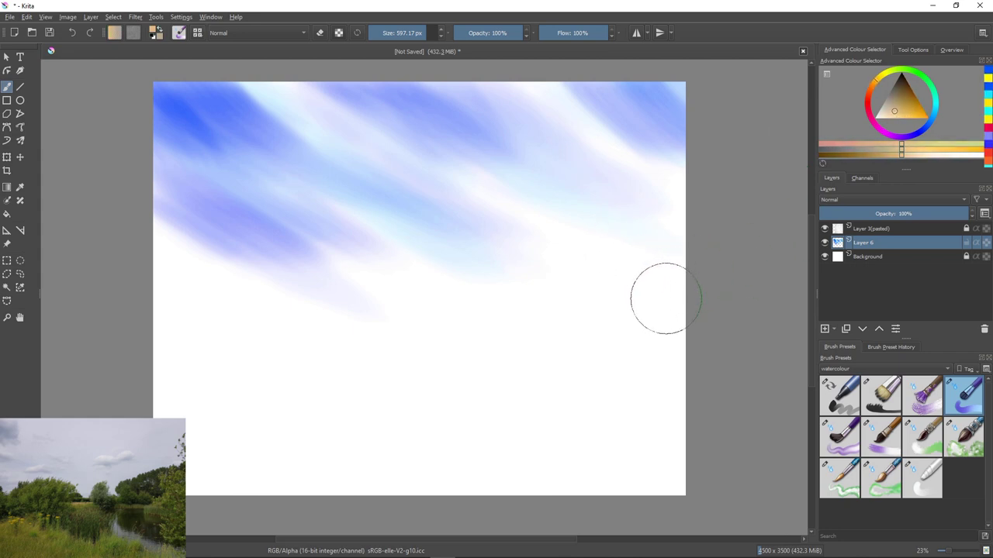
{"action": "mouse_move", "coordinate": [671, 310]}
{"action": "left_mouse_down"}
{"action": "mouse_move", "coordinate": [522, 257]}
{"action": "mouse_move", "coordinate": [682, 334]}
{"action": "mouse_move", "coordinate": [447, 288]}
{"action": "mouse_move", "coordinate": [548, 328]}
{"action": "mouse_move", "coordinate": [550, 343]}
{"action": "mouse_move", "coordinate": [402, 295]}
{"action": "mouse_move", "coordinate": [666, 298]}
{"action": "mouse_move", "coordinate": [670, 272]}
{"action": "mouse_move", "coordinate": [575, 190]}
{"action": "mouse_move", "coordinate": [642, 408]}
{"action": "mouse_move", "coordinate": [631, 354]}
{"action": "left_mouse_up"}
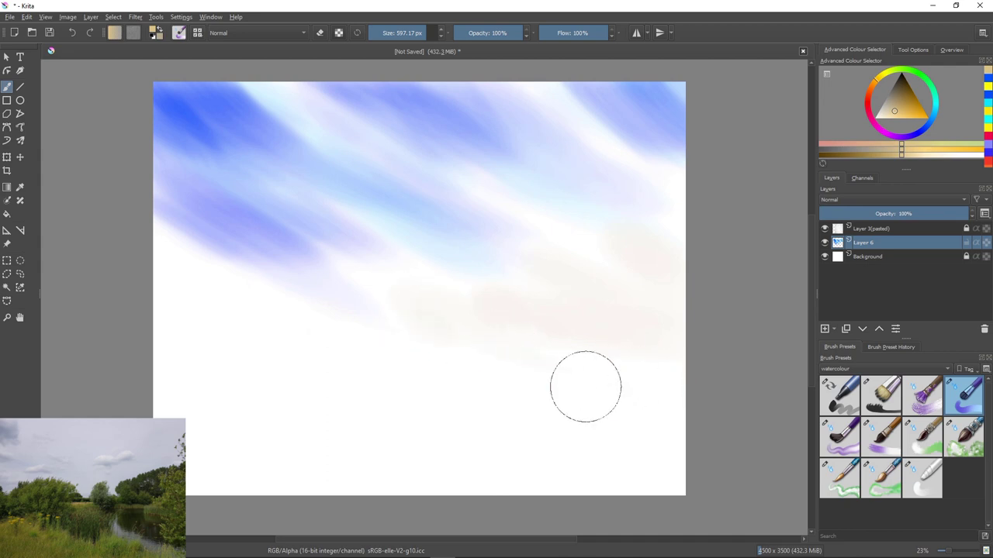
Step: Wash pale beige over the canvas's lower-left area, then layer a more saturated orange-beige beneath it
{"action": "left_click_drag", "start_coordinate": [206, 321], "coordinate": [286, 359]}
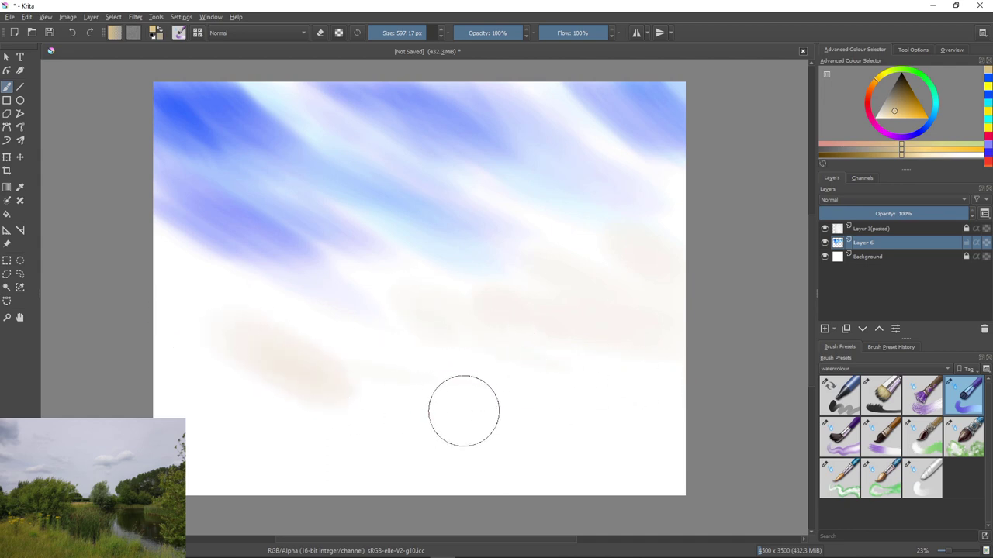
{"action": "mouse_move", "coordinate": [387, 368]}
{"action": "left_mouse_down"}
{"action": "mouse_move", "coordinate": [277, 402]}
{"action": "mouse_move", "coordinate": [234, 399]}
{"action": "left_mouse_up"}
{"action": "mouse_move", "coordinate": [225, 396]}
{"action": "left_mouse_down"}
{"action": "mouse_move", "coordinate": [275, 410]}
{"action": "mouse_move", "coordinate": [333, 401]}
{"action": "left_mouse_up"}
{"action": "left_click_drag", "start_coordinate": [895, 111], "coordinate": [899, 111]}
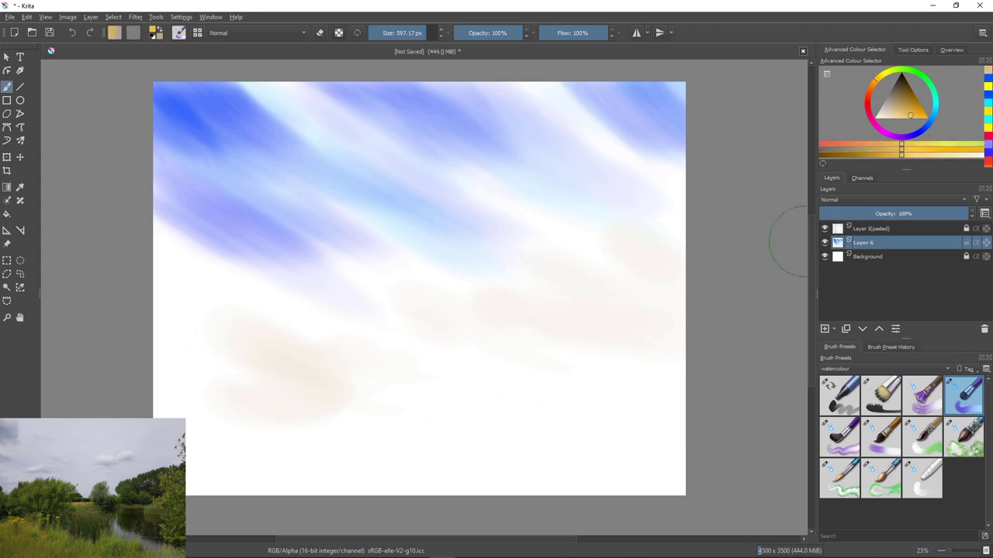
{"action": "mouse_move", "coordinate": [218, 362]}
{"action": "left_mouse_down"}
{"action": "mouse_move", "coordinate": [422, 440]}
{"action": "mouse_move", "coordinate": [171, 393]}
{"action": "mouse_move", "coordinate": [251, 443]}
{"action": "left_mouse_up"}
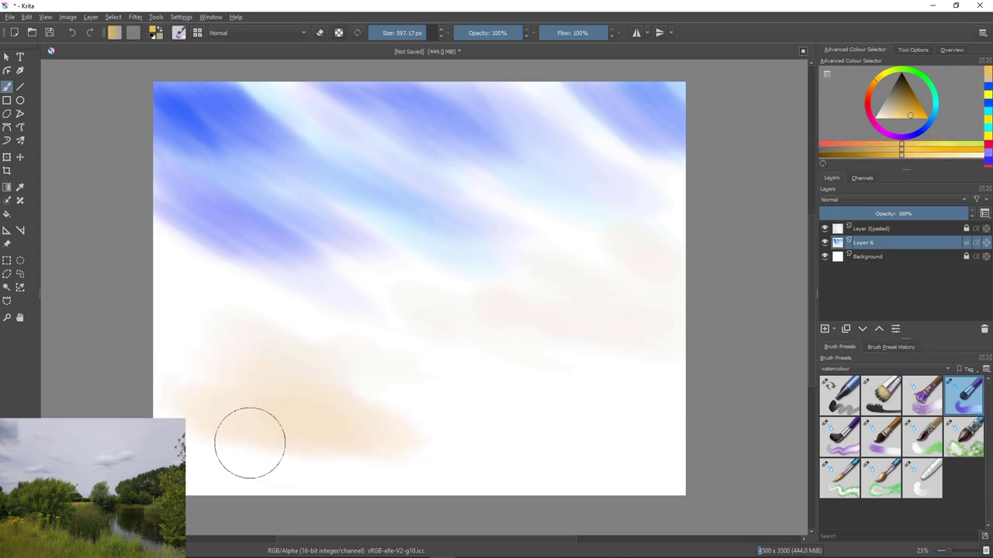
Step: Return to the wide bristle brush at 387.94 px and sweep ochre diagonal strokes across the lower-left foreground
{"action": "key", "text": "slash"}
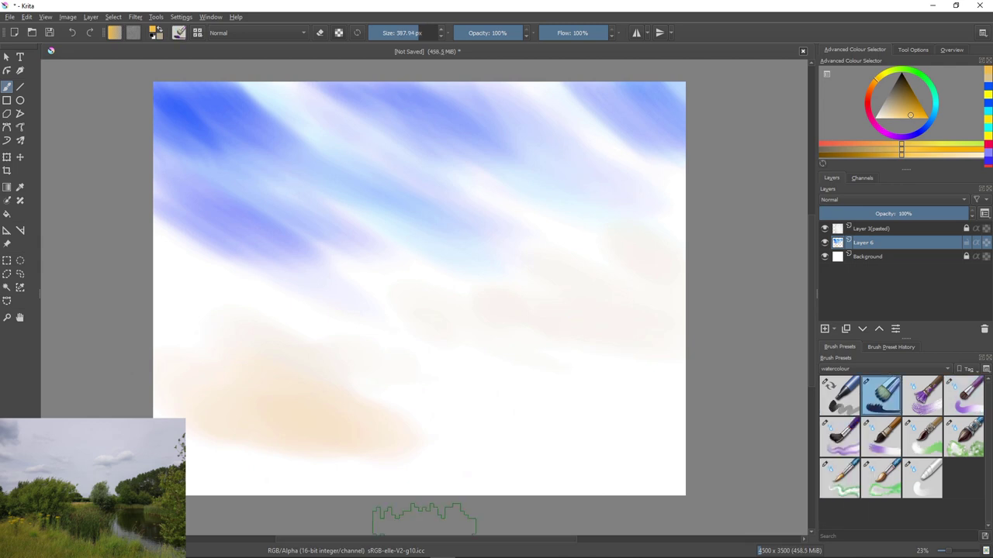
{"action": "left_click_drag", "start_coordinate": [255, 427], "coordinate": [301, 459]}
{"action": "left_click_drag", "start_coordinate": [175, 427], "coordinate": [254, 489]}
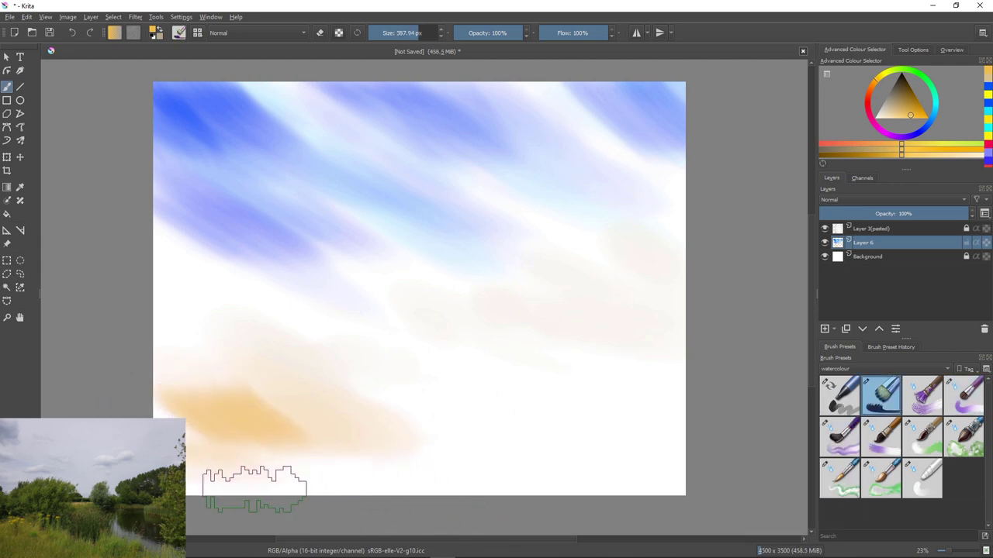
{"action": "left_click_drag", "start_coordinate": [159, 466], "coordinate": [207, 503]}
{"action": "left_click_drag", "start_coordinate": [287, 443], "coordinate": [427, 497]}
{"action": "mouse_move", "coordinate": [343, 442]}
{"action": "left_mouse_down"}
{"action": "mouse_move", "coordinate": [572, 495]}
{"action": "mouse_move", "coordinate": [436, 491]}
{"action": "mouse_move", "coordinate": [171, 419]}
{"action": "left_mouse_up"}
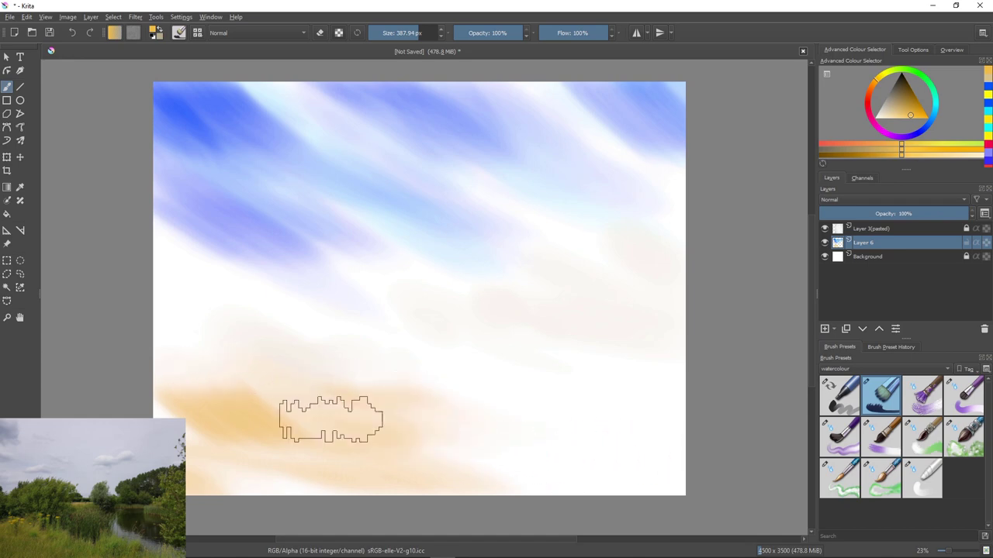
{"action": "left_click_drag", "start_coordinate": [251, 370], "coordinate": [158, 357]}
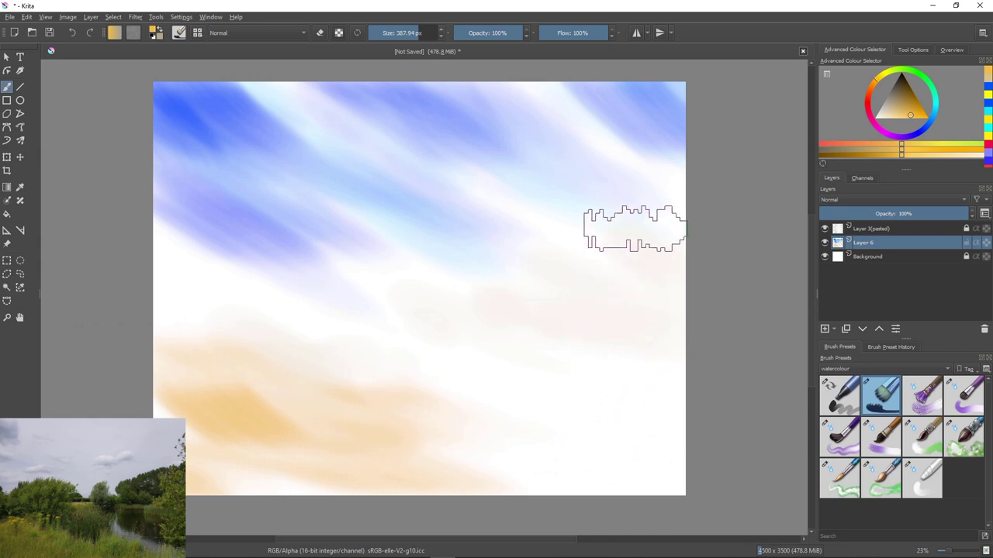
Step: Dab ochre at the canvas's right edge, then layer yellow-green bristle strokes over and below it to start the right-hand foliage
{"action": "mouse_move", "coordinate": [658, 210]}
{"action": "left_mouse_down"}
{"action": "mouse_move", "coordinate": [805, 446]}
{"action": "mouse_move", "coordinate": [686, 214]}
{"action": "mouse_move", "coordinate": [680, 223]}
{"action": "mouse_move", "coordinate": [681, 192]}
{"action": "left_mouse_up"}
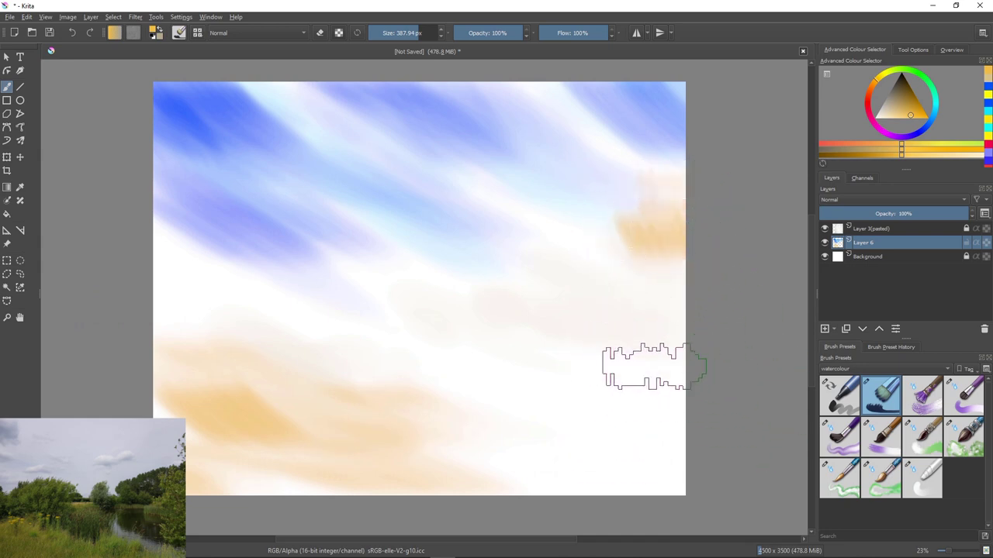
{"action": "left_click", "coordinate": [919, 74]}
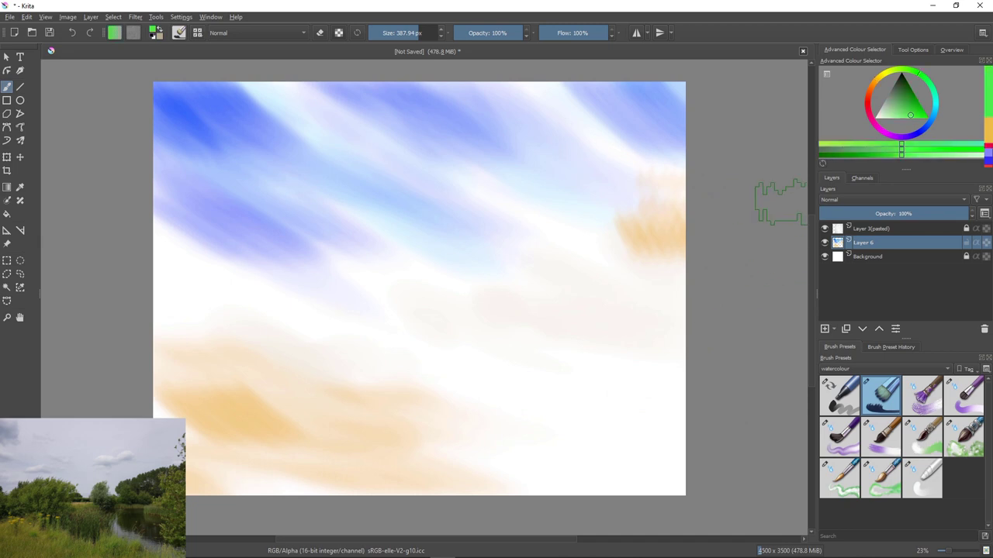
{"action": "left_click", "coordinate": [918, 107]}
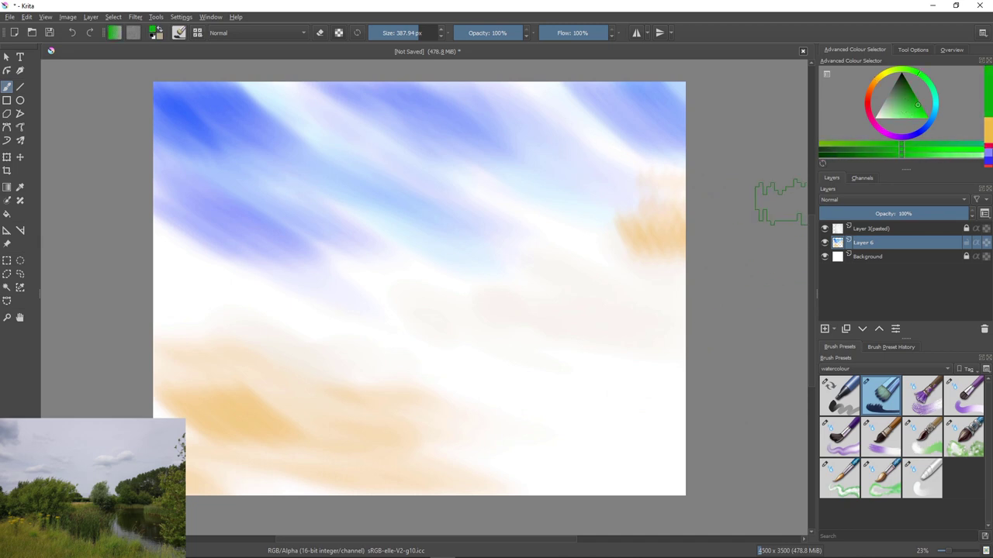
{"action": "left_click", "coordinate": [899, 69]}
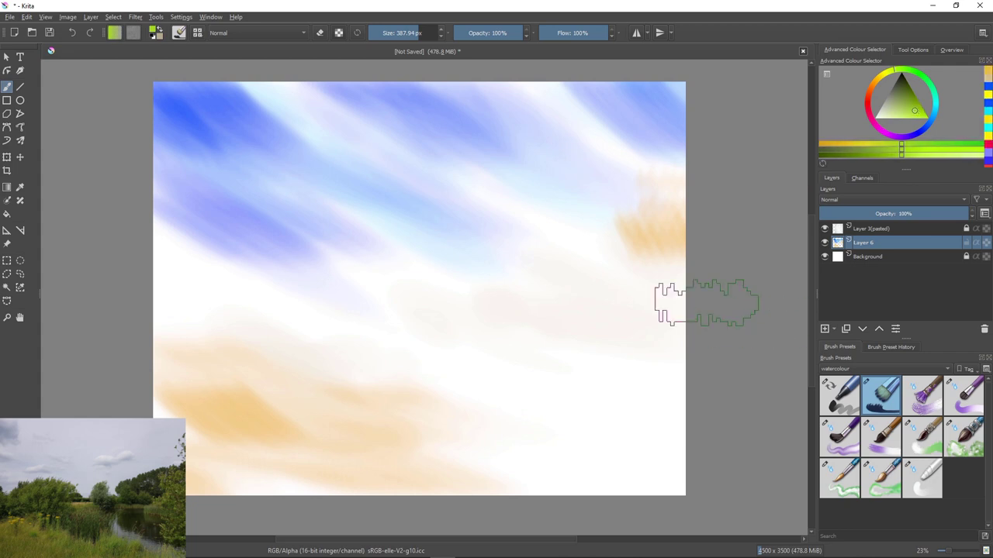
{"action": "left_click_drag", "start_coordinate": [680, 203], "coordinate": [652, 210]}
{"action": "mouse_move", "coordinate": [639, 253]}
{"action": "left_mouse_down"}
{"action": "mouse_move", "coordinate": [664, 268]}
{"action": "mouse_move", "coordinate": [666, 305]}
{"action": "mouse_move", "coordinate": [671, 261]}
{"action": "mouse_move", "coordinate": [641, 315]}
{"action": "left_mouse_up"}
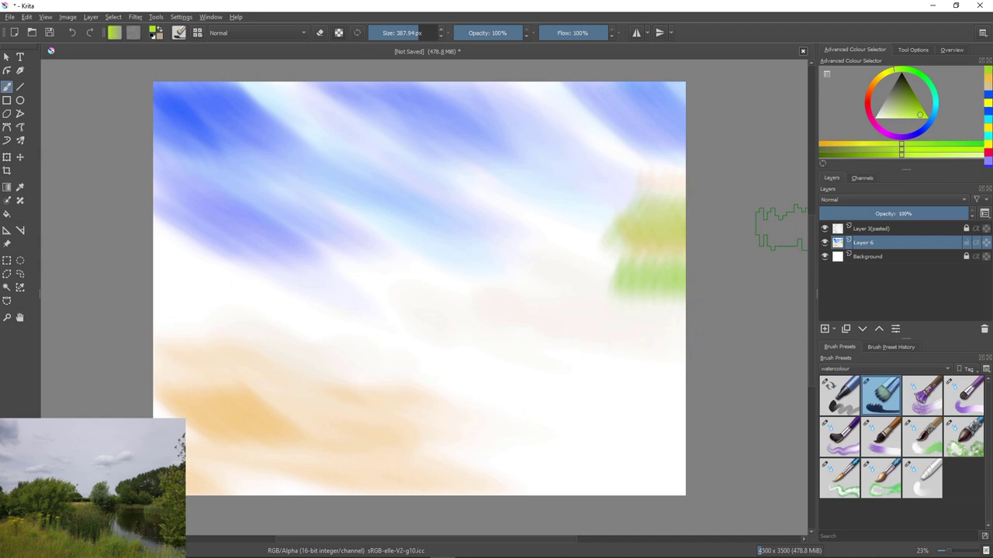
{"action": "mouse_move", "coordinate": [642, 299]}
{"action": "left_mouse_down"}
{"action": "mouse_move", "coordinate": [657, 302]}
{"action": "mouse_move", "coordinate": [695, 364]}
{"action": "left_mouse_up"}
Step: Reduce the bristle brush to 225.89 px and fill in the lower part of the right-hand foliage with yellow-green strokes
{"action": "left_click", "coordinate": [401, 32]}
{"action": "mouse_move", "coordinate": [656, 319]}
{"action": "left_mouse_down"}
{"action": "mouse_move", "coordinate": [653, 342]}
{"action": "mouse_move", "coordinate": [675, 293]}
{"action": "mouse_move", "coordinate": [677, 345]}
{"action": "left_mouse_up"}
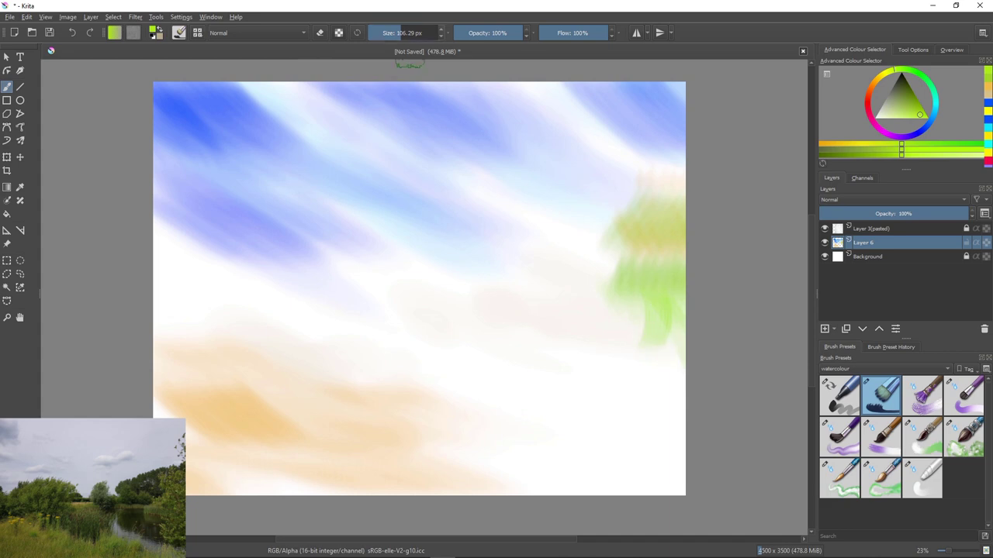
{"action": "key", "text": "bracketright"}
{"action": "key", "text": "bracketright"}
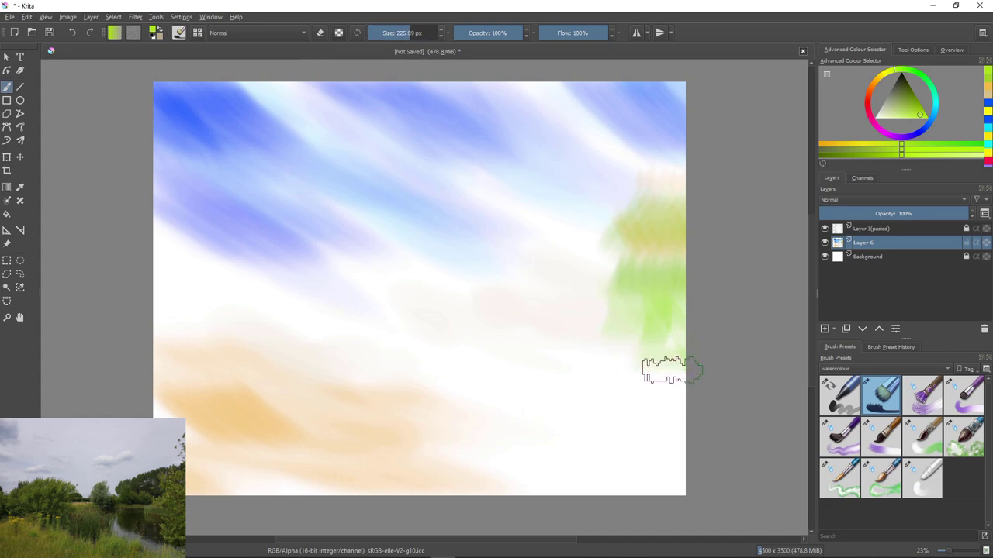
{"action": "mouse_move", "coordinate": [671, 370]}
{"action": "left_mouse_down"}
{"action": "mouse_move", "coordinate": [666, 335]}
{"action": "mouse_move", "coordinate": [624, 374]}
{"action": "mouse_move", "coordinate": [619, 364]}
{"action": "mouse_move", "coordinate": [610, 386]}
{"action": "mouse_move", "coordinate": [667, 376]}
{"action": "mouse_move", "coordinate": [703, 384]}
{"action": "left_mouse_up"}
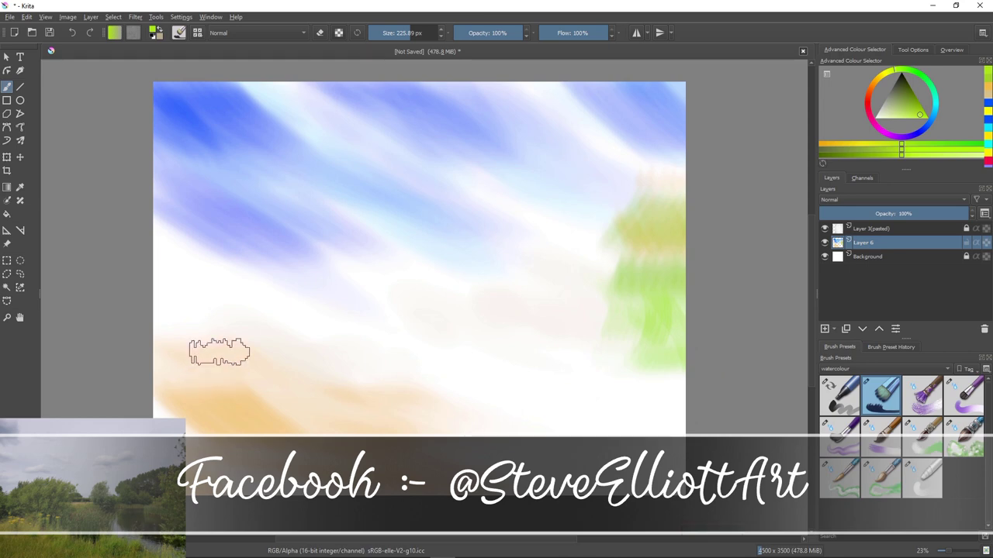
Step: Block in the left-hand foliage with short yellow-green bristle strokes, stepping down from the left edge towards the centre foreground
{"action": "left_click_drag", "start_coordinate": [248, 294], "coordinate": [174, 321]}
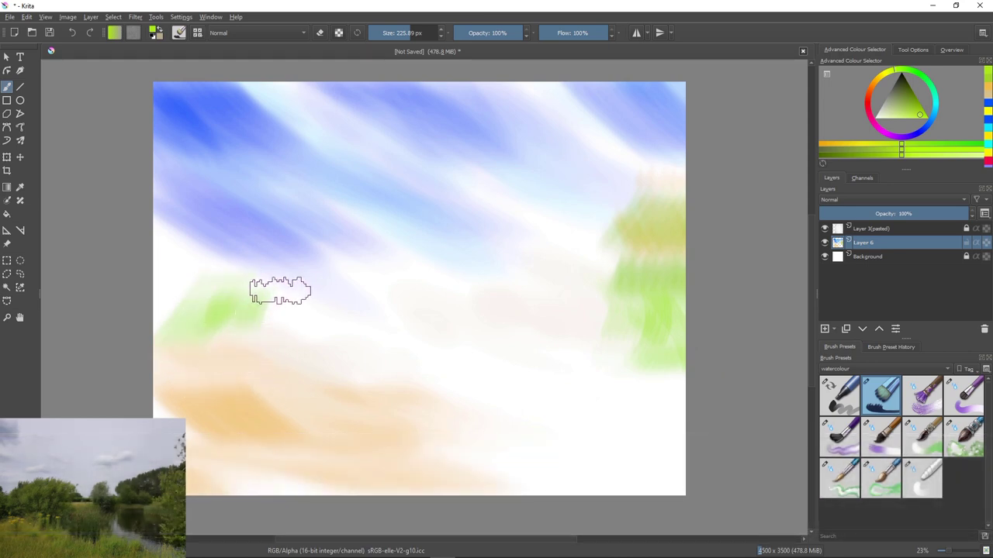
{"action": "mouse_move", "coordinate": [292, 282]}
{"action": "left_mouse_down"}
{"action": "mouse_move", "coordinate": [297, 311]}
{"action": "mouse_move", "coordinate": [331, 299]}
{"action": "left_mouse_up"}
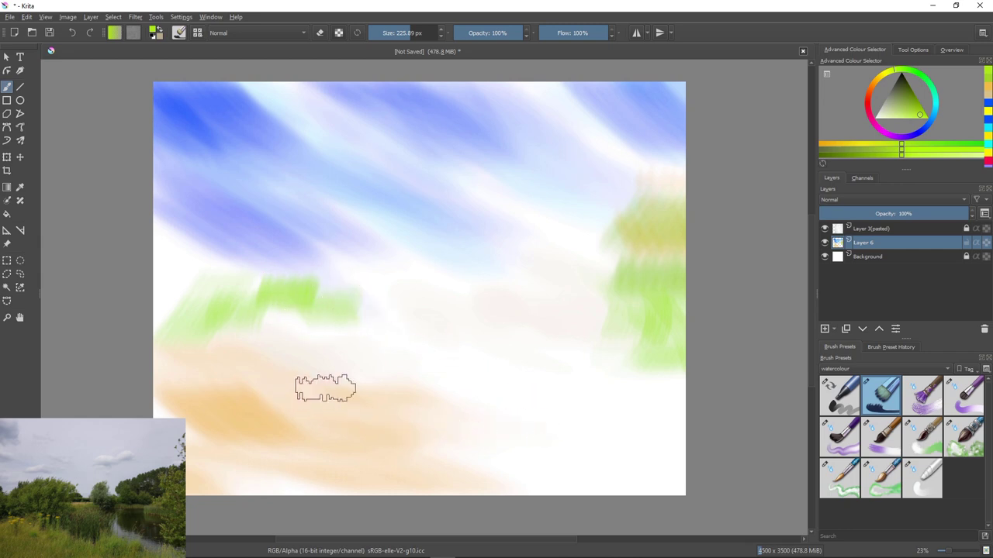
{"action": "mouse_move", "coordinate": [290, 331]}
{"action": "left_mouse_down"}
{"action": "mouse_move", "coordinate": [270, 399]}
{"action": "mouse_move", "coordinate": [311, 334]}
{"action": "mouse_move", "coordinate": [304, 394]}
{"action": "mouse_move", "coordinate": [331, 360]}
{"action": "mouse_move", "coordinate": [341, 397]}
{"action": "left_mouse_up"}
{"action": "mouse_move", "coordinate": [276, 323]}
{"action": "left_mouse_down"}
{"action": "mouse_move", "coordinate": [270, 348]}
{"action": "mouse_move", "coordinate": [281, 380]}
{"action": "left_mouse_up"}
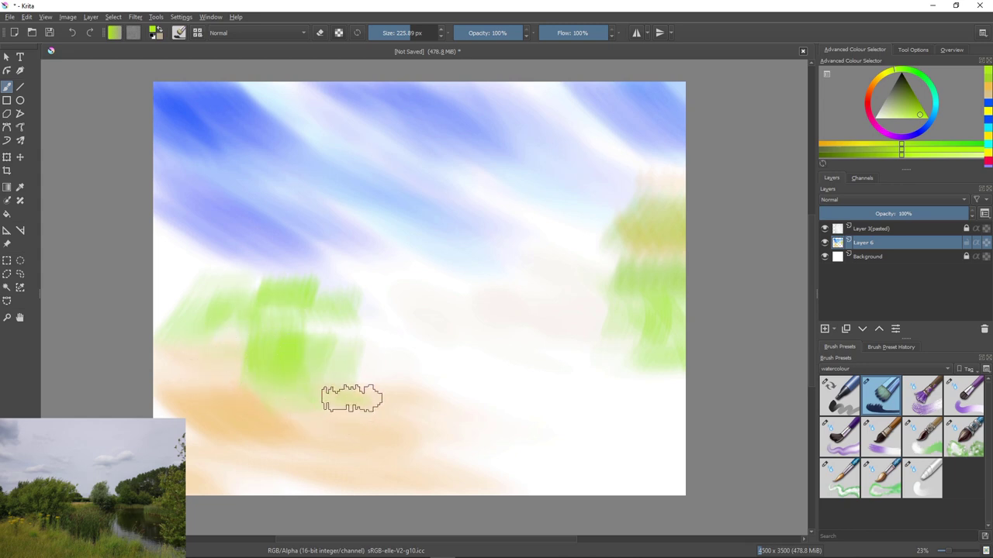
{"action": "left_click_drag", "start_coordinate": [364, 378], "coordinate": [363, 401]}
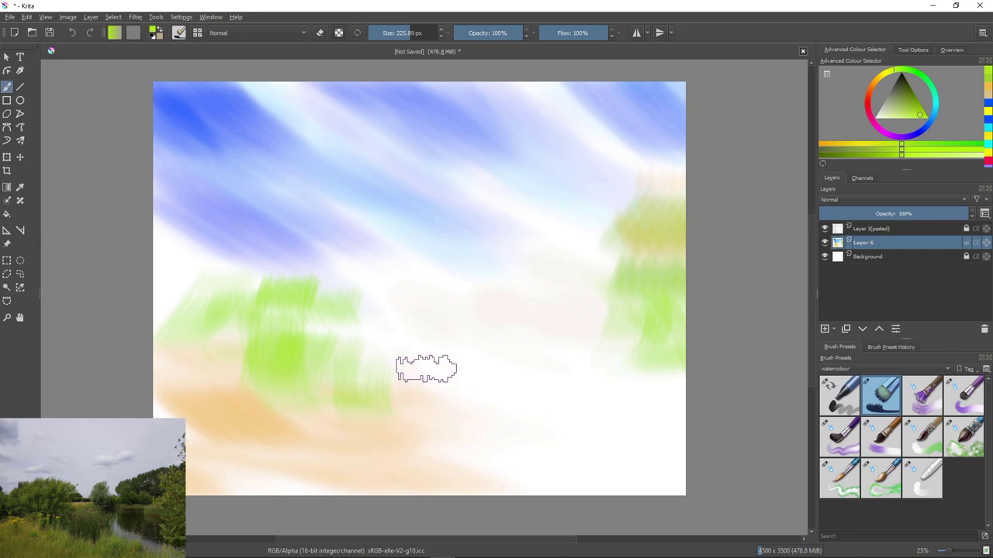
{"action": "mouse_move", "coordinate": [432, 406]}
{"action": "left_mouse_down"}
{"action": "mouse_move", "coordinate": [441, 446]}
{"action": "mouse_move", "coordinate": [475, 374]}
{"action": "mouse_move", "coordinate": [442, 453]}
{"action": "left_mouse_up"}
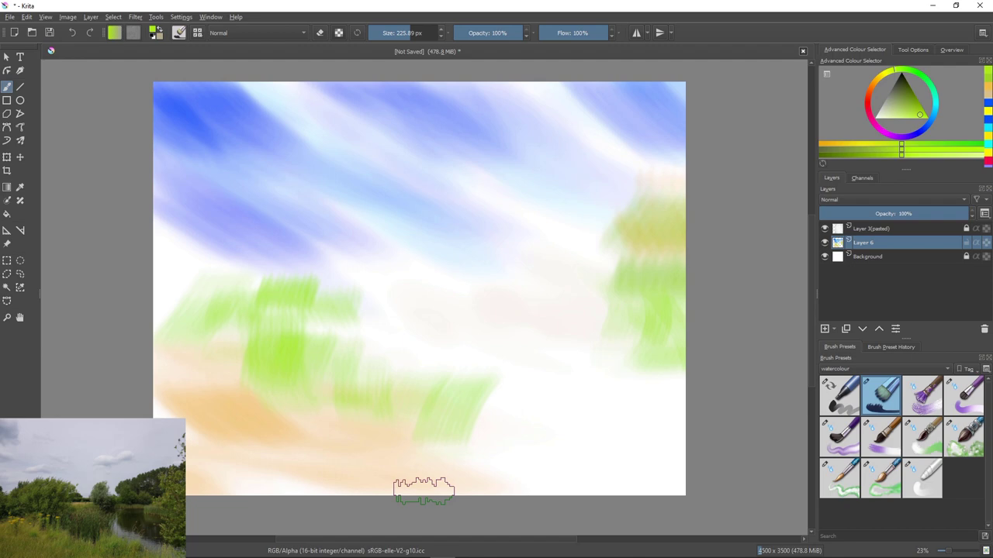
Step: Change the paint colour from yellow-green to a muted medium blue
{"action": "left_click", "coordinate": [935, 100]}
{"action": "left_click", "coordinate": [930, 123]}
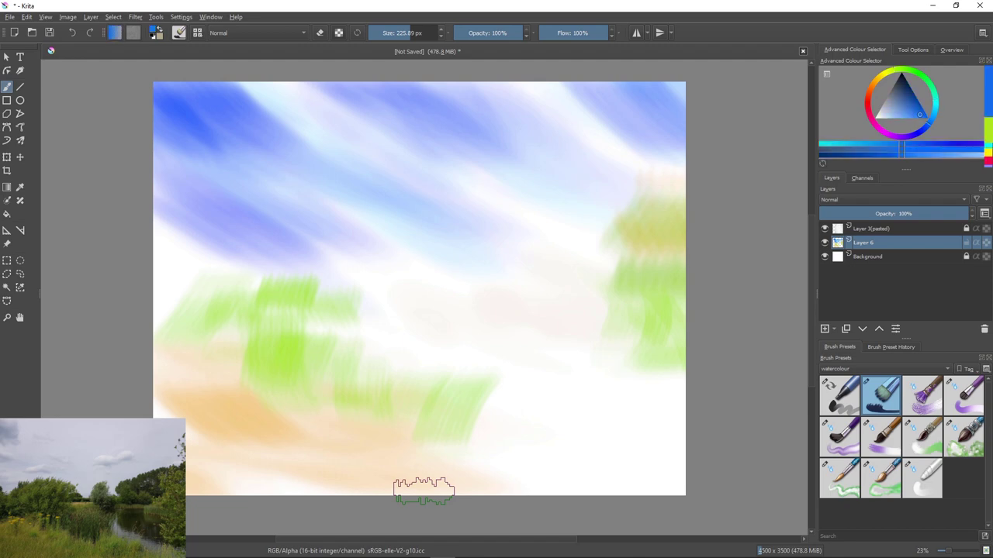
{"action": "mouse_move", "coordinate": [920, 115]}
{"action": "left_mouse_down"}
{"action": "mouse_move", "coordinate": [913, 103]}
{"action": "mouse_move", "coordinate": [907, 114]}
{"action": "left_mouse_up"}
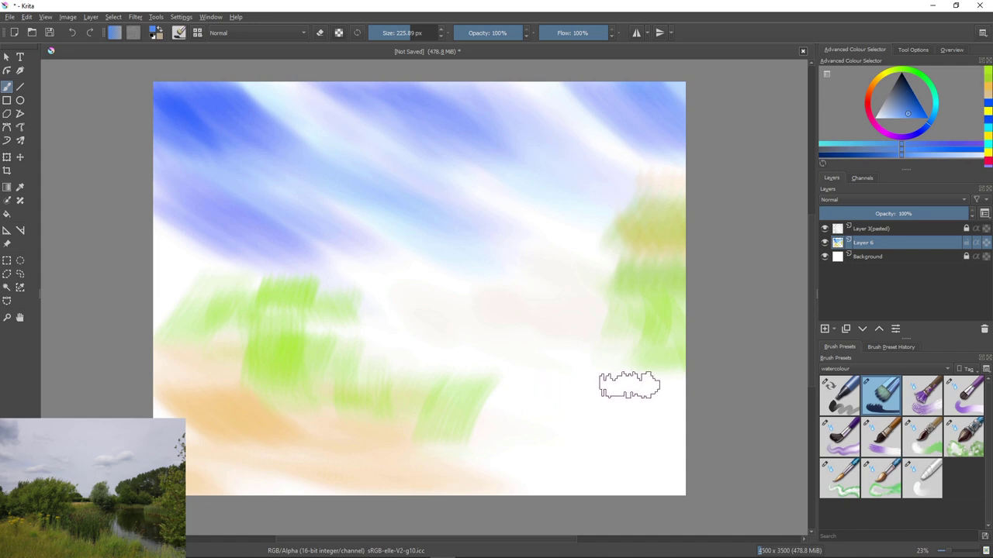
{"action": "left_click_drag", "start_coordinate": [658, 363], "coordinate": [502, 380]}
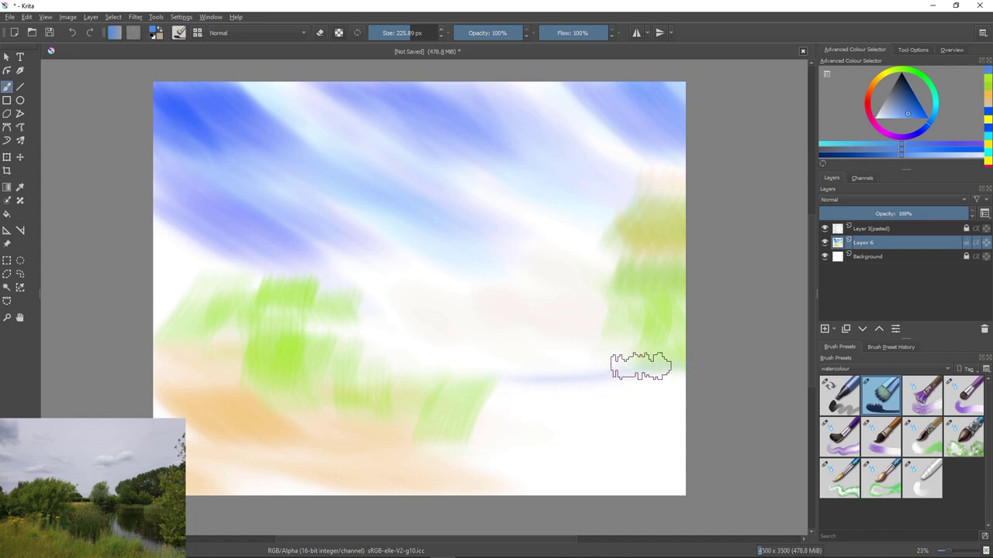
{"action": "key", "text": "slash"}
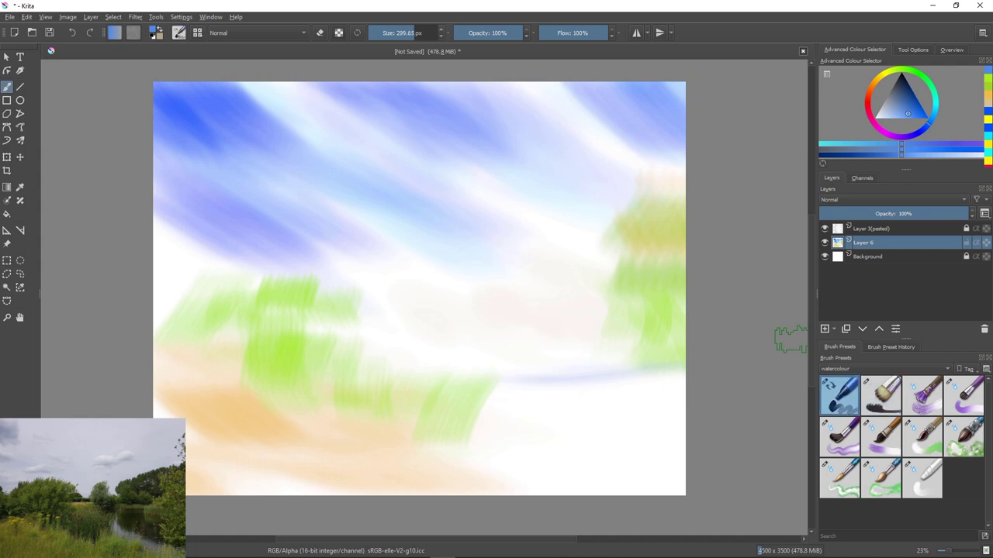
{"action": "left_click_drag", "start_coordinate": [609, 357], "coordinate": [463, 369]}
{"action": "left_click", "coordinate": [919, 117]}
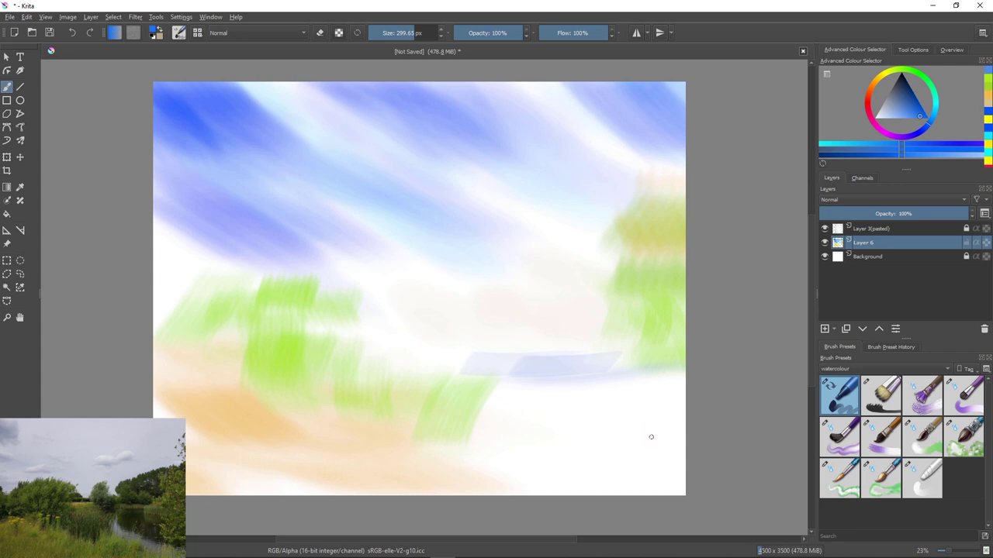
{"action": "key", "text": "ctrl+z"}
{"action": "key", "text": "ctrl+z"}
{"action": "key", "text": "ctrl+z"}
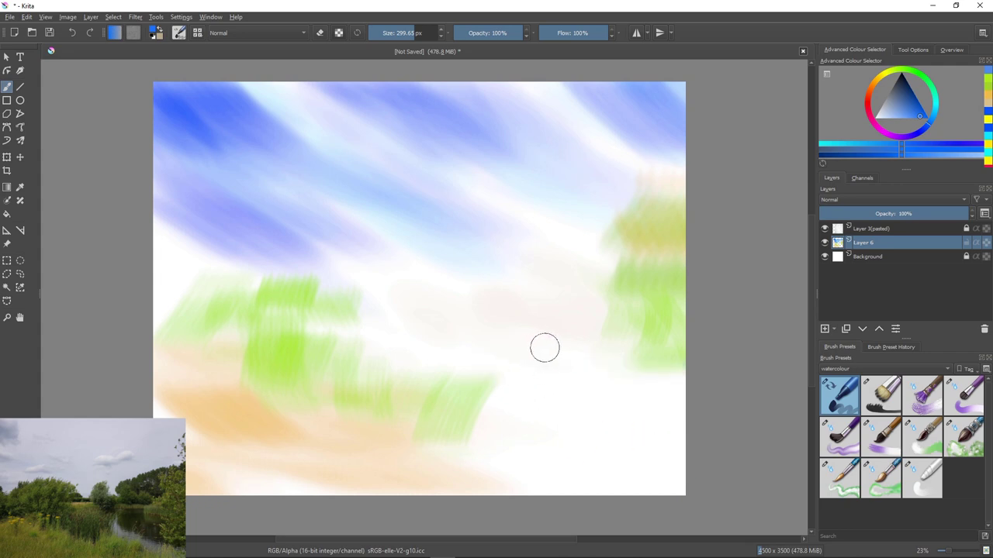
{"action": "left_click_drag", "start_coordinate": [544, 348], "coordinate": [435, 366]}
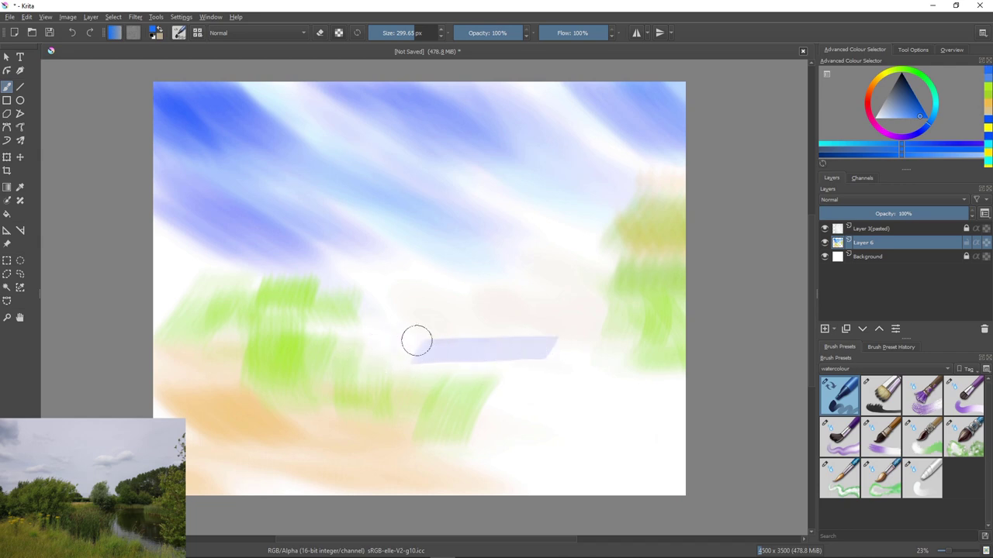
{"action": "left_click_drag", "start_coordinate": [557, 338], "coordinate": [366, 345]}
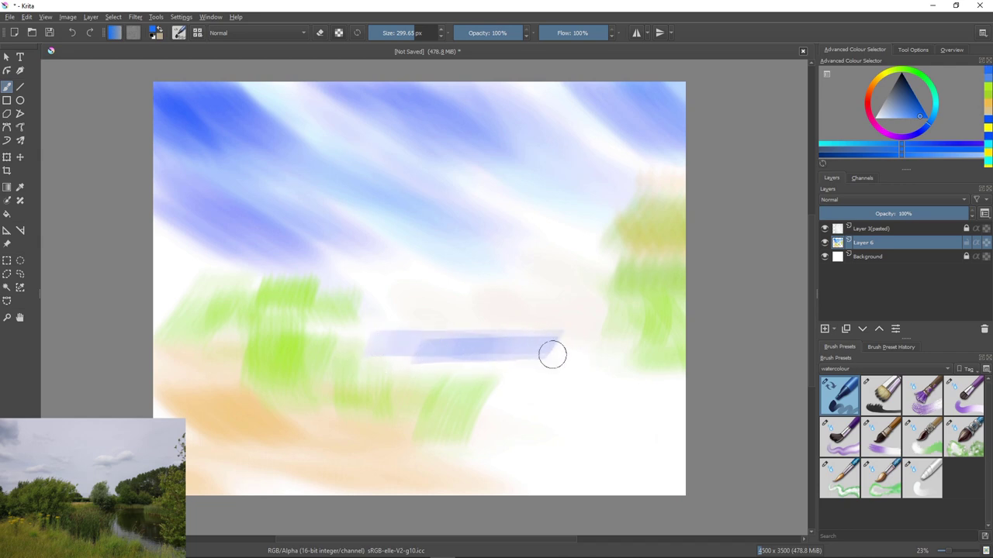
{"action": "key", "text": "ctrl+z"}
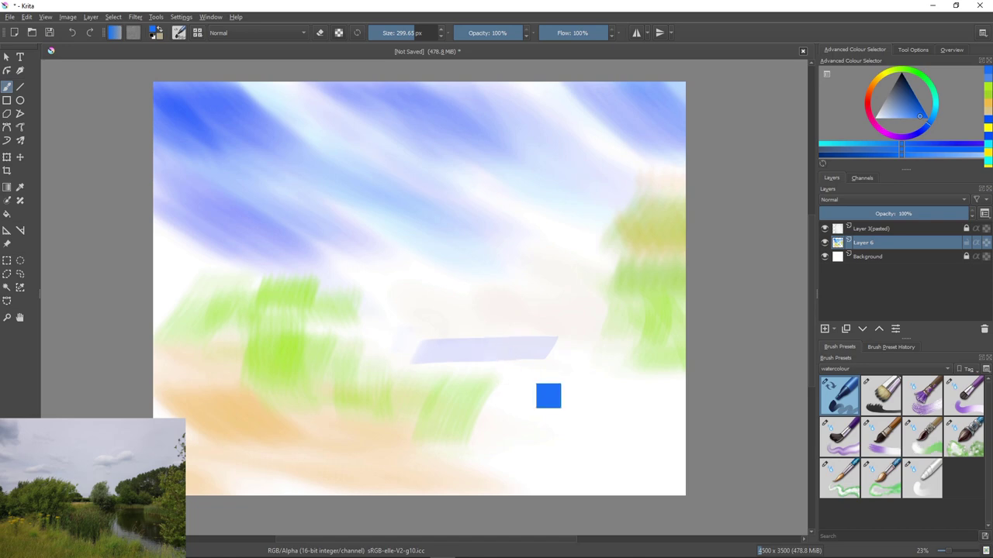
{"action": "key", "text": "ctrl+z"}
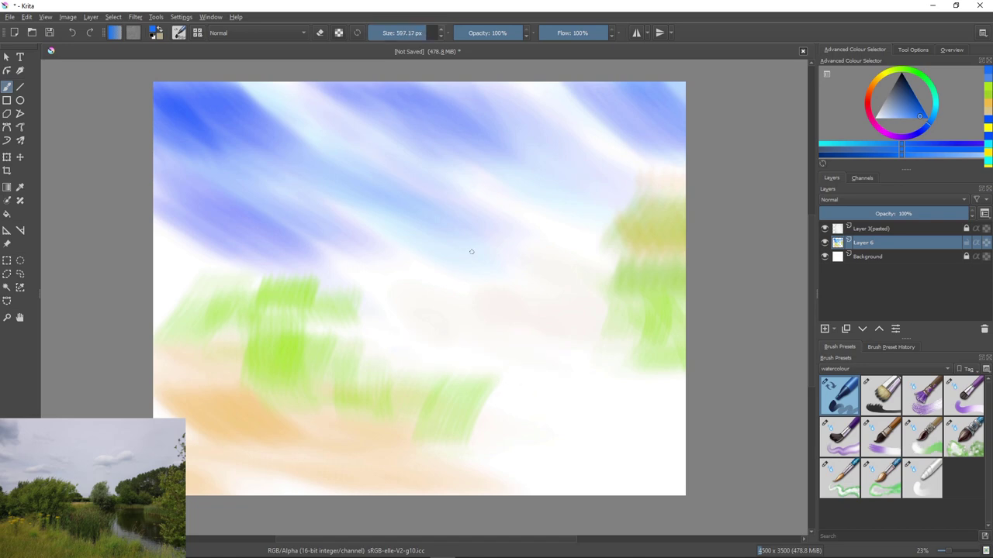
{"action": "left_click_drag", "start_coordinate": [578, 349], "coordinate": [609, 351]}
{"action": "left_click_drag", "start_coordinate": [523, 353], "coordinate": [417, 355]}
{"action": "key", "text": "ctrl+z"}
{"action": "left_click_drag", "start_coordinate": [573, 346], "coordinate": [381, 365]}
{"action": "key", "text": "ctrl+z"}
{"action": "left_click_drag", "start_coordinate": [589, 339], "coordinate": [330, 344]}
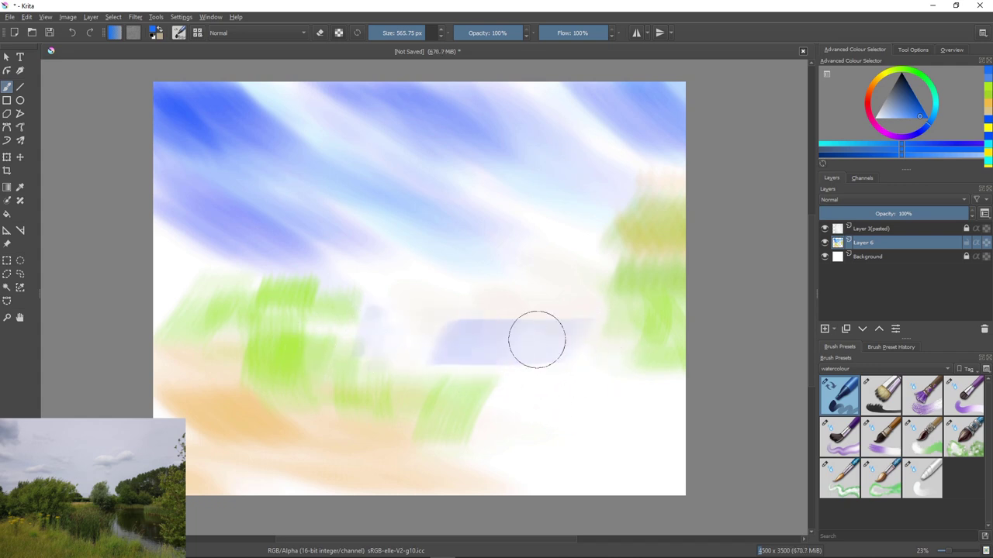
{"action": "key", "text": "ctrl+z"}
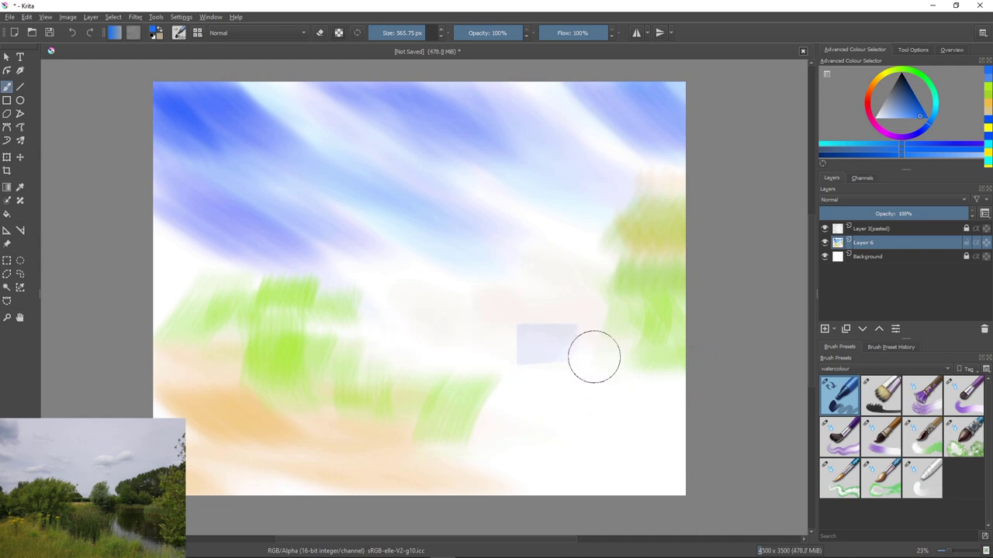
Step: Paint a flat, pale blue water band across the middle of the canvas between the two foliage areas with the 565.75 px brush
{"action": "left_click_drag", "start_coordinate": [567, 350], "coordinate": [397, 354]}
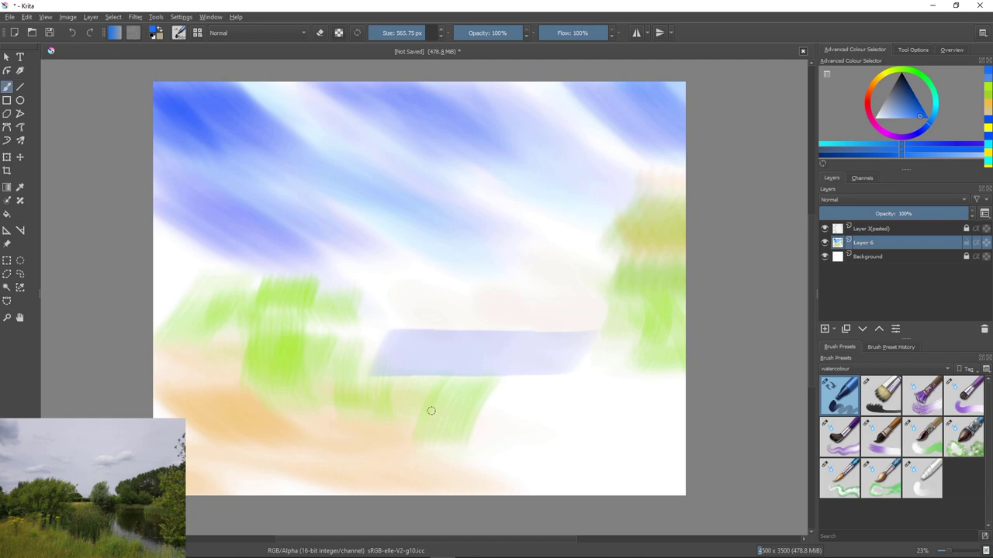
Step: Switch to the wet-textured watercolour brush at 376.06 px and try a blue dab at the water band's right end
{"action": "key", "text": "slash"}
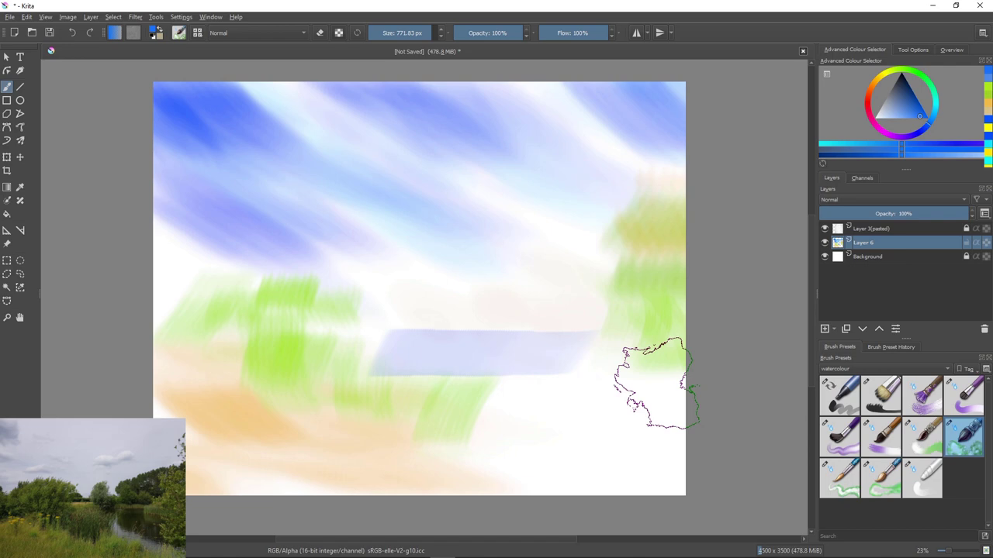
{"action": "key", "text": "comma"}
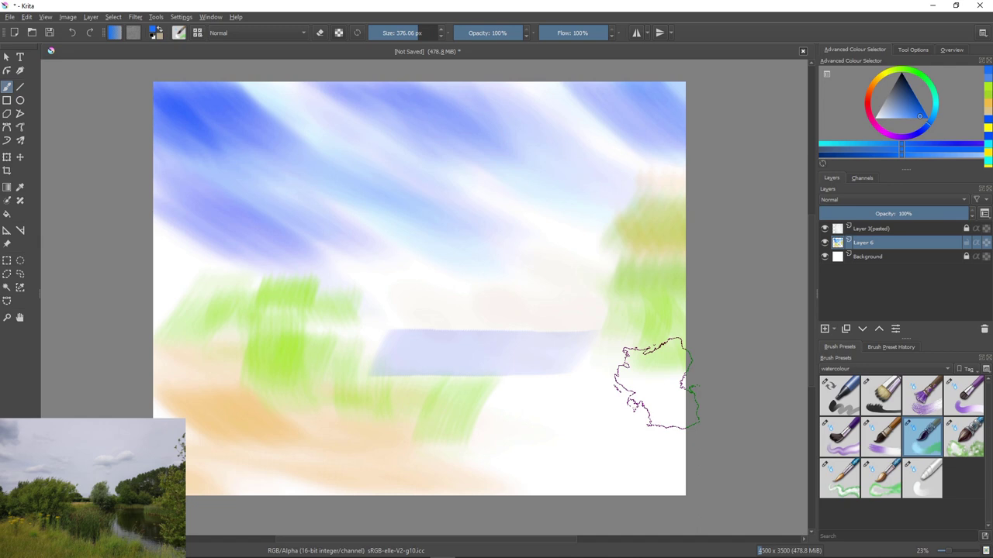
{"action": "left_click_drag", "start_coordinate": [560, 373], "coordinate": [593, 371]}
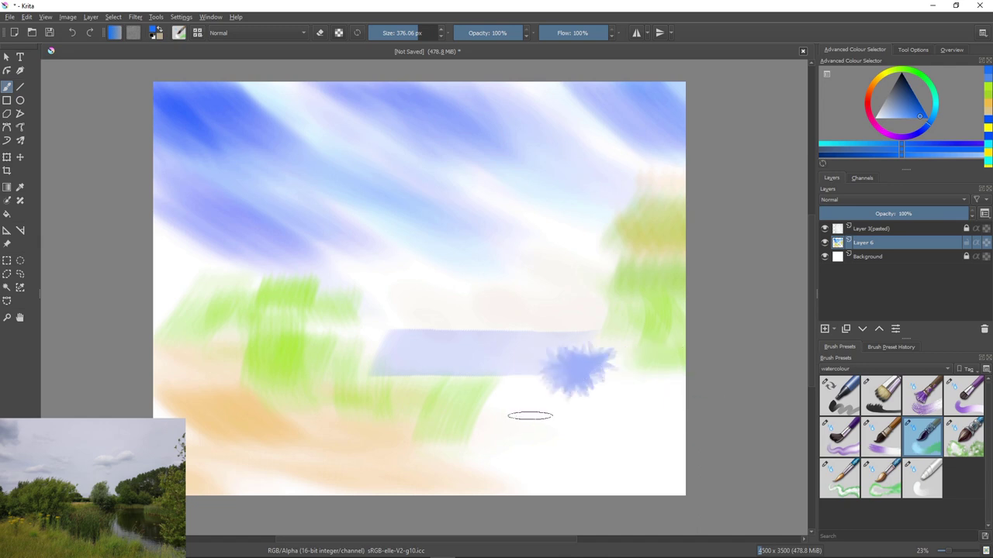
{"action": "key", "text": "ctrl+z"}
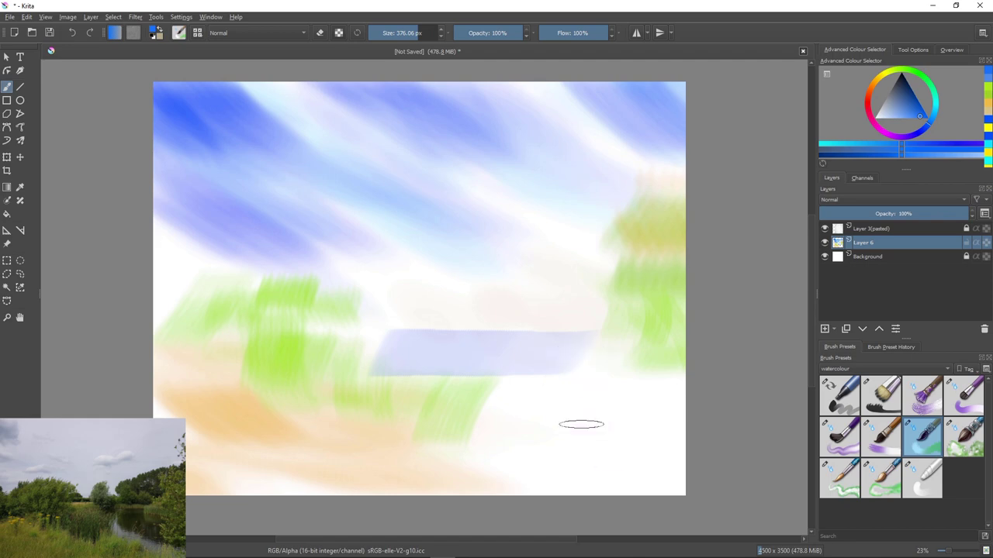
Step: Set the brush to 201.71 px with a very pale blue and soften the water band's ends and lower edge into the foliage
{"action": "left_click", "coordinate": [581, 424], "text": "ctrl"}
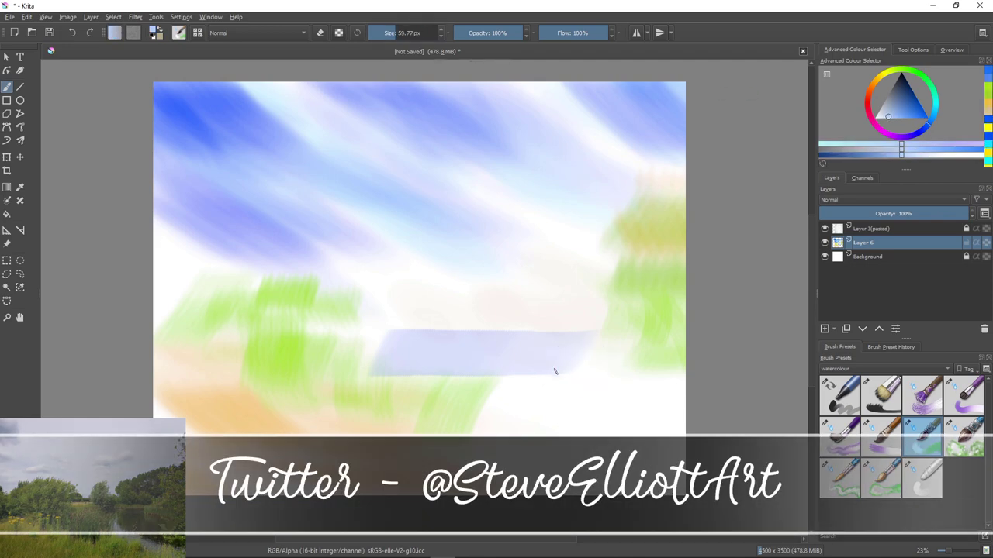
{"action": "left_click", "coordinate": [579, 373]}
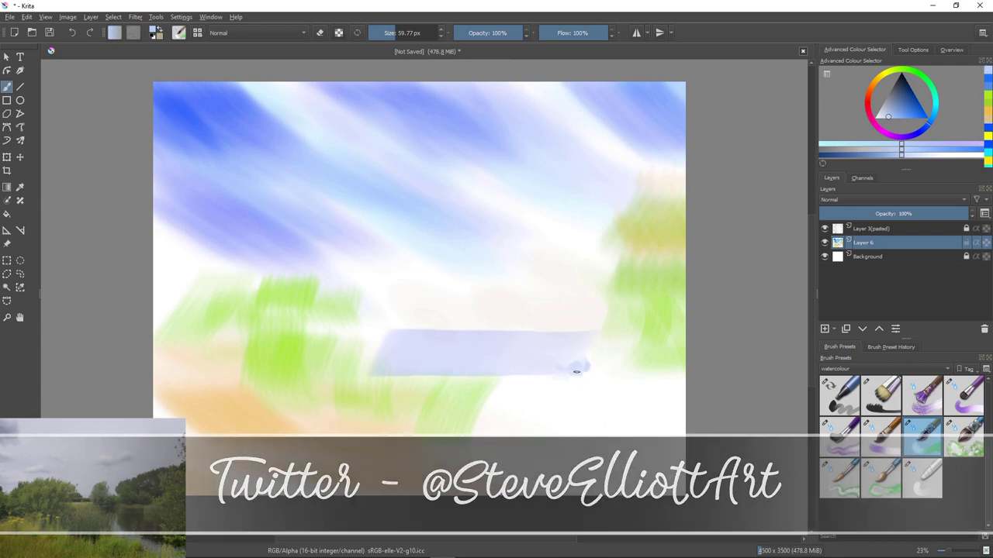
{"action": "left_click", "coordinate": [407, 34]}
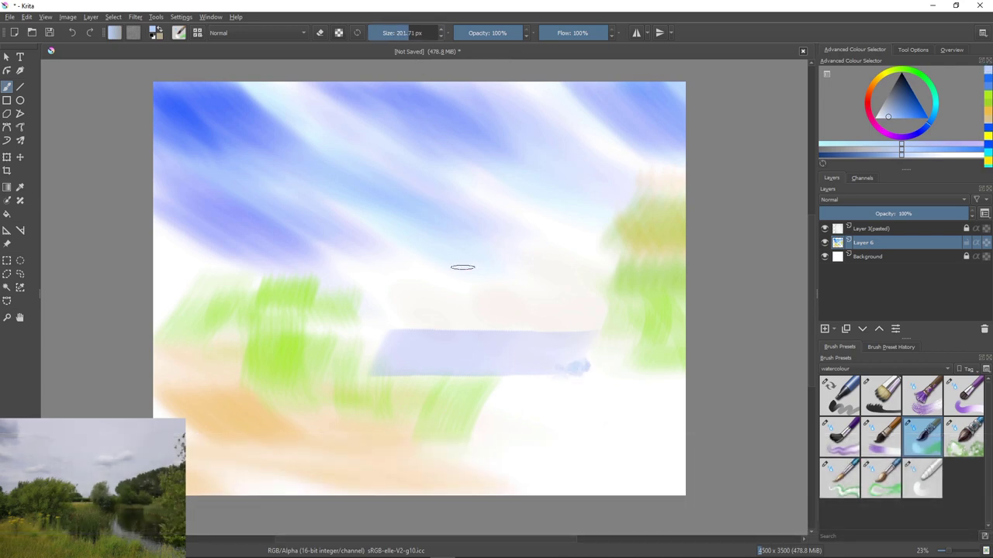
{"action": "left_click", "coordinate": [880, 116]}
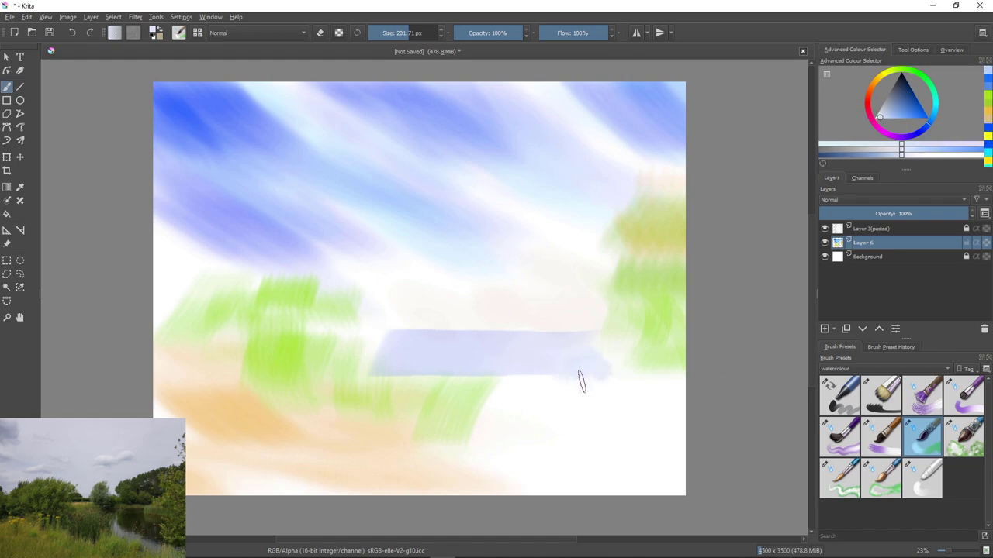
{"action": "left_click_drag", "start_coordinate": [581, 382], "coordinate": [567, 391]}
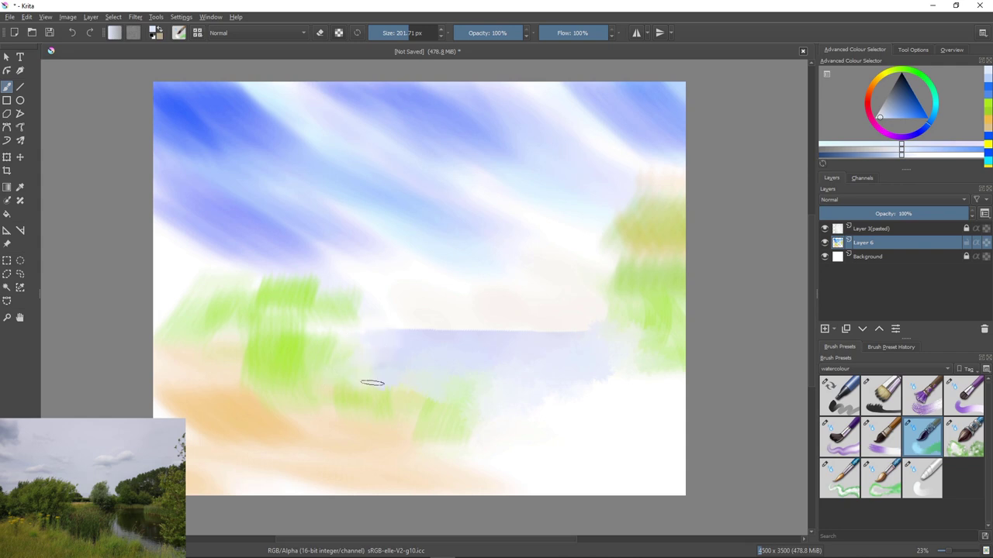
Step: Extend the water towards the canvas's lower-right corner with very pale blue horizontal strokes, using the 201.71 px wet-textured watercolour brush
{"action": "left_click", "coordinate": [922, 477]}
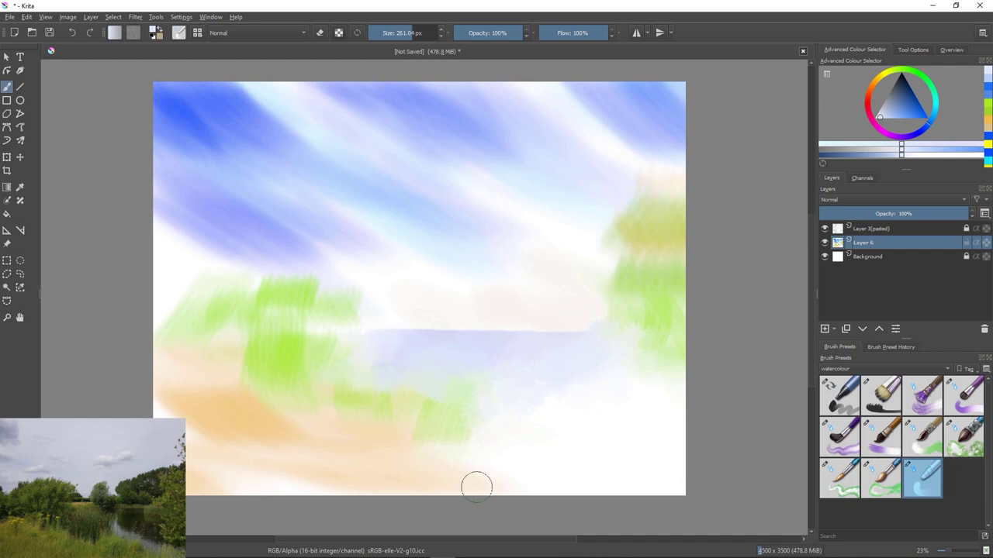
{"action": "key", "text": "slash"}
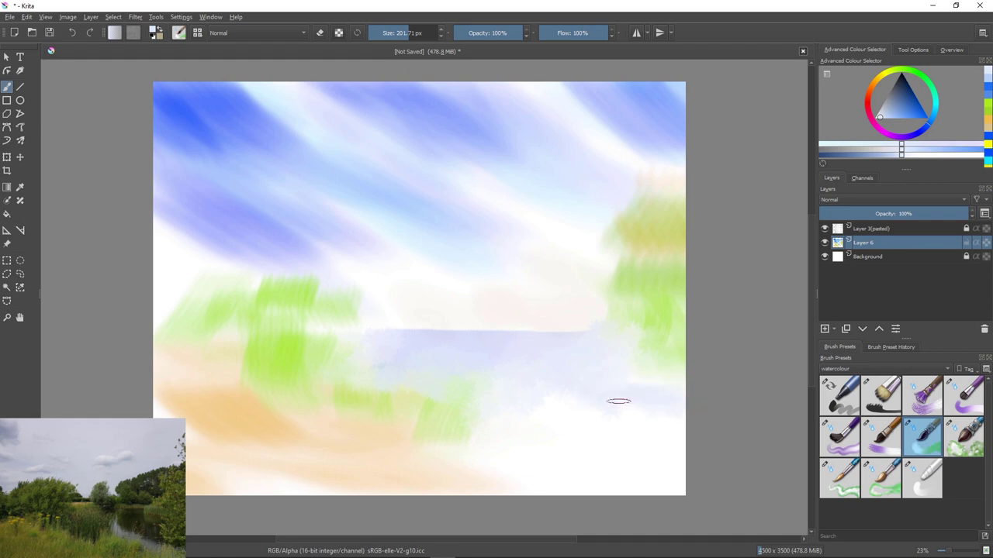
{"action": "mouse_move", "coordinate": [612, 417]}
{"action": "left_mouse_down"}
{"action": "mouse_move", "coordinate": [565, 421]}
{"action": "mouse_move", "coordinate": [590, 434]}
{"action": "left_mouse_up"}
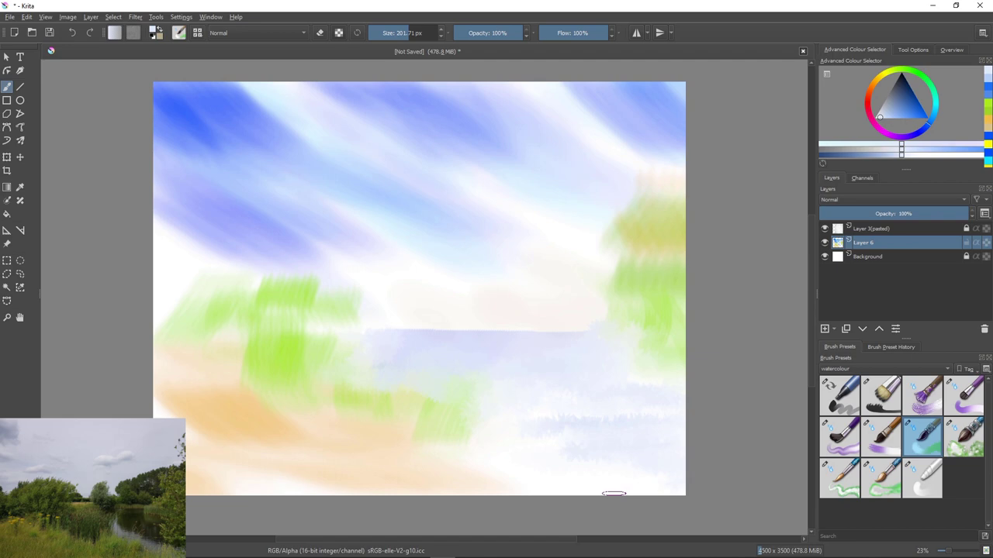
Step: Choose a medium blue and the 550.46 px bristly watercolour brush, and try a tree-shaped dab above the waterline near the right-hand foliage
{"action": "left_click", "coordinate": [565, 361], "text": "ctrl"}
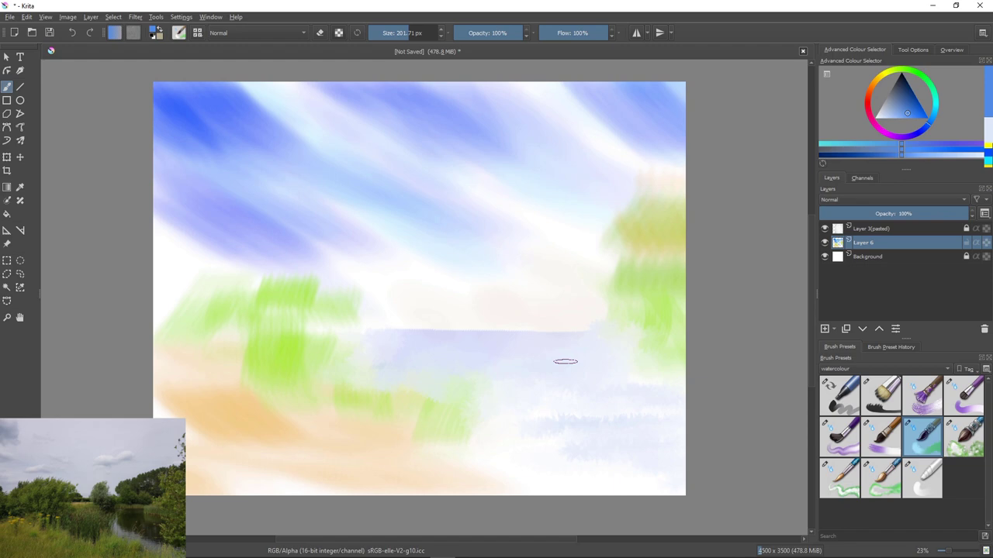
{"action": "key", "text": "slash"}
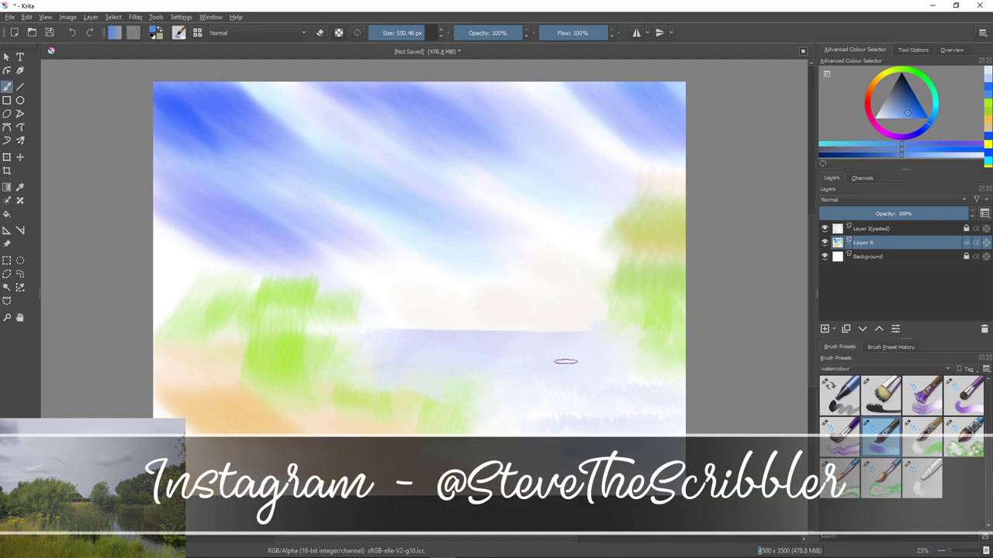
{"action": "left_click_drag", "start_coordinate": [552, 291], "coordinate": [571, 305]}
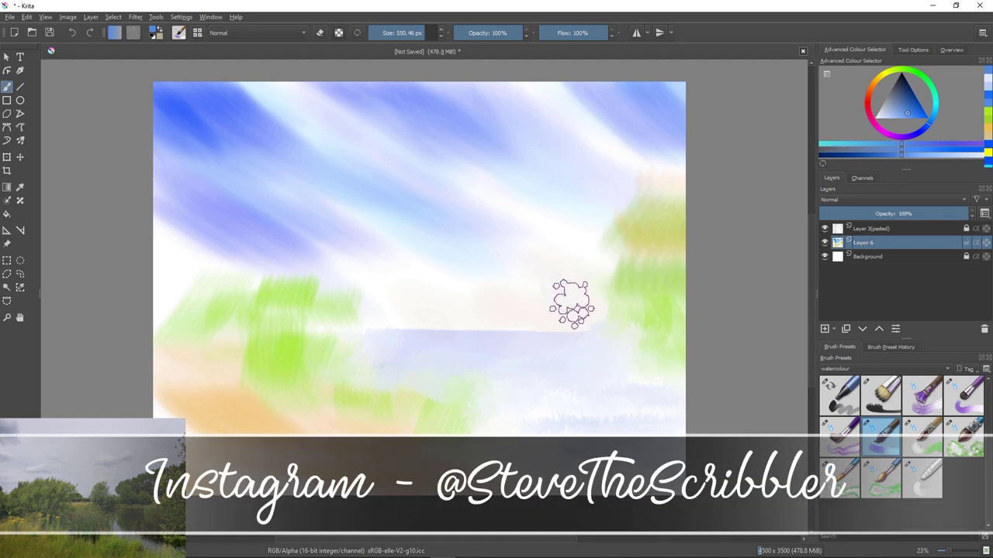
{"action": "mouse_move", "coordinate": [620, 342]}
{"action": "left_mouse_down"}
{"action": "mouse_move", "coordinate": [566, 302]}
{"action": "mouse_move", "coordinate": [556, 315]}
{"action": "left_mouse_up"}
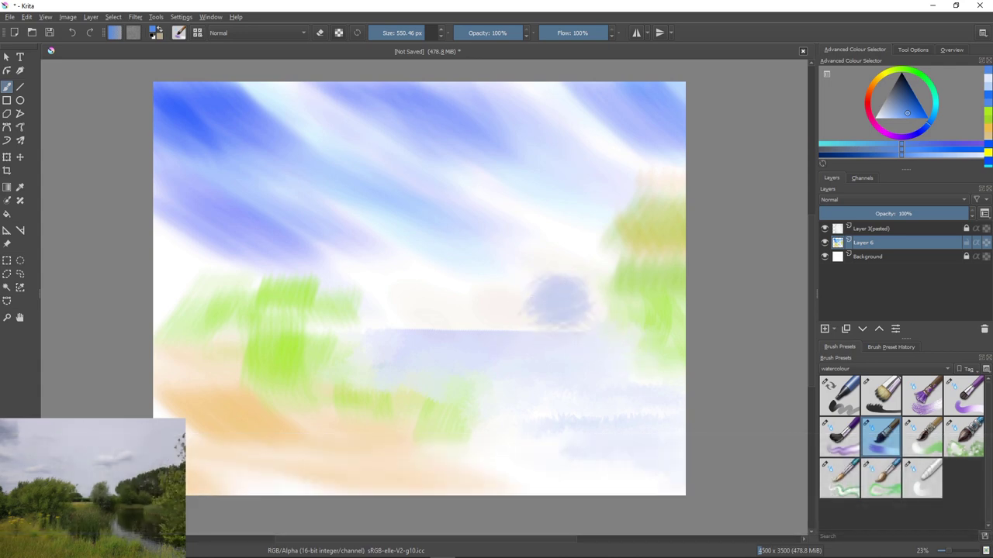
{"action": "key", "text": "ctrl+z"}
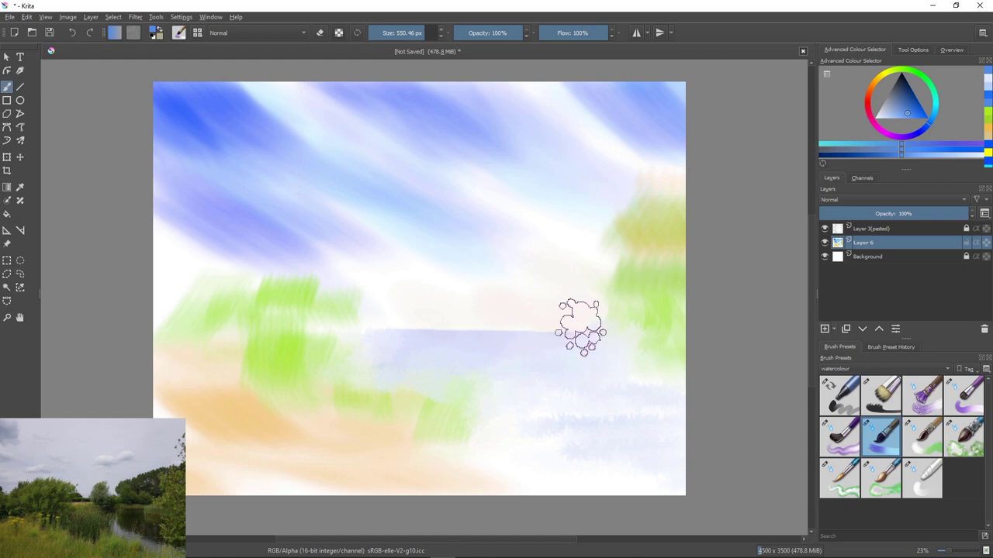
Step: Add a new empty paint layer directly above Layer 6
{"action": "key", "text": "Insert"}
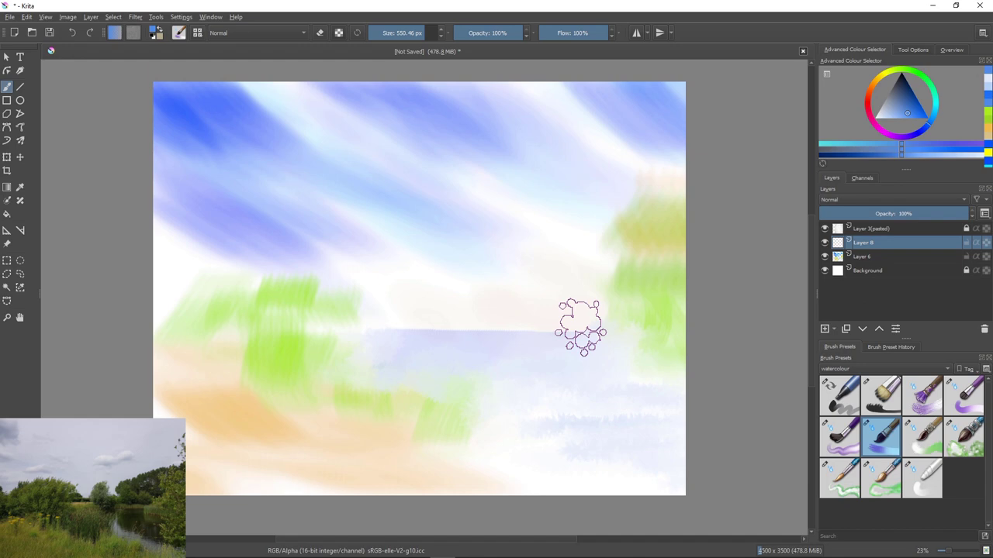
{"action": "right_click", "coordinate": [574, 325]}
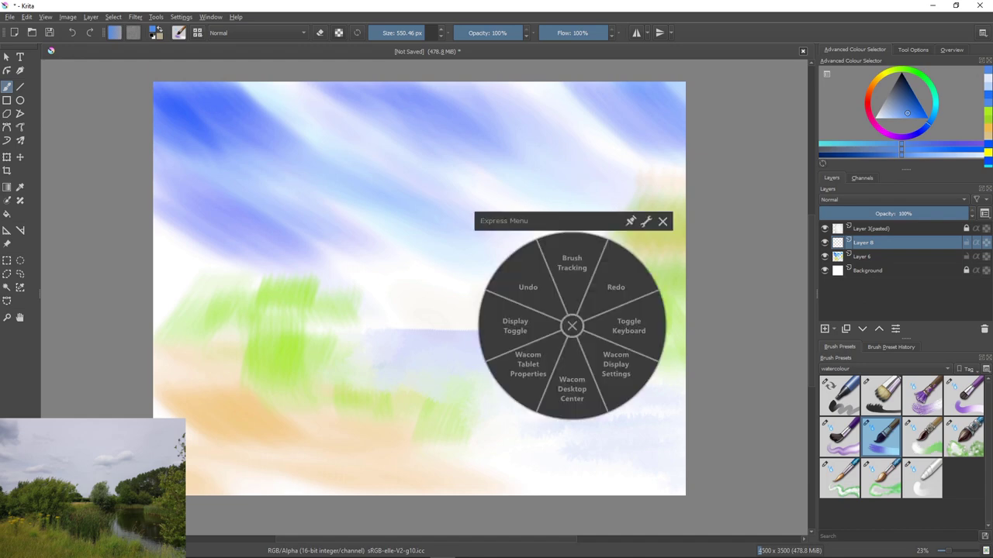
{"action": "left_click", "coordinate": [662, 222]}
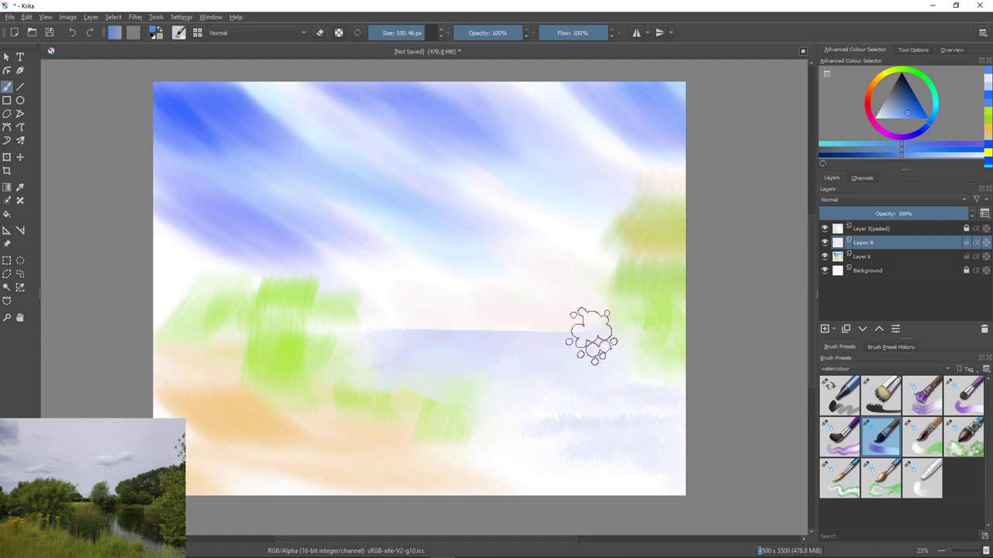
Step: Compare the painting with and without the Layer 3 (pasted) overlay by toggling that layer's visibility
{"action": "key", "text": "Page_Up"}
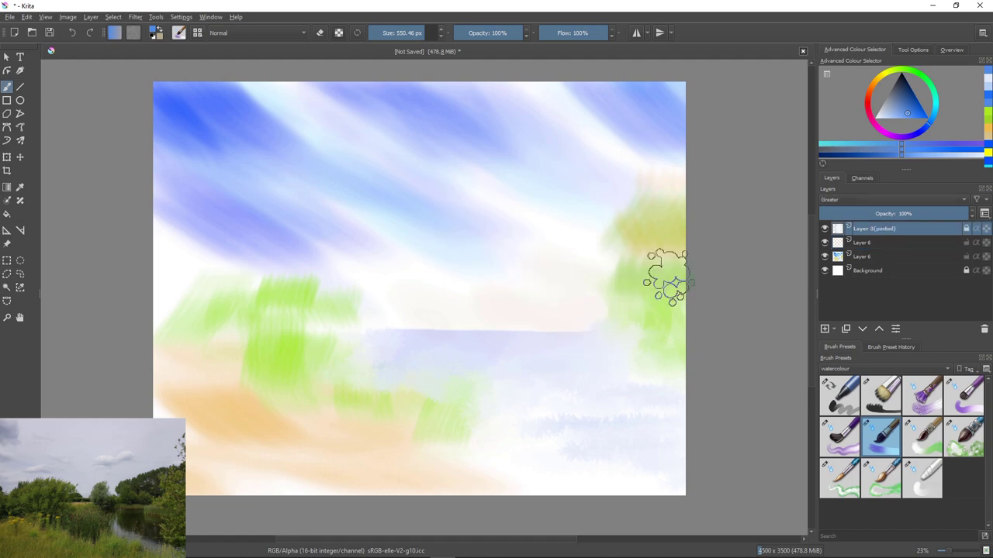
{"action": "left_click", "coordinate": [824, 228]}
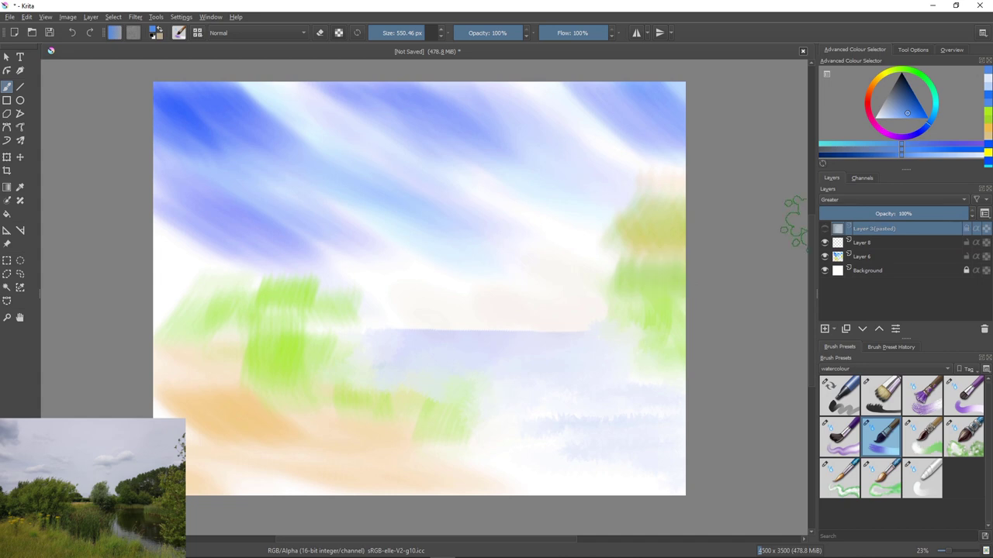
{"action": "left_click", "coordinate": [825, 228]}
{"action": "left_click", "coordinate": [824, 229]}
{"action": "left_click", "coordinate": [825, 229]}
{"action": "left_click", "coordinate": [824, 229]}
{"action": "left_click", "coordinate": [825, 228]}
{"action": "left_click", "coordinate": [630, 335]}
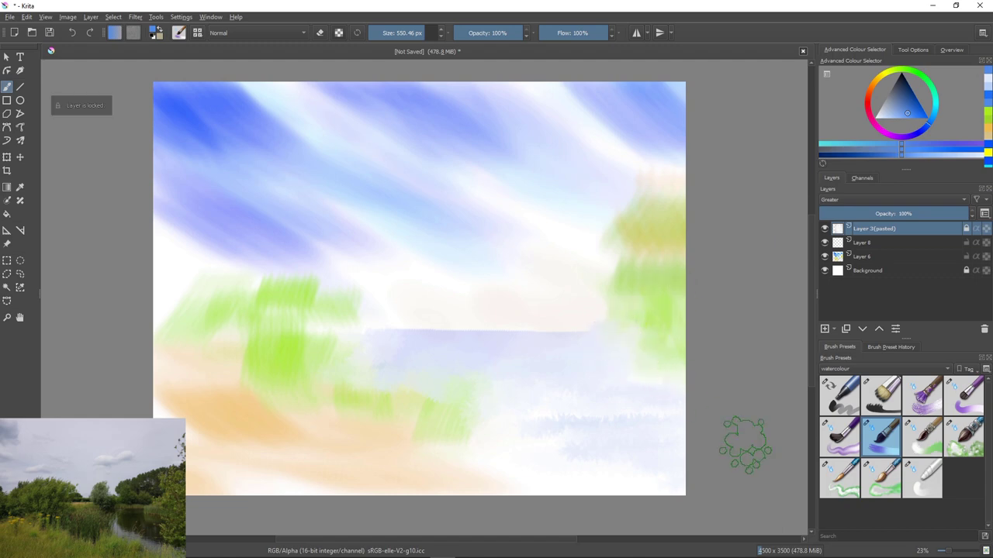
Step: Examine the image's colour model, depth, profile and rendering intent in the Convert Image Colour Space settings, without converting anything
{"action": "key", "text": "alt+i"}
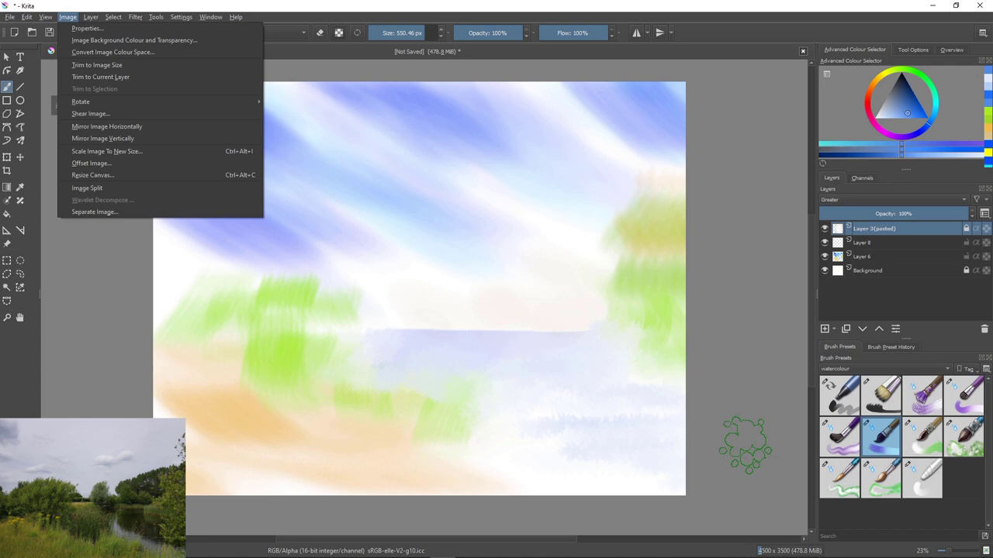
{"action": "key", "text": "Left"}
{"action": "key", "text": "Right"}
{"action": "key", "text": "Down"}
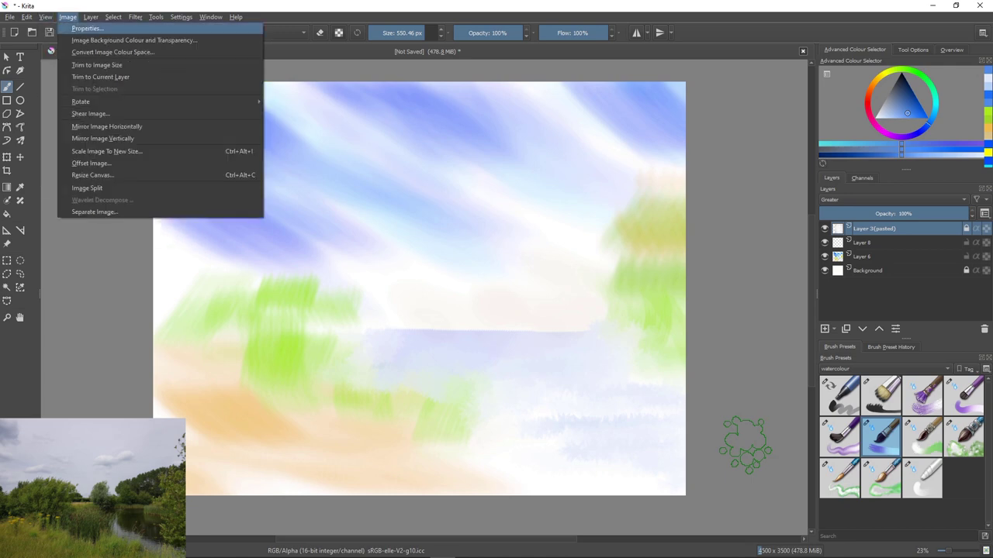
{"action": "key", "text": "Down"}
{"action": "key", "text": "Down"}
{"action": "key", "text": "Return"}
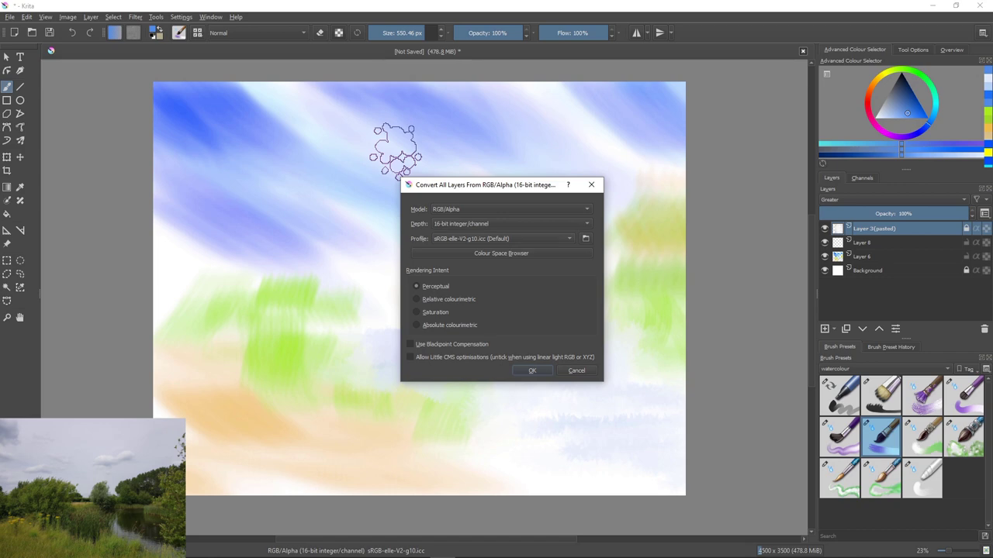
{"action": "left_click", "coordinate": [576, 369]}
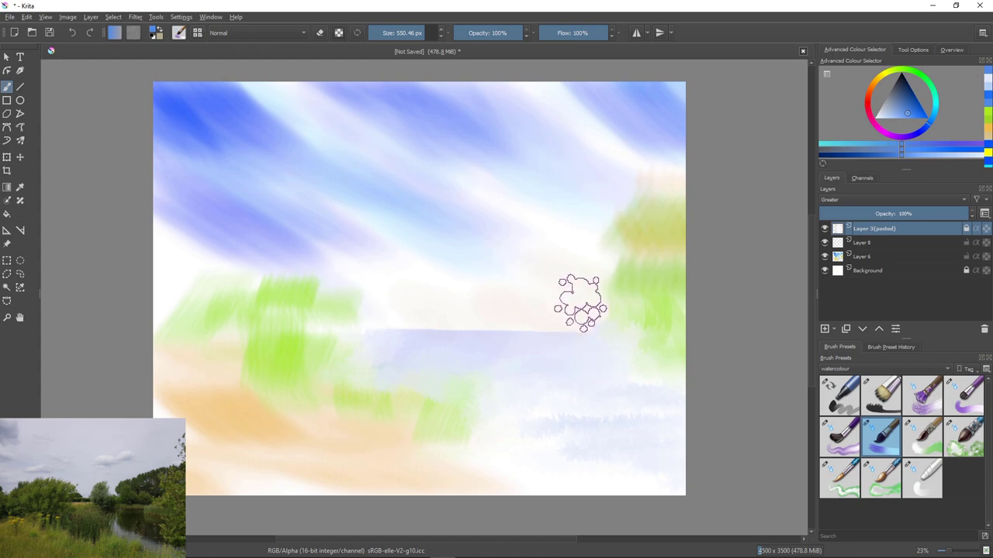
Step: On the new layer above Layer 6, paint a violet-blue distant treeline along the waterline from the right-hand foliage across to the left-hand foliage
{"action": "left_click", "coordinate": [914, 116]}
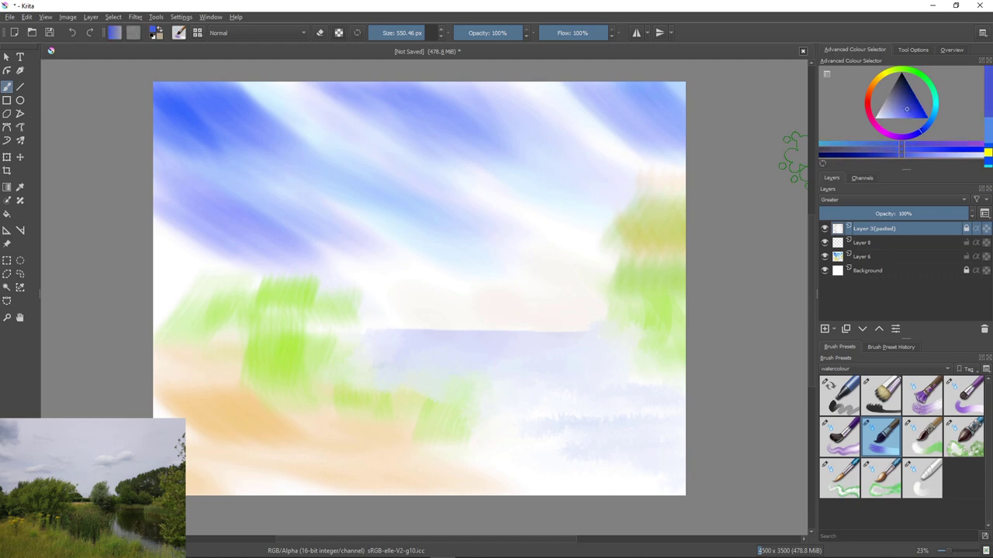
{"action": "left_click", "coordinate": [581, 305]}
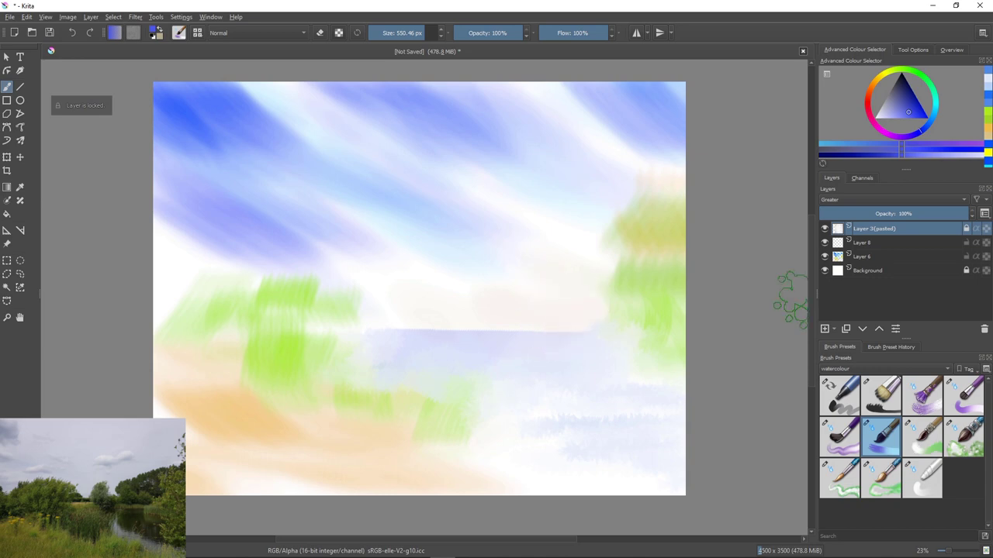
{"action": "left_click", "coordinate": [873, 242]}
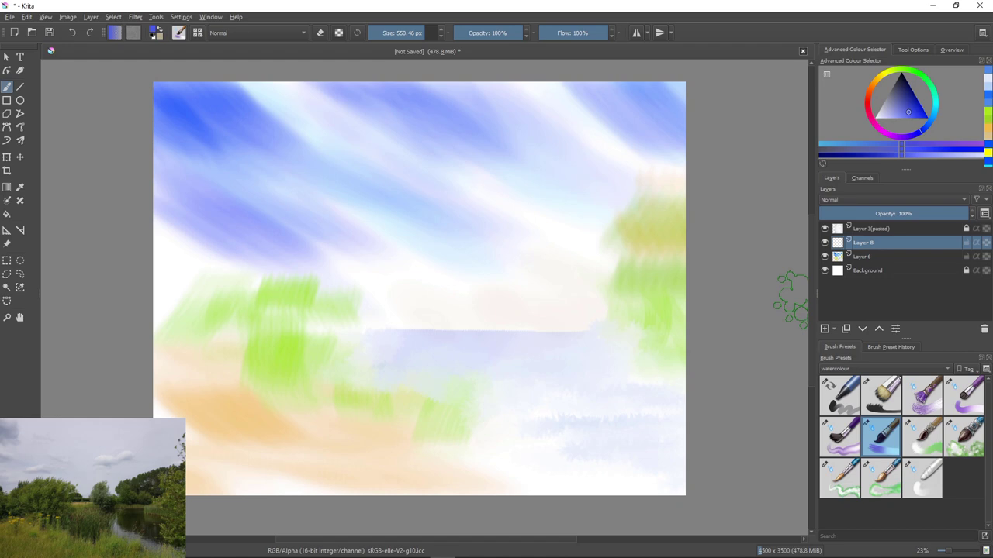
{"action": "mouse_move", "coordinate": [558, 284]}
{"action": "left_mouse_down"}
{"action": "mouse_move", "coordinate": [591, 311]}
{"action": "mouse_move", "coordinate": [608, 302]}
{"action": "mouse_move", "coordinate": [567, 313]}
{"action": "mouse_move", "coordinate": [570, 298]}
{"action": "mouse_move", "coordinate": [519, 316]}
{"action": "mouse_move", "coordinate": [565, 322]}
{"action": "mouse_move", "coordinate": [574, 283]}
{"action": "mouse_move", "coordinate": [619, 287]}
{"action": "mouse_move", "coordinate": [577, 277]}
{"action": "mouse_move", "coordinate": [541, 292]}
{"action": "mouse_move", "coordinate": [543, 306]}
{"action": "mouse_move", "coordinate": [523, 319]}
{"action": "mouse_move", "coordinate": [514, 305]}
{"action": "mouse_move", "coordinate": [540, 289]}
{"action": "mouse_move", "coordinate": [536, 300]}
{"action": "left_mouse_up"}
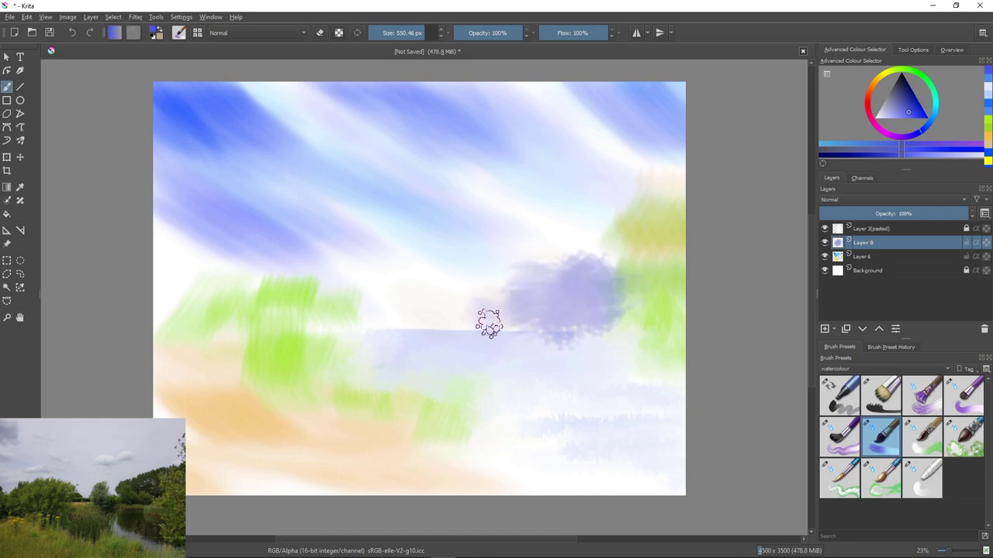
{"action": "mouse_move", "coordinate": [490, 323]}
{"action": "left_mouse_down"}
{"action": "mouse_move", "coordinate": [546, 323]}
{"action": "mouse_move", "coordinate": [450, 314]}
{"action": "mouse_move", "coordinate": [446, 332]}
{"action": "mouse_move", "coordinate": [440, 317]}
{"action": "mouse_move", "coordinate": [466, 317]}
{"action": "mouse_move", "coordinate": [447, 325]}
{"action": "mouse_move", "coordinate": [375, 310]}
{"action": "mouse_move", "coordinate": [367, 299]}
{"action": "mouse_move", "coordinate": [388, 307]}
{"action": "mouse_move", "coordinate": [386, 294]}
{"action": "mouse_move", "coordinate": [427, 320]}
{"action": "mouse_move", "coordinate": [336, 321]}
{"action": "mouse_move", "coordinate": [349, 315]}
{"action": "mouse_move", "coordinate": [316, 306]}
{"action": "mouse_move", "coordinate": [310, 287]}
{"action": "mouse_move", "coordinate": [333, 322]}
{"action": "mouse_move", "coordinate": [296, 321]}
{"action": "mouse_move", "coordinate": [425, 323]}
{"action": "mouse_move", "coordinate": [514, 353]}
{"action": "left_mouse_up"}
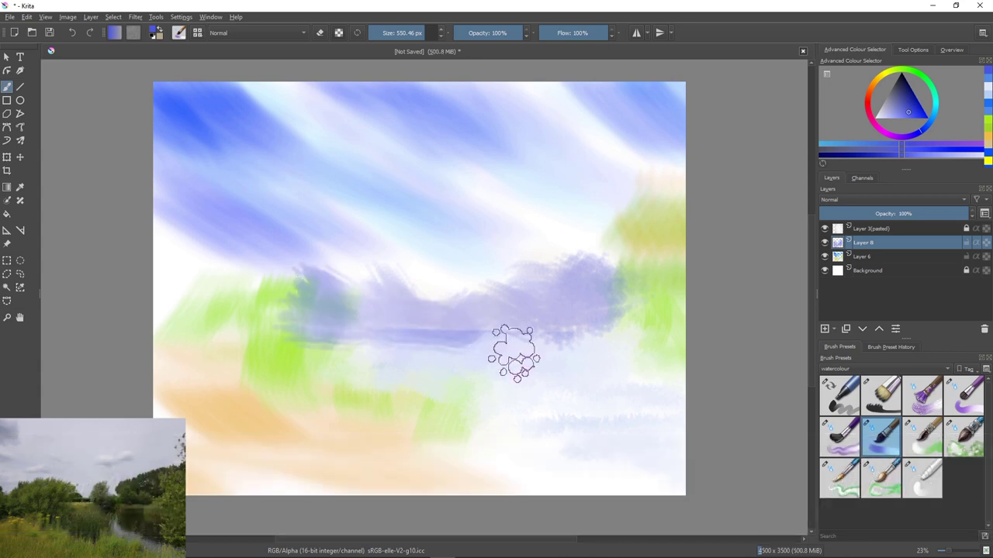
Step: Extend the violet treeline upward on the right so it overlaps the upper right-hand foliage
{"action": "mouse_move", "coordinate": [644, 440]}
{"action": "left_mouse_down"}
{"action": "mouse_move", "coordinate": [664, 463]}
{"action": "mouse_move", "coordinate": [681, 448]}
{"action": "mouse_move", "coordinate": [674, 417]}
{"action": "left_mouse_up"}
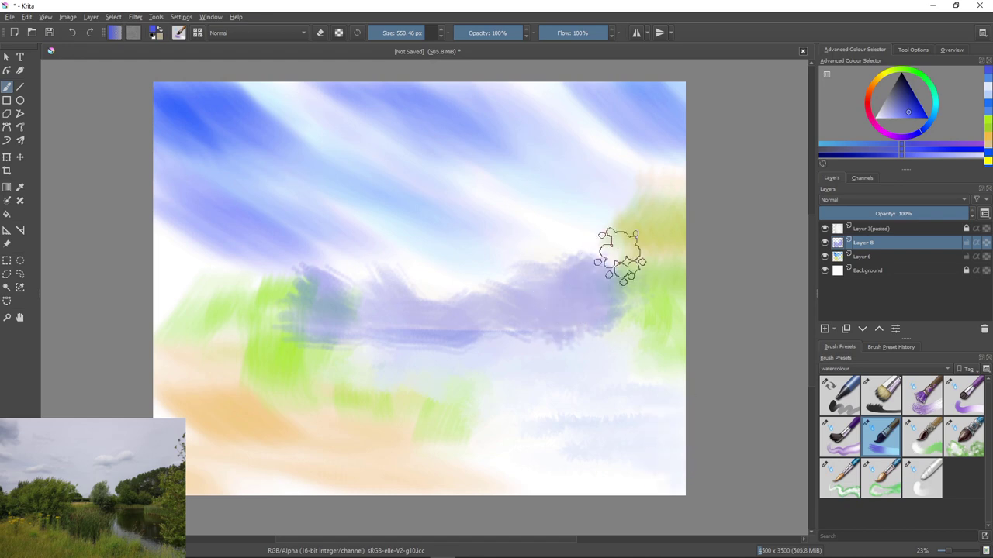
{"action": "mouse_move", "coordinate": [619, 256]}
{"action": "left_mouse_down"}
{"action": "mouse_move", "coordinate": [643, 248]}
{"action": "mouse_move", "coordinate": [648, 222]}
{"action": "mouse_move", "coordinate": [647, 276]}
{"action": "mouse_move", "coordinate": [622, 267]}
{"action": "mouse_move", "coordinate": [663, 229]}
{"action": "mouse_move", "coordinate": [626, 249]}
{"action": "mouse_move", "coordinate": [647, 219]}
{"action": "mouse_move", "coordinate": [547, 300]}
{"action": "mouse_move", "coordinate": [588, 257]}
{"action": "mouse_move", "coordinate": [582, 243]}
{"action": "mouse_move", "coordinate": [597, 221]}
{"action": "mouse_move", "coordinate": [643, 233]}
{"action": "mouse_move", "coordinate": [606, 257]}
{"action": "mouse_move", "coordinate": [616, 231]}
{"action": "mouse_move", "coordinate": [595, 234]}
{"action": "mouse_move", "coordinate": [556, 263]}
{"action": "left_mouse_up"}
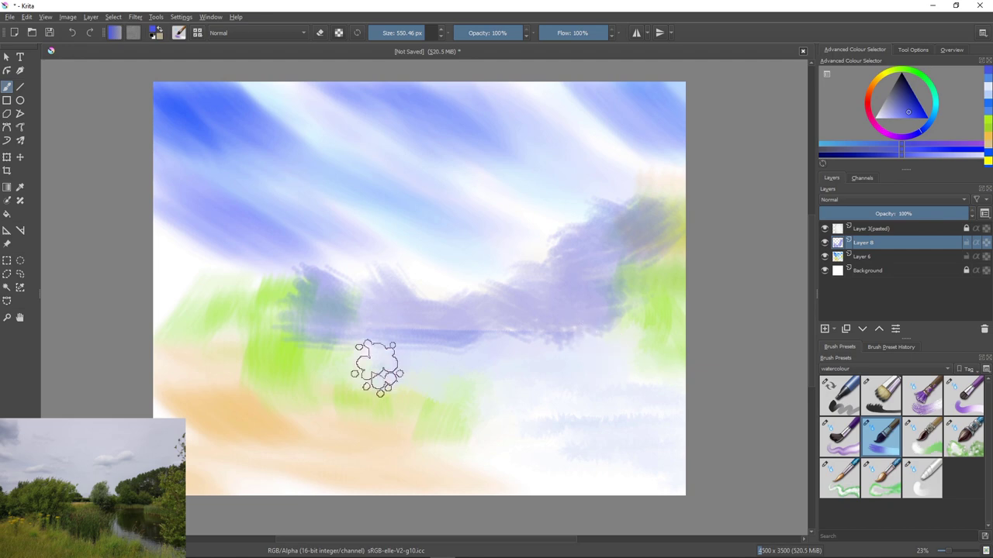
Step: Smooth the treeline's lower edge into the water with the Blender Basic brush, and undo the last blending strokes
{"action": "left_click", "coordinate": [922, 478]}
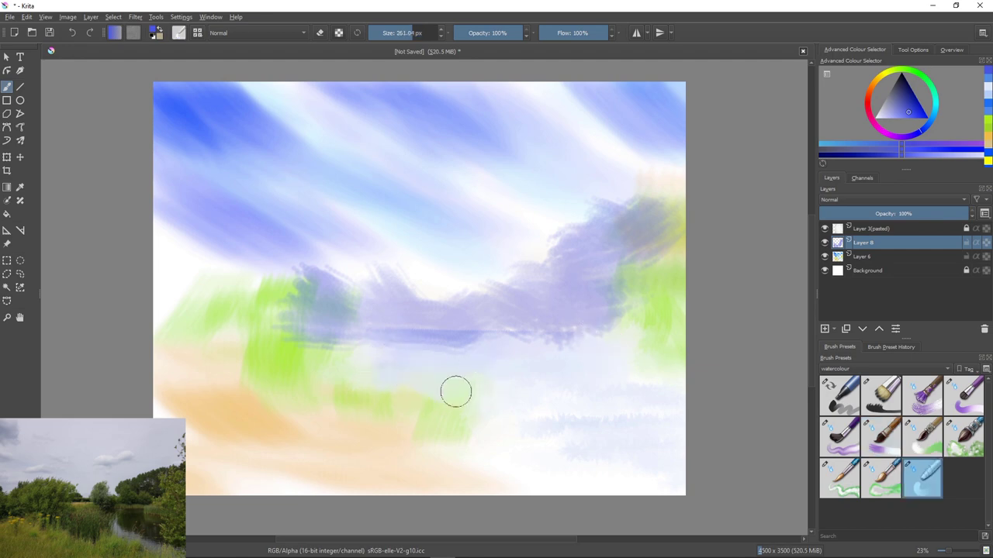
{"action": "mouse_move", "coordinate": [478, 346]}
{"action": "left_mouse_down"}
{"action": "mouse_move", "coordinate": [521, 351]}
{"action": "mouse_move", "coordinate": [399, 346]}
{"action": "mouse_move", "coordinate": [535, 359]}
{"action": "left_mouse_up"}
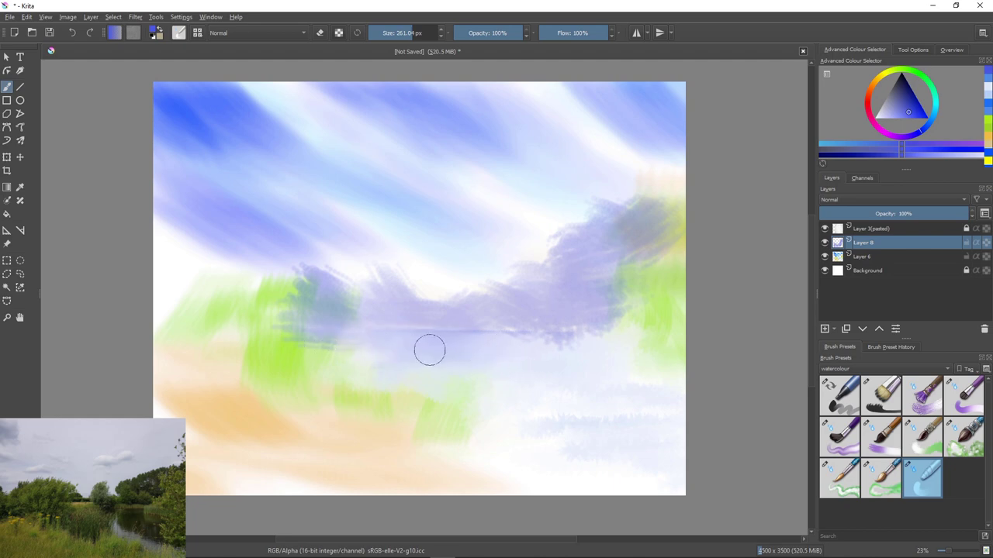
{"action": "key", "text": "ctrl+z"}
{"action": "key", "text": "ctrl+z"}
{"action": "key", "text": "ctrl+z"}
{"action": "key", "text": "ctrl+z"}
{"action": "key", "text": "ctrl+z"}
{"action": "key", "text": "ctrl+z"}
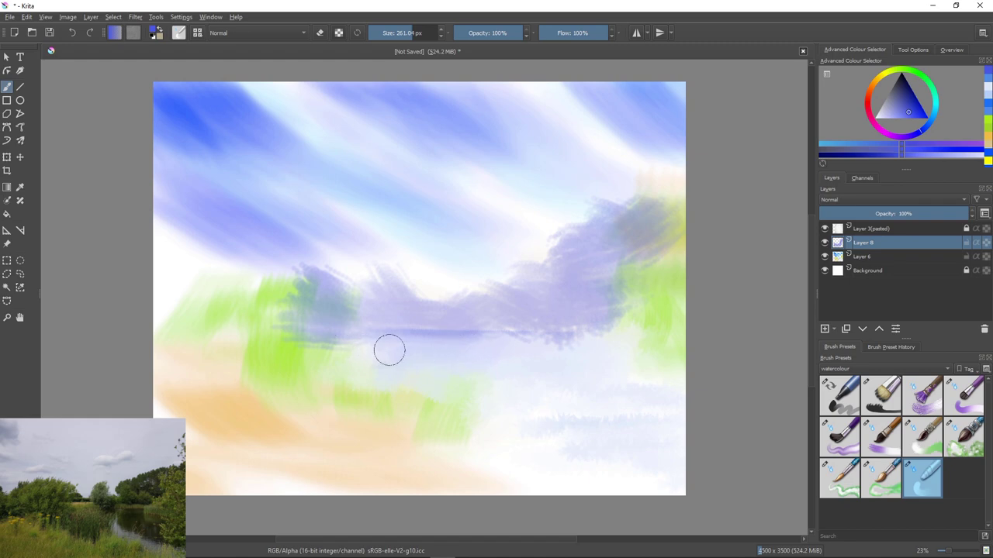
Step: Blend the treeline's waterline and both ends with the Blender Basic brush, reducing the brush size to 78 px
{"action": "mouse_move", "coordinate": [275, 329]}
{"action": "left_mouse_down"}
{"action": "mouse_move", "coordinate": [304, 282]}
{"action": "mouse_move", "coordinate": [278, 297]}
{"action": "mouse_move", "coordinate": [301, 336]}
{"action": "mouse_move", "coordinate": [274, 325]}
{"action": "mouse_move", "coordinate": [278, 280]}
{"action": "mouse_move", "coordinate": [277, 322]}
{"action": "mouse_move", "coordinate": [306, 308]}
{"action": "mouse_move", "coordinate": [326, 321]}
{"action": "mouse_move", "coordinate": [318, 295]}
{"action": "mouse_move", "coordinate": [292, 288]}
{"action": "mouse_move", "coordinate": [296, 280]}
{"action": "mouse_move", "coordinate": [312, 287]}
{"action": "mouse_move", "coordinate": [315, 329]}
{"action": "mouse_move", "coordinate": [344, 308]}
{"action": "mouse_move", "coordinate": [385, 316]}
{"action": "mouse_move", "coordinate": [293, 338]}
{"action": "mouse_move", "coordinate": [370, 359]}
{"action": "mouse_move", "coordinate": [371, 350]}
{"action": "mouse_move", "coordinate": [366, 362]}
{"action": "mouse_move", "coordinate": [567, 356]}
{"action": "mouse_move", "coordinate": [542, 354]}
{"action": "mouse_move", "coordinate": [575, 348]}
{"action": "mouse_move", "coordinate": [505, 350]}
{"action": "mouse_move", "coordinate": [532, 348]}
{"action": "mouse_move", "coordinate": [510, 328]}
{"action": "left_mouse_up"}
{"action": "key", "text": "bracketleft"}
{"action": "key", "text": "bracketleft"}
{"action": "key", "text": "bracketleft"}
{"action": "key", "text": "bracketleft"}
{"action": "key", "text": "bracketleft"}
{"action": "key", "text": "bracketleft"}
{"action": "key", "text": "bracketleft"}
{"action": "key", "text": "bracketleft"}
{"action": "key", "text": "bracketleft"}
{"action": "key", "text": "bracketleft"}
{"action": "key", "text": "bracketleft"}
{"action": "key", "text": "bracketleft"}
{"action": "key", "text": "bracketleft"}
{"action": "key", "text": "bracketleft"}
{"action": "key", "text": "bracketleft"}
{"action": "key", "text": "bracketleft"}
{"action": "key", "text": "bracketleft"}
{"action": "key", "text": "bracketleft"}
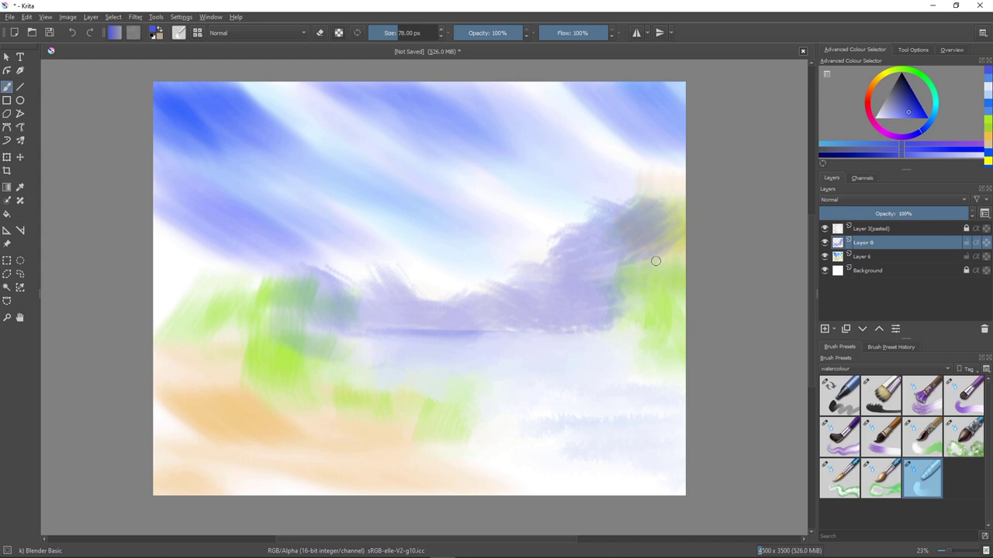
Step: Try to erase a thin strip along the waterline with the Eraser Circle brush at 50 px
{"action": "key", "text": "e"}
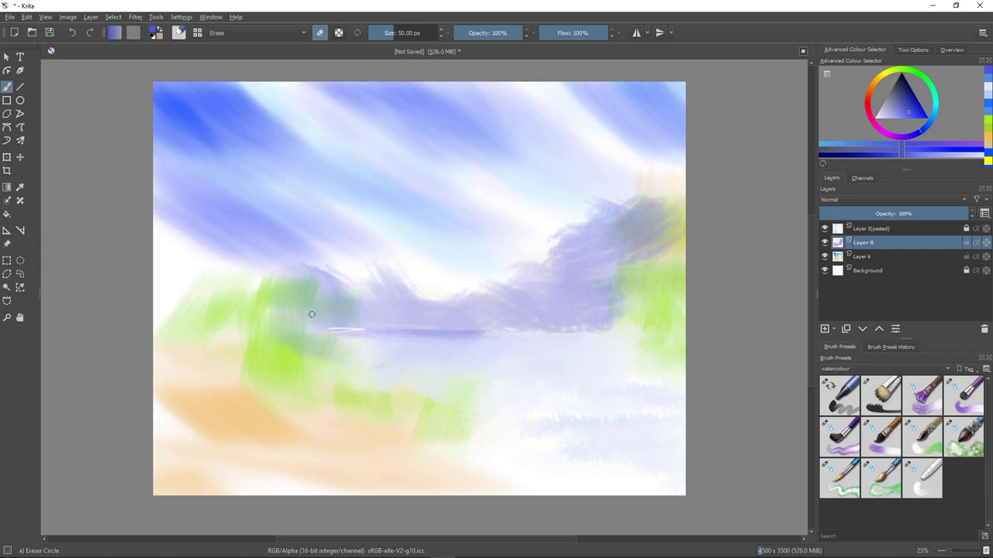
{"action": "key", "text": "slash"}
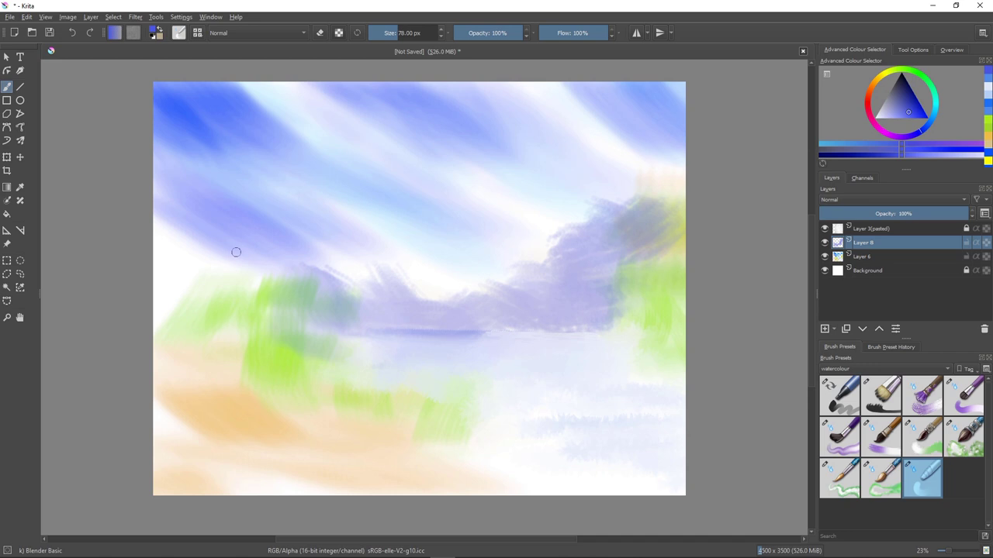
Step: Paint a darker blue tree clump at the right end of the treeline with the Wet Textured Soft brush at 246 px
{"action": "key", "text": "k"}
{"action": "key", "text": "k"}
{"action": "key", "text": "k"}
{"action": "key", "text": "k"}
{"action": "key", "text": "k"}
{"action": "key", "text": "k"}
{"action": "key", "text": "k"}
{"action": "key", "text": "k"}
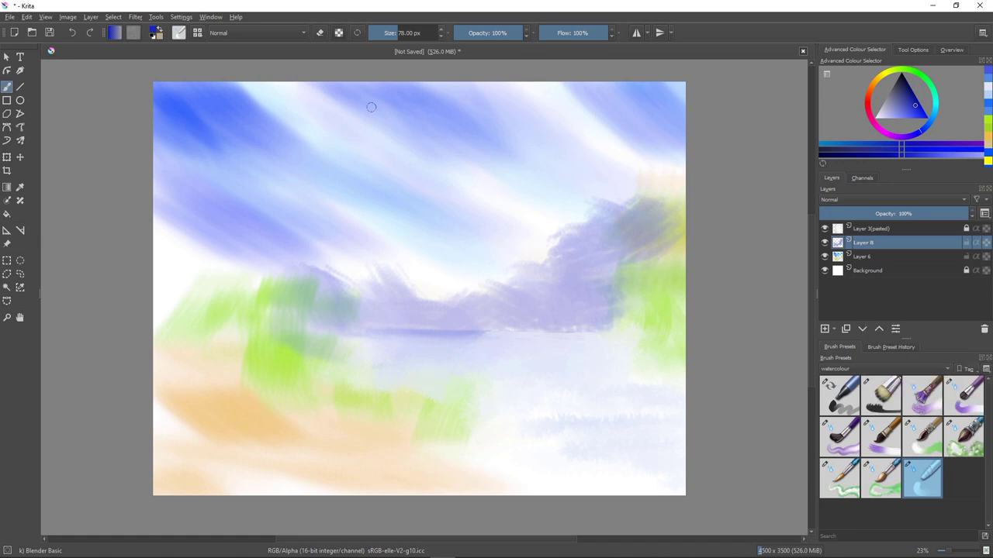
{"action": "left_click", "coordinate": [880, 436]}
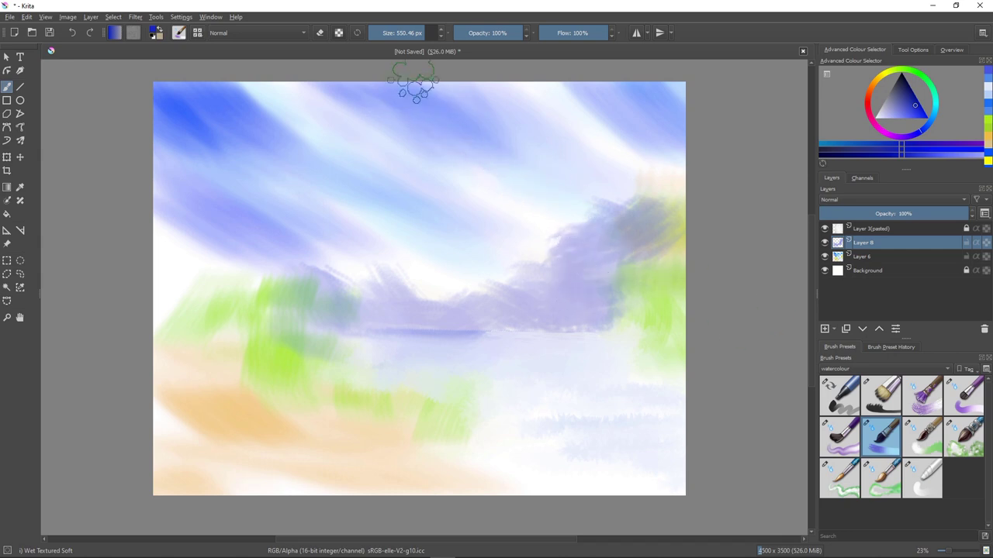
{"action": "key", "text": "bracketleft"}
{"action": "key", "text": "bracketleft"}
{"action": "key", "text": "bracketleft"}
{"action": "key", "text": "bracketleft"}
{"action": "key", "text": "bracketleft"}
{"action": "key", "text": "bracketleft"}
{"action": "key", "text": "bracketleft"}
{"action": "key", "text": "bracketleft"}
{"action": "key", "text": "bracketleft"}
{"action": "key", "text": "bracketleft"}
{"action": "key", "text": "bracketleft"}
{"action": "key", "text": "bracketleft"}
{"action": "key", "text": "bracketleft"}
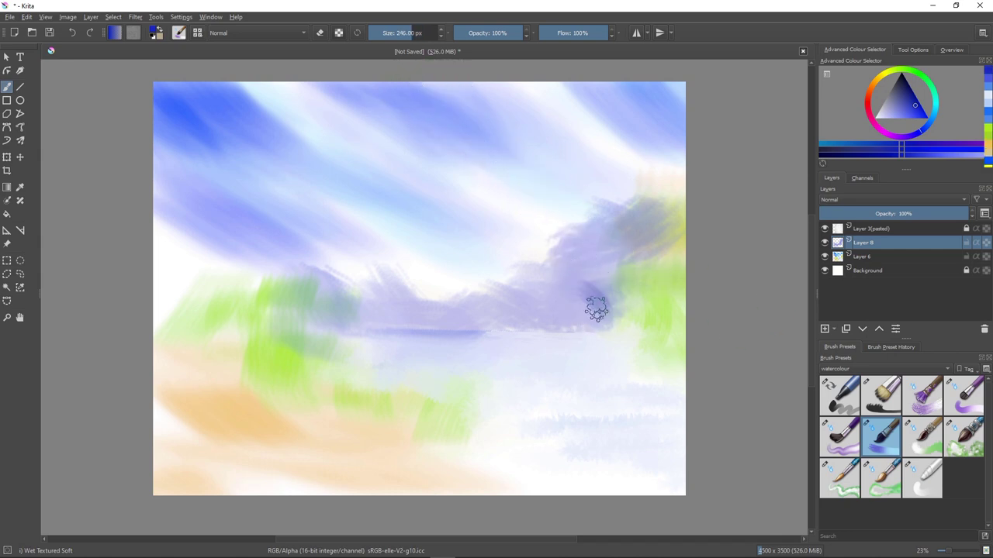
{"action": "mouse_move", "coordinate": [596, 309]}
{"action": "left_mouse_down"}
{"action": "mouse_move", "coordinate": [565, 313]}
{"action": "mouse_move", "coordinate": [619, 314]}
{"action": "left_mouse_up"}
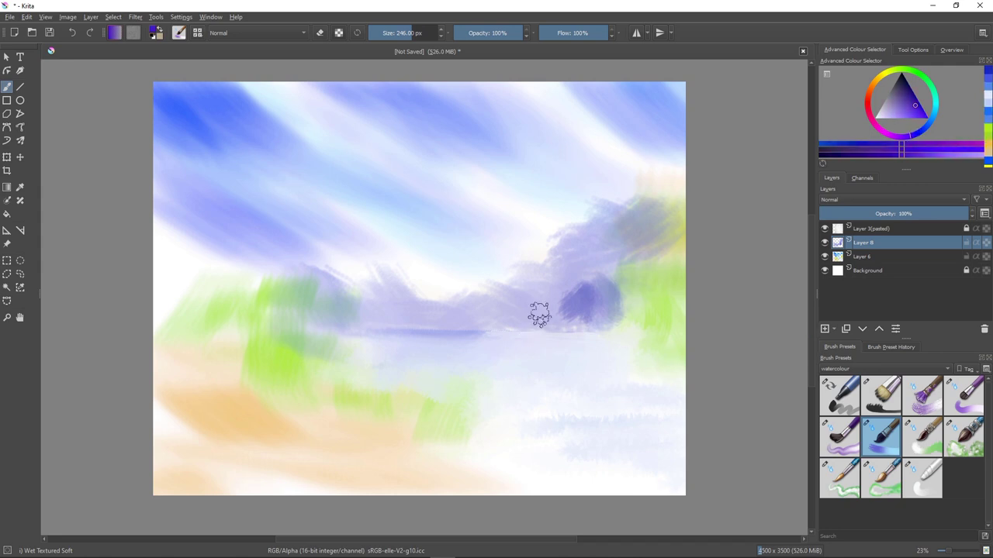
Step: Build up darker violet tree masses from the right-hand trees along the waterline toward the left-hand foliage
{"action": "mouse_move", "coordinate": [553, 290]}
{"action": "left_mouse_down"}
{"action": "mouse_move", "coordinate": [538, 317]}
{"action": "mouse_move", "coordinate": [573, 321]}
{"action": "mouse_move", "coordinate": [563, 292]}
{"action": "mouse_move", "coordinate": [580, 294]}
{"action": "mouse_move", "coordinate": [607, 261]}
{"action": "left_mouse_up"}
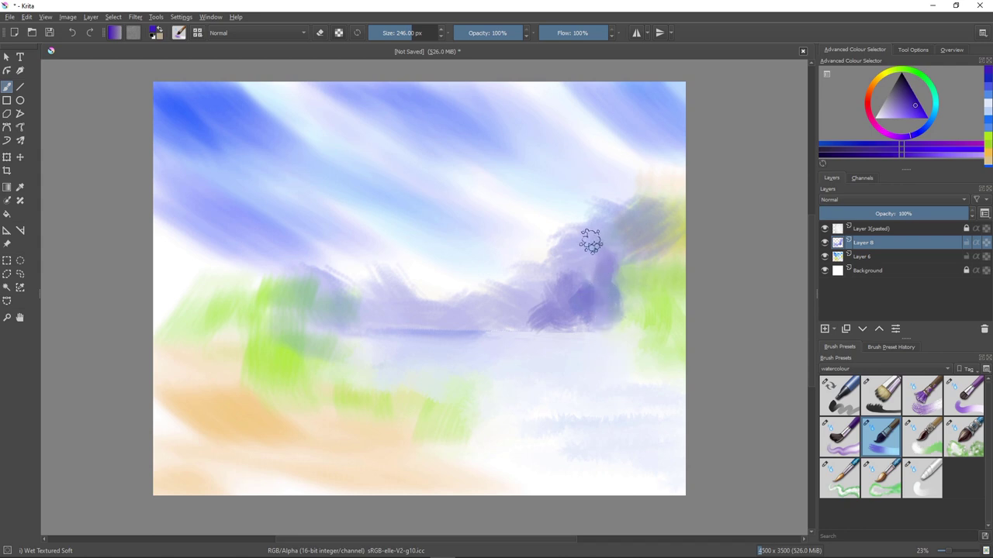
{"action": "mouse_move", "coordinate": [592, 242]}
{"action": "left_mouse_down"}
{"action": "mouse_move", "coordinate": [598, 278]}
{"action": "mouse_move", "coordinate": [570, 300]}
{"action": "left_mouse_up"}
{"action": "mouse_move", "coordinate": [526, 327]}
{"action": "left_mouse_down"}
{"action": "mouse_move", "coordinate": [510, 324]}
{"action": "mouse_move", "coordinate": [558, 324]}
{"action": "left_mouse_up"}
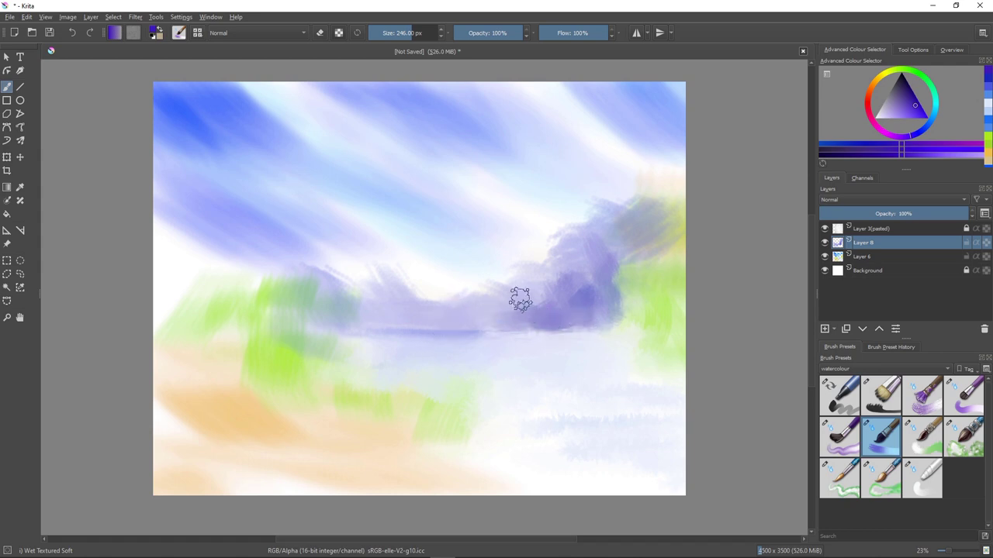
{"action": "mouse_move", "coordinate": [467, 316]}
{"action": "left_mouse_down"}
{"action": "mouse_move", "coordinate": [504, 322]}
{"action": "mouse_move", "coordinate": [432, 319]}
{"action": "mouse_move", "coordinate": [486, 323]}
{"action": "left_mouse_up"}
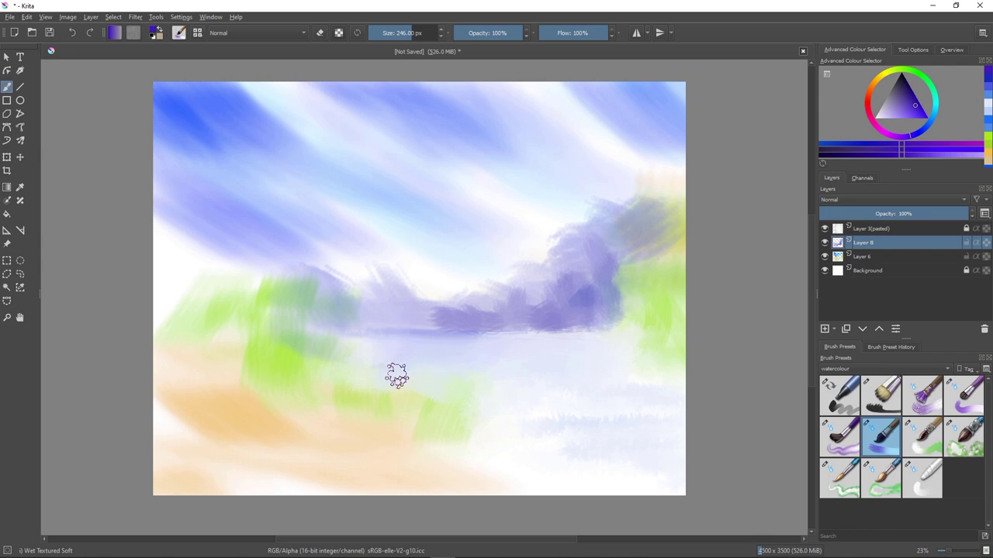
{"action": "mouse_move", "coordinate": [397, 334]}
{"action": "left_mouse_down"}
{"action": "mouse_move", "coordinate": [406, 313]}
{"action": "mouse_move", "coordinate": [428, 314]}
{"action": "mouse_move", "coordinate": [405, 313]}
{"action": "left_mouse_up"}
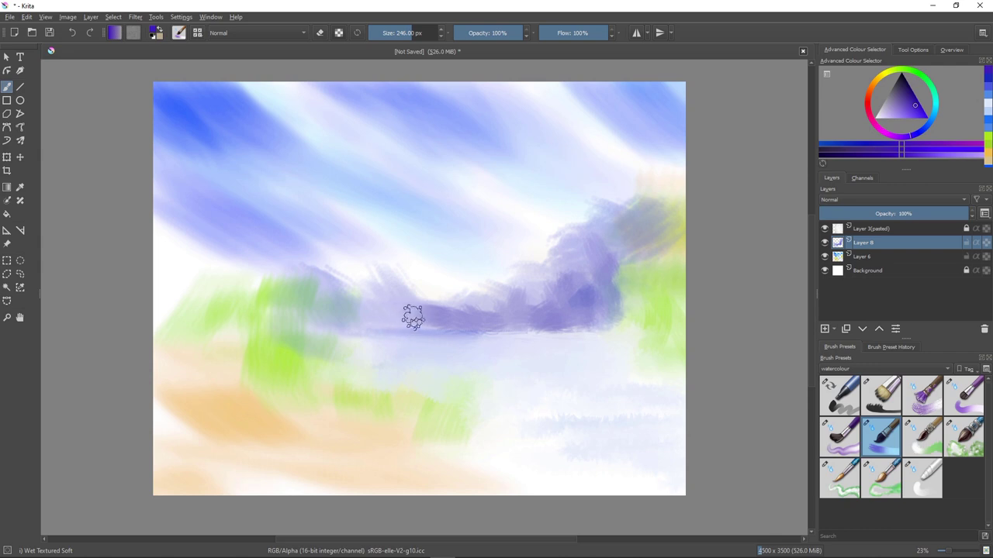
{"action": "mouse_move", "coordinate": [413, 317]}
{"action": "left_mouse_down"}
{"action": "mouse_move", "coordinate": [361, 328]}
{"action": "mouse_move", "coordinate": [381, 315]}
{"action": "mouse_move", "coordinate": [318, 321]}
{"action": "mouse_move", "coordinate": [342, 326]}
{"action": "mouse_move", "coordinate": [346, 314]}
{"action": "mouse_move", "coordinate": [415, 328]}
{"action": "mouse_move", "coordinate": [361, 329]}
{"action": "mouse_move", "coordinate": [450, 329]}
{"action": "mouse_move", "coordinate": [397, 319]}
{"action": "mouse_move", "coordinate": [356, 329]}
{"action": "mouse_move", "coordinate": [372, 326]}
{"action": "mouse_move", "coordinate": [365, 316]}
{"action": "mouse_move", "coordinate": [395, 314]}
{"action": "mouse_move", "coordinate": [350, 321]}
{"action": "left_mouse_up"}
Step: Paint dark reddish-brown shadows along the base of the treeline with the Wet Textured Soft brush at 110 px
{"action": "key", "text": "bracketleft"}
{"action": "key", "text": "bracketleft"}
{"action": "key", "text": "bracketleft"}
{"action": "left_click", "coordinate": [868, 94]}
{"action": "left_click", "coordinate": [909, 91]}
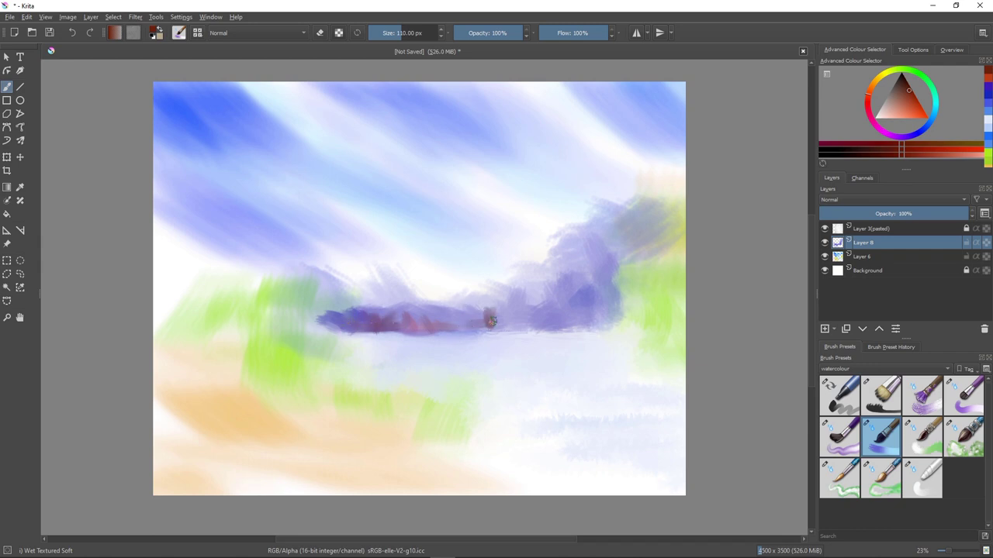
{"action": "mouse_move", "coordinate": [491, 321]}
{"action": "left_mouse_down"}
{"action": "mouse_move", "coordinate": [457, 323]}
{"action": "mouse_move", "coordinate": [470, 308]}
{"action": "mouse_move", "coordinate": [477, 323]}
{"action": "mouse_move", "coordinate": [455, 327]}
{"action": "mouse_move", "coordinate": [507, 319]}
{"action": "left_mouse_up"}
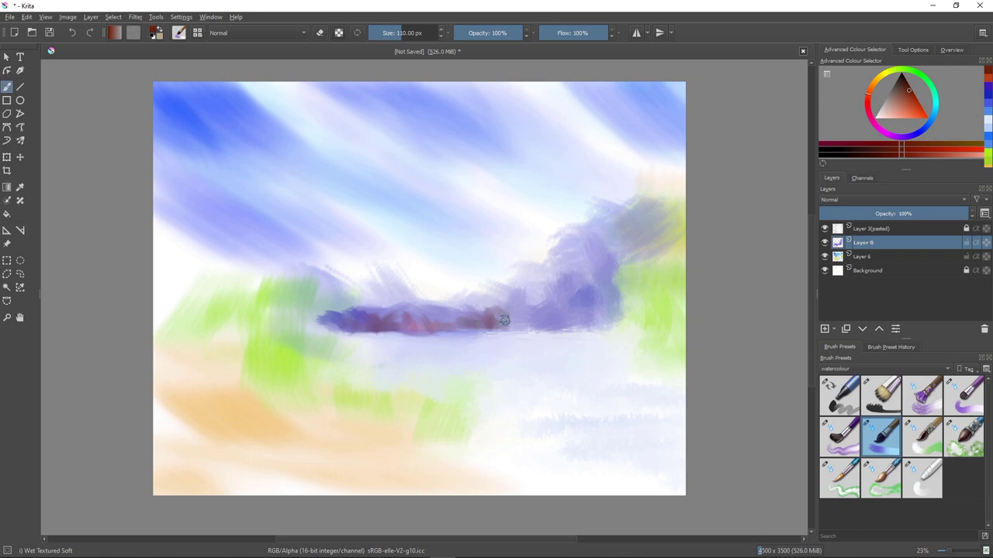
{"action": "mouse_move", "coordinate": [550, 298]}
{"action": "left_mouse_down"}
{"action": "mouse_move", "coordinate": [545, 321]}
{"action": "mouse_move", "coordinate": [556, 305]}
{"action": "mouse_move", "coordinate": [560, 313]}
{"action": "mouse_move", "coordinate": [548, 318]}
{"action": "mouse_move", "coordinate": [539, 298]}
{"action": "mouse_move", "coordinate": [537, 322]}
{"action": "mouse_move", "coordinate": [521, 312]}
{"action": "mouse_move", "coordinate": [580, 322]}
{"action": "left_mouse_up"}
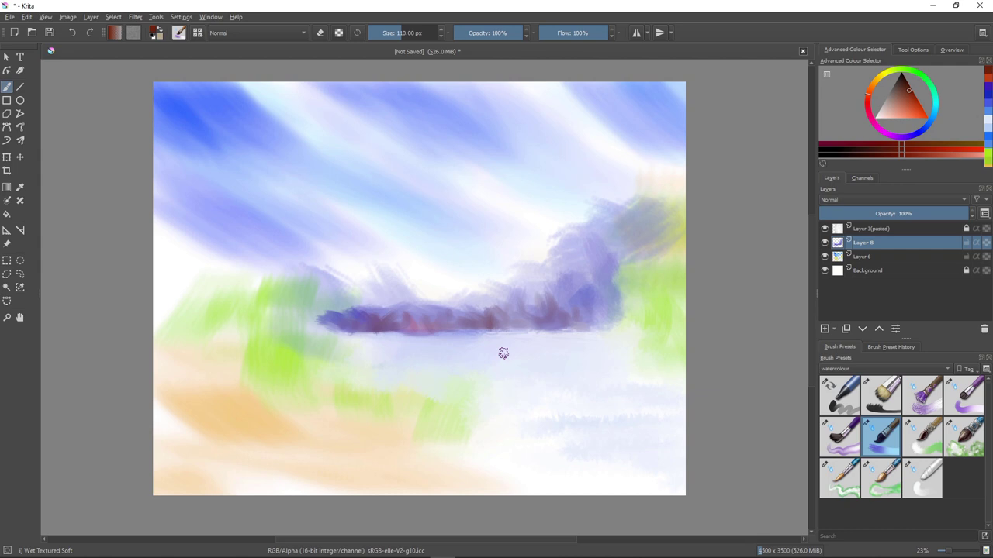
Step: Add leafy texture along the dark treeline with the Watercolor Fringe brush at 135 px
{"action": "key", "text": "period"}
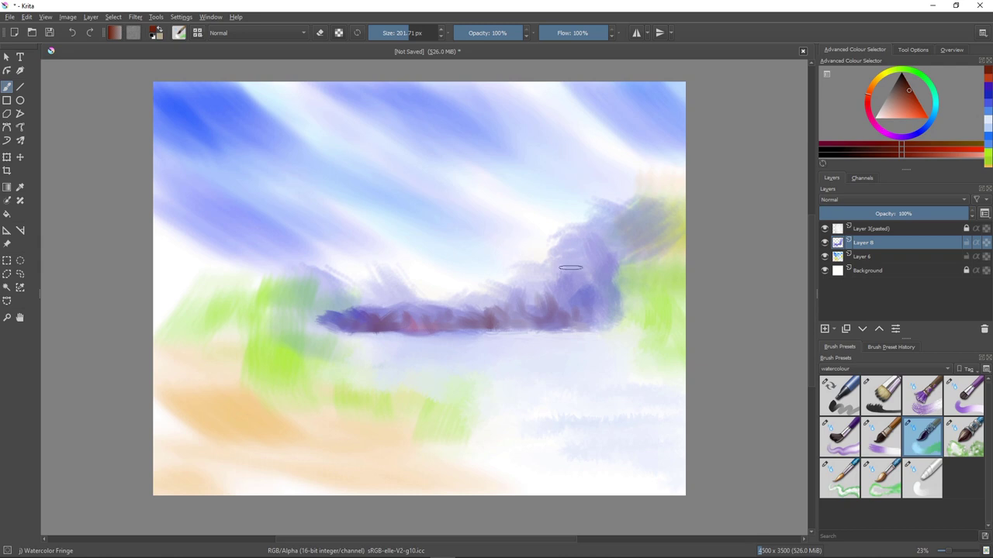
{"action": "key", "text": "bracketleft"}
{"action": "key", "text": "bracketleft"}
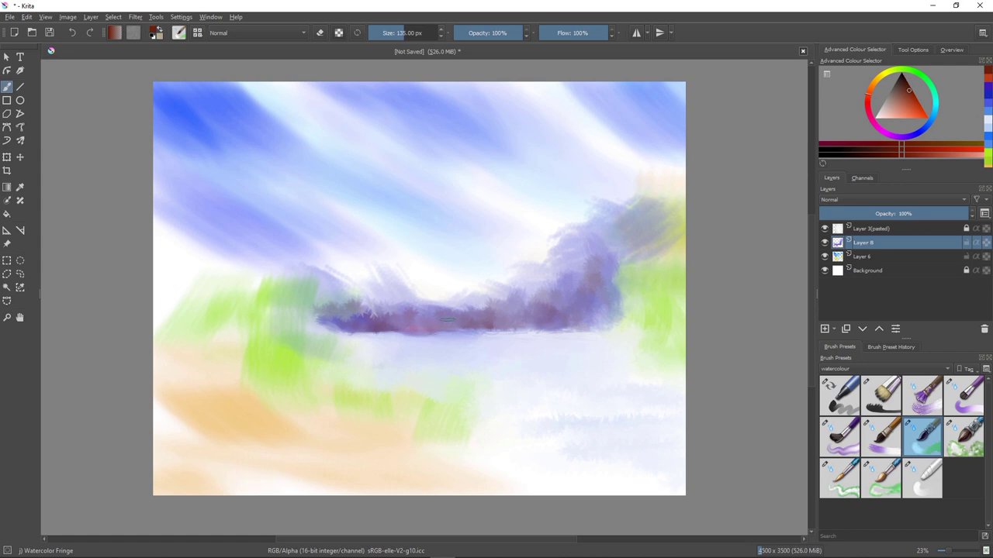
Step: Erase the treeline paint below the waterline and around its left end with the Eraser Circle brush at 176 px
{"action": "key", "text": "e"}
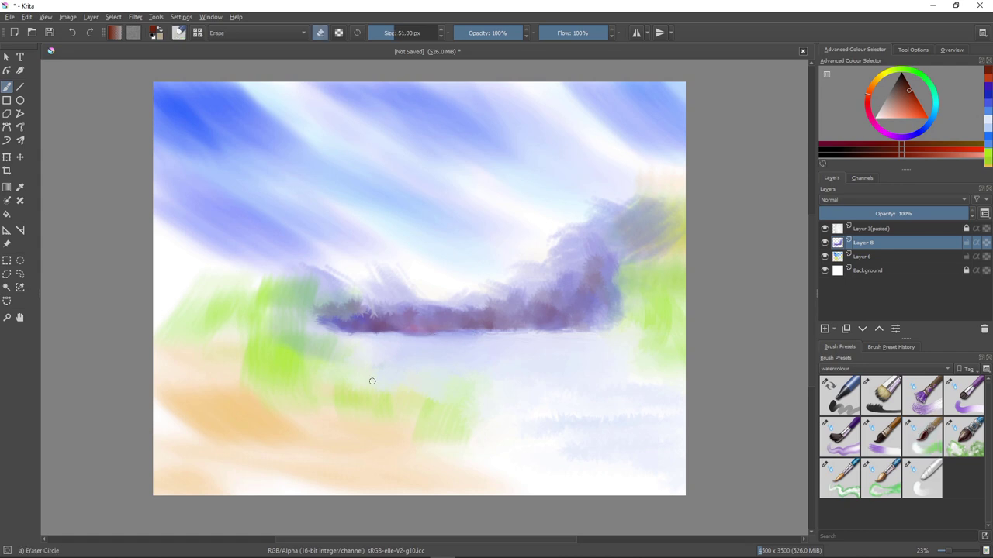
{"action": "key", "text": "bracketright"}
{"action": "key", "text": "bracketright"}
{"action": "key", "text": "bracketright"}
{"action": "key", "text": "bracketright"}
{"action": "key", "text": "bracketright"}
{"action": "key", "text": "bracketright"}
{"action": "key", "text": "bracketright"}
{"action": "key", "text": "bracketright"}
{"action": "key", "text": "bracketright"}
{"action": "key", "text": "bracketright"}
{"action": "key", "text": "bracketright"}
{"action": "key", "text": "bracketright"}
{"action": "key", "text": "bracketright"}
{"action": "key", "text": "bracketright"}
{"action": "key", "text": "bracketright"}
{"action": "key", "text": "bracketright"}
{"action": "key", "text": "bracketright"}
{"action": "key", "text": "bracketright"}
{"action": "mouse_move", "coordinate": [509, 346]}
{"action": "left_mouse_down"}
{"action": "mouse_move", "coordinate": [404, 345]}
{"action": "mouse_move", "coordinate": [452, 351]}
{"action": "mouse_move", "coordinate": [430, 358]}
{"action": "mouse_move", "coordinate": [406, 356]}
{"action": "mouse_move", "coordinate": [440, 342]}
{"action": "mouse_move", "coordinate": [408, 339]}
{"action": "left_mouse_up"}
{"action": "mouse_move", "coordinate": [488, 342]}
{"action": "left_mouse_down"}
{"action": "mouse_move", "coordinate": [394, 338]}
{"action": "mouse_move", "coordinate": [408, 336]}
{"action": "left_mouse_up"}
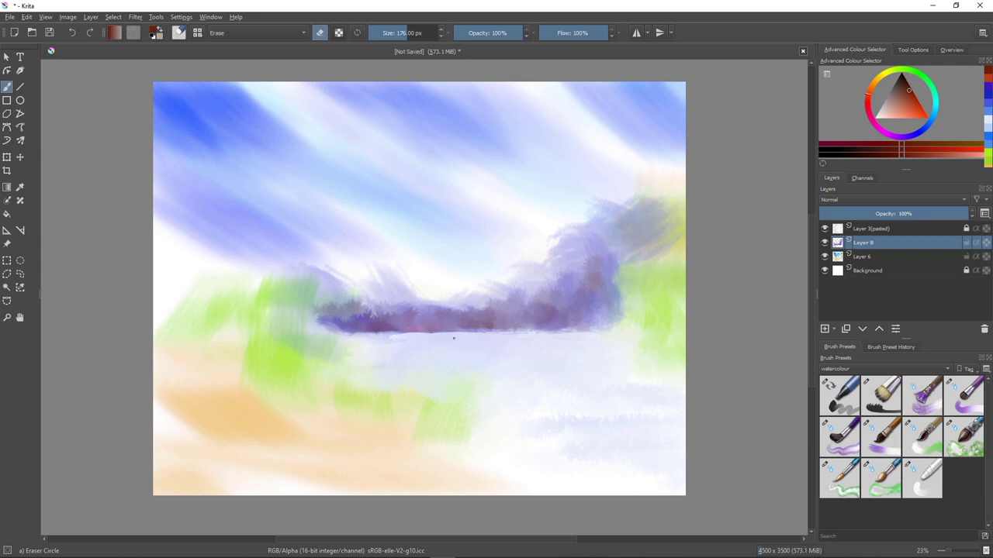
{"action": "mouse_move", "coordinate": [418, 336]}
{"action": "left_mouse_down"}
{"action": "mouse_move", "coordinate": [313, 335]}
{"action": "mouse_move", "coordinate": [387, 341]}
{"action": "mouse_move", "coordinate": [294, 350]}
{"action": "mouse_move", "coordinate": [285, 342]}
{"action": "left_mouse_up"}
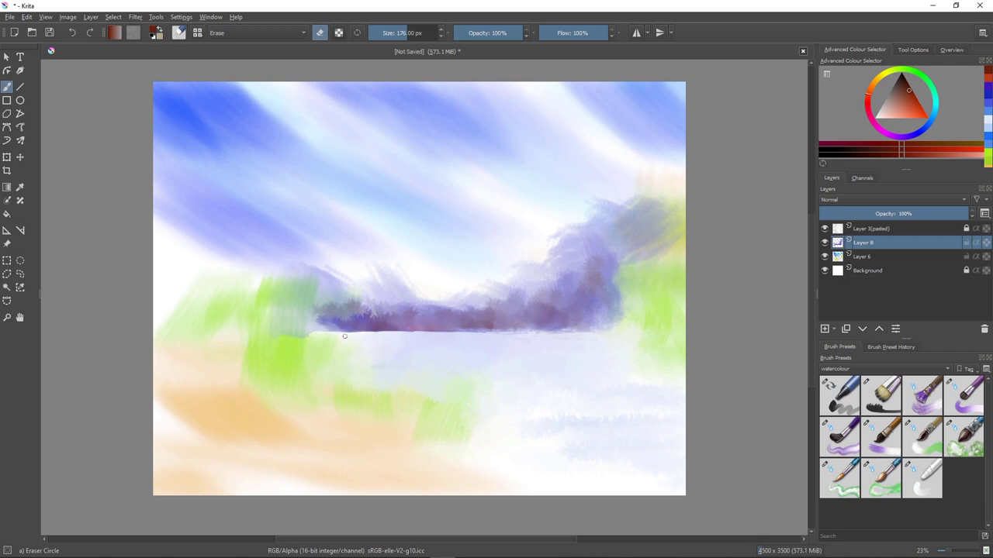
{"action": "mouse_move", "coordinate": [313, 335]}
{"action": "left_mouse_down"}
{"action": "mouse_move", "coordinate": [235, 339]}
{"action": "mouse_move", "coordinate": [316, 336]}
{"action": "mouse_move", "coordinate": [293, 315]}
{"action": "mouse_move", "coordinate": [313, 334]}
{"action": "mouse_move", "coordinate": [282, 327]}
{"action": "mouse_move", "coordinate": [287, 302]}
{"action": "left_mouse_up"}
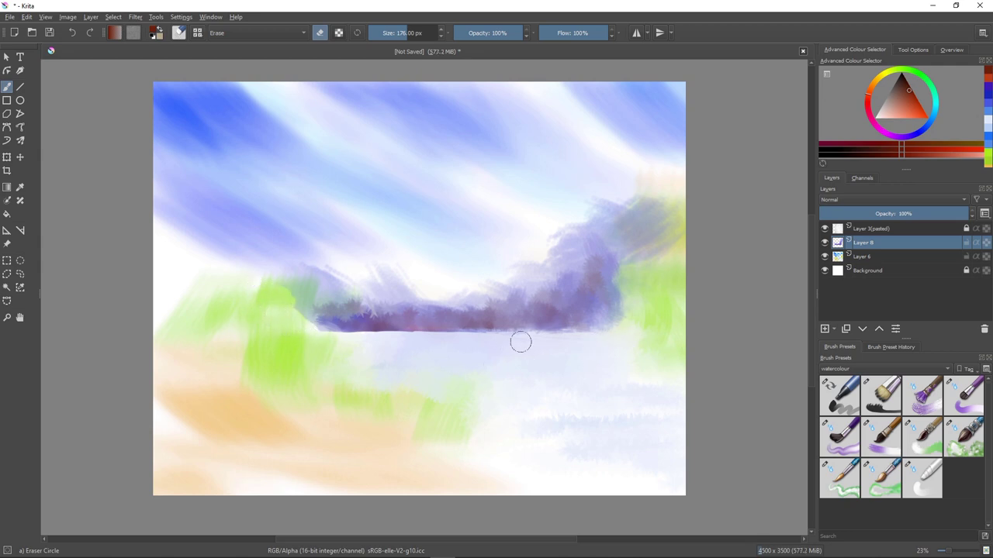
{"action": "left_click_drag", "start_coordinate": [496, 337], "coordinate": [535, 334]}
Step: Erase leaf-shaped marks where the treeline overlaps the right-hand and left-hand foliage, using the Eraser Circle brush at 103 px
{"action": "mouse_move", "coordinate": [619, 307]}
{"action": "left_mouse_down"}
{"action": "mouse_move", "coordinate": [606, 324]}
{"action": "mouse_move", "coordinate": [624, 304]}
{"action": "left_mouse_up"}
{"action": "key", "text": "["}
{"action": "key", "text": "["}
{"action": "key", "text": "["}
{"action": "key", "text": "["}
{"action": "key", "text": "["}
{"action": "key", "text": "["}
{"action": "key", "text": "["}
{"action": "key", "text": "["}
{"action": "key", "text": "["}
{"action": "key", "text": "["}
{"action": "key", "text": "["}
{"action": "key", "text": "["}
{"action": "key", "text": "["}
{"action": "key", "text": "["}
{"action": "key", "text": "["}
{"action": "key", "text": "bracketright"}
{"action": "key", "text": "bracketright"}
{"action": "key", "text": "bracketright"}
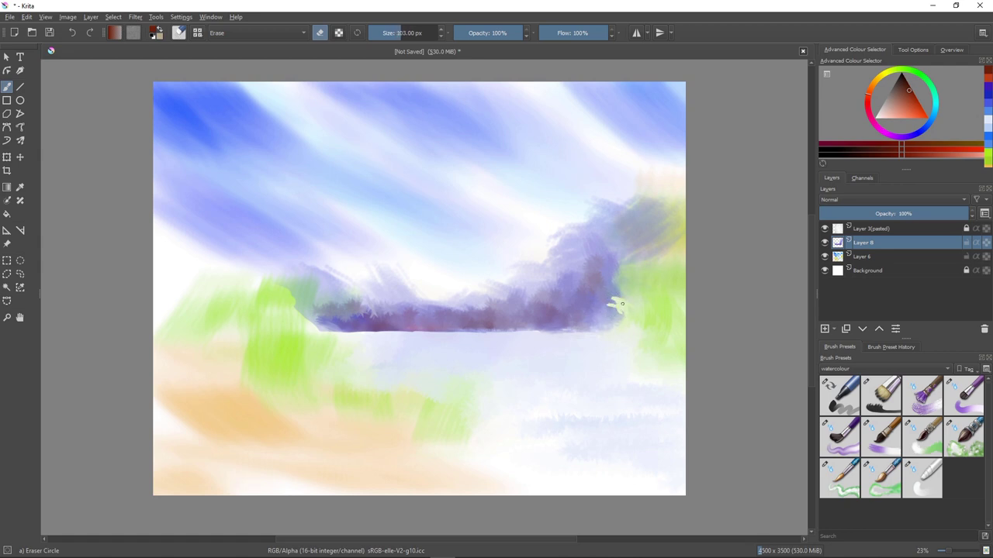
{"action": "mouse_move", "coordinate": [639, 305]}
{"action": "left_mouse_down"}
{"action": "mouse_move", "coordinate": [625, 324]}
{"action": "mouse_move", "coordinate": [616, 297]}
{"action": "mouse_move", "coordinate": [626, 287]}
{"action": "left_mouse_up"}
{"action": "mouse_move", "coordinate": [617, 268]}
{"action": "left_mouse_down"}
{"action": "mouse_move", "coordinate": [618, 255]}
{"action": "mouse_move", "coordinate": [611, 281]}
{"action": "mouse_move", "coordinate": [623, 255]}
{"action": "mouse_move", "coordinate": [636, 256]}
{"action": "mouse_move", "coordinate": [631, 236]}
{"action": "mouse_move", "coordinate": [642, 246]}
{"action": "left_mouse_up"}
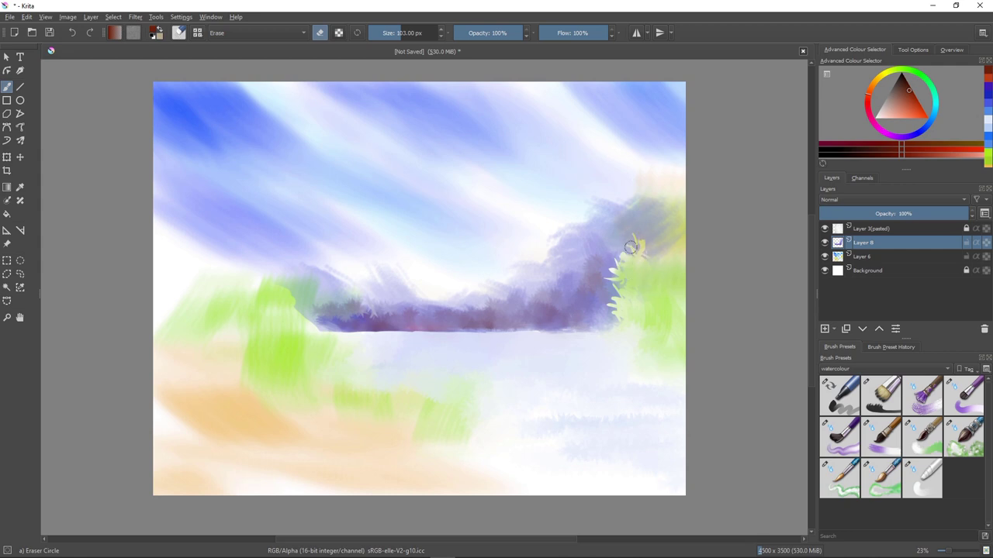
{"action": "mouse_move", "coordinate": [632, 247]}
{"action": "left_mouse_down"}
{"action": "mouse_move", "coordinate": [637, 217]}
{"action": "mouse_move", "coordinate": [644, 229]}
{"action": "mouse_move", "coordinate": [639, 211]}
{"action": "left_mouse_up"}
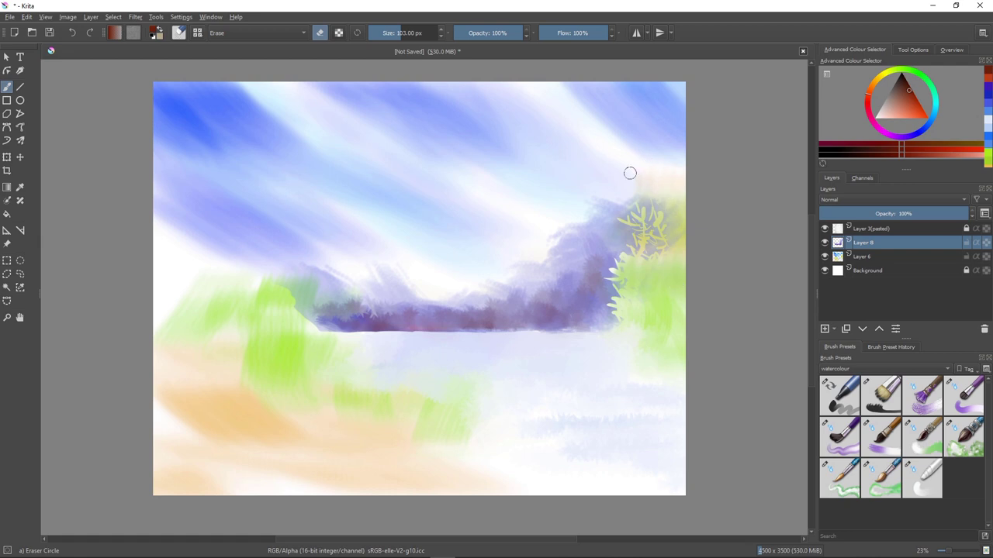
{"action": "mouse_move", "coordinate": [298, 288]}
{"action": "left_mouse_down"}
{"action": "mouse_move", "coordinate": [291, 312]}
{"action": "mouse_move", "coordinate": [290, 284]}
{"action": "mouse_move", "coordinate": [284, 295]}
{"action": "mouse_move", "coordinate": [290, 264]}
{"action": "mouse_move", "coordinate": [277, 289]}
{"action": "mouse_move", "coordinate": [300, 312]}
{"action": "mouse_move", "coordinate": [312, 315]}
{"action": "mouse_move", "coordinate": [315, 301]}
{"action": "mouse_move", "coordinate": [303, 323]}
{"action": "mouse_move", "coordinate": [289, 310]}
{"action": "mouse_move", "coordinate": [318, 322]}
{"action": "left_mouse_up"}
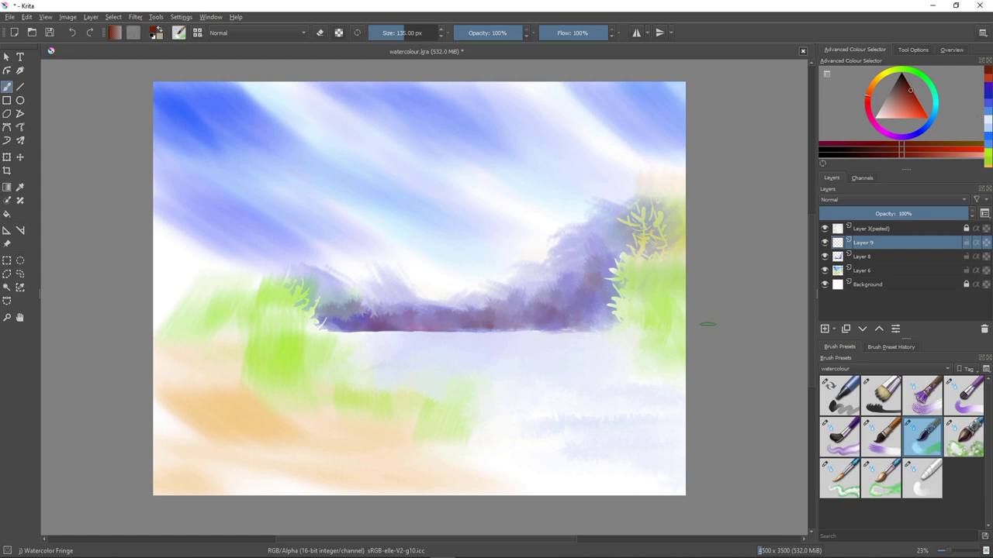
Step: Paint golden-yellow texture over the sandy foreground bank with the Watercolor Texture brush at about 753 px
{"action": "mouse_move", "coordinate": [868, 95]}
{"action": "left_mouse_down"}
{"action": "mouse_move", "coordinate": [885, 73]}
{"action": "mouse_move", "coordinate": [901, 111]}
{"action": "left_mouse_up"}
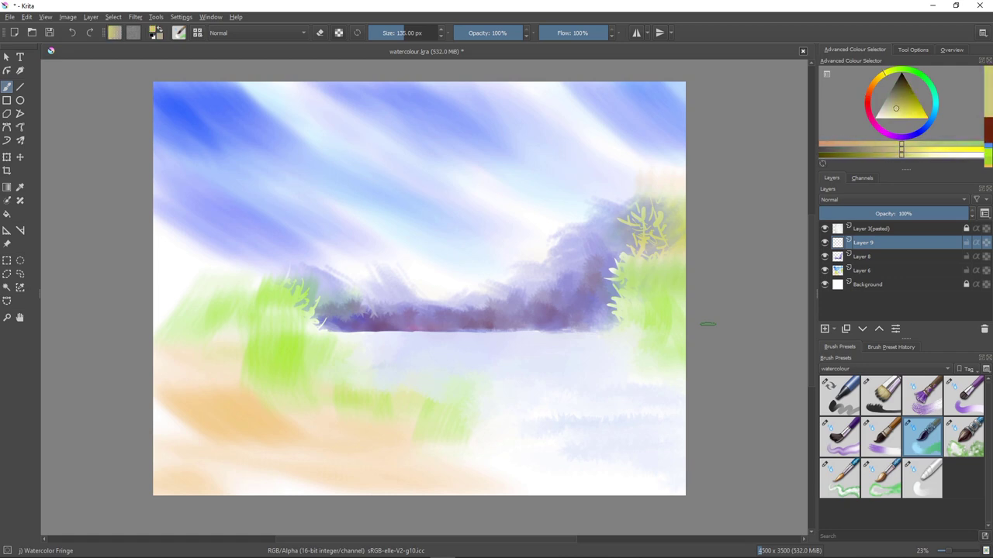
{"action": "left_click_drag", "start_coordinate": [884, 73], "coordinate": [876, 80]}
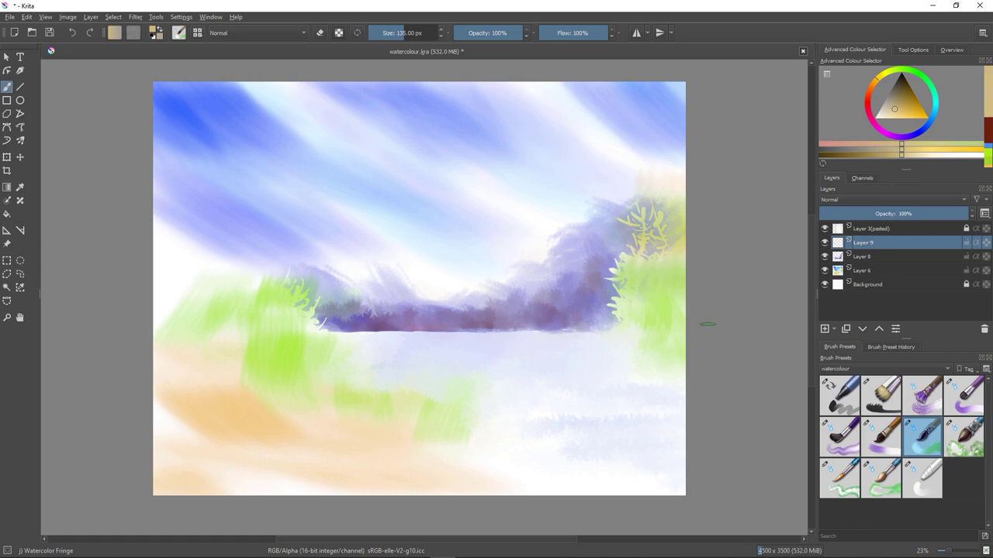
{"action": "key", "text": "l"}
{"action": "key", "text": "u"}
{"action": "key", "text": "u"}
{"action": "key", "text": "u"}
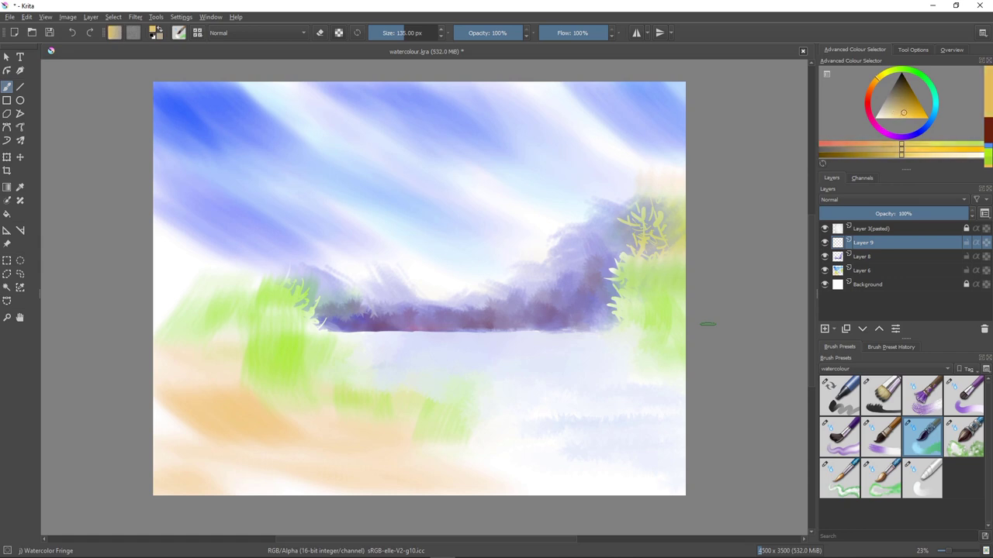
{"action": "left_click", "coordinate": [880, 75]}
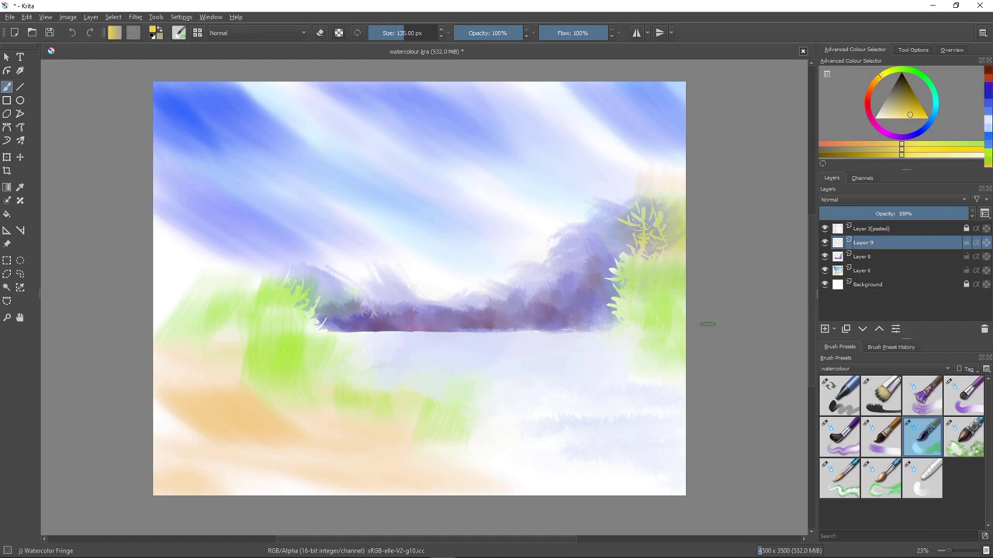
{"action": "key", "text": "period"}
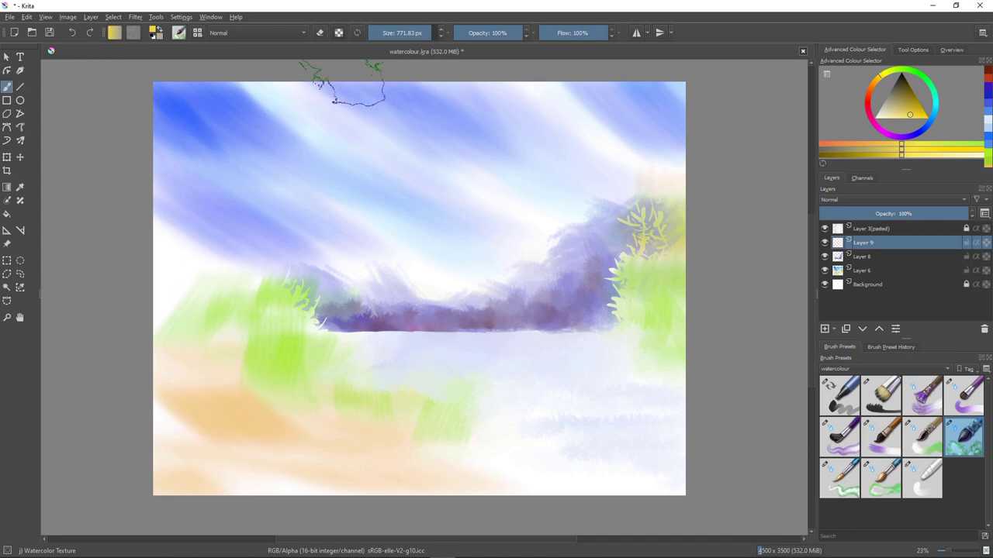
{"action": "key", "text": "bracketleft"}
{"action": "left_click_drag", "start_coordinate": [246, 383], "coordinate": [272, 380]}
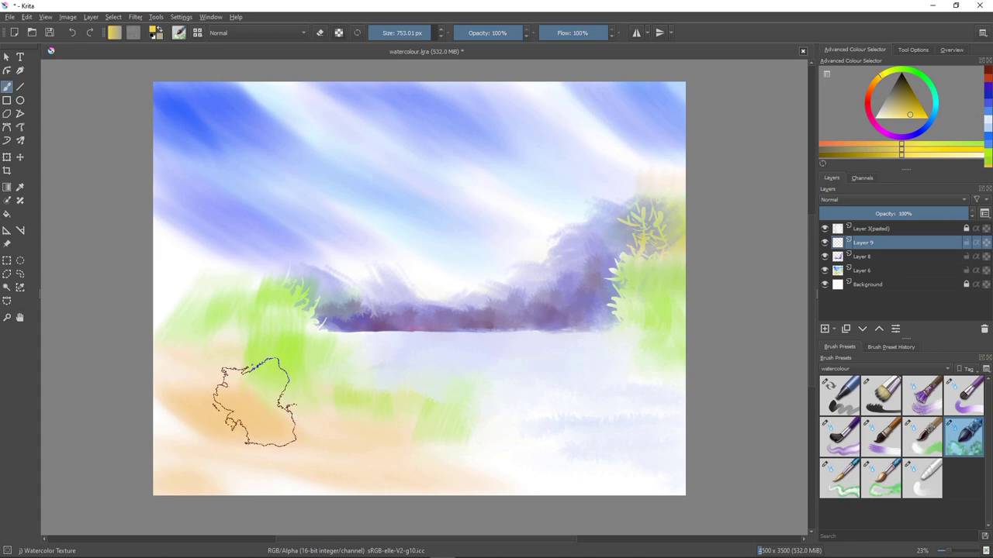
{"action": "mouse_move", "coordinate": [258, 400]}
{"action": "left_mouse_down"}
{"action": "mouse_move", "coordinate": [354, 428]}
{"action": "mouse_move", "coordinate": [508, 495]}
{"action": "left_mouse_up"}
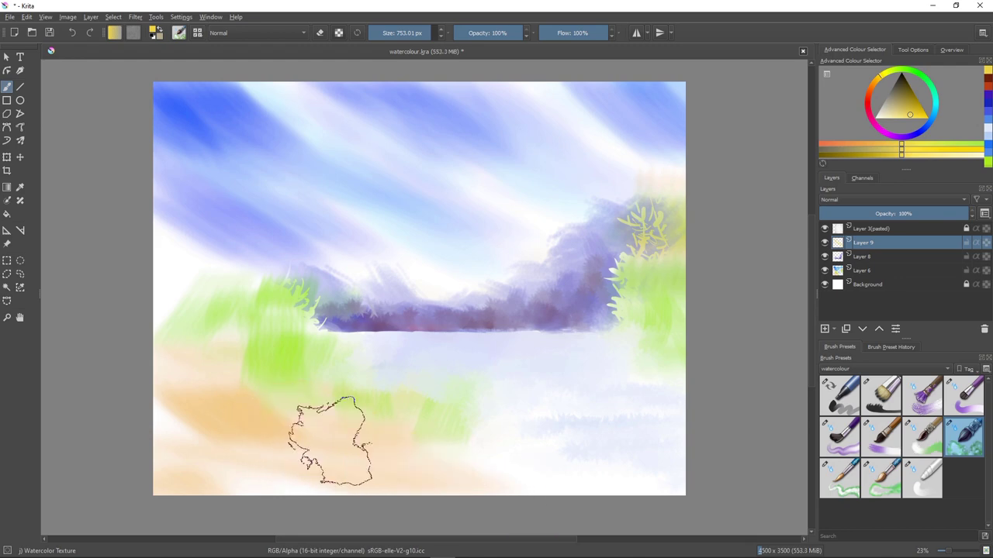
{"action": "left_click", "coordinate": [904, 81]}
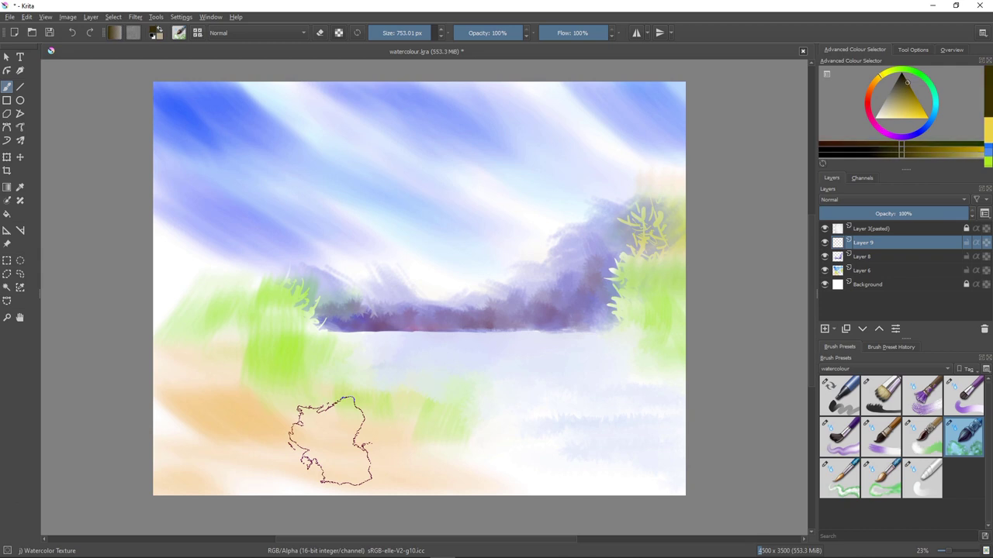
{"action": "mouse_move", "coordinate": [221, 391]}
{"action": "left_mouse_down"}
{"action": "mouse_move", "coordinate": [310, 416]}
{"action": "mouse_move", "coordinate": [374, 453]}
{"action": "mouse_move", "coordinate": [481, 475]}
{"action": "left_mouse_up"}
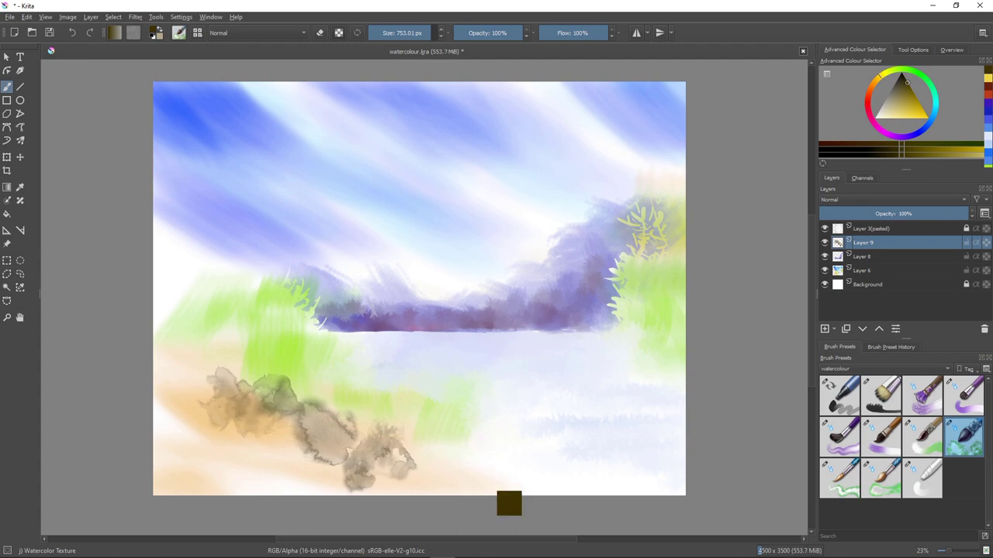
{"action": "key", "text": "ctrl+z"}
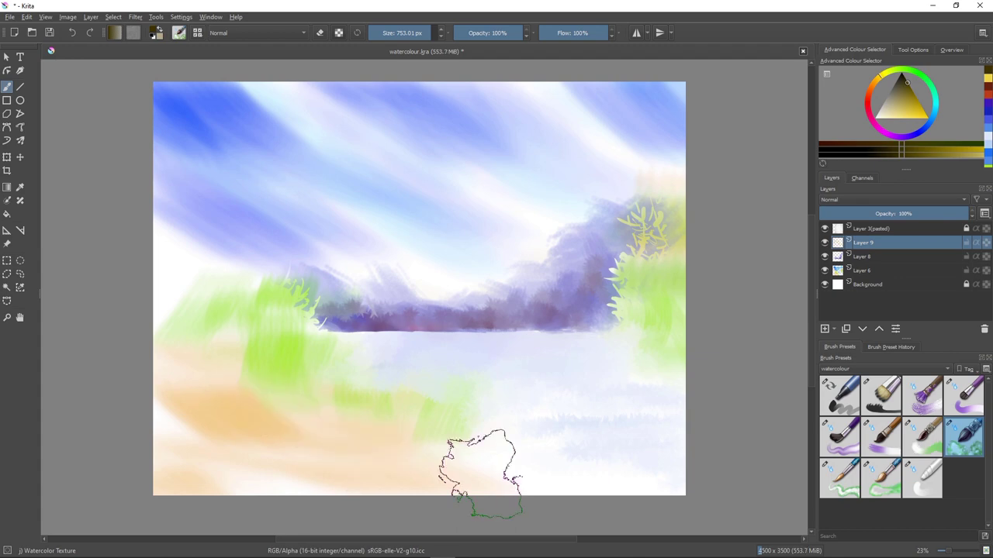
Step: Paint slightly darker yellow texture along the left foreground bank and below the right-hand foliage with the Watercolor Texture brush
{"action": "left_click", "coordinate": [481, 475], "text": "ctrl"}
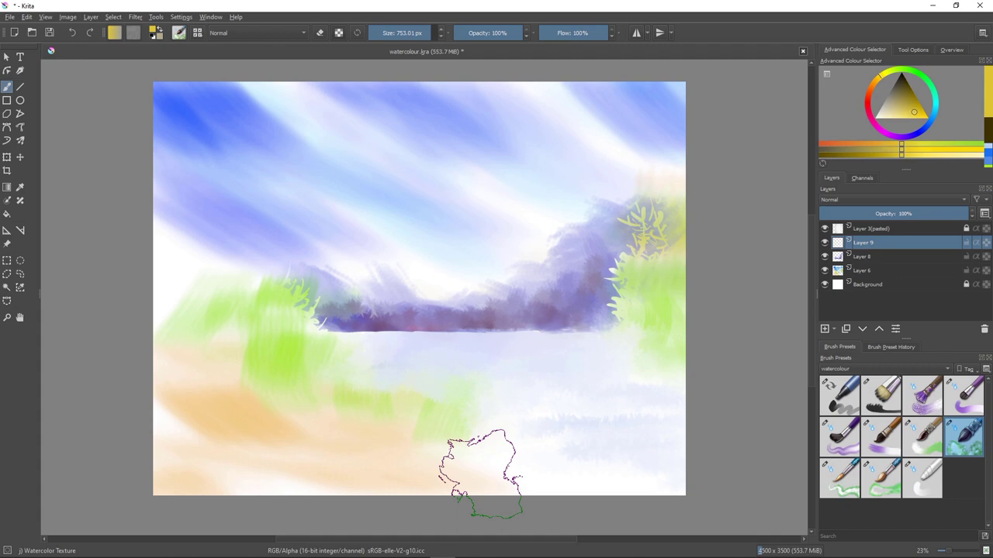
{"action": "left_click_drag", "start_coordinate": [913, 111], "coordinate": [912, 110]}
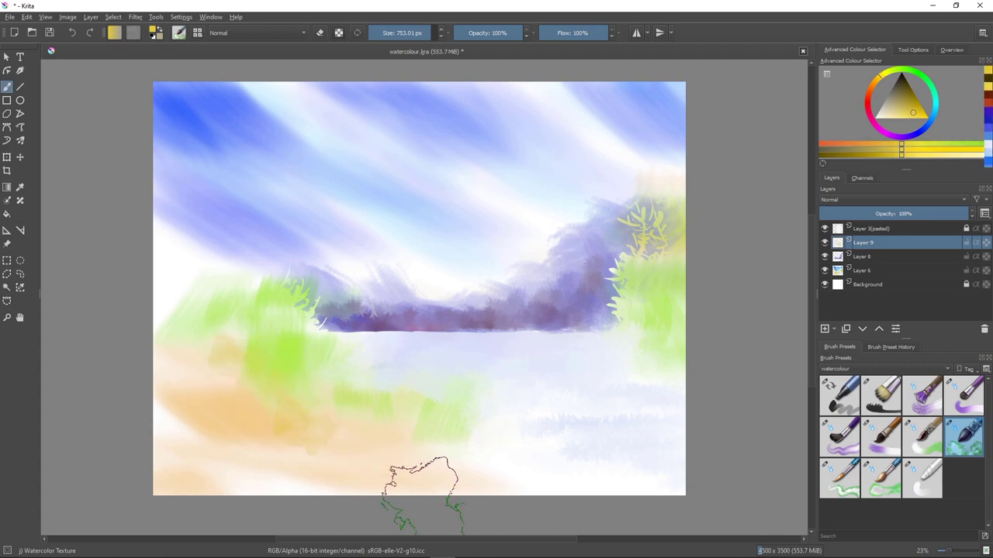
{"action": "mouse_move", "coordinate": [423, 496]}
{"action": "left_mouse_down"}
{"action": "mouse_move", "coordinate": [388, 457]}
{"action": "mouse_move", "coordinate": [366, 454]}
{"action": "mouse_move", "coordinate": [411, 457]}
{"action": "mouse_move", "coordinate": [439, 472]}
{"action": "left_mouse_up"}
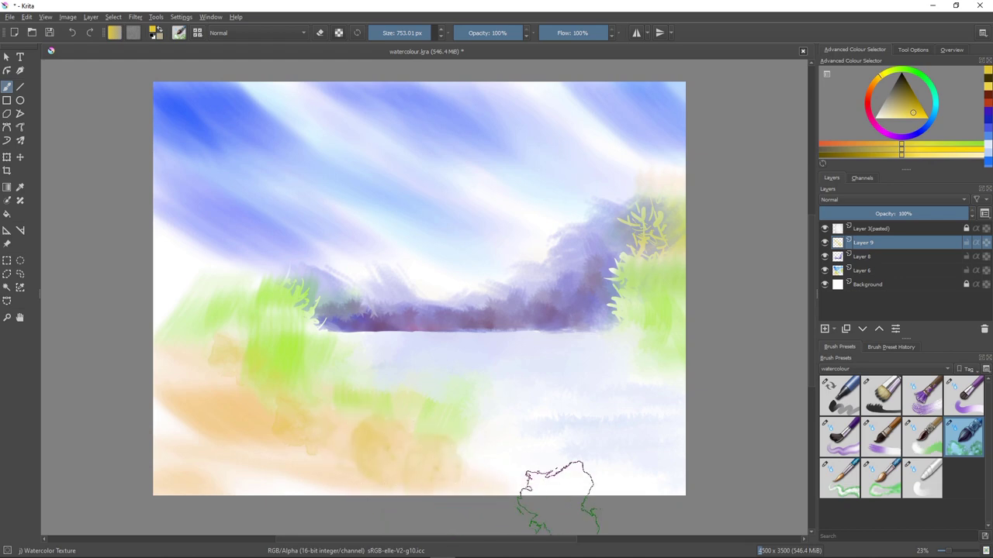
{"action": "mouse_move", "coordinate": [675, 473]}
{"action": "left_mouse_down"}
{"action": "mouse_move", "coordinate": [558, 480]}
{"action": "mouse_move", "coordinate": [549, 491]}
{"action": "mouse_move", "coordinate": [450, 470]}
{"action": "left_mouse_up"}
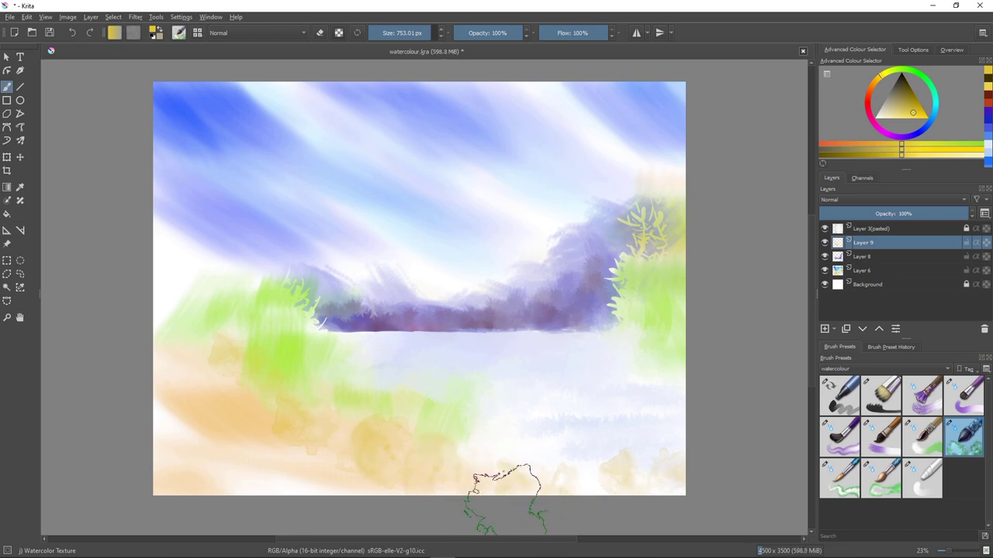
{"action": "key", "text": "ctrl+z"}
{"action": "key", "text": "ctrl+z"}
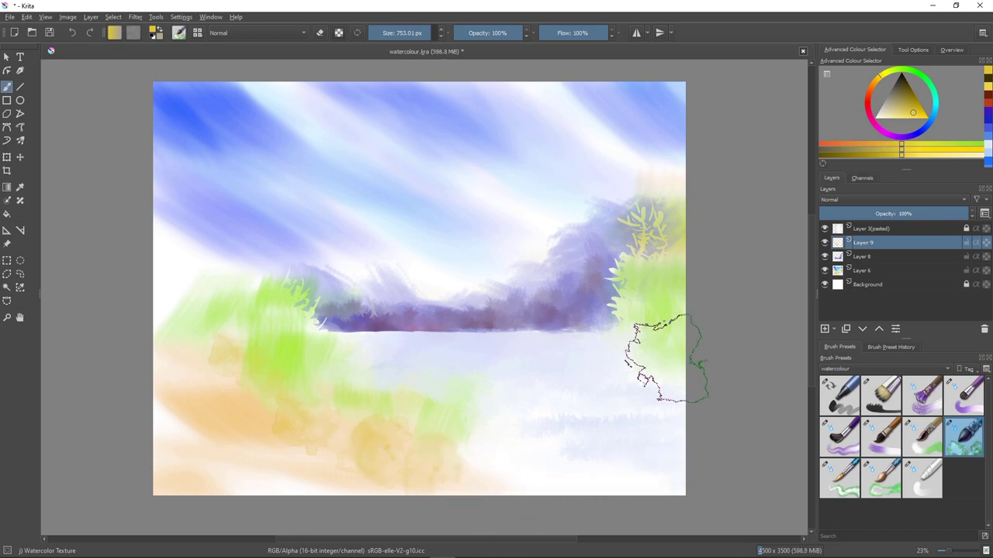
{"action": "left_click_drag", "start_coordinate": [662, 355], "coordinate": [650, 388]}
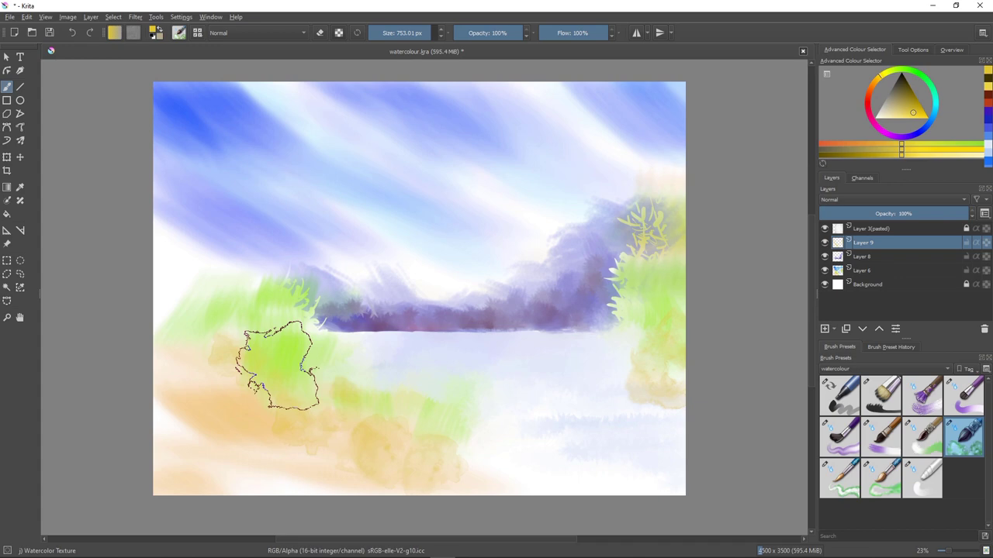
Step: Switch to the Waterpaint Hard Edges brush at about 300 px and try it with two diagonal strokes over the water
{"action": "key", "text": "/"}
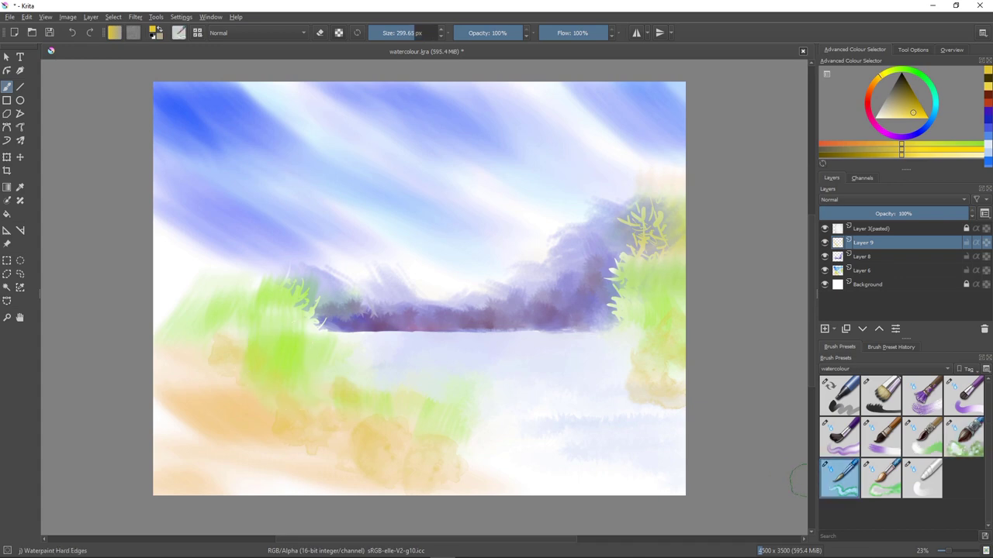
{"action": "left_click_drag", "start_coordinate": [516, 356], "coordinate": [606, 427]}
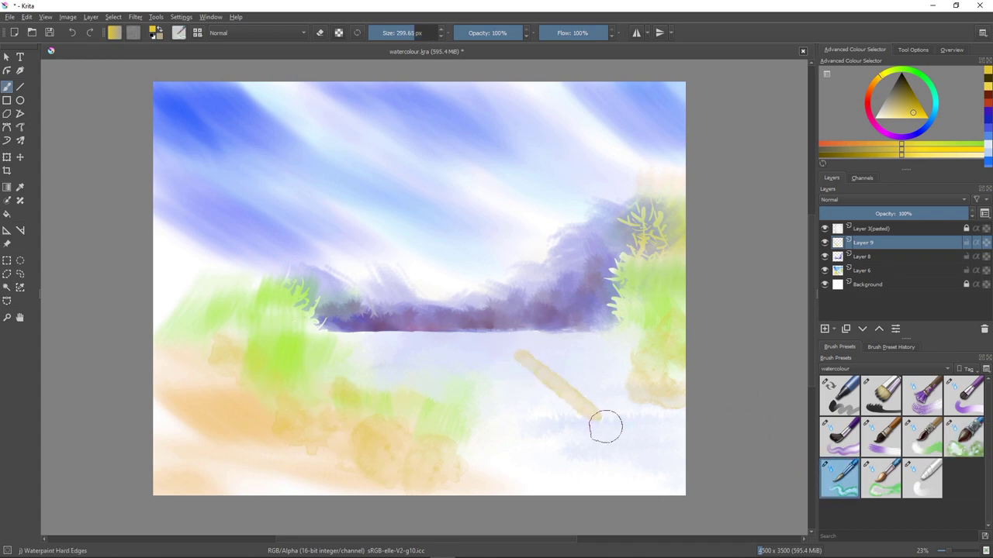
{"action": "left_click_drag", "start_coordinate": [516, 363], "coordinate": [576, 425]}
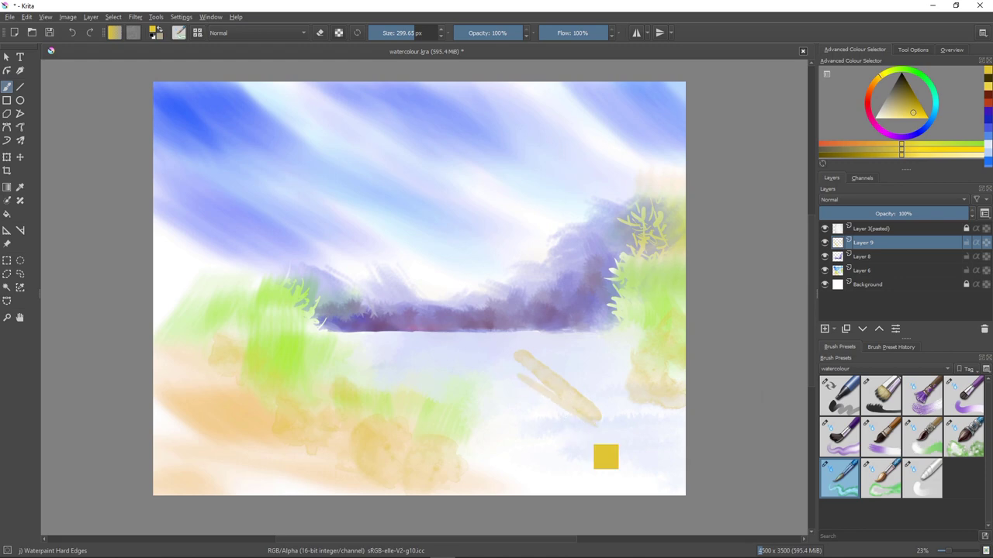
{"action": "key", "text": "ctrl+z"}
{"action": "key", "text": "ctrl+z"}
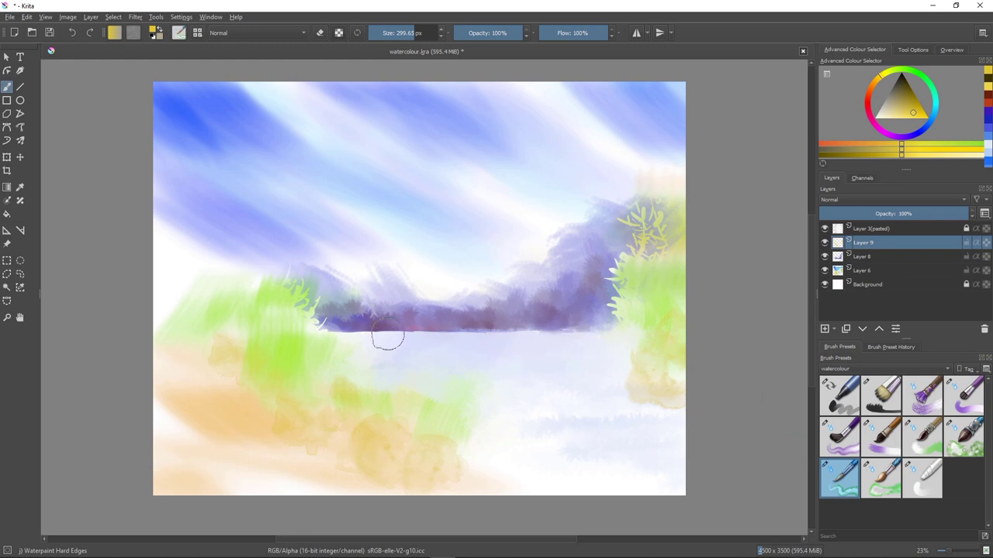
{"action": "mouse_move", "coordinate": [388, 338]}
{"action": "left_mouse_down"}
{"action": "mouse_move", "coordinate": [447, 338]}
{"action": "mouse_move", "coordinate": [402, 336]}
{"action": "left_mouse_up"}
{"action": "key", "text": "ctrl+z"}
{"action": "left_click_drag", "start_coordinate": [428, 339], "coordinate": [335, 337]}
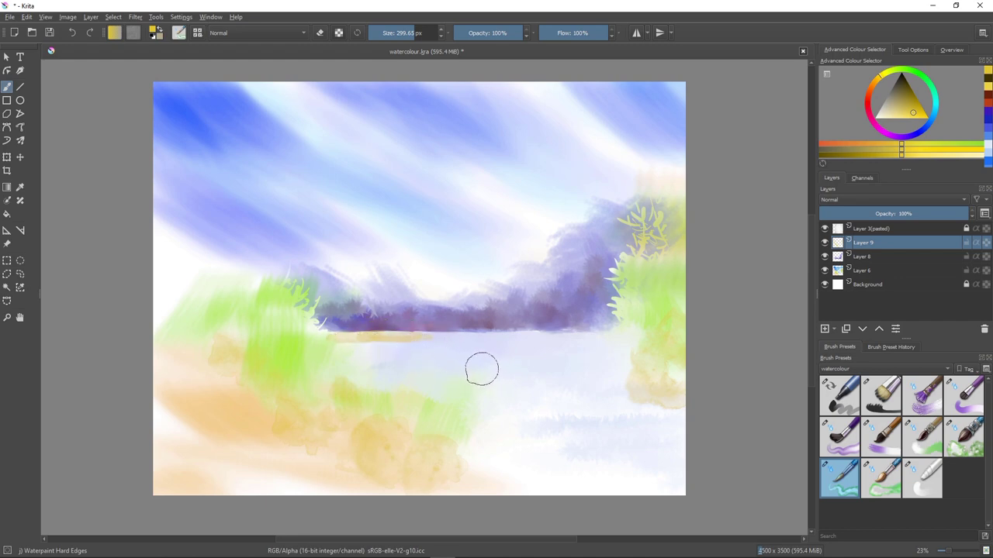
{"action": "left_click_drag", "start_coordinate": [458, 337], "coordinate": [386, 336]}
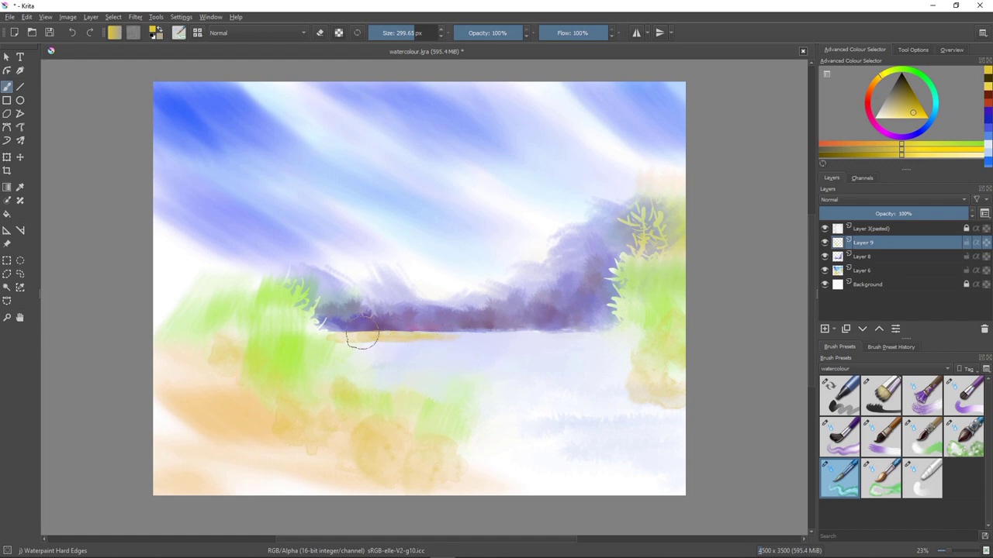
{"action": "left_click", "coordinate": [448, 350], "text": "ctrl"}
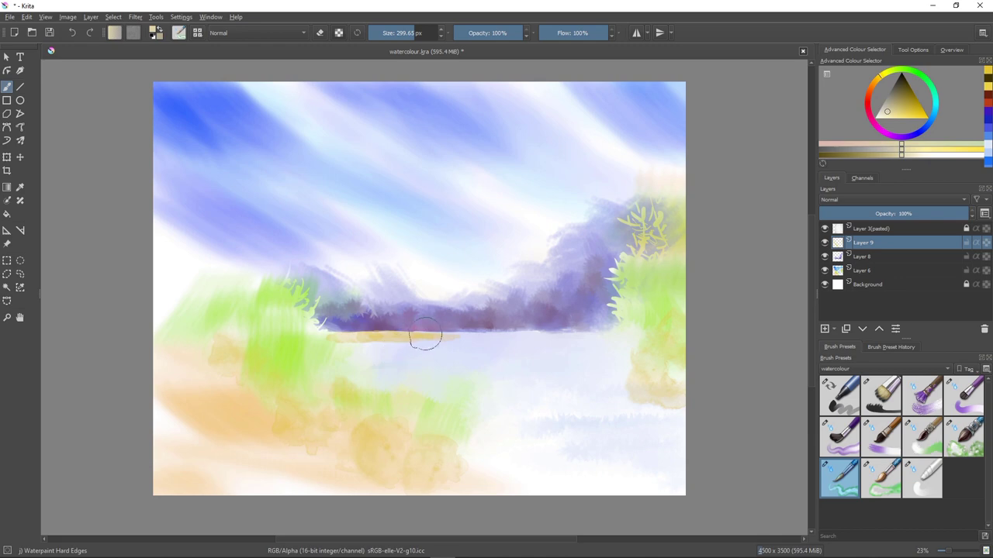
{"action": "left_click_drag", "start_coordinate": [423, 335], "coordinate": [336, 337]}
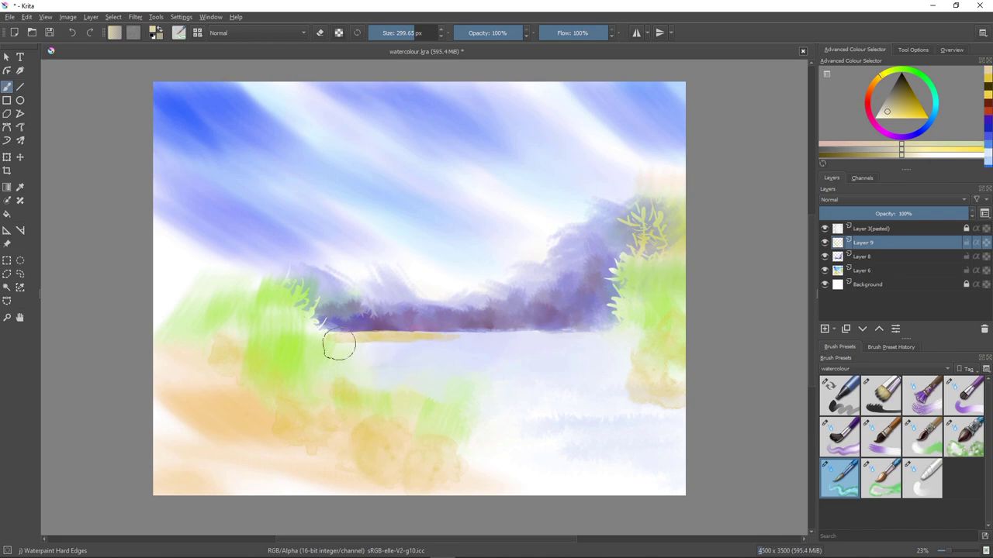
{"action": "key", "text": "ctrl+z"}
{"action": "key", "text": "ctrl+z"}
{"action": "key", "text": "ctrl+z"}
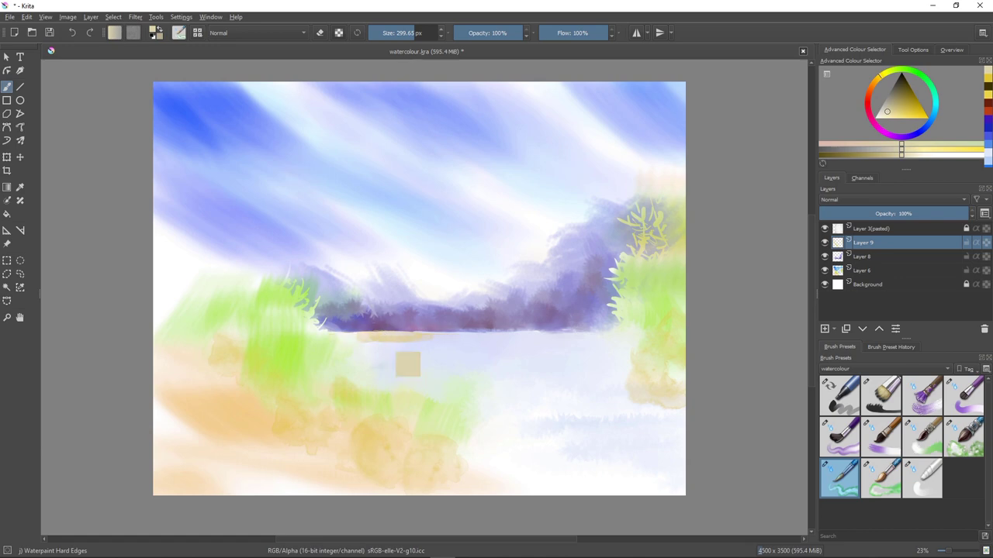
{"action": "key", "text": "ctrl+z"}
{"action": "key", "text": "ctrl+z"}
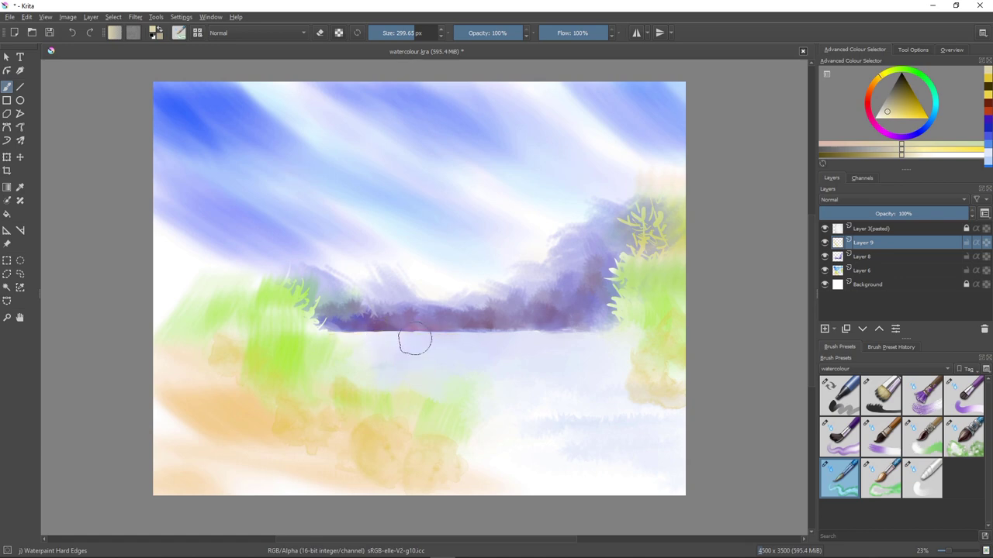
Step: Paint a thin light-yellow sand strip along the waterline beneath the distant treeline with the Waterpaint Hard Edges brush
{"action": "left_click", "coordinate": [907, 117]}
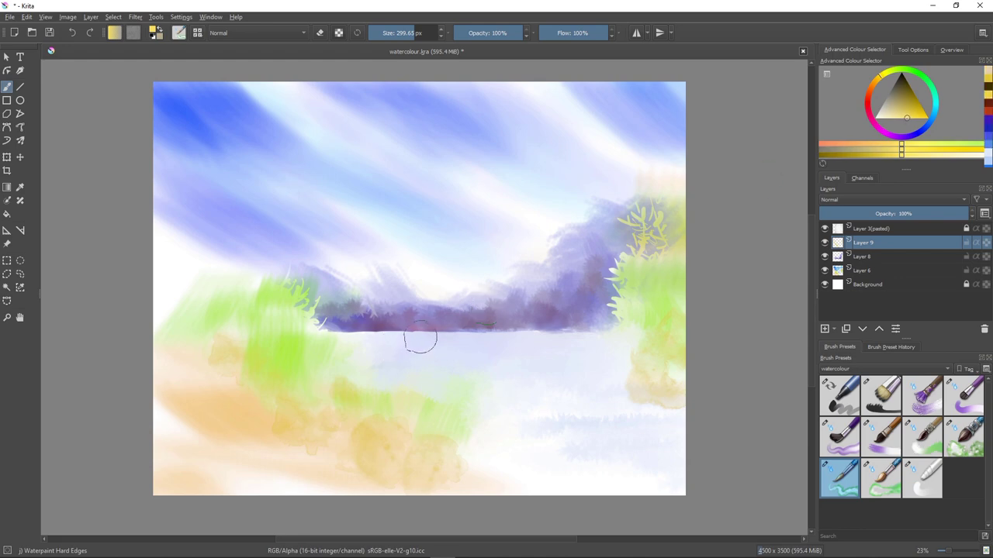
{"action": "mouse_move", "coordinate": [422, 337]}
{"action": "left_mouse_down"}
{"action": "mouse_move", "coordinate": [323, 336]}
{"action": "mouse_move", "coordinate": [420, 334]}
{"action": "mouse_move", "coordinate": [410, 321]}
{"action": "mouse_move", "coordinate": [454, 352]}
{"action": "mouse_move", "coordinate": [422, 357]}
{"action": "mouse_move", "coordinate": [411, 340]}
{"action": "mouse_move", "coordinate": [442, 337]}
{"action": "left_mouse_up"}
{"action": "left_click_drag", "start_coordinate": [420, 337], "coordinate": [448, 337]}
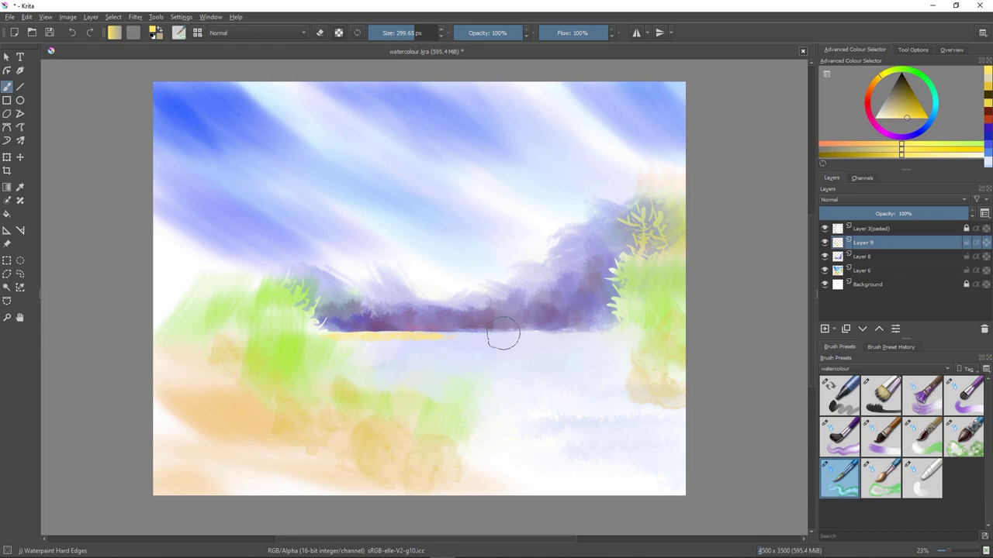
{"action": "left_click_drag", "start_coordinate": [536, 336], "coordinate": [447, 336]}
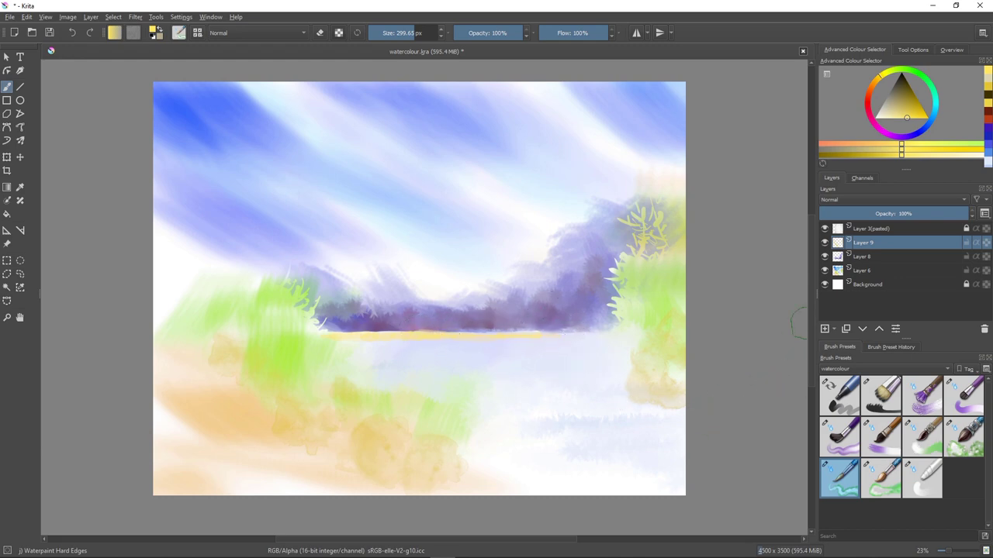
Step: Paint deeper ochre strokes for a sandbank jutting from the right shore and a ridge sloping along the left foreground bank
{"action": "left_click_drag", "start_coordinate": [908, 118], "coordinate": [921, 111]}
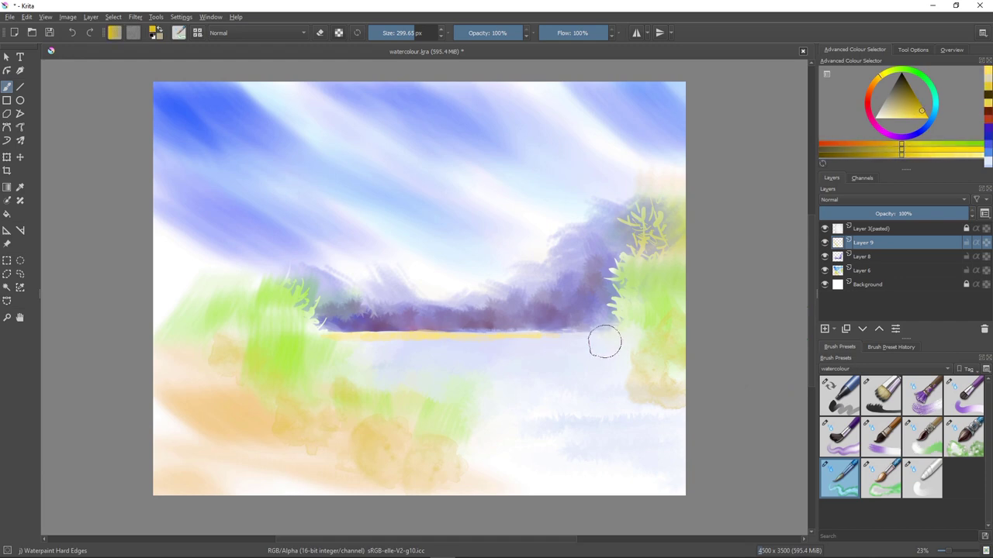
{"action": "mouse_move", "coordinate": [547, 347]}
{"action": "left_mouse_down"}
{"action": "mouse_move", "coordinate": [632, 349]}
{"action": "mouse_move", "coordinate": [612, 359]}
{"action": "left_mouse_up"}
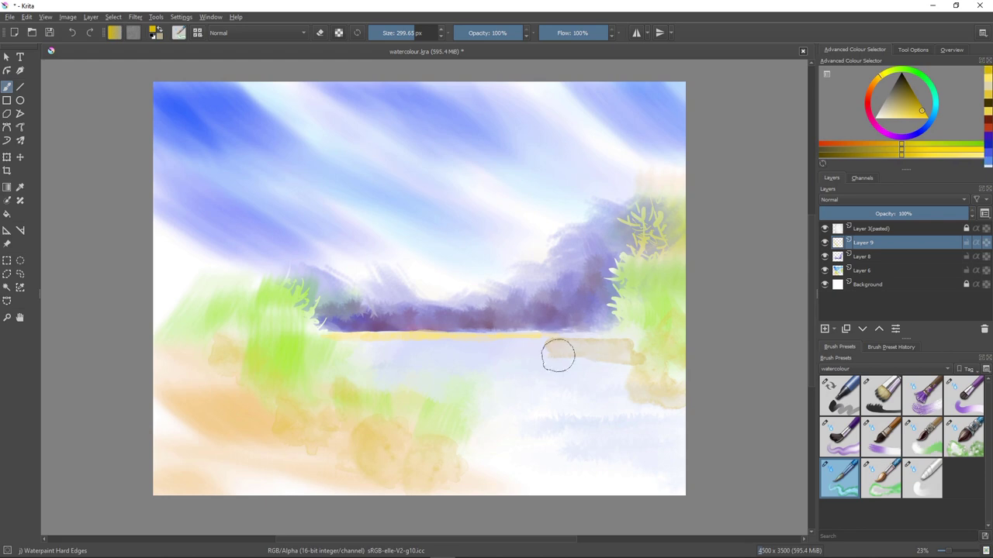
{"action": "mouse_move", "coordinate": [550, 353]}
{"action": "left_mouse_down"}
{"action": "mouse_move", "coordinate": [630, 344]}
{"action": "mouse_move", "coordinate": [553, 343]}
{"action": "mouse_move", "coordinate": [599, 336]}
{"action": "mouse_move", "coordinate": [546, 342]}
{"action": "mouse_move", "coordinate": [605, 343]}
{"action": "mouse_move", "coordinate": [544, 346]}
{"action": "left_mouse_up"}
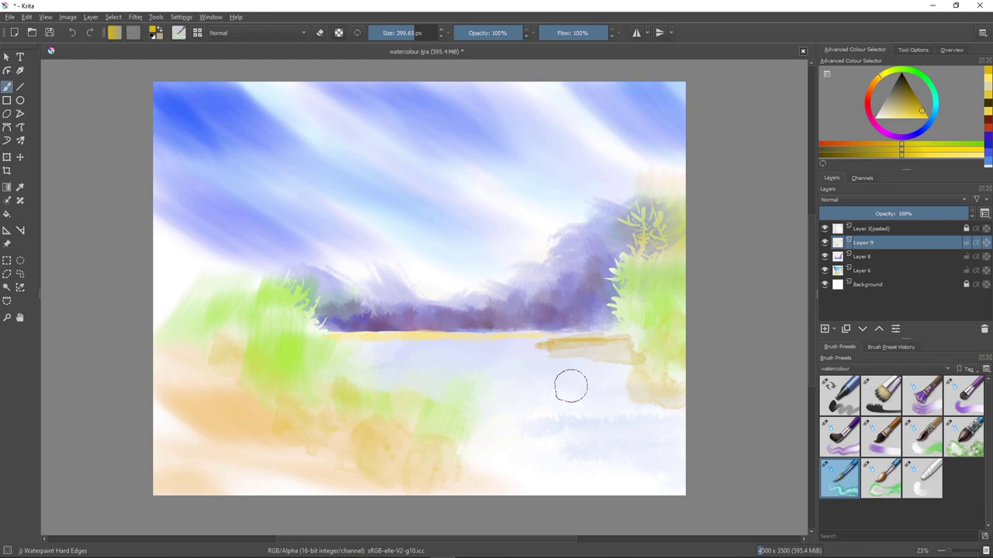
{"action": "left_click_drag", "start_coordinate": [545, 354], "coordinate": [608, 357]}
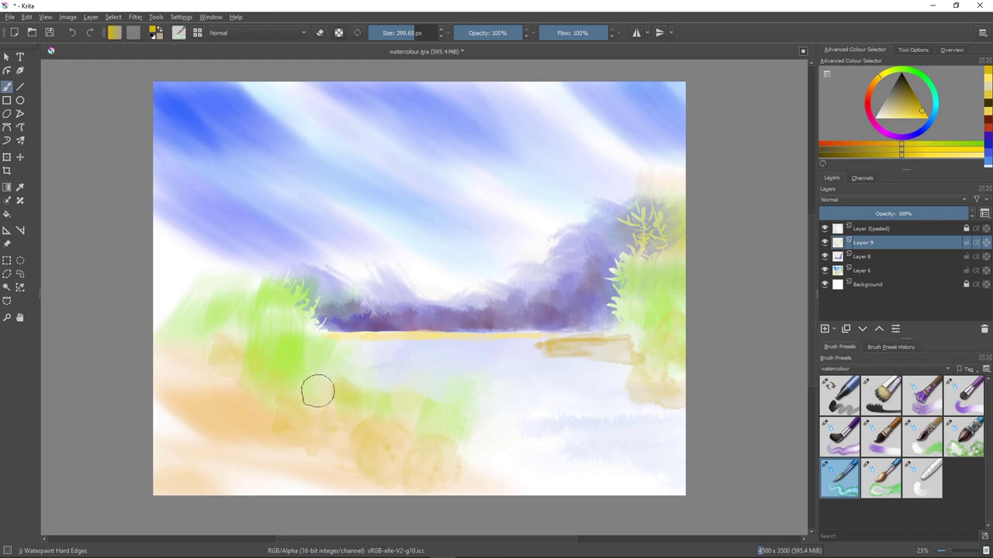
{"action": "mouse_move", "coordinate": [320, 391]}
{"action": "left_mouse_down"}
{"action": "mouse_move", "coordinate": [327, 430]}
{"action": "mouse_move", "coordinate": [318, 407]}
{"action": "mouse_move", "coordinate": [308, 418]}
{"action": "mouse_move", "coordinate": [323, 460]}
{"action": "mouse_move", "coordinate": [324, 435]}
{"action": "mouse_move", "coordinate": [433, 454]}
{"action": "mouse_move", "coordinate": [365, 436]}
{"action": "mouse_move", "coordinate": [509, 477]}
{"action": "mouse_move", "coordinate": [453, 453]}
{"action": "mouse_move", "coordinate": [489, 473]}
{"action": "left_mouse_up"}
{"action": "mouse_move", "coordinate": [351, 431]}
{"action": "left_mouse_down"}
{"action": "mouse_move", "coordinate": [333, 401]}
{"action": "mouse_move", "coordinate": [301, 440]}
{"action": "mouse_move", "coordinate": [332, 427]}
{"action": "mouse_move", "coordinate": [261, 427]}
{"action": "mouse_move", "coordinate": [304, 429]}
{"action": "mouse_move", "coordinate": [186, 405]}
{"action": "left_mouse_up"}
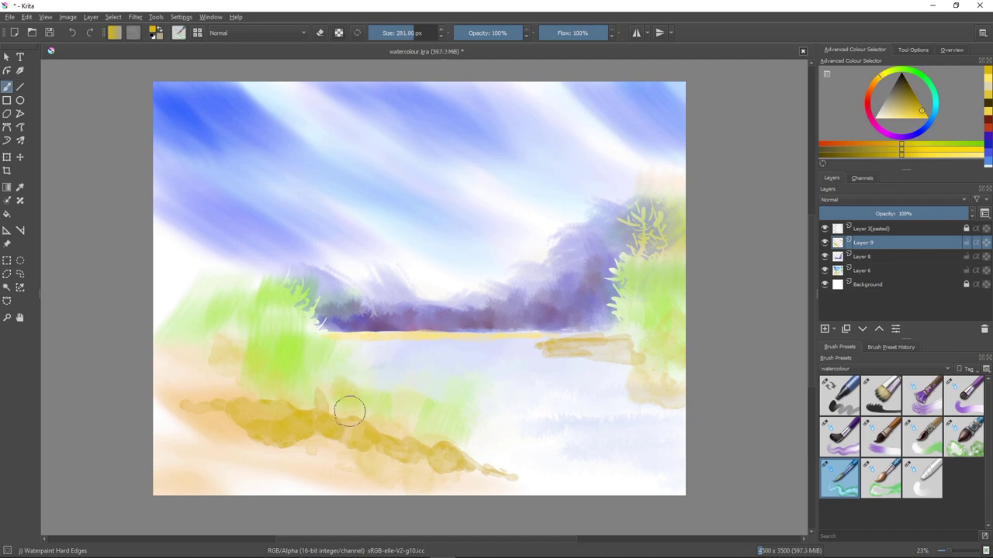
Step: Reduce the brush to 90 px and paint thin ochre grass blades rising from the left foreground bank
{"action": "key", "text": "bracketleft"}
{"action": "key", "text": "bracketleft"}
{"action": "key", "text": "bracketleft"}
{"action": "key", "text": "bracketleft"}
{"action": "key", "text": "bracketleft"}
{"action": "key", "text": "bracketleft"}
{"action": "key", "text": "bracketleft"}
{"action": "key", "text": "bracketleft"}
{"action": "key", "text": "bracketleft"}
{"action": "key", "text": "bracketleft"}
{"action": "key", "text": "bracketleft"}
{"action": "key", "text": "bracketleft"}
{"action": "key", "text": "bracketleft"}
{"action": "key", "text": "bracketleft"}
{"action": "key", "text": "bracketleft"}
{"action": "key", "text": "bracketleft"}
{"action": "key", "text": "bracketleft"}
{"action": "key", "text": "bracketleft"}
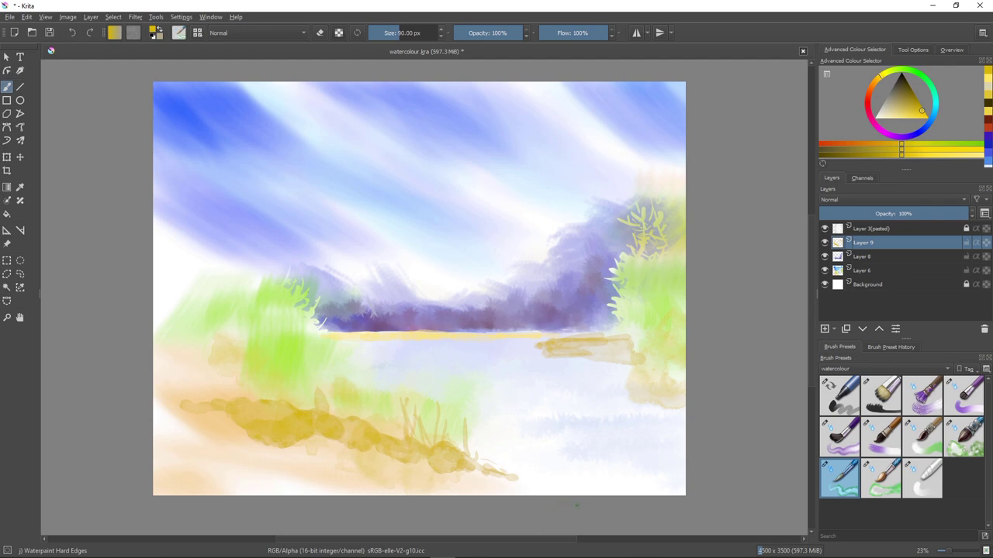
Step: Paint thin ochre grass blades in the lower-right foreground water and along the upper edge of the left bank ridge
{"action": "mouse_move", "coordinate": [577, 495]}
{"action": "left_mouse_down"}
{"action": "mouse_move", "coordinate": [560, 405]}
{"action": "mouse_move", "coordinate": [588, 427]}
{"action": "left_mouse_up"}
{"action": "left_click_drag", "start_coordinate": [552, 497], "coordinate": [530, 380]}
{"action": "left_click_drag", "start_coordinate": [610, 495], "coordinate": [605, 428]}
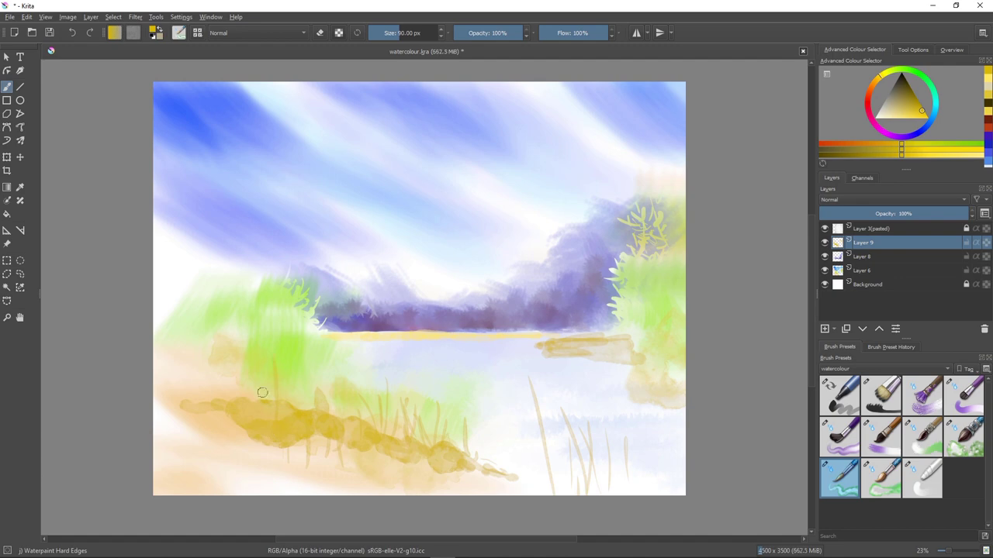
{"action": "left_click_drag", "start_coordinate": [252, 404], "coordinate": [253, 375]}
{"action": "left_click_drag", "start_coordinate": [205, 403], "coordinate": [205, 369]}
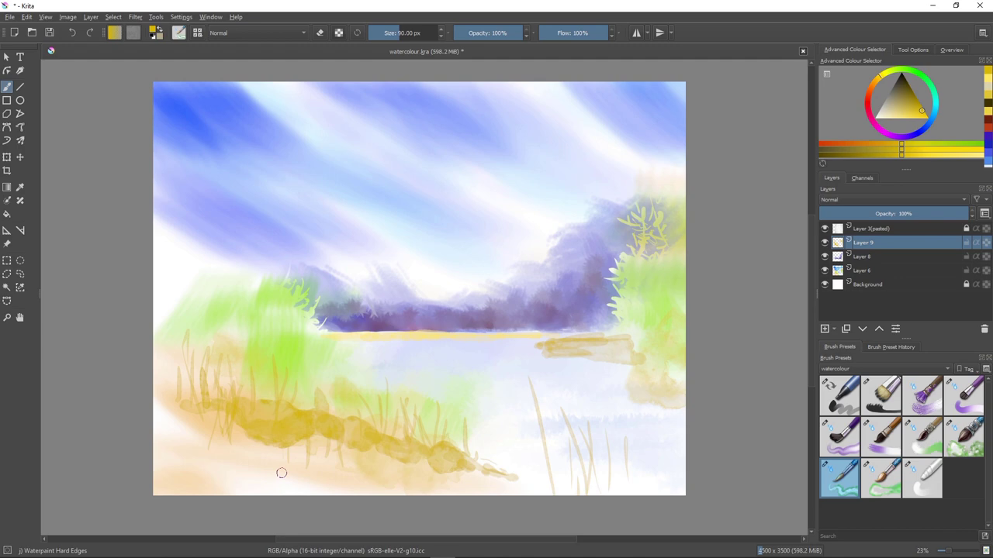
Step: Add a new paint layer between Layer 8 and Layer 9 and set the brush colour to a medium-dark blue
{"action": "key", "text": "Page_Down"}
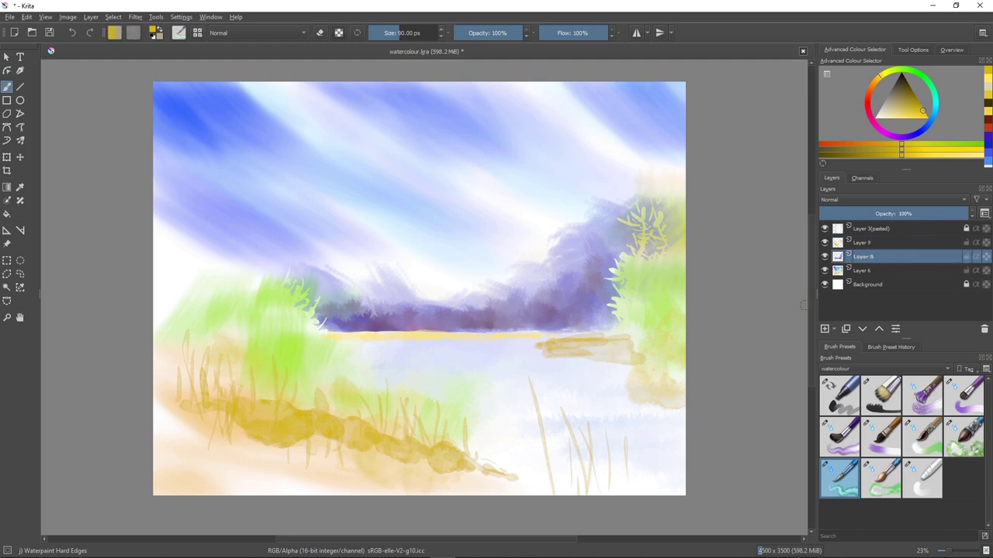
{"action": "key", "text": "Insert"}
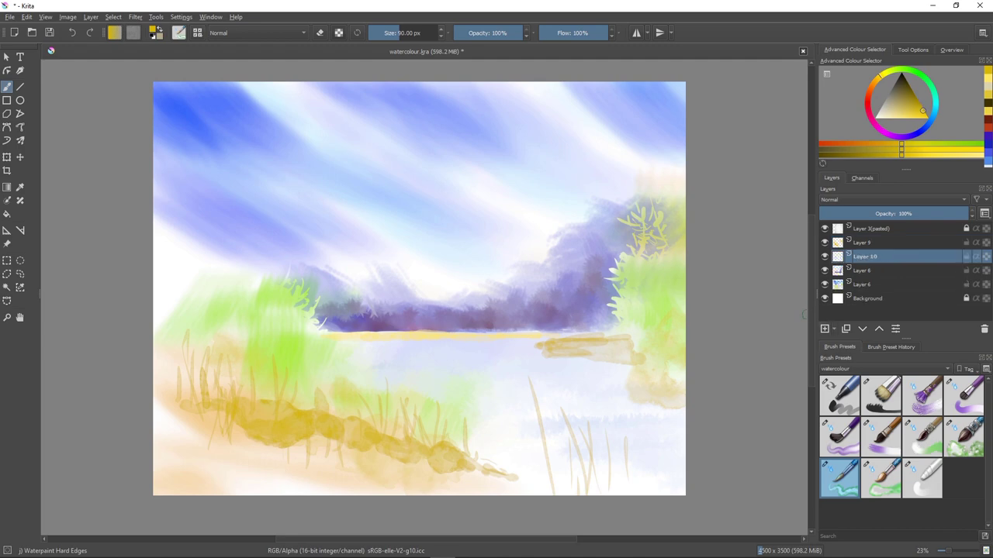
{"action": "left_click", "coordinate": [926, 128]}
{"action": "left_click", "coordinate": [910, 98]}
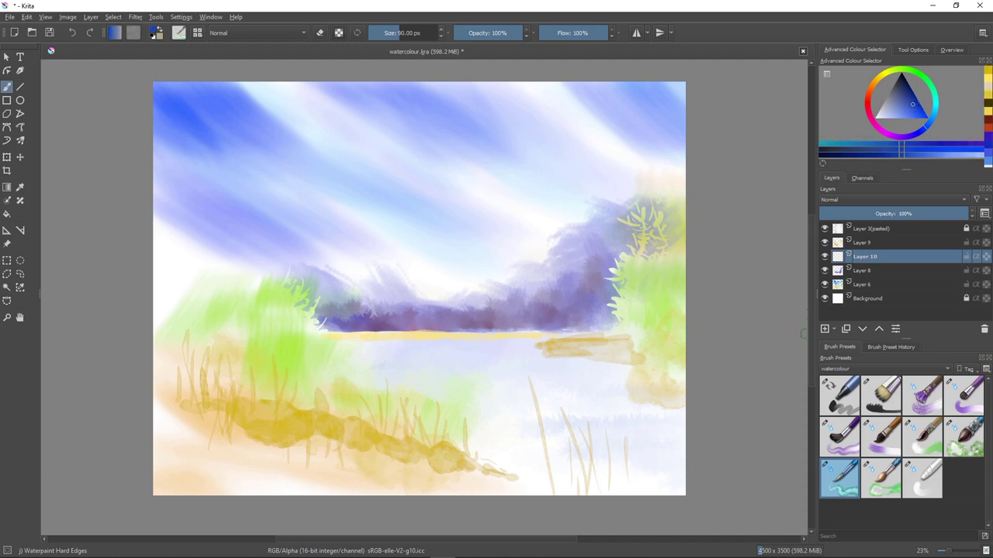
{"action": "key", "text": "slash"}
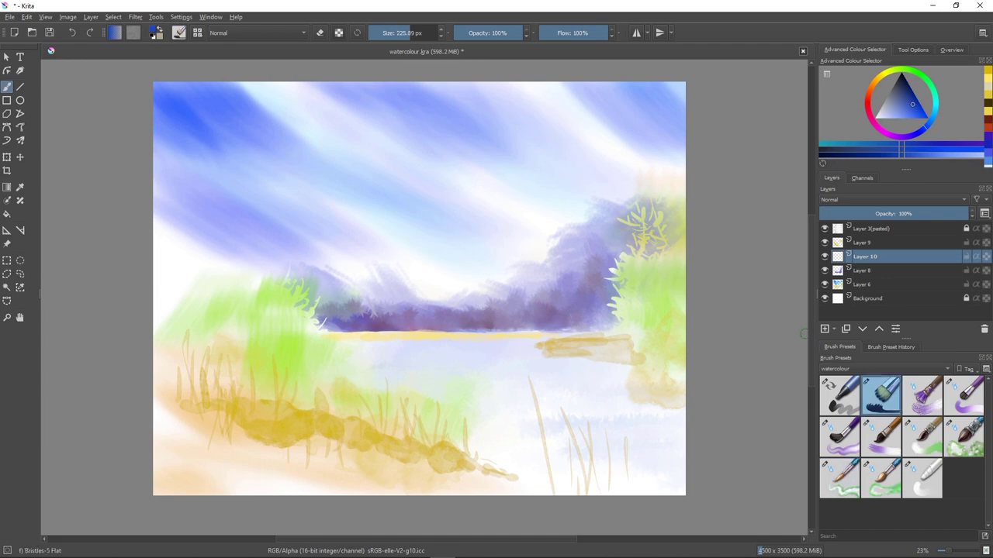
{"action": "key", "text": "period"}
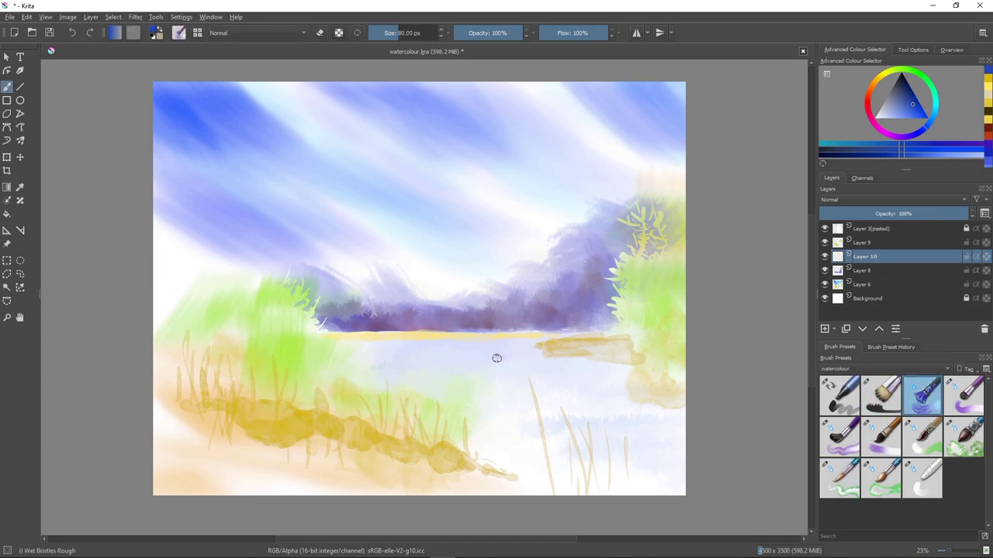
{"action": "left_click_drag", "start_coordinate": [496, 359], "coordinate": [448, 359]}
{"action": "key", "text": "ctrl+z"}
Step: Paint horizontal blue bands across the water below the distant sand strip with the Bristles-5 Flat brush at about 226 px
{"action": "left_click", "coordinate": [881, 396]}
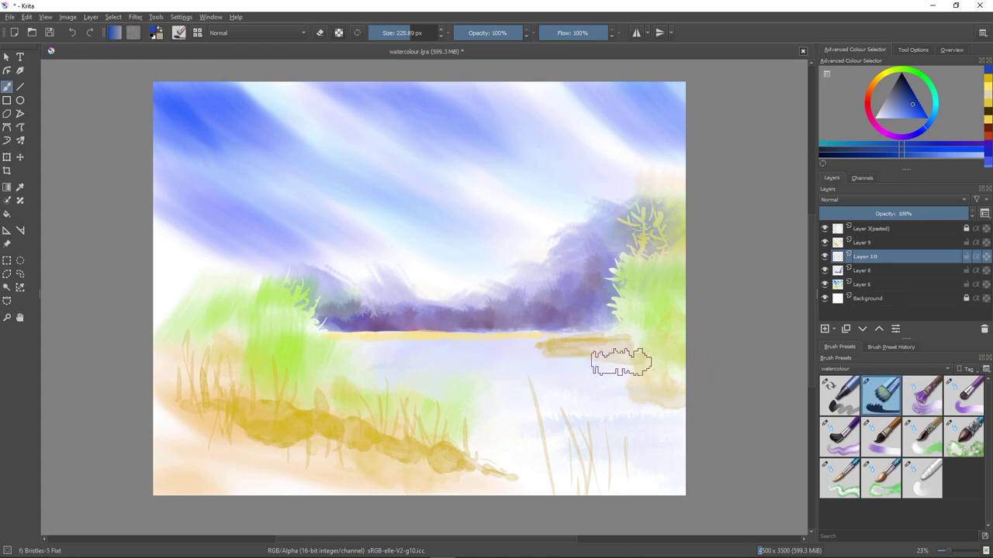
{"action": "left_click_drag", "start_coordinate": [517, 351], "coordinate": [419, 355]}
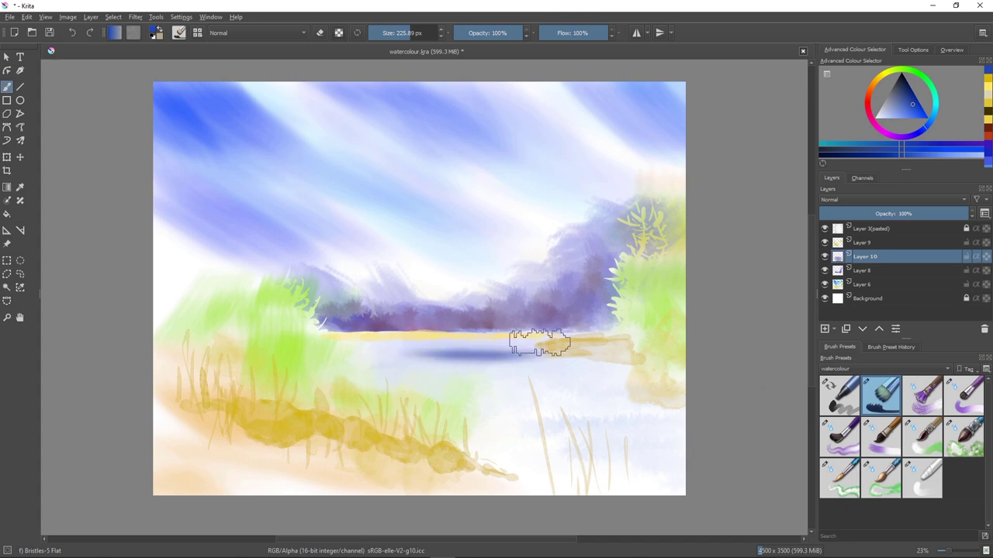
{"action": "mouse_move", "coordinate": [535, 344]}
{"action": "left_mouse_down"}
{"action": "mouse_move", "coordinate": [394, 344]}
{"action": "mouse_move", "coordinate": [623, 370]}
{"action": "left_mouse_up"}
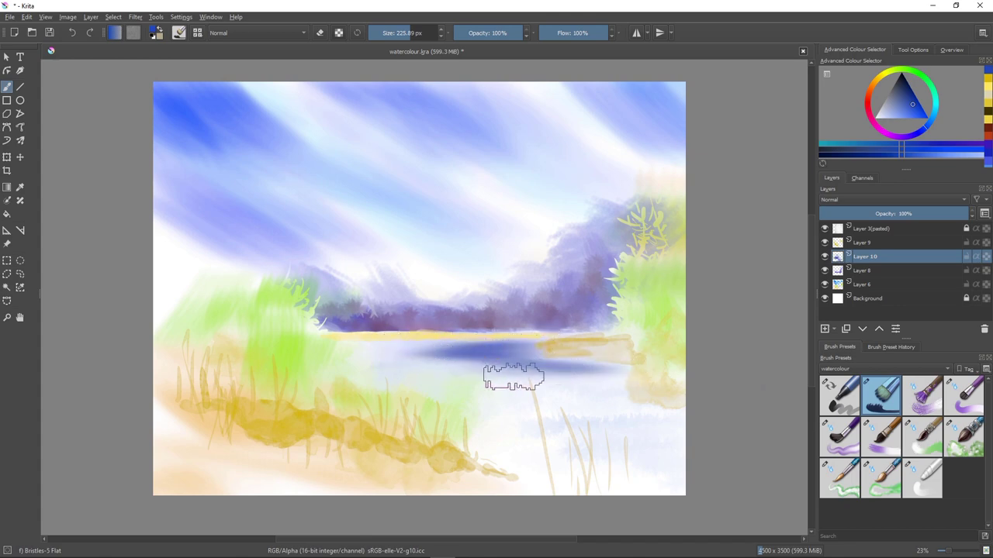
{"action": "left_click_drag", "start_coordinate": [513, 377], "coordinate": [450, 387]}
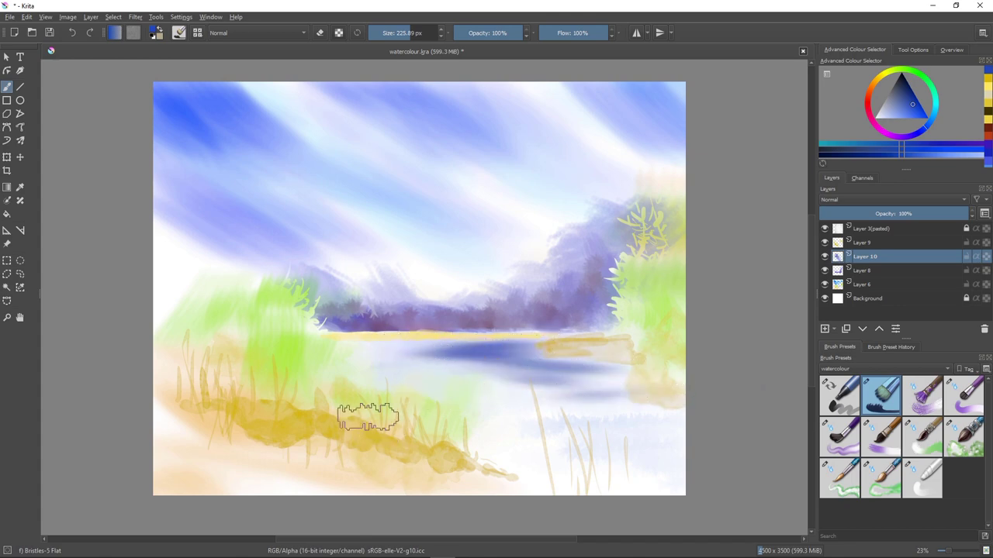
Step: Pull vertical blue reflection strokes down through the middle of the water and over to the right shore
{"action": "mouse_move", "coordinate": [461, 345]}
{"action": "left_mouse_down"}
{"action": "mouse_move", "coordinate": [491, 352]}
{"action": "mouse_move", "coordinate": [554, 405]}
{"action": "mouse_move", "coordinate": [581, 378]}
{"action": "mouse_move", "coordinate": [591, 411]}
{"action": "left_mouse_up"}
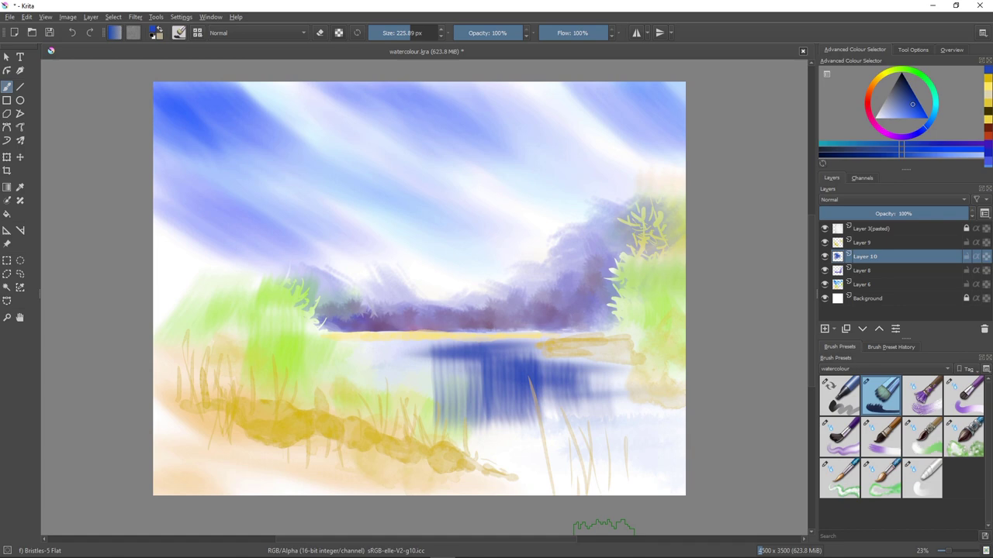
{"action": "mouse_move", "coordinate": [593, 376]}
{"action": "left_mouse_down"}
{"action": "mouse_move", "coordinate": [603, 353]}
{"action": "mouse_move", "coordinate": [612, 415]}
{"action": "mouse_move", "coordinate": [623, 365]}
{"action": "mouse_move", "coordinate": [652, 400]}
{"action": "left_mouse_up"}
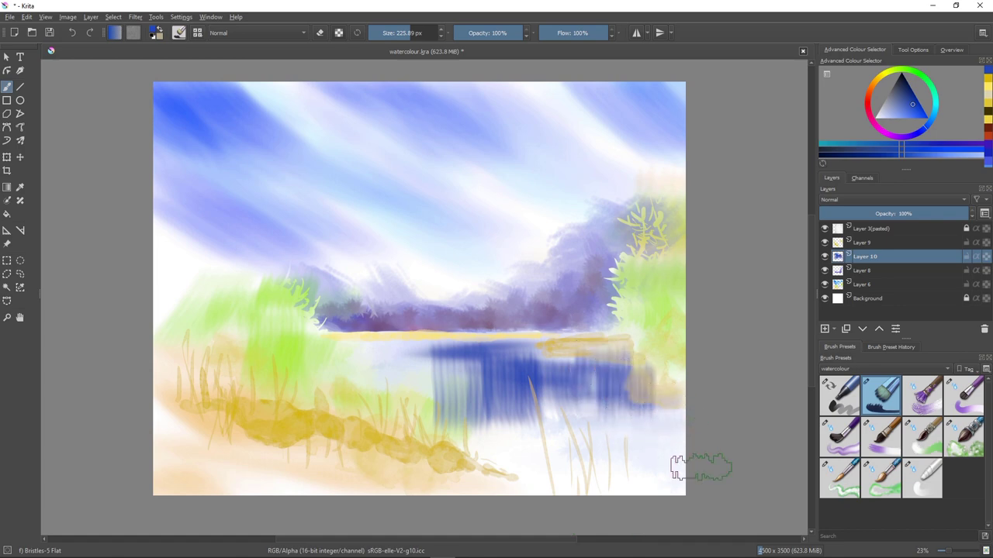
{"action": "mouse_move", "coordinate": [577, 349]}
{"action": "left_mouse_down"}
{"action": "mouse_move", "coordinate": [600, 432]}
{"action": "mouse_move", "coordinate": [583, 381]}
{"action": "mouse_move", "coordinate": [556, 375]}
{"action": "left_mouse_up"}
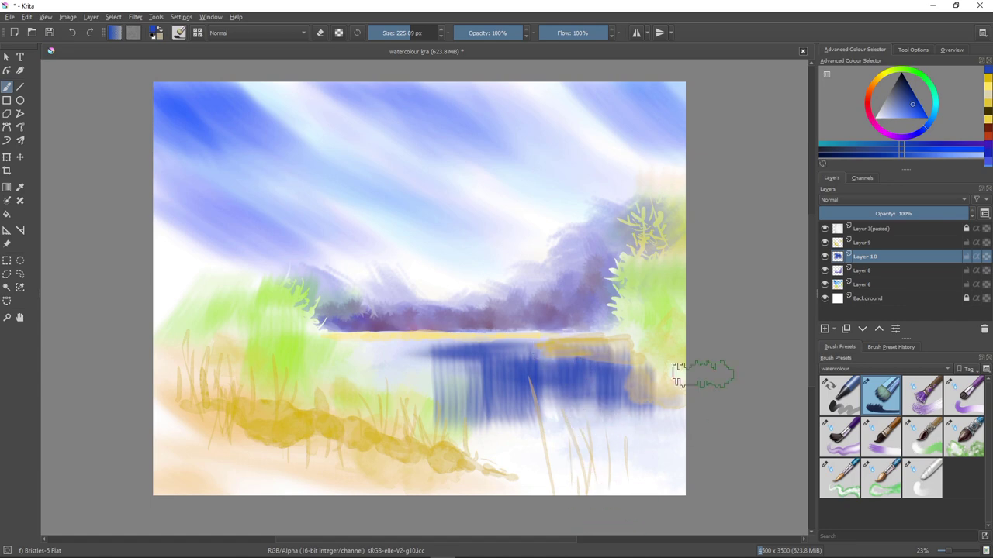
Step: Switch the colour to red and paint short reflection strokes in the water beneath the right sandbank
{"action": "left_click", "coordinate": [867, 101]}
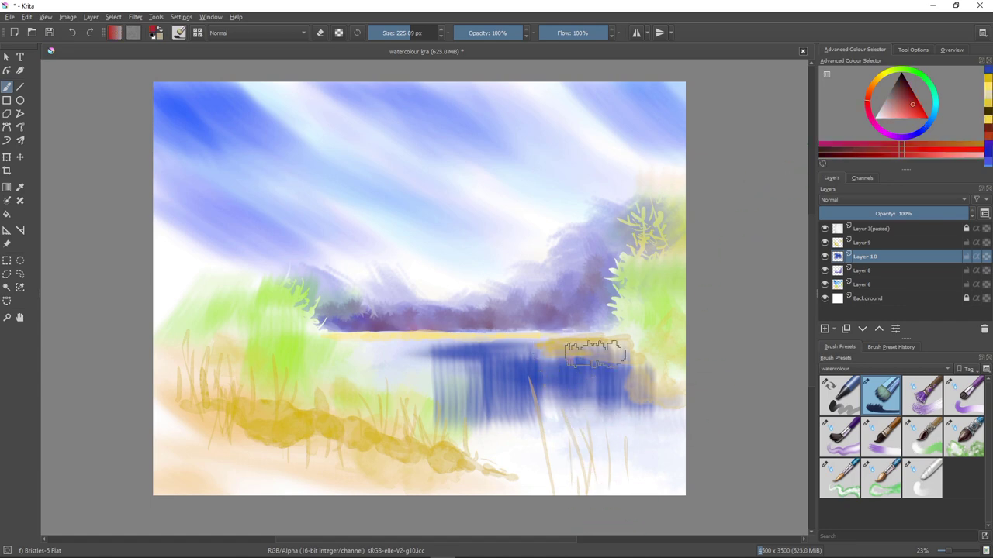
{"action": "left_click_drag", "start_coordinate": [599, 355], "coordinate": [617, 382]}
{"action": "left_click_drag", "start_coordinate": [537, 349], "coordinate": [540, 369]}
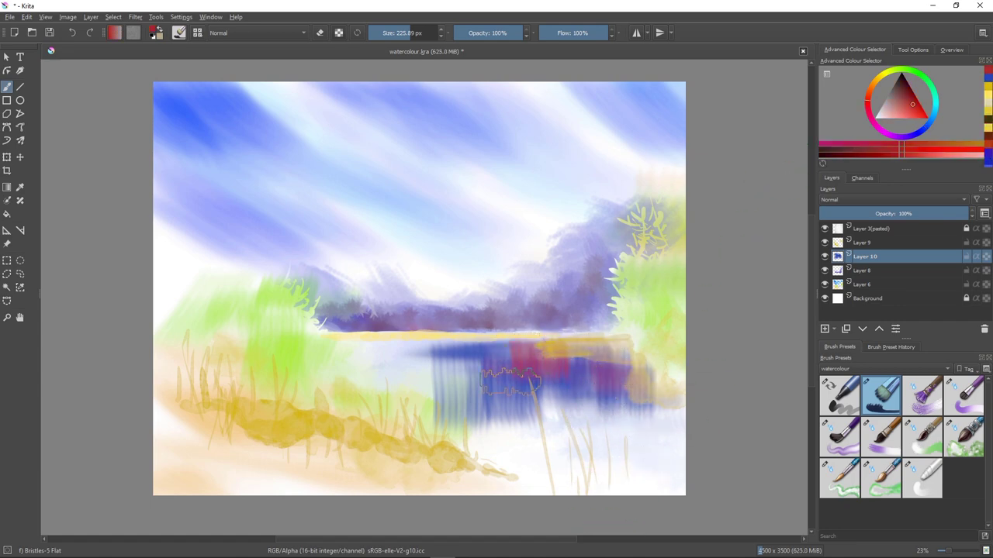
{"action": "left_click_drag", "start_coordinate": [497, 345], "coordinate": [491, 371]}
Step: Darken the red, undo the last bright stroke and paint dark red reflections along the waterline beneath the distant sand strip
{"action": "left_click", "coordinate": [908, 89]}
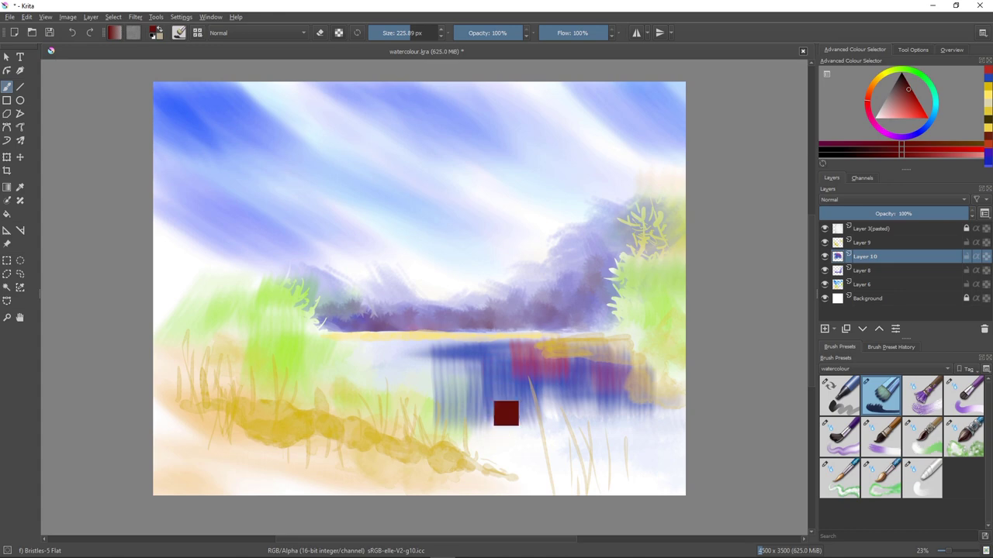
{"action": "key", "text": "ctrl+z"}
{"action": "mouse_move", "coordinate": [552, 347]}
{"action": "left_mouse_down"}
{"action": "mouse_move", "coordinate": [528, 366]}
{"action": "mouse_move", "coordinate": [513, 346]}
{"action": "mouse_move", "coordinate": [514, 403]}
{"action": "left_mouse_up"}
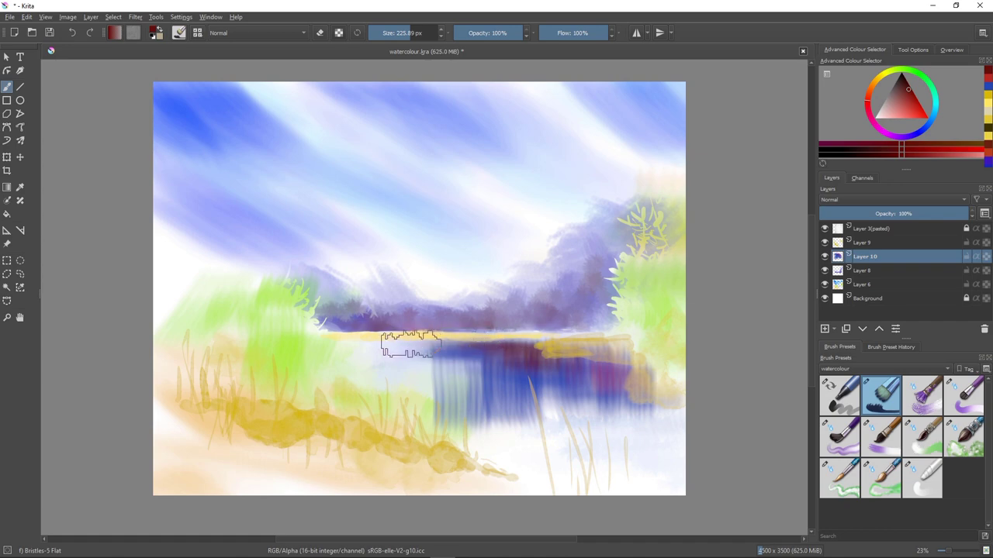
{"action": "left_click_drag", "start_coordinate": [457, 349], "coordinate": [495, 370]}
{"action": "left_click_drag", "start_coordinate": [435, 348], "coordinate": [353, 344]}
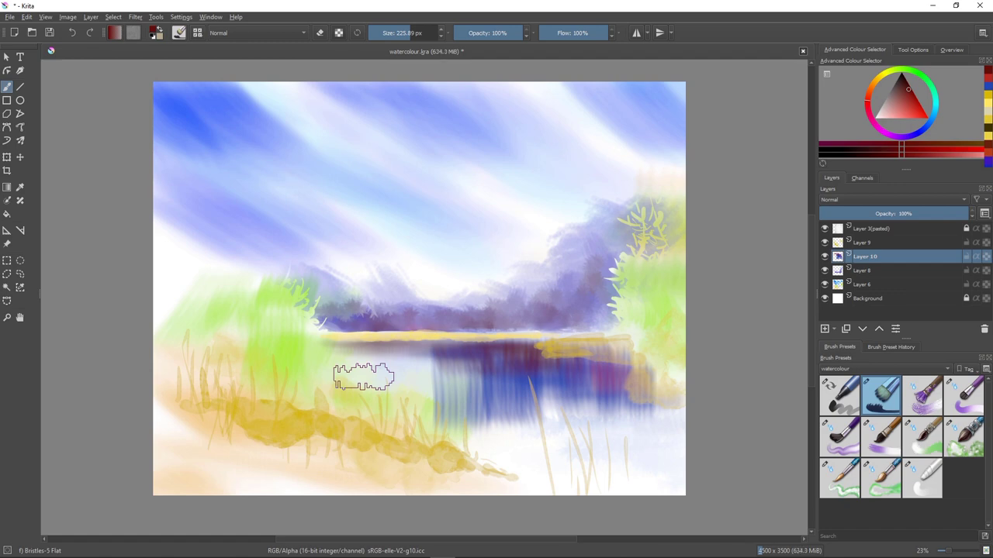
Step: Paint vertical dark red reflection strokes down the lower-right part of the water toward the canvas corner
{"action": "left_click_drag", "start_coordinate": [582, 380], "coordinate": [591, 463]}
{"action": "left_click_drag", "start_coordinate": [606, 395], "coordinate": [618, 445]}
{"action": "left_click_drag", "start_coordinate": [625, 381], "coordinate": [636, 464]}
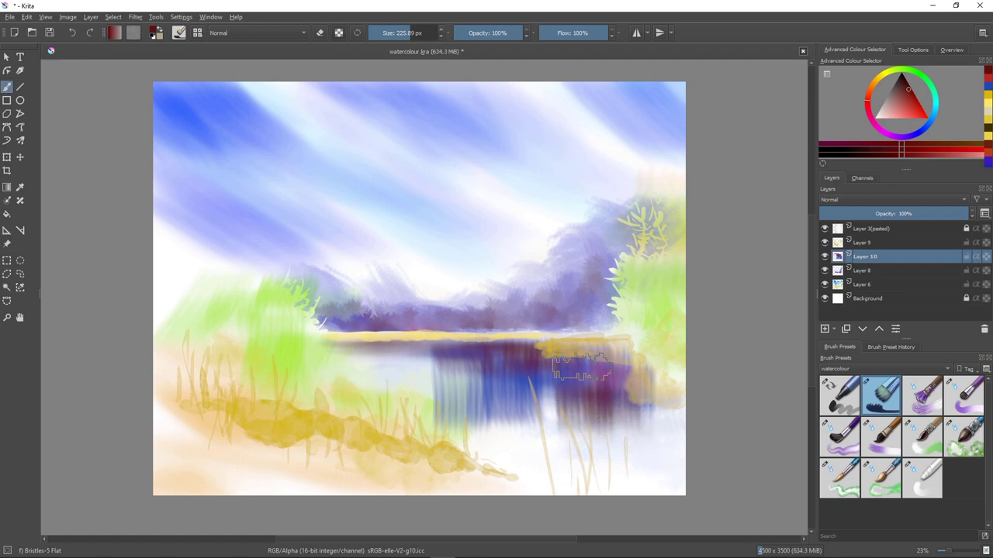
{"action": "mouse_move", "coordinate": [580, 366]}
{"action": "left_mouse_down"}
{"action": "mouse_move", "coordinate": [590, 442]}
{"action": "mouse_move", "coordinate": [608, 403]}
{"action": "mouse_move", "coordinate": [621, 476]}
{"action": "mouse_move", "coordinate": [629, 405]}
{"action": "mouse_move", "coordinate": [660, 425]}
{"action": "mouse_move", "coordinate": [654, 416]}
{"action": "mouse_move", "coordinate": [651, 462]}
{"action": "mouse_move", "coordinate": [651, 418]}
{"action": "mouse_move", "coordinate": [659, 404]}
{"action": "mouse_move", "coordinate": [673, 404]}
{"action": "mouse_move", "coordinate": [682, 437]}
{"action": "mouse_move", "coordinate": [657, 460]}
{"action": "mouse_move", "coordinate": [619, 388]}
{"action": "mouse_move", "coordinate": [630, 450]}
{"action": "left_mouse_up"}
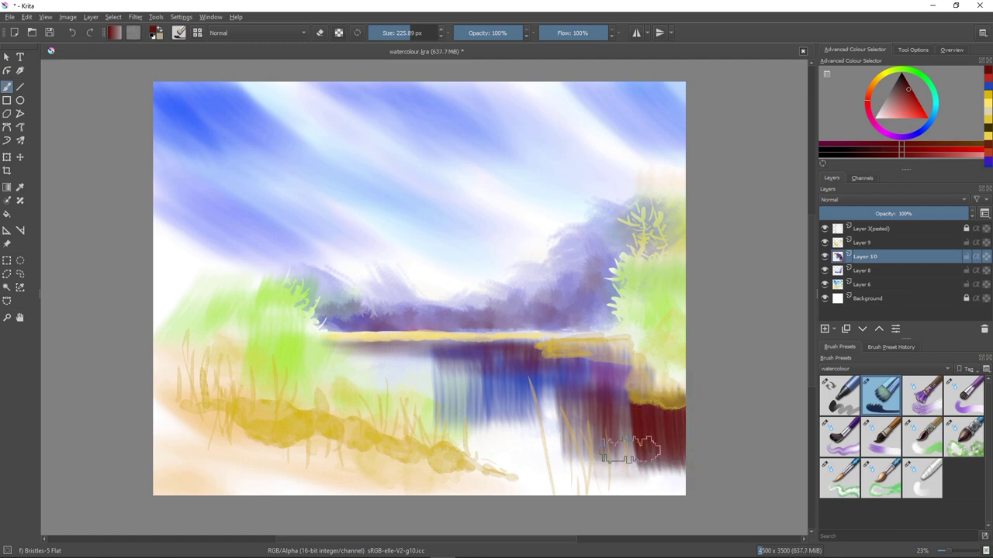
Step: Paint saturated blue over the dark red in the lower-right water, enlarging the Bristles-5 Flat brush to about 646 px for the foreground
{"action": "left_click", "coordinate": [923, 130]}
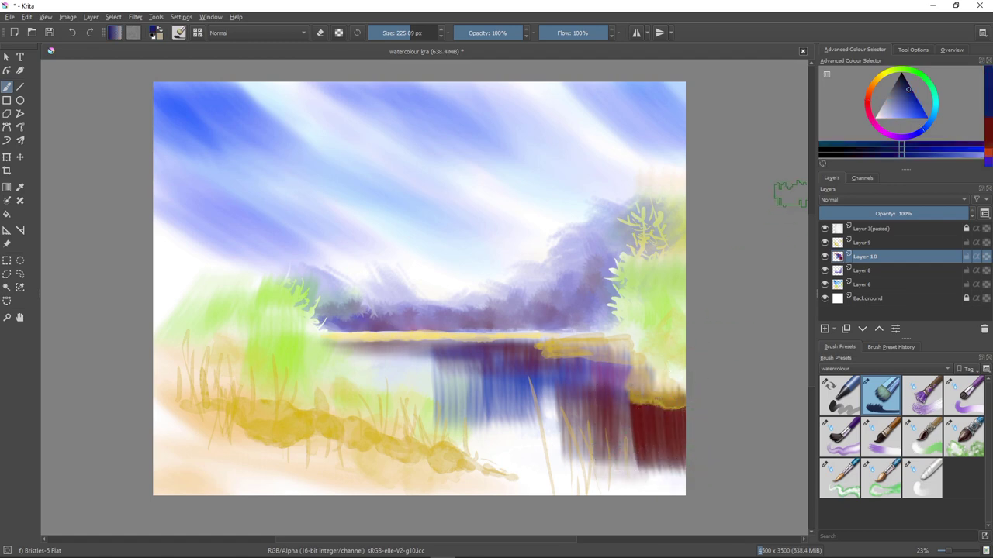
{"action": "left_click", "coordinate": [913, 102]}
{"action": "mouse_move", "coordinate": [656, 369]}
{"action": "left_mouse_down"}
{"action": "mouse_move", "coordinate": [656, 443]}
{"action": "mouse_move", "coordinate": [671, 425]}
{"action": "mouse_move", "coordinate": [662, 461]}
{"action": "mouse_move", "coordinate": [618, 378]}
{"action": "mouse_move", "coordinate": [617, 431]}
{"action": "mouse_move", "coordinate": [693, 427]}
{"action": "mouse_move", "coordinate": [637, 435]}
{"action": "mouse_move", "coordinate": [603, 459]}
{"action": "mouse_move", "coordinate": [686, 451]}
{"action": "mouse_move", "coordinate": [572, 463]}
{"action": "mouse_move", "coordinate": [699, 456]}
{"action": "mouse_move", "coordinate": [600, 481]}
{"action": "mouse_move", "coordinate": [642, 395]}
{"action": "mouse_move", "coordinate": [689, 420]}
{"action": "left_mouse_up"}
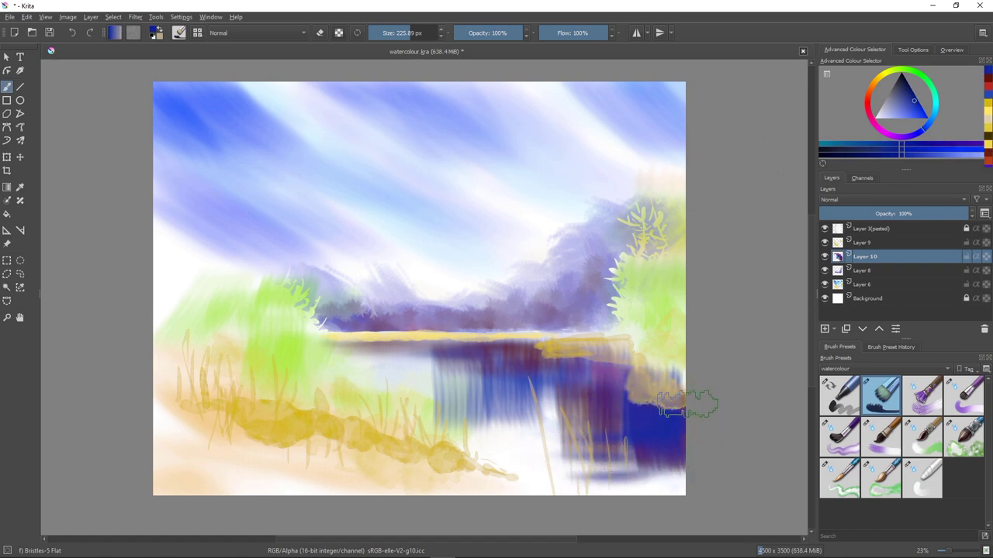
{"action": "left_click_drag", "start_coordinate": [688, 464], "coordinate": [689, 479]}
{"action": "left_click", "coordinate": [404, 33]}
{"action": "left_click_drag", "start_coordinate": [404, 33], "coordinate": [425, 33]}
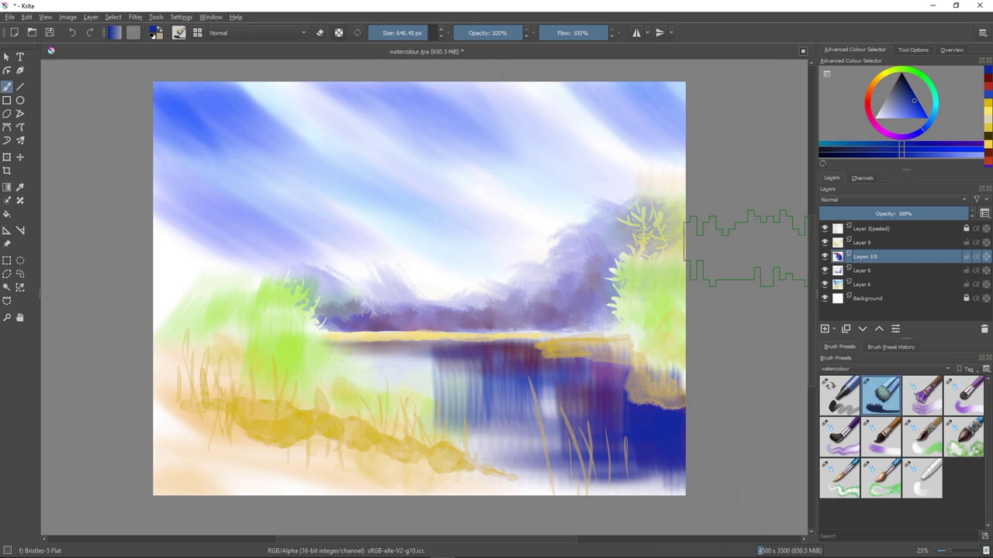
Step: Blend the water reflections into smooth tones with the Wet Paint brush at about 597 px
{"action": "left_click", "coordinate": [963, 395]}
{"action": "mouse_move", "coordinate": [676, 475]}
{"action": "left_mouse_down"}
{"action": "mouse_move", "coordinate": [607, 487]}
{"action": "mouse_move", "coordinate": [700, 498]}
{"action": "mouse_move", "coordinate": [676, 463]}
{"action": "mouse_move", "coordinate": [551, 445]}
{"action": "mouse_move", "coordinate": [595, 421]}
{"action": "mouse_move", "coordinate": [502, 420]}
{"action": "mouse_move", "coordinate": [564, 405]}
{"action": "mouse_move", "coordinate": [492, 403]}
{"action": "mouse_move", "coordinate": [459, 373]}
{"action": "mouse_move", "coordinate": [479, 363]}
{"action": "mouse_move", "coordinate": [327, 356]}
{"action": "mouse_move", "coordinate": [370, 362]}
{"action": "mouse_move", "coordinate": [336, 365]}
{"action": "left_mouse_up"}
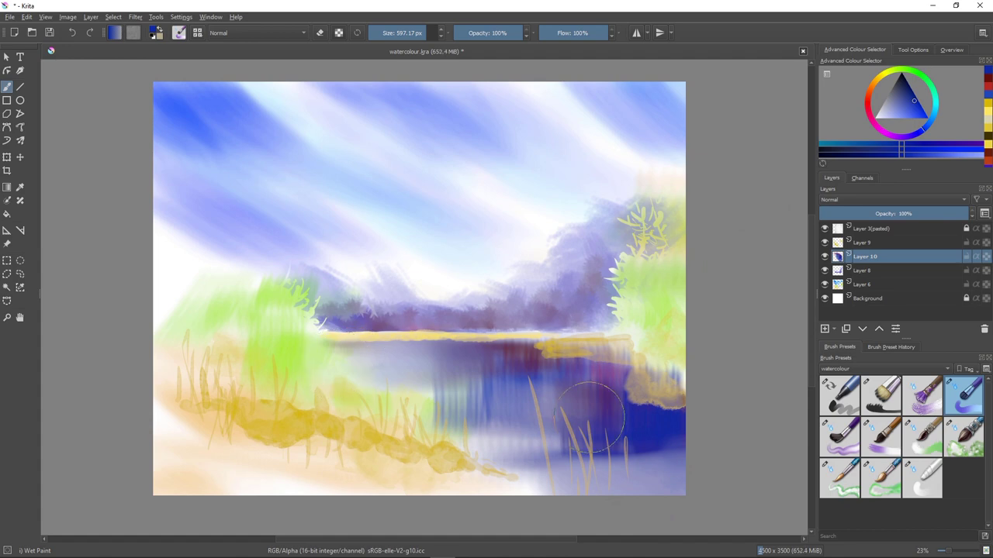
{"action": "mouse_move", "coordinate": [700, 432]}
{"action": "left_mouse_down"}
{"action": "mouse_move", "coordinate": [594, 424]}
{"action": "mouse_move", "coordinate": [719, 431]}
{"action": "mouse_move", "coordinate": [489, 419]}
{"action": "mouse_move", "coordinate": [610, 419]}
{"action": "mouse_move", "coordinate": [742, 443]}
{"action": "mouse_move", "coordinate": [561, 446]}
{"action": "left_mouse_up"}
{"action": "mouse_move", "coordinate": [688, 446]}
{"action": "left_mouse_down"}
{"action": "mouse_move", "coordinate": [539, 453]}
{"action": "mouse_move", "coordinate": [648, 465]}
{"action": "mouse_move", "coordinate": [594, 473]}
{"action": "mouse_move", "coordinate": [717, 488]}
{"action": "mouse_move", "coordinate": [521, 466]}
{"action": "mouse_move", "coordinate": [426, 405]}
{"action": "mouse_move", "coordinate": [581, 391]}
{"action": "mouse_move", "coordinate": [634, 374]}
{"action": "mouse_move", "coordinate": [691, 377]}
{"action": "mouse_move", "coordinate": [660, 356]}
{"action": "mouse_move", "coordinate": [716, 349]}
{"action": "mouse_move", "coordinate": [785, 403]}
{"action": "left_mouse_up"}
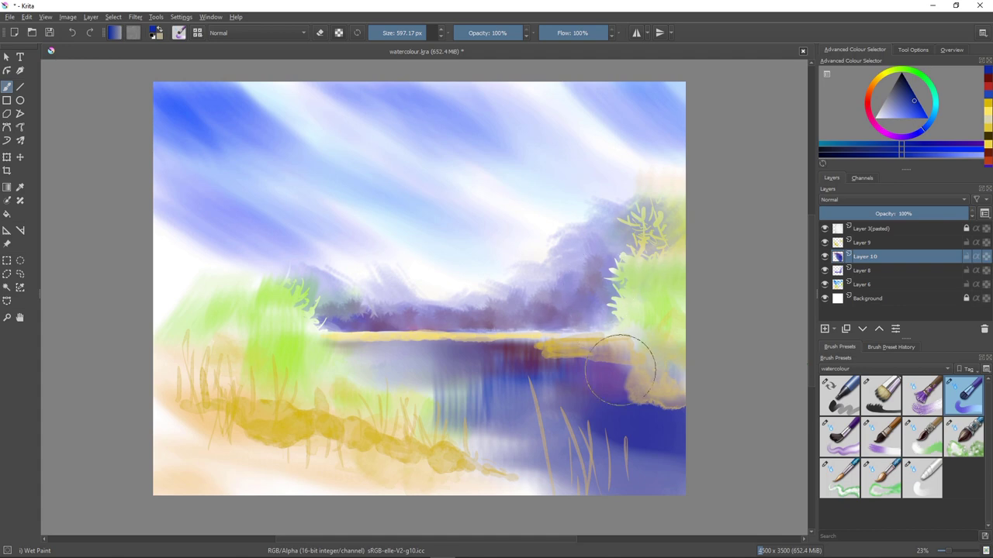
{"action": "mouse_move", "coordinate": [623, 373]}
{"action": "left_mouse_down"}
{"action": "mouse_move", "coordinate": [697, 465]}
{"action": "mouse_move", "coordinate": [623, 408]}
{"action": "mouse_move", "coordinate": [660, 401]}
{"action": "mouse_move", "coordinate": [689, 430]}
{"action": "mouse_move", "coordinate": [709, 418]}
{"action": "mouse_move", "coordinate": [636, 436]}
{"action": "mouse_move", "coordinate": [693, 489]}
{"action": "left_mouse_up"}
Step: Lighten the colour to a pale blue and soften the dark lower-right water with broad Wet Paint strokes
{"action": "key", "text": "l"}
{"action": "key", "text": "l"}
{"action": "key", "text": "l"}
{"action": "key", "text": "l"}
{"action": "key", "text": "l"}
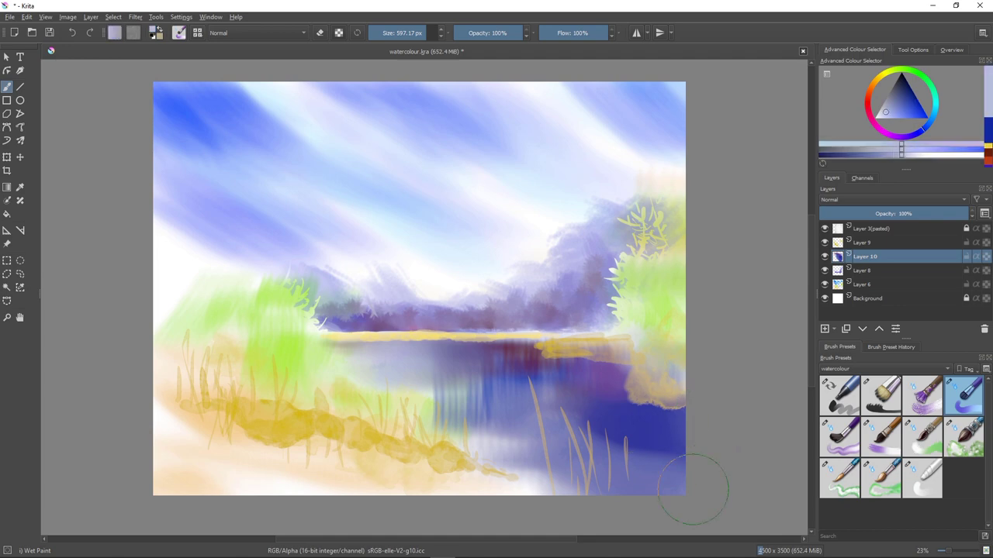
{"action": "mouse_move", "coordinate": [681, 451]}
{"action": "left_mouse_down"}
{"action": "mouse_move", "coordinate": [709, 418]}
{"action": "mouse_move", "coordinate": [593, 421]}
{"action": "mouse_move", "coordinate": [631, 449]}
{"action": "mouse_move", "coordinate": [707, 440]}
{"action": "mouse_move", "coordinate": [604, 438]}
{"action": "mouse_move", "coordinate": [675, 450]}
{"action": "left_mouse_up"}
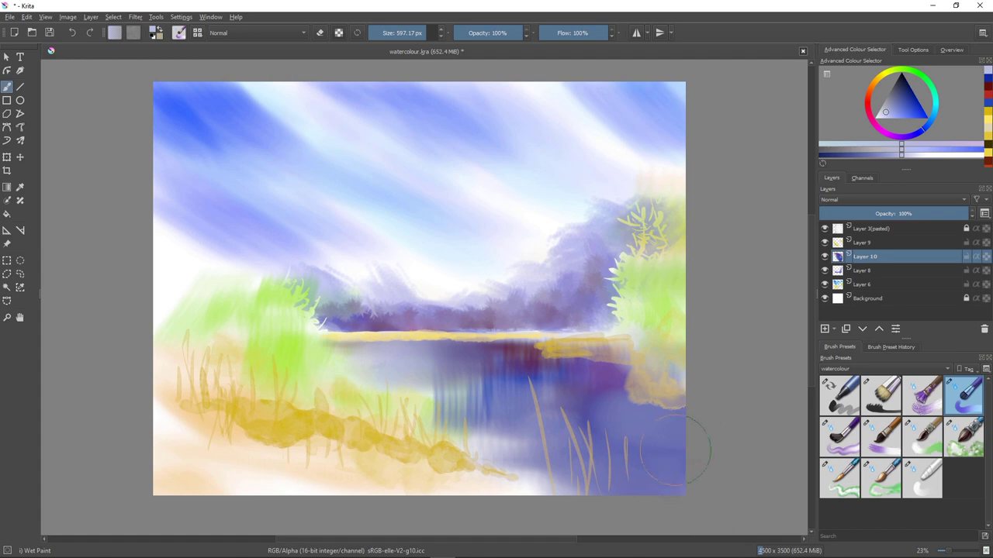
{"action": "mouse_move", "coordinate": [592, 427]}
{"action": "left_mouse_down"}
{"action": "mouse_move", "coordinate": [485, 414]}
{"action": "mouse_move", "coordinate": [581, 420]}
{"action": "mouse_move", "coordinate": [468, 432]}
{"action": "mouse_move", "coordinate": [623, 422]}
{"action": "mouse_move", "coordinate": [674, 437]}
{"action": "left_mouse_up"}
{"action": "mouse_move", "coordinate": [558, 403]}
{"action": "left_mouse_down"}
{"action": "mouse_move", "coordinate": [631, 386]}
{"action": "mouse_move", "coordinate": [483, 363]}
{"action": "mouse_move", "coordinate": [605, 363]}
{"action": "mouse_move", "coordinate": [554, 378]}
{"action": "mouse_move", "coordinate": [644, 395]}
{"action": "left_mouse_up"}
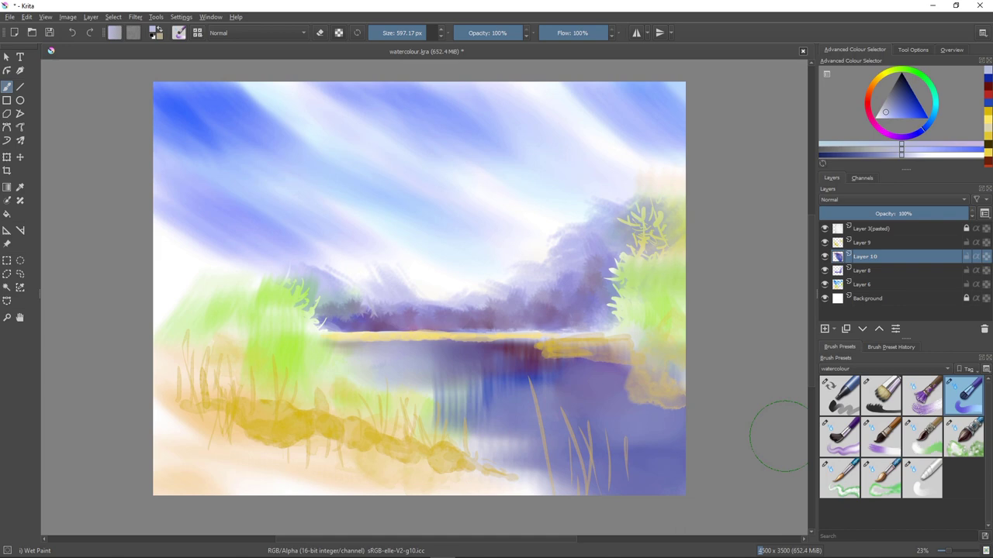
Step: Choose a deep blue and paint Wet Paint shadows in the water beneath the right sandbank, reducing the brush to 263 px
{"action": "left_click", "coordinate": [916, 99]}
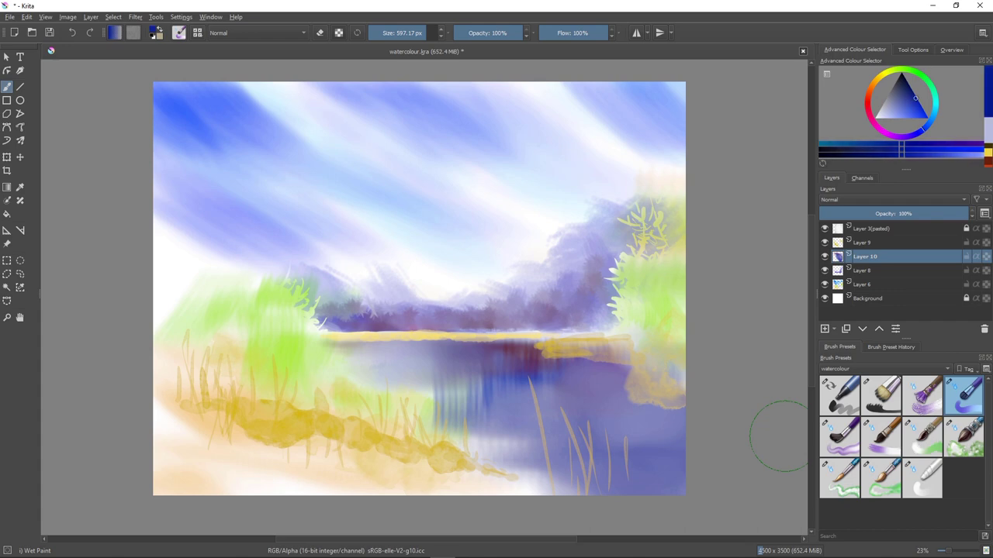
{"action": "mouse_move", "coordinate": [626, 363]}
{"action": "left_mouse_down"}
{"action": "mouse_move", "coordinate": [570, 374]}
{"action": "mouse_move", "coordinate": [572, 365]}
{"action": "mouse_move", "coordinate": [644, 374]}
{"action": "mouse_move", "coordinate": [671, 423]}
{"action": "left_mouse_up"}
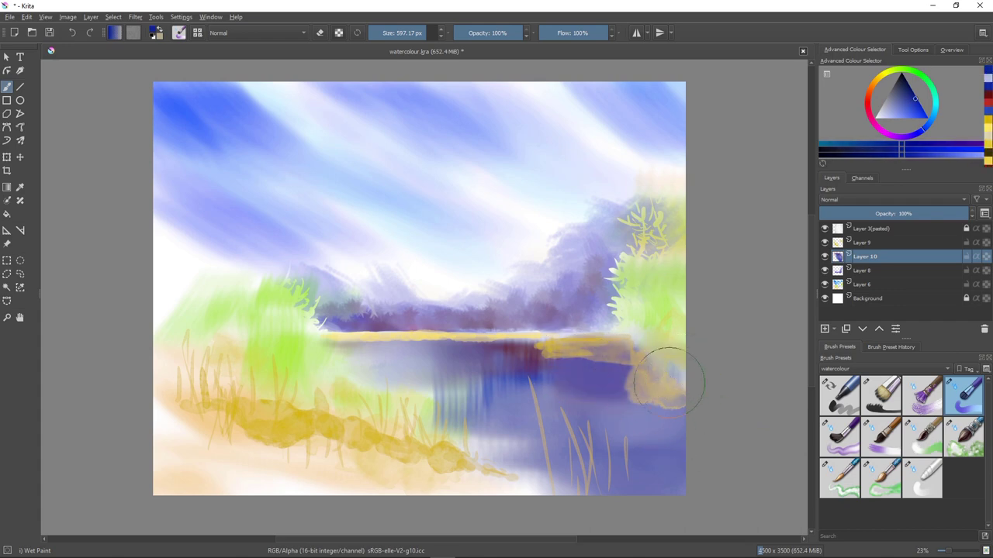
{"action": "mouse_move", "coordinate": [590, 364]}
{"action": "left_mouse_down"}
{"action": "mouse_move", "coordinate": [642, 369]}
{"action": "mouse_move", "coordinate": [543, 364]}
{"action": "mouse_move", "coordinate": [640, 371]}
{"action": "left_mouse_up"}
{"action": "left_click_drag", "start_coordinate": [695, 409], "coordinate": [642, 394]}
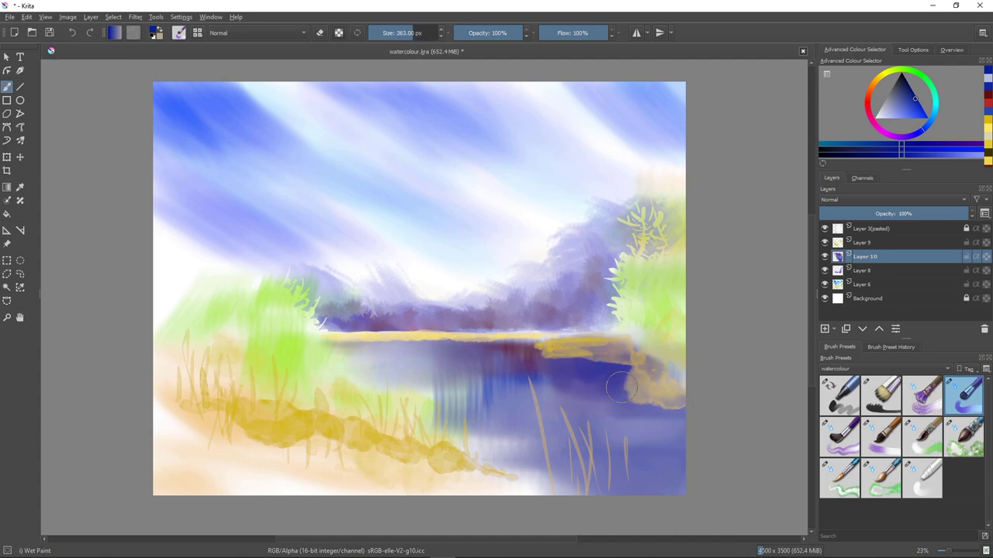
Step: Switch to Bristles-5 Flat, undo an oversized stroke, reduce the size to 246 px and paint deep blue vertical reflections beneath the sandbank
{"action": "left_click", "coordinate": [881, 396]}
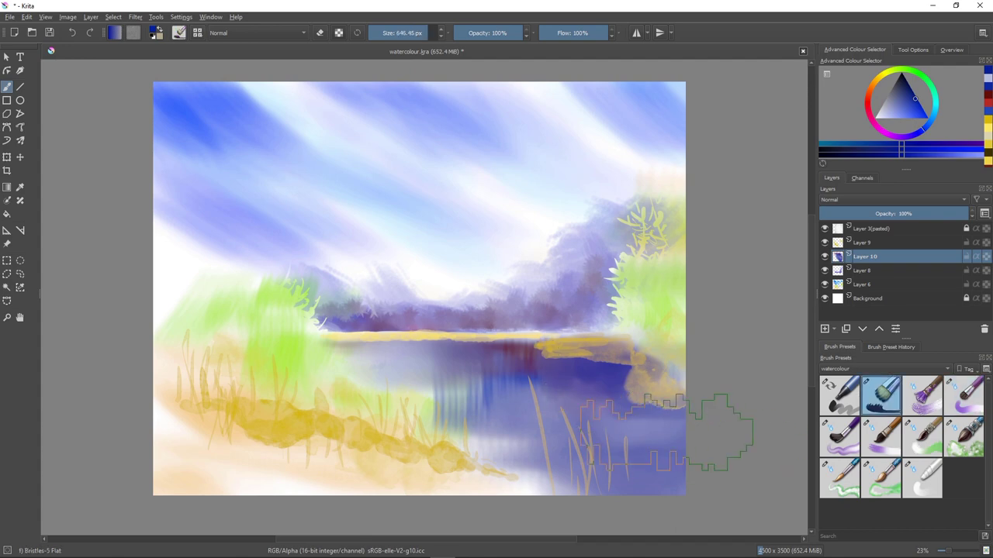
{"action": "left_click_drag", "start_coordinate": [609, 372], "coordinate": [547, 362]}
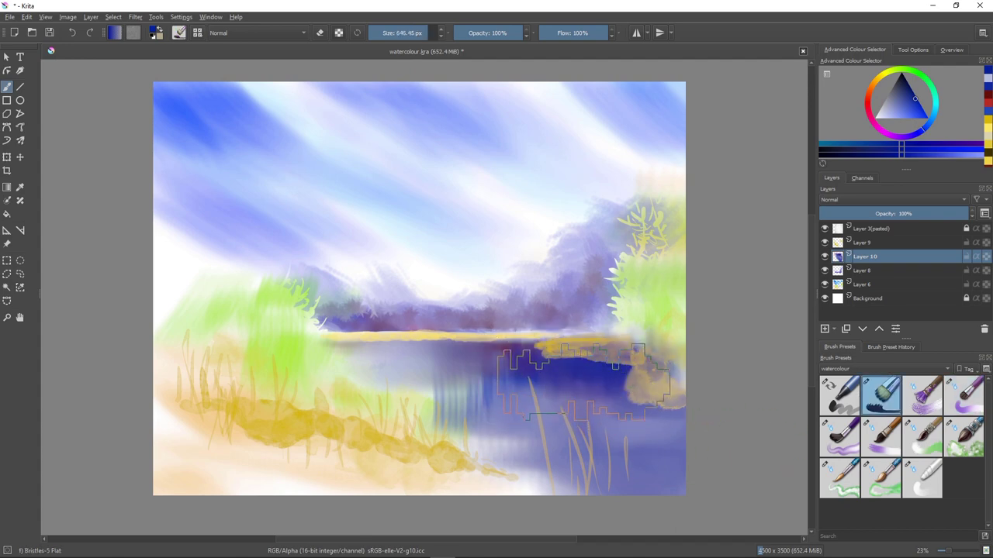
{"action": "key", "text": "ctrl+z"}
{"action": "key", "text": "bracketleft"}
{"action": "key", "text": "bracketleft"}
{"action": "key", "text": "bracketleft"}
{"action": "key", "text": "bracketleft"}
{"action": "key", "text": "bracketleft"}
{"action": "key", "text": "bracketleft"}
{"action": "key", "text": "bracketleft"}
{"action": "key", "text": "bracketleft"}
{"action": "key", "text": "bracketleft"}
{"action": "key", "text": "bracketleft"}
{"action": "key", "text": "bracketleft"}
{"action": "key", "text": "bracketleft"}
{"action": "key", "text": "bracketleft"}
{"action": "key", "text": "bracketleft"}
{"action": "key", "text": "bracketleft"}
{"action": "left_click_drag", "start_coordinate": [561, 359], "coordinate": [564, 427]}
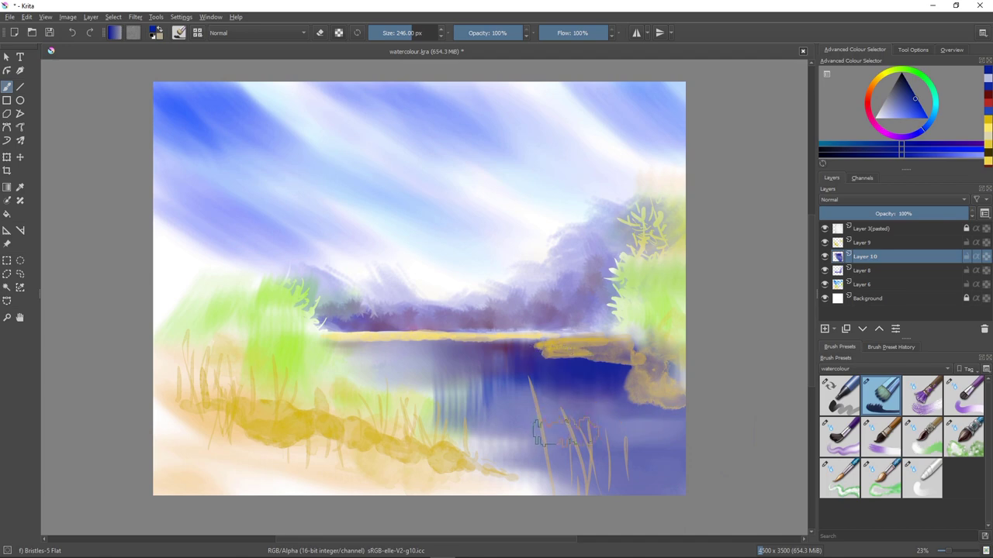
Step: Finish the vertical blue reflections near the right edge and set up Wet Bristles Rough at 320 px with a muted blue
{"action": "left_click_drag", "start_coordinate": [648, 394], "coordinate": [659, 384]}
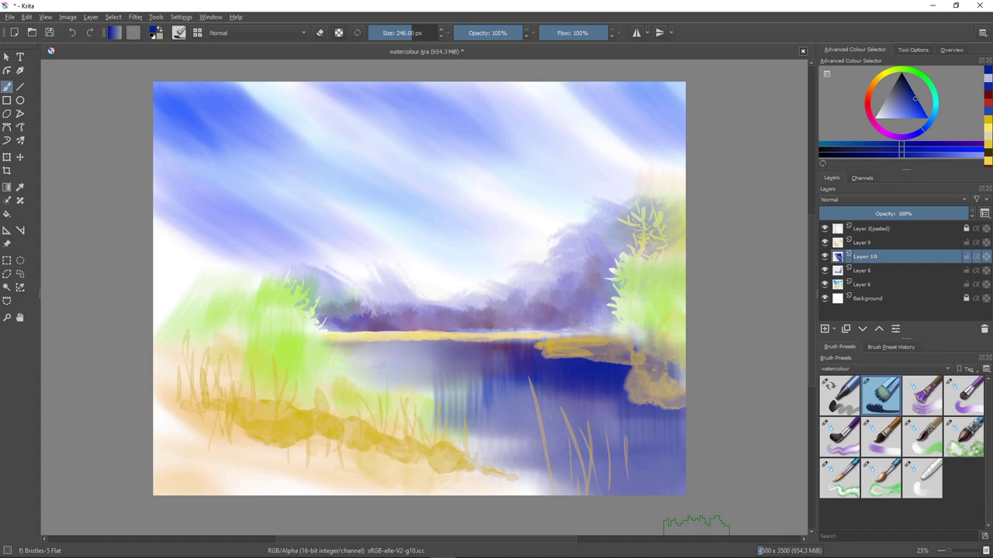
{"action": "key", "text": "slash"}
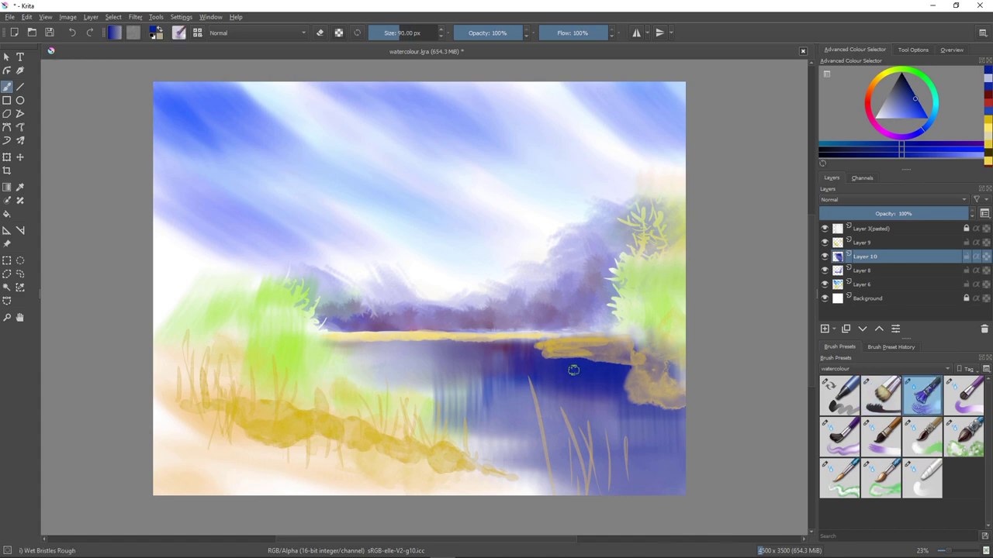
{"action": "left_click_drag", "start_coordinate": [573, 370], "coordinate": [640, 339]}
{"action": "left_click", "coordinate": [640, 339], "text": "ctrl"}
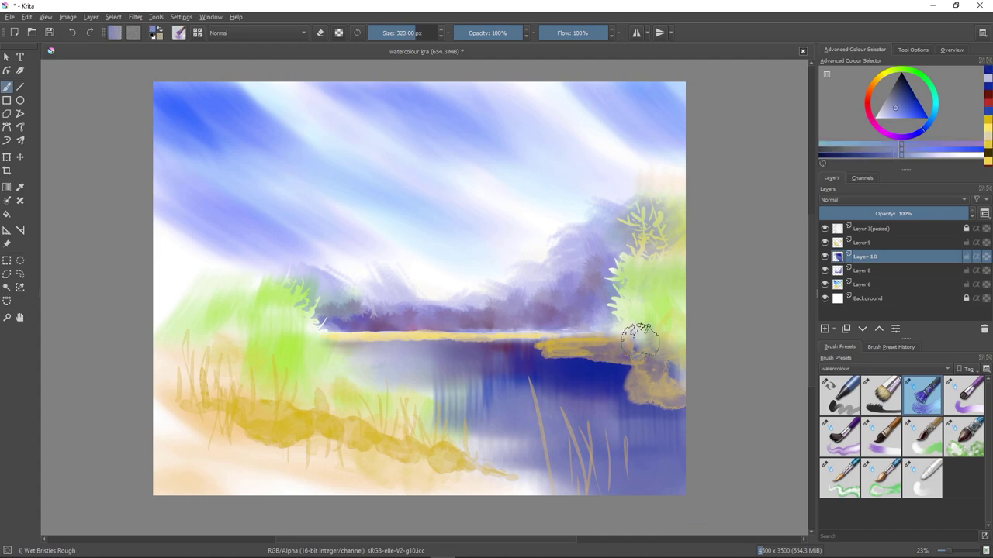
{"action": "left_click_drag", "start_coordinate": [559, 366], "coordinate": [388, 362]}
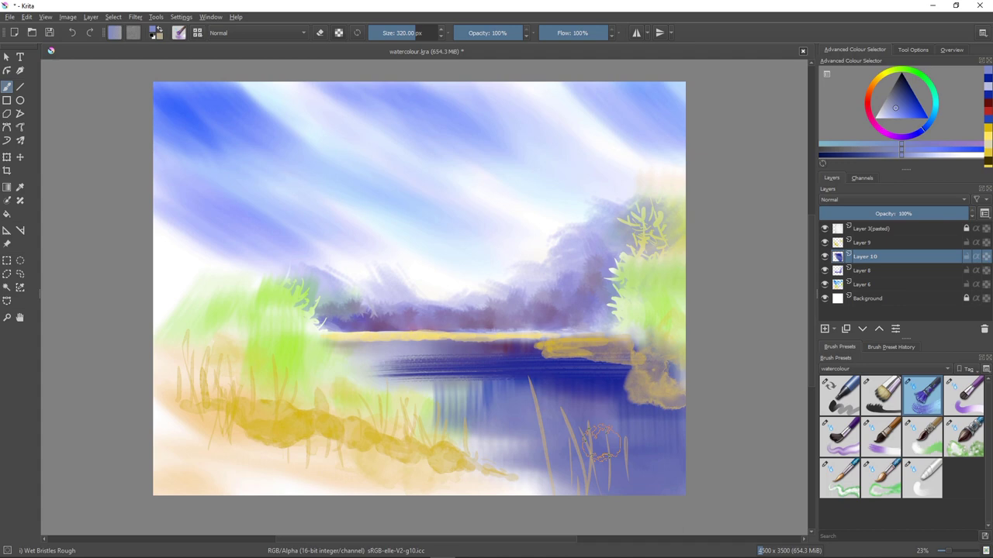
{"action": "key", "text": "ctrl+z"}
{"action": "left_click_drag", "start_coordinate": [370, 354], "coordinate": [633, 386]}
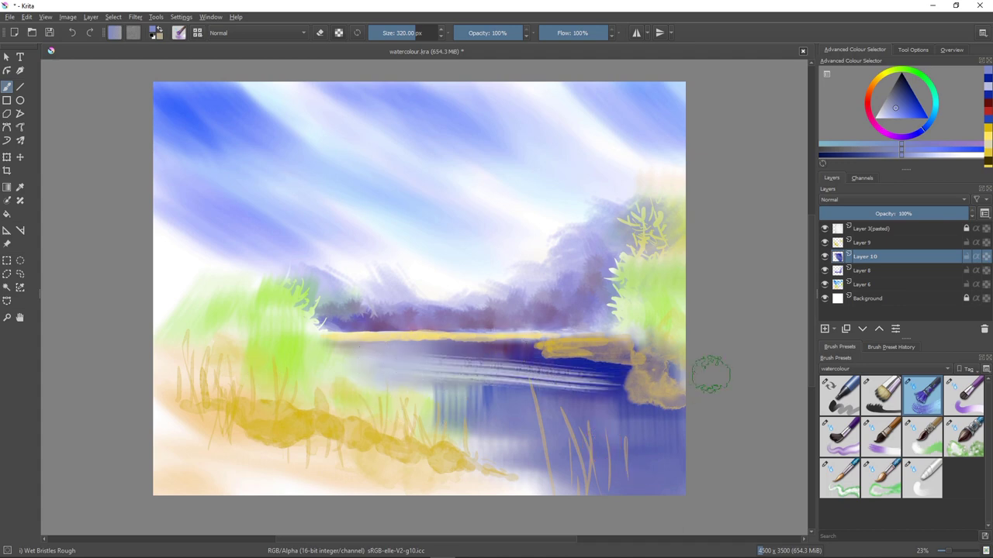
{"action": "key", "text": "ctrl+z"}
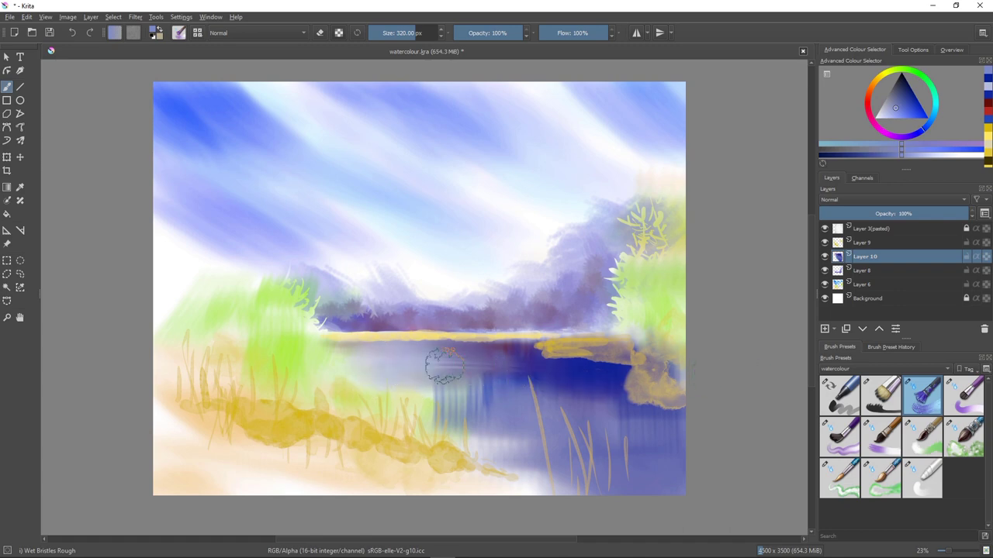
Step: Paint horizontal ripples across the middle of the water, from the left bank to beyond the right edge, with Wet Bristles Rough
{"action": "left_click_drag", "start_coordinate": [385, 383], "coordinate": [711, 385]}
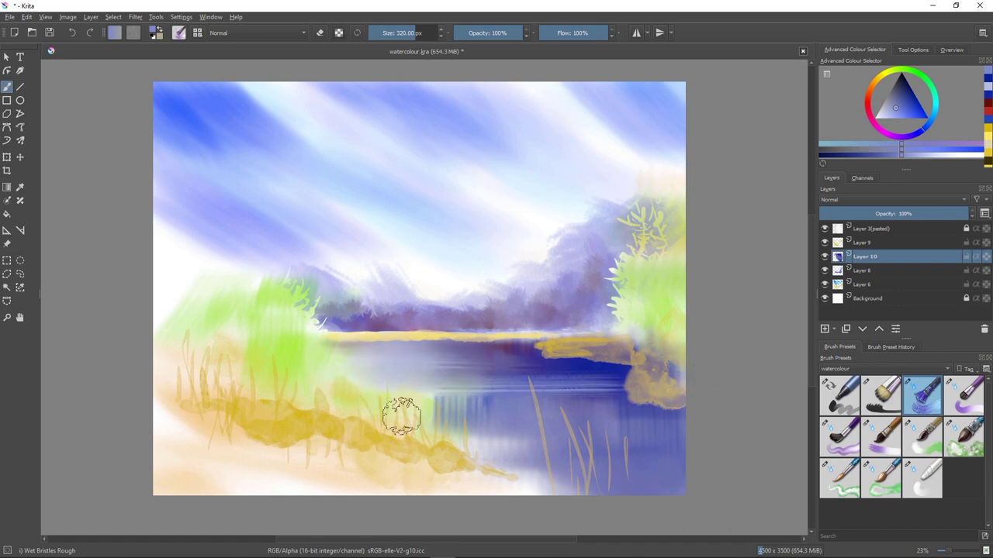
{"action": "left_click_drag", "start_coordinate": [399, 409], "coordinate": [722, 396]}
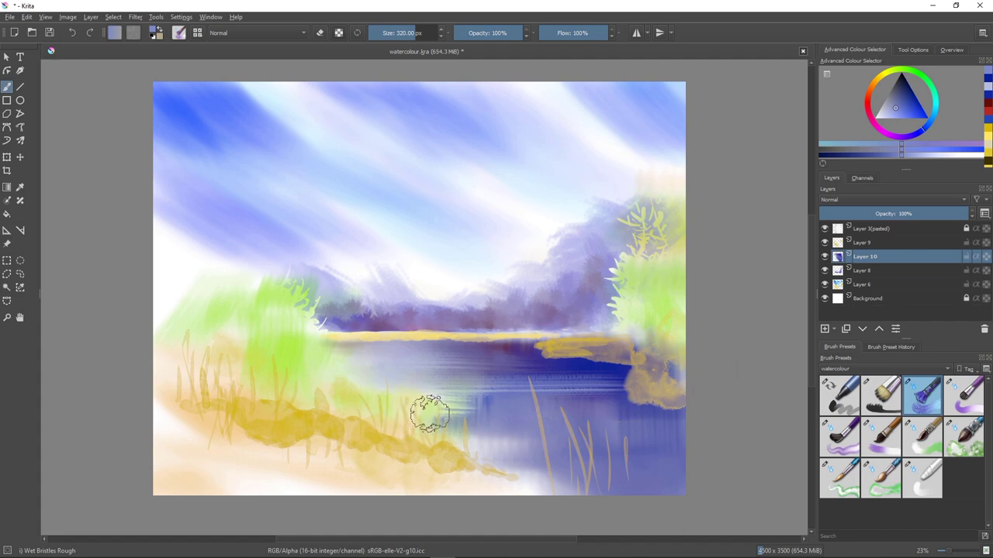
{"action": "mouse_move", "coordinate": [429, 409]}
{"action": "left_mouse_down"}
{"action": "mouse_move", "coordinate": [606, 404]}
{"action": "mouse_move", "coordinate": [760, 421]}
{"action": "left_mouse_up"}
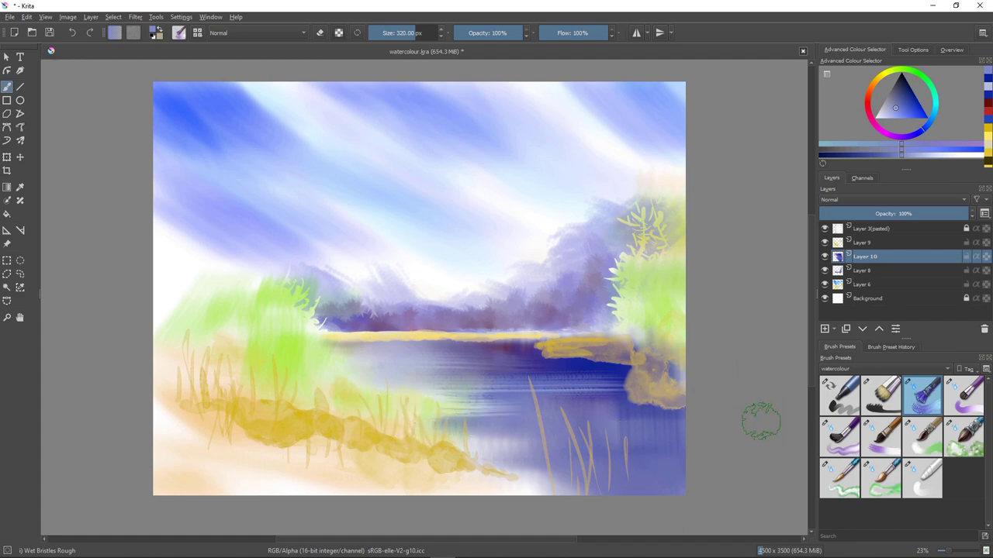
{"action": "left_click_drag", "start_coordinate": [442, 431], "coordinate": [733, 430]}
{"action": "left_click_drag", "start_coordinate": [455, 421], "coordinate": [675, 419]}
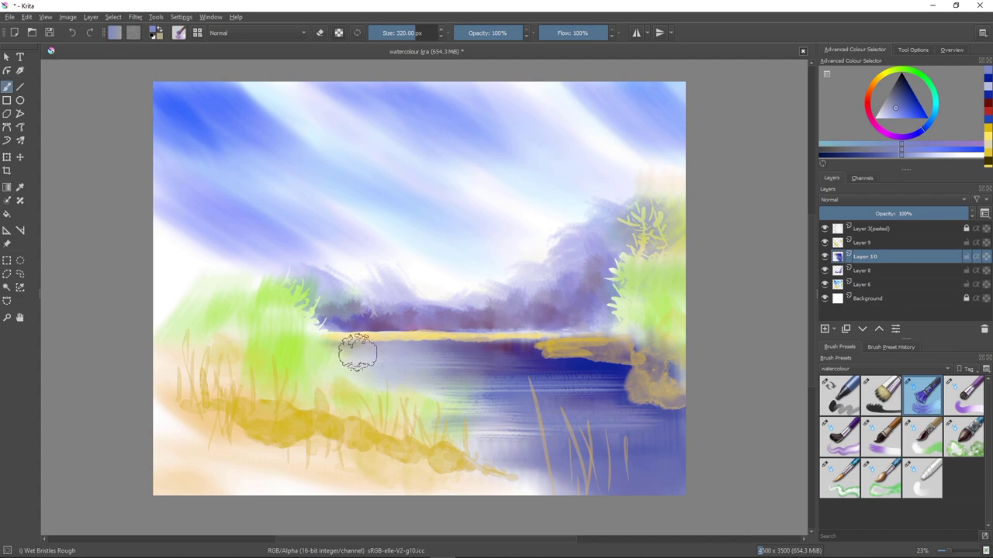
{"action": "left_click_drag", "start_coordinate": [366, 349], "coordinate": [512, 358]}
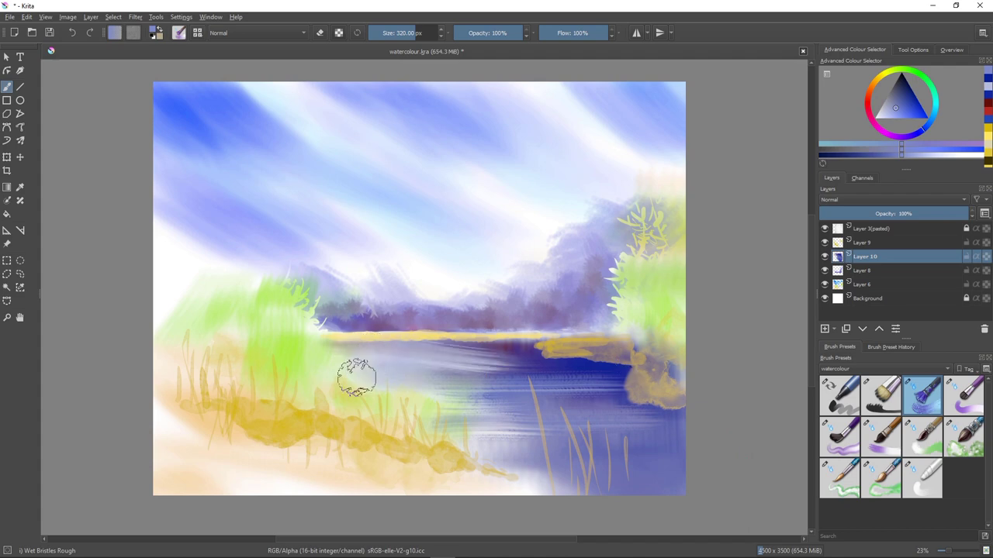
{"action": "key", "text": "ctrl+z"}
{"action": "left_click_drag", "start_coordinate": [324, 354], "coordinate": [461, 357]}
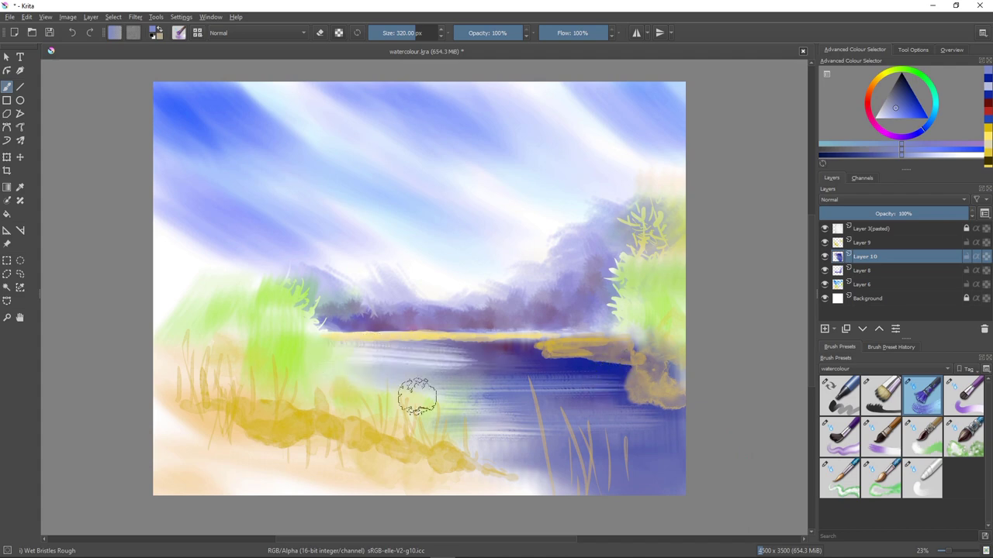
{"action": "key", "text": "ctrl+z"}
{"action": "left_click_drag", "start_coordinate": [312, 356], "coordinate": [490, 364]}
{"action": "key", "text": "ctrl+z"}
Step: Brush short pale horizontal ripples into the water beside the left bank, just below the far shoreline
{"action": "left_click_drag", "start_coordinate": [312, 367], "coordinate": [462, 356]}
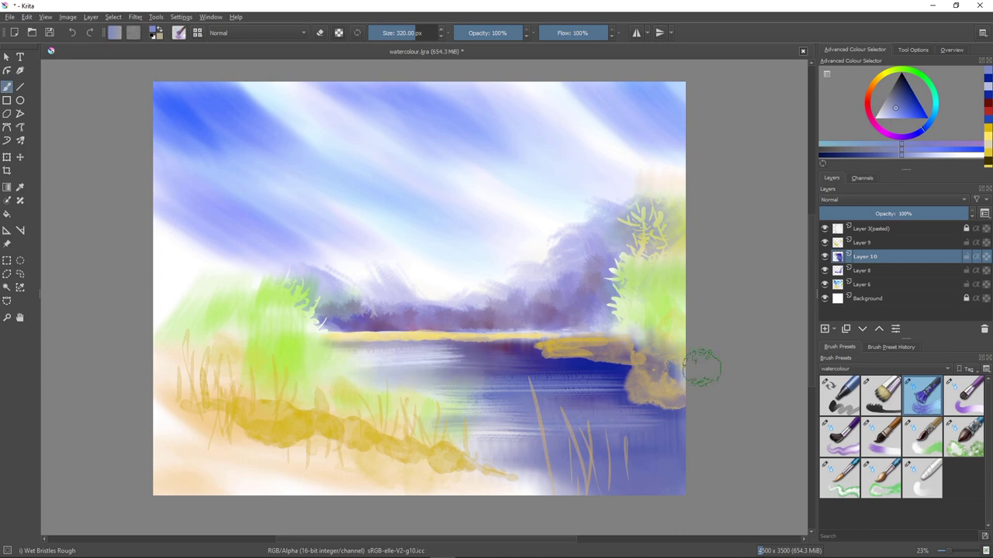
{"action": "left_click_drag", "start_coordinate": [349, 370], "coordinate": [435, 372]}
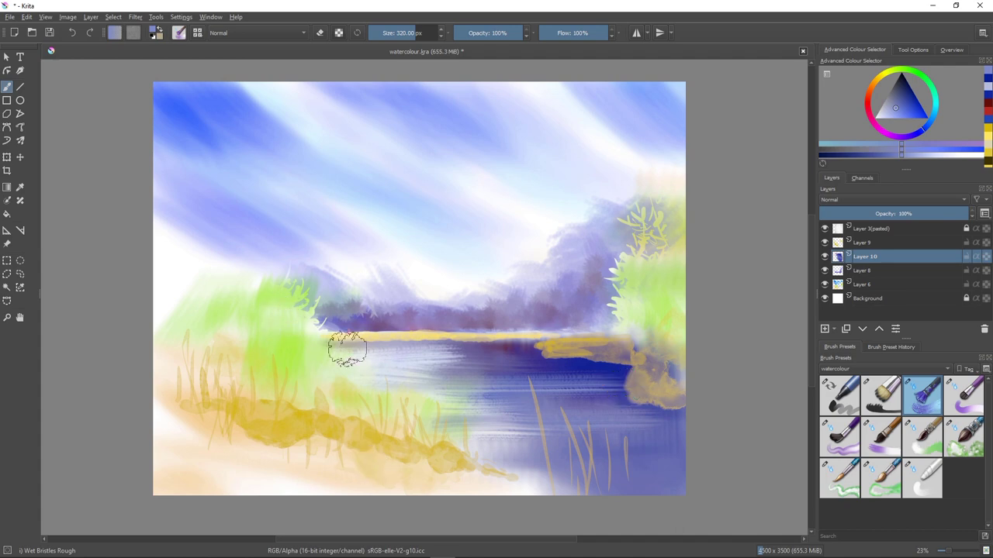
Step: Choose a dark green and paint a bushy tree mass on the left bank with Wet Bristles Rough, reducing the brush to 281 px
{"action": "left_click", "coordinate": [921, 74]}
{"action": "mouse_move", "coordinate": [897, 106]}
{"action": "left_mouse_down"}
{"action": "mouse_move", "coordinate": [904, 95]}
{"action": "mouse_move", "coordinate": [917, 101]}
{"action": "mouse_move", "coordinate": [912, 94]}
{"action": "left_mouse_up"}
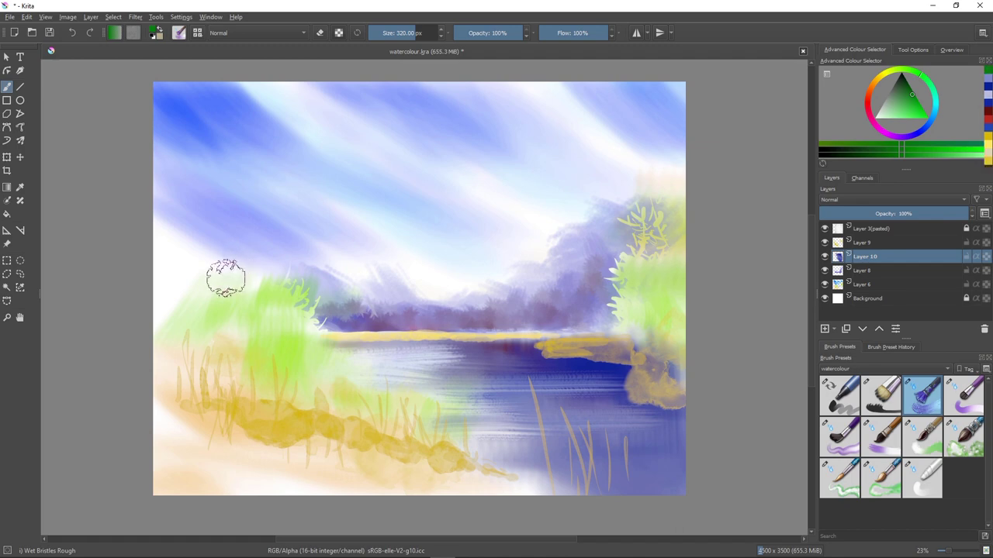
{"action": "mouse_move", "coordinate": [226, 278]}
{"action": "left_mouse_down"}
{"action": "mouse_move", "coordinate": [258, 259]}
{"action": "mouse_move", "coordinate": [225, 274]}
{"action": "mouse_move", "coordinate": [243, 246]}
{"action": "mouse_move", "coordinate": [237, 284]}
{"action": "mouse_move", "coordinate": [247, 260]}
{"action": "mouse_move", "coordinate": [253, 270]}
{"action": "mouse_move", "coordinate": [228, 274]}
{"action": "mouse_move", "coordinate": [211, 225]}
{"action": "mouse_move", "coordinate": [190, 235]}
{"action": "mouse_move", "coordinate": [204, 277]}
{"action": "mouse_move", "coordinate": [223, 251]}
{"action": "mouse_move", "coordinate": [202, 282]}
{"action": "mouse_move", "coordinate": [256, 275]}
{"action": "mouse_move", "coordinate": [250, 260]}
{"action": "mouse_move", "coordinate": [241, 293]}
{"action": "left_mouse_up"}
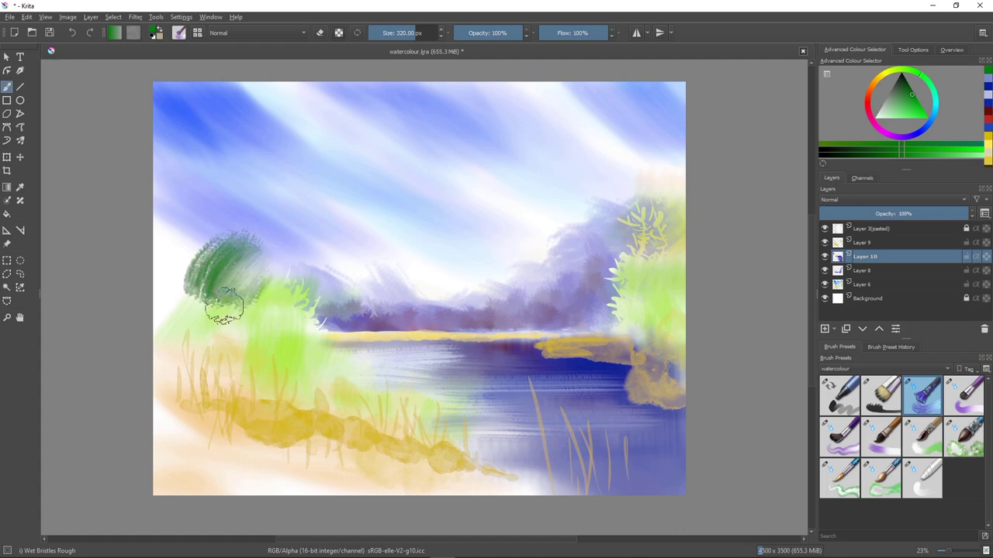
{"action": "key", "text": "bracketleft"}
{"action": "key", "text": "bracketleft"}
{"action": "mouse_move", "coordinate": [190, 261]}
{"action": "left_mouse_down"}
{"action": "mouse_move", "coordinate": [176, 280]}
{"action": "mouse_move", "coordinate": [194, 254]}
{"action": "mouse_move", "coordinate": [180, 275]}
{"action": "mouse_move", "coordinate": [172, 268]}
{"action": "mouse_move", "coordinate": [246, 285]}
{"action": "mouse_move", "coordinate": [229, 320]}
{"action": "mouse_move", "coordinate": [259, 310]}
{"action": "mouse_move", "coordinate": [249, 341]}
{"action": "mouse_move", "coordinate": [264, 337]}
{"action": "mouse_move", "coordinate": [264, 292]}
{"action": "mouse_move", "coordinate": [226, 336]}
{"action": "mouse_move", "coordinate": [260, 270]}
{"action": "mouse_move", "coordinate": [230, 282]}
{"action": "mouse_move", "coordinate": [242, 261]}
{"action": "mouse_move", "coordinate": [256, 306]}
{"action": "mouse_move", "coordinate": [227, 316]}
{"action": "mouse_move", "coordinate": [267, 317]}
{"action": "mouse_move", "coordinate": [236, 325]}
{"action": "mouse_move", "coordinate": [246, 336]}
{"action": "mouse_move", "coordinate": [242, 312]}
{"action": "mouse_move", "coordinate": [214, 343]}
{"action": "left_mouse_up"}
{"action": "mouse_move", "coordinate": [203, 263]}
{"action": "left_mouse_down"}
{"action": "mouse_move", "coordinate": [187, 292]}
{"action": "mouse_move", "coordinate": [217, 250]}
{"action": "mouse_move", "coordinate": [174, 252]}
{"action": "left_mouse_up"}
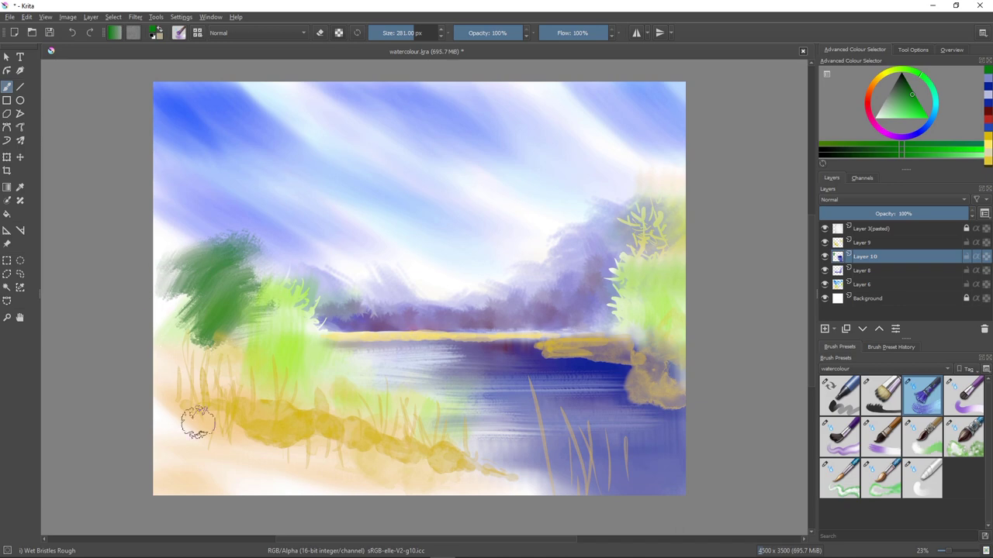
Step: Extend the green foliage to the left edge and down over the light green bush with Wet Textured Soft at 246 px
{"action": "left_click", "coordinate": [881, 438]}
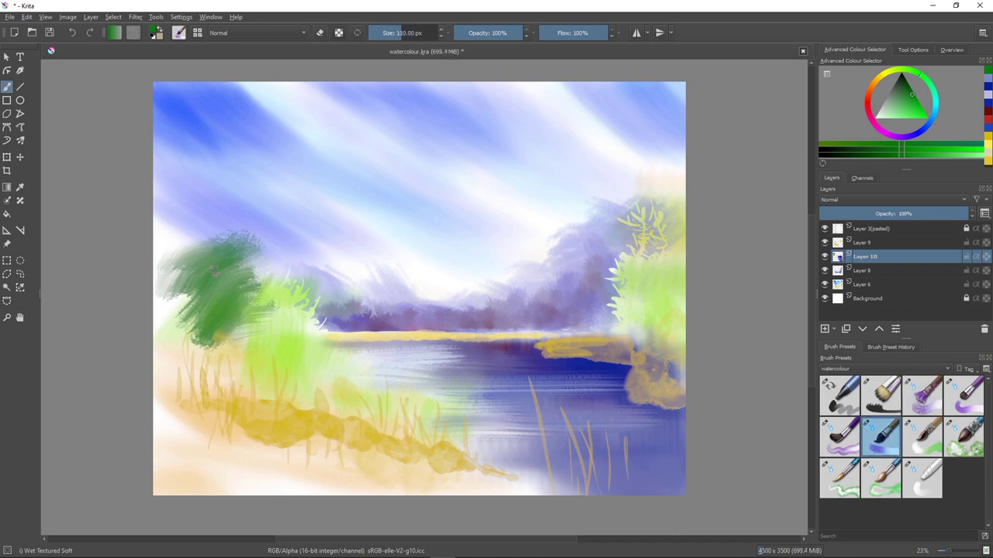
{"action": "left_click_drag", "start_coordinate": [214, 271], "coordinate": [183, 305]}
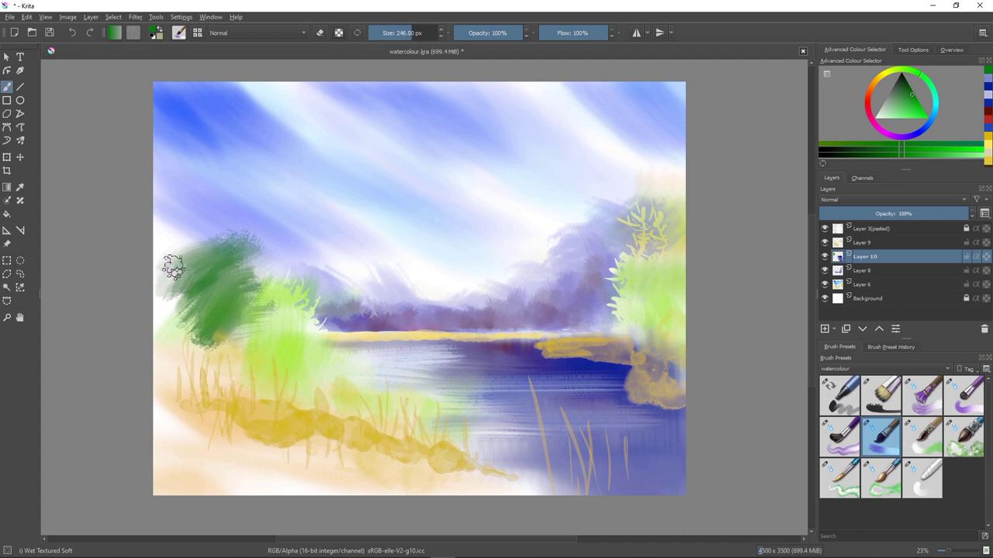
{"action": "mouse_move", "coordinate": [173, 267]}
{"action": "left_mouse_down"}
{"action": "mouse_move", "coordinate": [180, 301]}
{"action": "mouse_move", "coordinate": [201, 297]}
{"action": "mouse_move", "coordinate": [165, 335]}
{"action": "left_mouse_up"}
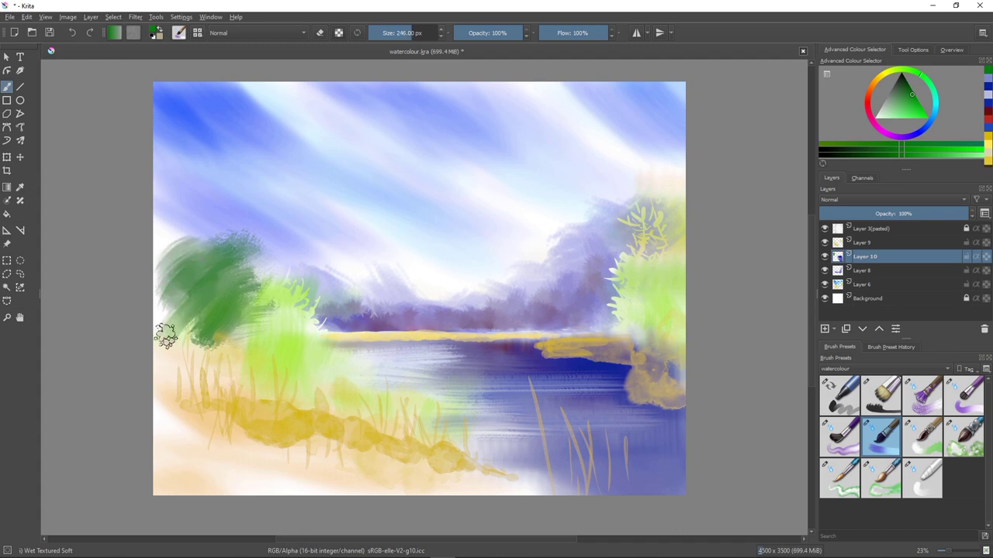
{"action": "mouse_move", "coordinate": [273, 305]}
{"action": "left_mouse_down"}
{"action": "mouse_move", "coordinate": [240, 331]}
{"action": "mouse_move", "coordinate": [254, 290]}
{"action": "left_mouse_up"}
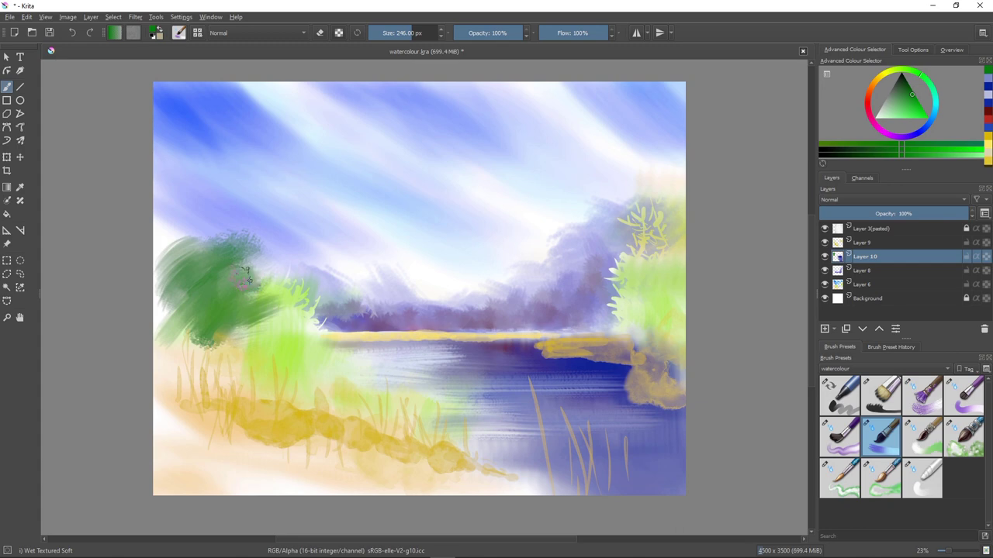
{"action": "mouse_move", "coordinate": [252, 334]}
{"action": "left_mouse_down"}
{"action": "mouse_move", "coordinate": [280, 328]}
{"action": "mouse_move", "coordinate": [271, 354]}
{"action": "mouse_move", "coordinate": [279, 347]}
{"action": "mouse_move", "coordinate": [283, 359]}
{"action": "mouse_move", "coordinate": [275, 393]}
{"action": "mouse_move", "coordinate": [273, 373]}
{"action": "mouse_move", "coordinate": [266, 393]}
{"action": "mouse_move", "coordinate": [275, 367]}
{"action": "mouse_move", "coordinate": [285, 373]}
{"action": "mouse_move", "coordinate": [256, 409]}
{"action": "mouse_move", "coordinate": [258, 344]}
{"action": "mouse_move", "coordinate": [242, 371]}
{"action": "mouse_move", "coordinate": [245, 341]}
{"action": "left_mouse_up"}
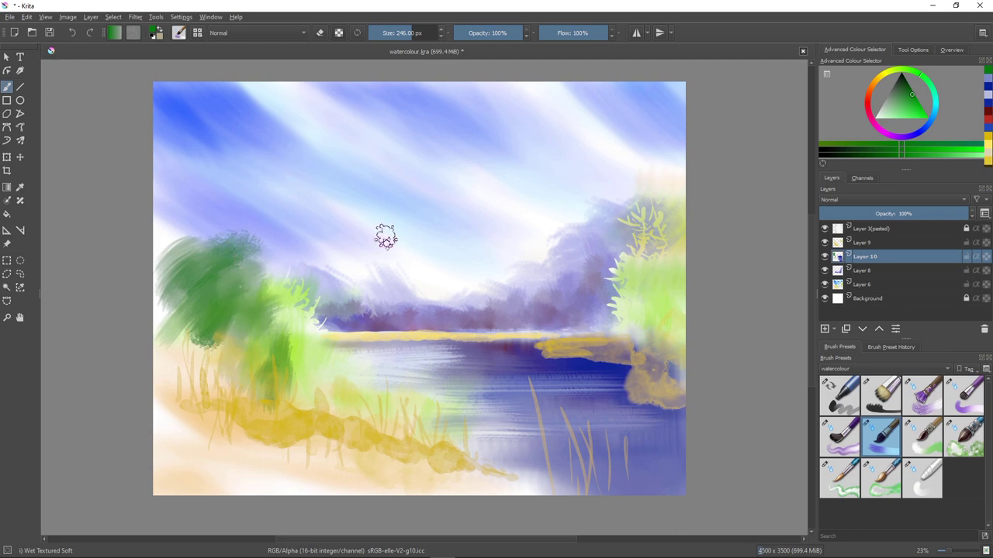
{"action": "key", "text": "bracketright"}
{"action": "key", "text": "bracketright"}
{"action": "key", "text": "bracketright"}
{"action": "key", "text": "bracketright"}
{"action": "key", "text": "bracketright"}
{"action": "key", "text": "bracketright"}
{"action": "key", "text": "bracketright"}
{"action": "key", "text": "bracketright"}
{"action": "key", "text": "bracketright"}
{"action": "key", "text": "bracketright"}
{"action": "key", "text": "bracketright"}
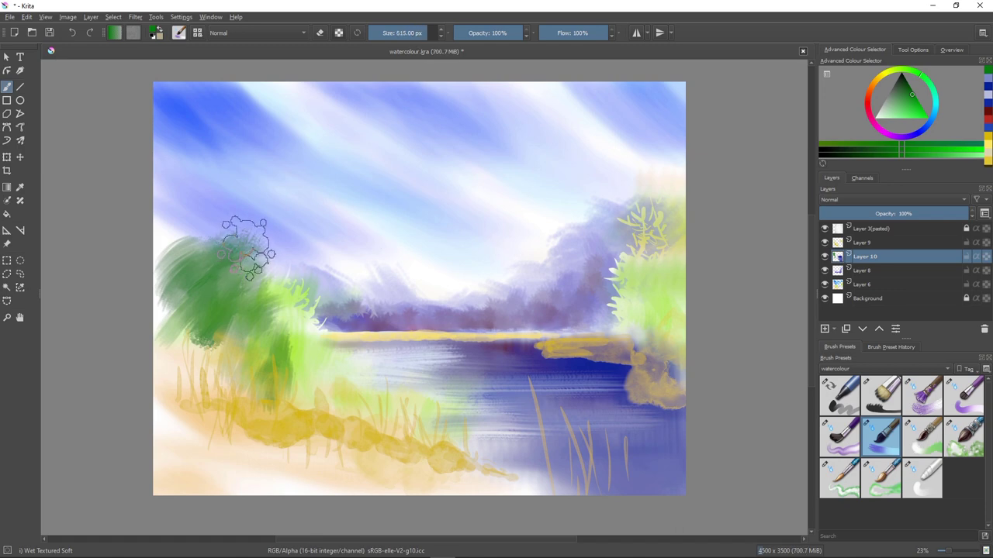
Step: Reduce the brush to about 126 px, darken the green and paint deep shadows beneath the left tree
{"action": "key", "text": "bracketleft"}
{"action": "key", "text": "bracketleft"}
{"action": "key", "text": "bracketleft"}
{"action": "key", "text": "bracketleft"}
{"action": "key", "text": "bracketleft"}
{"action": "key", "text": "bracketleft"}
{"action": "key", "text": "bracketleft"}
{"action": "key", "text": "bracketleft"}
{"action": "key", "text": "bracketleft"}
{"action": "key", "text": "bracketleft"}
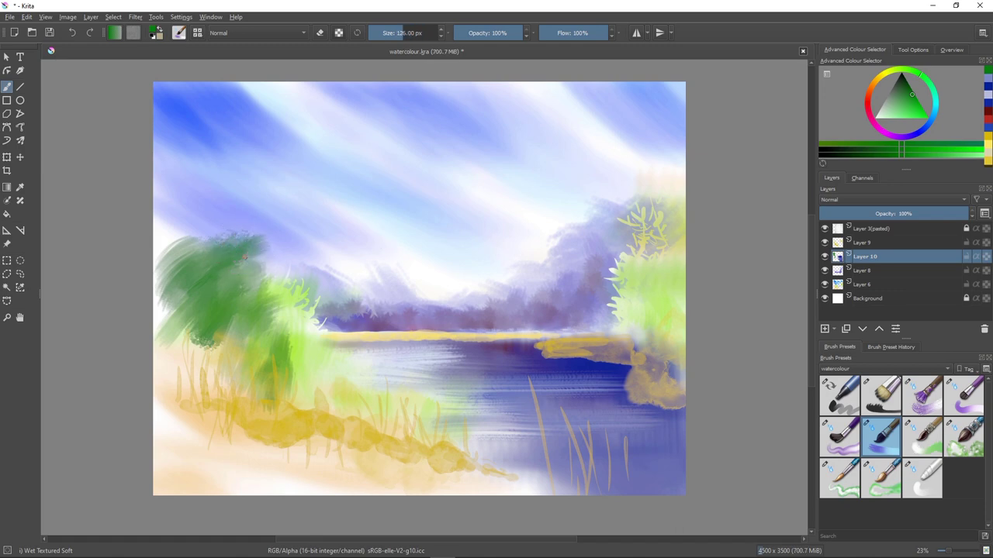
{"action": "key", "text": "k"}
{"action": "key", "text": "k"}
{"action": "key", "text": "k"}
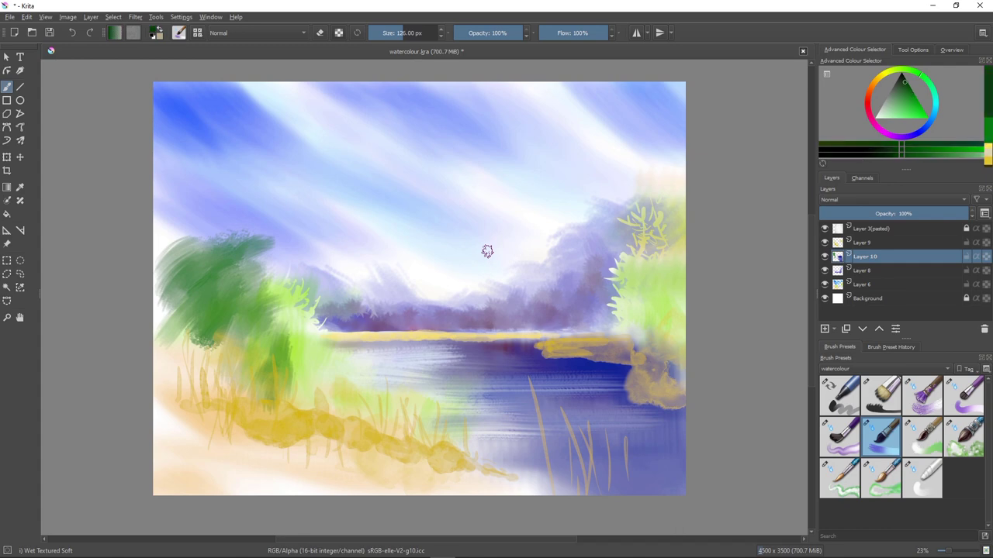
{"action": "mouse_move", "coordinate": [193, 322]}
{"action": "left_mouse_down"}
{"action": "mouse_move", "coordinate": [219, 330]}
{"action": "mouse_move", "coordinate": [212, 358]}
{"action": "mouse_move", "coordinate": [232, 341]}
{"action": "left_mouse_up"}
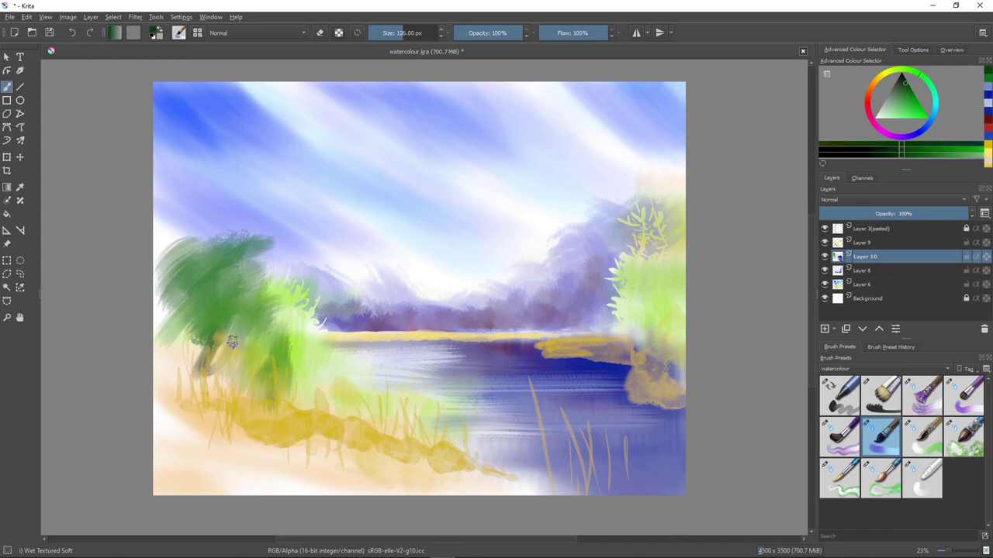
{"action": "mouse_move", "coordinate": [204, 373]}
{"action": "left_mouse_down"}
{"action": "mouse_move", "coordinate": [228, 350]}
{"action": "mouse_move", "coordinate": [237, 376]}
{"action": "mouse_move", "coordinate": [253, 359]}
{"action": "mouse_move", "coordinate": [223, 387]}
{"action": "left_mouse_up"}
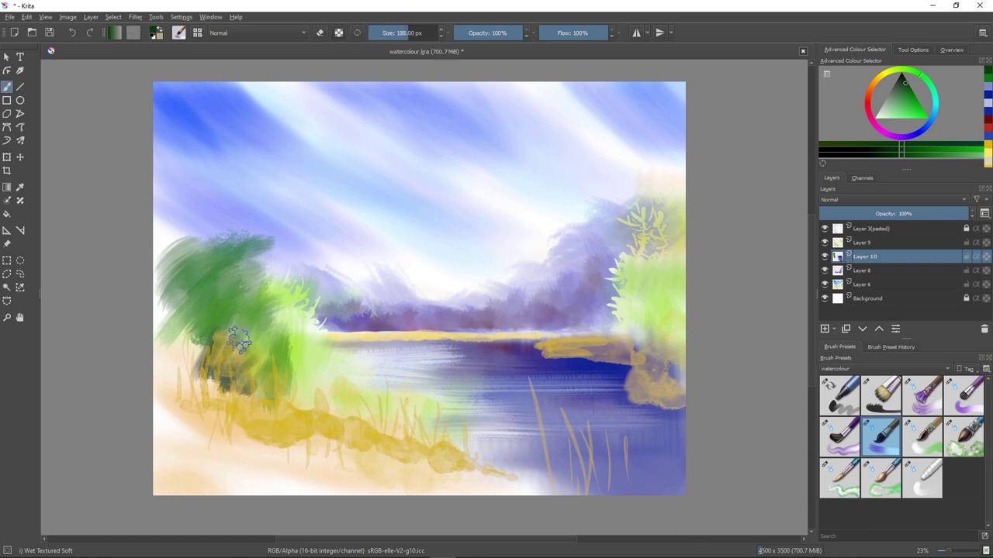
Step: Enlarge the brush to 300 px and broaden the dark green shadows between the left tree and the light green bush
{"action": "key", "text": "bracketright"}
{"action": "key", "text": "bracketright"}
{"action": "key", "text": "bracketright"}
{"action": "key", "text": "bracketright"}
{"action": "key", "text": "bracketright"}
{"action": "key", "text": "bracketright"}
{"action": "key", "text": "bracketright"}
{"action": "mouse_move", "coordinate": [249, 325]}
{"action": "left_mouse_down"}
{"action": "mouse_move", "coordinate": [238, 358]}
{"action": "mouse_move", "coordinate": [259, 384]}
{"action": "left_mouse_up"}
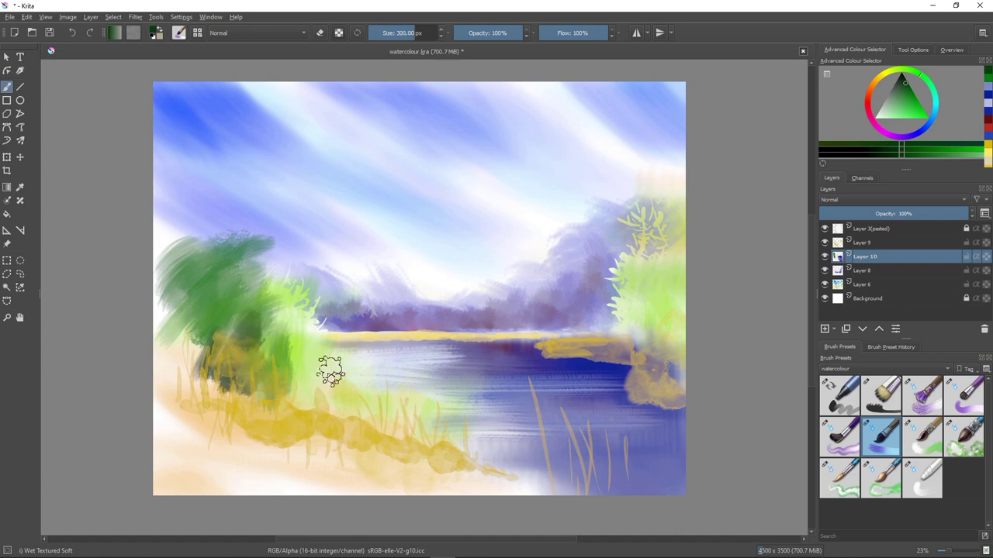
Step: Paint blue-violet and dark purple shadows beneath the left tree, extending them to the canvas edge and along the grass
{"action": "left_click", "coordinate": [466, 320], "text": "ctrl"}
{"action": "left_click", "coordinate": [907, 107]}
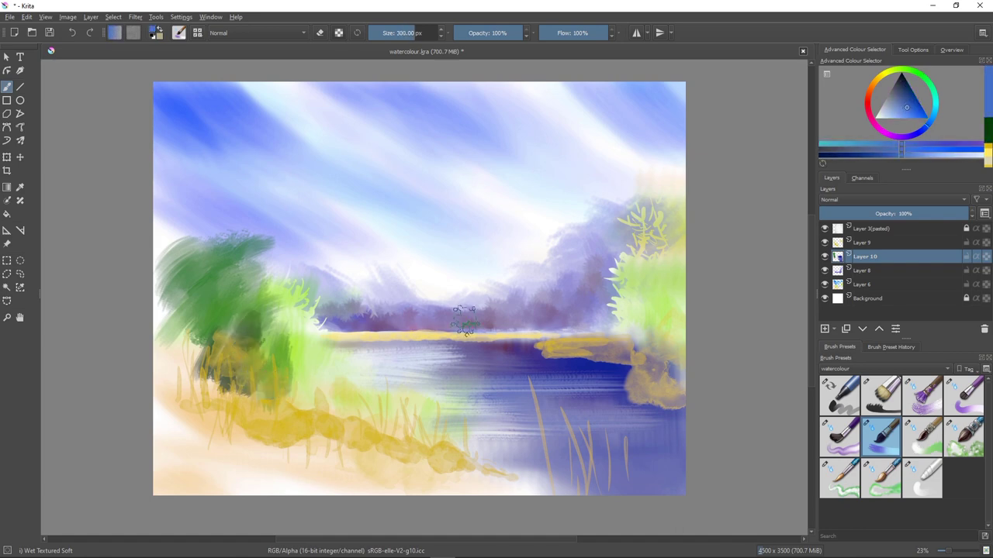
{"action": "left_click", "coordinate": [466, 319], "text": "ctrl"}
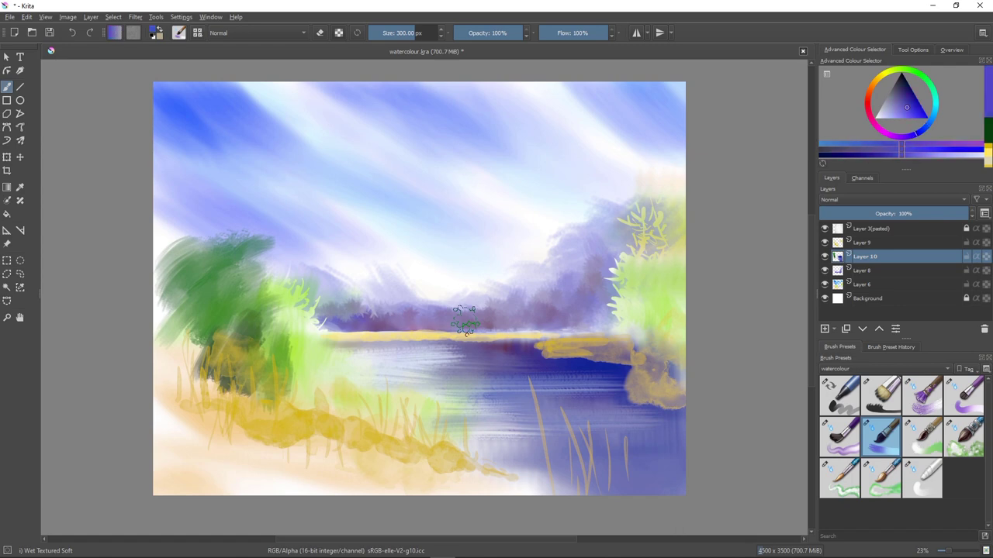
{"action": "mouse_move", "coordinate": [236, 380]}
{"action": "left_mouse_down"}
{"action": "mouse_move", "coordinate": [286, 397]}
{"action": "mouse_move", "coordinate": [232, 385]}
{"action": "mouse_move", "coordinate": [211, 397]}
{"action": "mouse_move", "coordinate": [231, 337]}
{"action": "mouse_move", "coordinate": [233, 356]}
{"action": "mouse_move", "coordinate": [197, 363]}
{"action": "mouse_move", "coordinate": [244, 394]}
{"action": "left_mouse_up"}
{"action": "left_click", "coordinate": [524, 346], "text": "ctrl"}
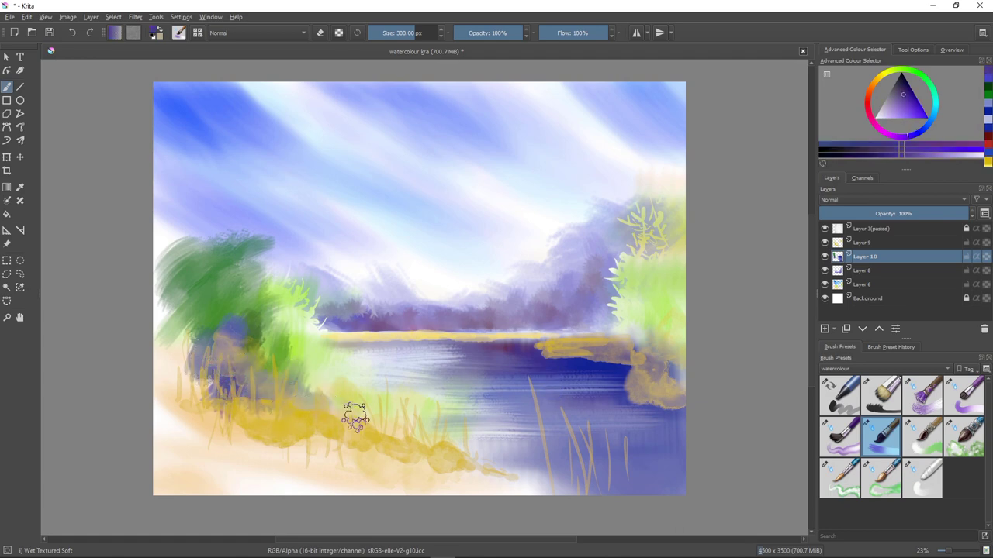
{"action": "mouse_move", "coordinate": [202, 325]}
{"action": "left_mouse_down"}
{"action": "mouse_move", "coordinate": [187, 356]}
{"action": "mouse_move", "coordinate": [218, 327]}
{"action": "mouse_move", "coordinate": [197, 350]}
{"action": "mouse_move", "coordinate": [197, 373]}
{"action": "mouse_move", "coordinate": [224, 398]}
{"action": "mouse_move", "coordinate": [164, 395]}
{"action": "mouse_move", "coordinate": [182, 302]}
{"action": "mouse_move", "coordinate": [156, 352]}
{"action": "mouse_move", "coordinate": [185, 295]}
{"action": "mouse_move", "coordinate": [159, 309]}
{"action": "mouse_move", "coordinate": [163, 350]}
{"action": "mouse_move", "coordinate": [204, 380]}
{"action": "left_mouse_up"}
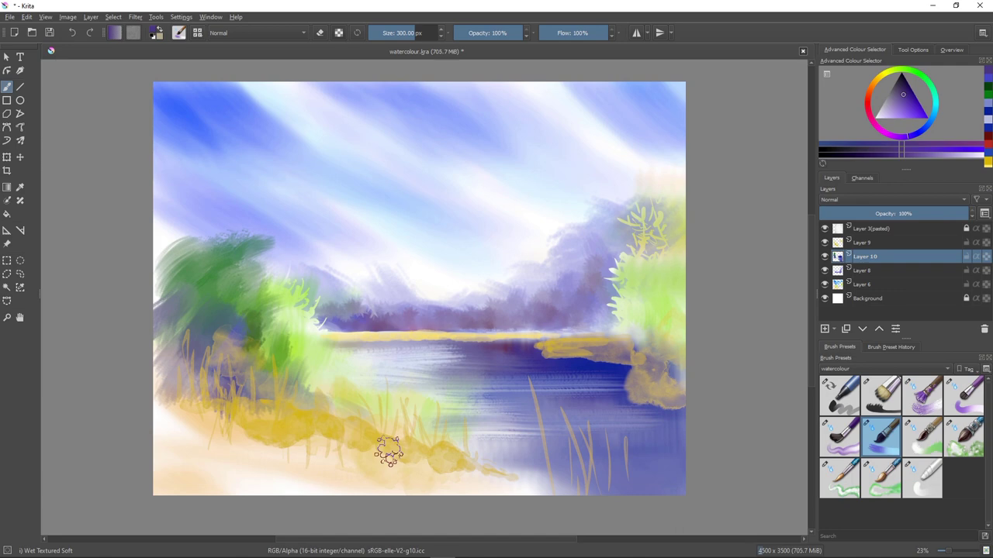
Step: Hide Layer 9 and extend the dark purple shadows along the left bank below the light green bush
{"action": "left_click", "coordinate": [824, 243]}
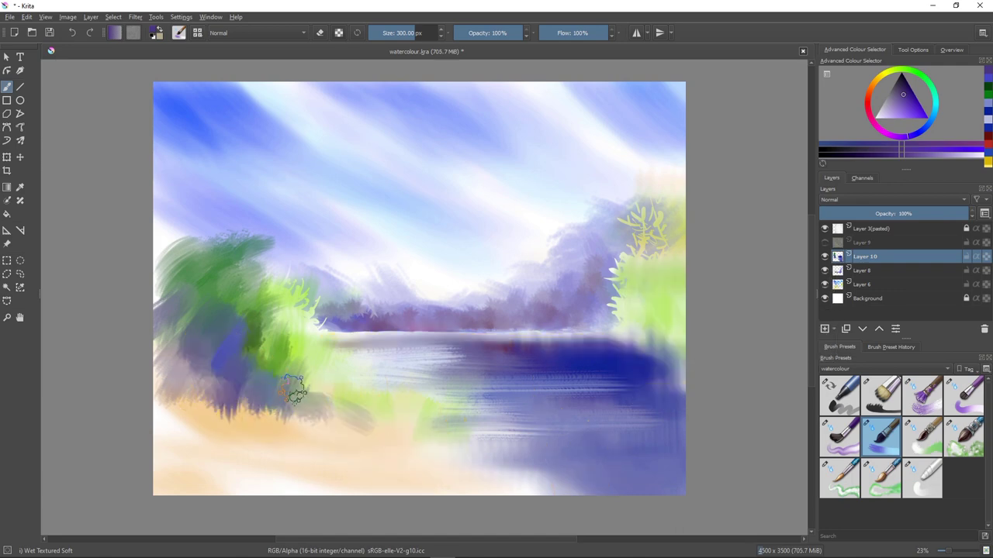
{"action": "mouse_move", "coordinate": [298, 380]}
{"action": "left_mouse_down"}
{"action": "mouse_move", "coordinate": [284, 409]}
{"action": "mouse_move", "coordinate": [309, 396]}
{"action": "mouse_move", "coordinate": [353, 424]}
{"action": "left_mouse_up"}
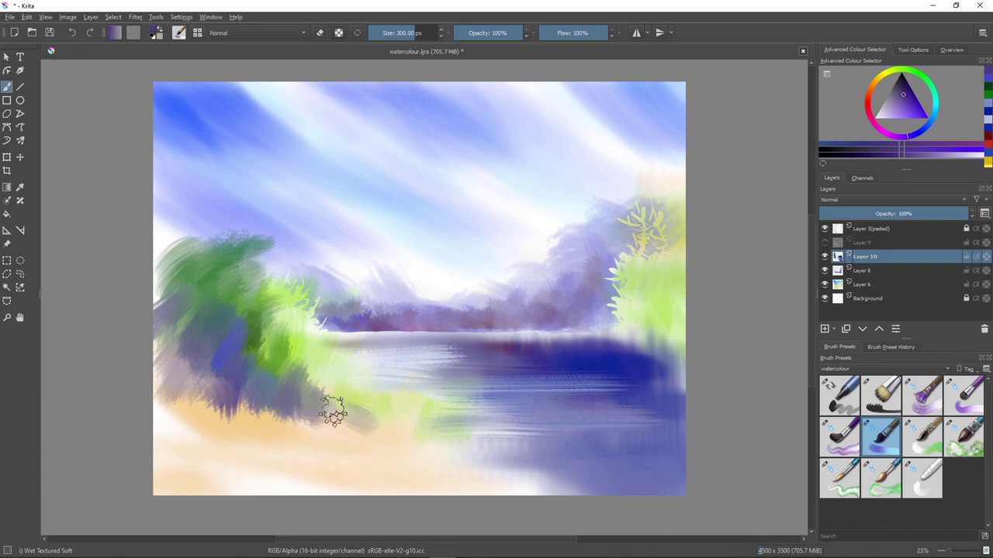
{"action": "mouse_move", "coordinate": [314, 396]}
{"action": "left_mouse_down"}
{"action": "mouse_move", "coordinate": [314, 422]}
{"action": "mouse_move", "coordinate": [309, 402]}
{"action": "mouse_move", "coordinate": [374, 428]}
{"action": "mouse_move", "coordinate": [331, 423]}
{"action": "left_mouse_up"}
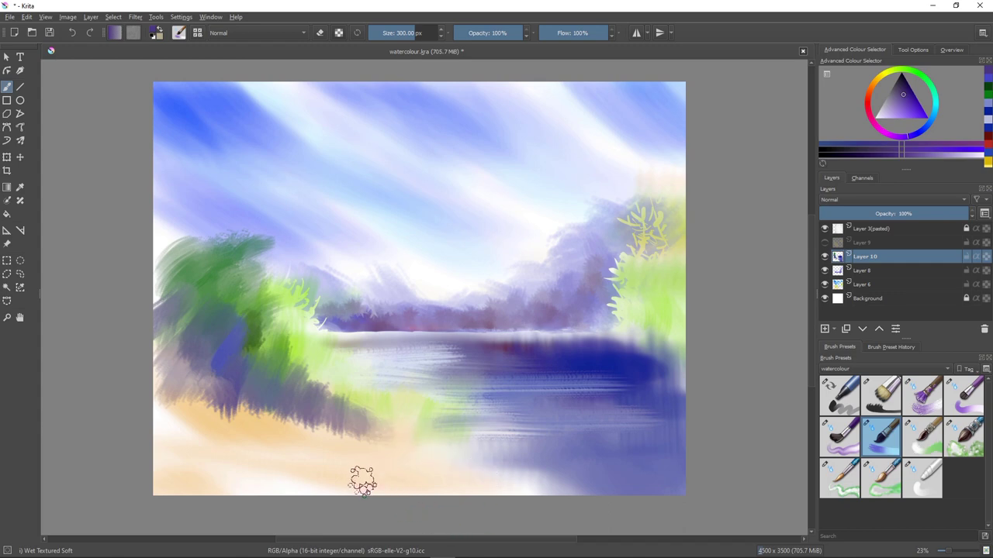
Step: Extend the dark purple grassy shadows along the left bank to the water's edge with textured strokes
{"action": "mouse_move", "coordinate": [370, 449]}
{"action": "left_mouse_down"}
{"action": "mouse_move", "coordinate": [397, 449]}
{"action": "mouse_move", "coordinate": [398, 425]}
{"action": "mouse_move", "coordinate": [410, 458]}
{"action": "left_mouse_up"}
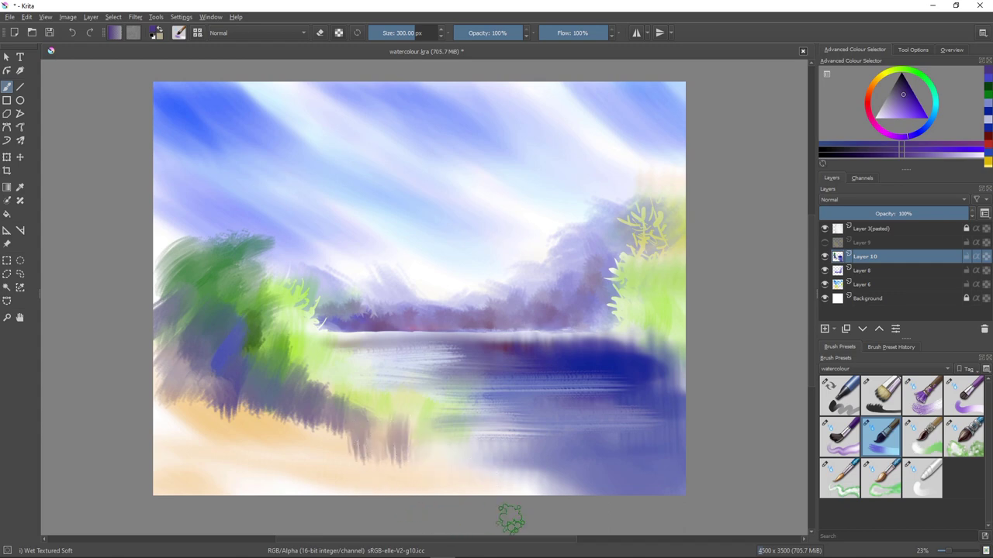
{"action": "mouse_move", "coordinate": [422, 414]}
{"action": "left_mouse_down"}
{"action": "mouse_move", "coordinate": [422, 453]}
{"action": "mouse_move", "coordinate": [441, 437]}
{"action": "mouse_move", "coordinate": [460, 461]}
{"action": "left_mouse_up"}
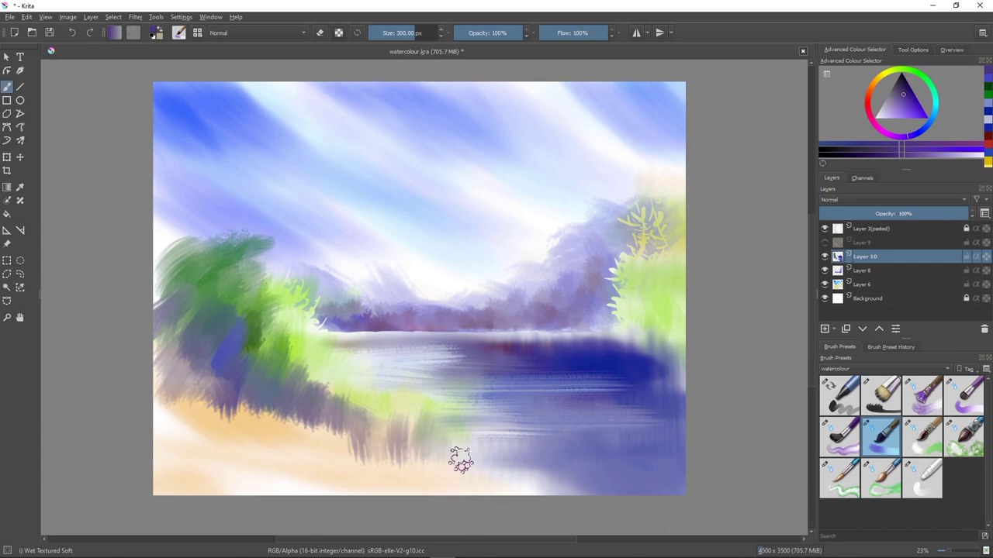
{"action": "mouse_move", "coordinate": [372, 377]}
{"action": "left_mouse_down"}
{"action": "mouse_move", "coordinate": [375, 420]}
{"action": "mouse_move", "coordinate": [385, 386]}
{"action": "mouse_move", "coordinate": [393, 412]}
{"action": "mouse_move", "coordinate": [393, 385]}
{"action": "mouse_move", "coordinate": [396, 416]}
{"action": "mouse_move", "coordinate": [404, 384]}
{"action": "mouse_move", "coordinate": [410, 450]}
{"action": "left_mouse_up"}
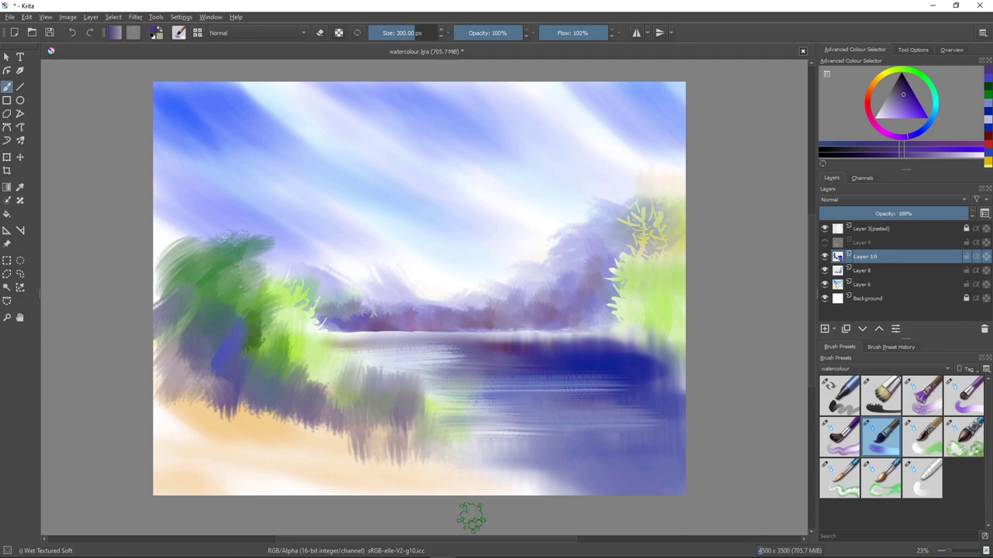
Step: Add a new layer above Layer 10, darken the purple and deepen the shadows at the tip of the left bank
{"action": "key", "text": "Insert"}
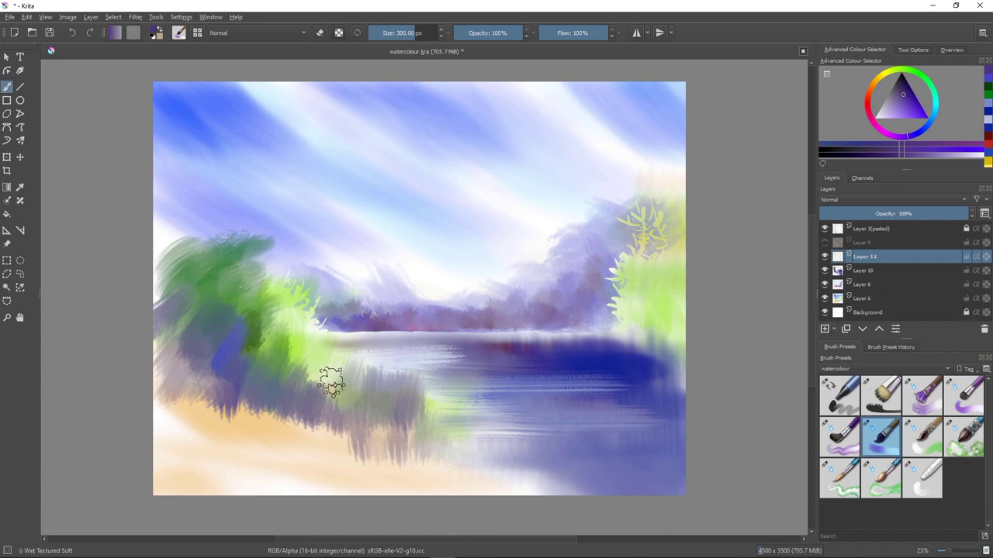
{"action": "left_click_drag", "start_coordinate": [394, 383], "coordinate": [410, 421]}
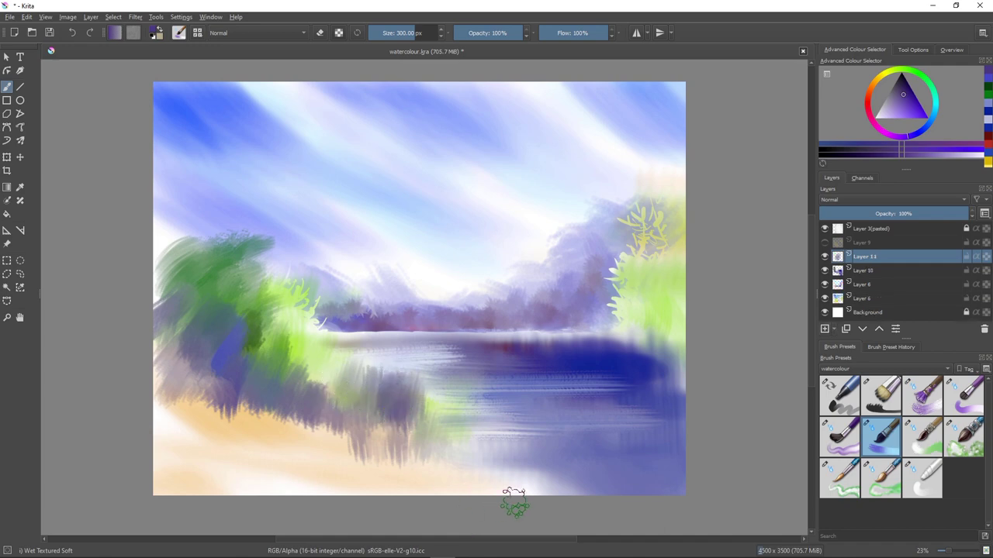
{"action": "key", "text": "l"}
{"action": "key", "text": "l"}
{"action": "key", "text": "l"}
{"action": "key", "text": "l"}
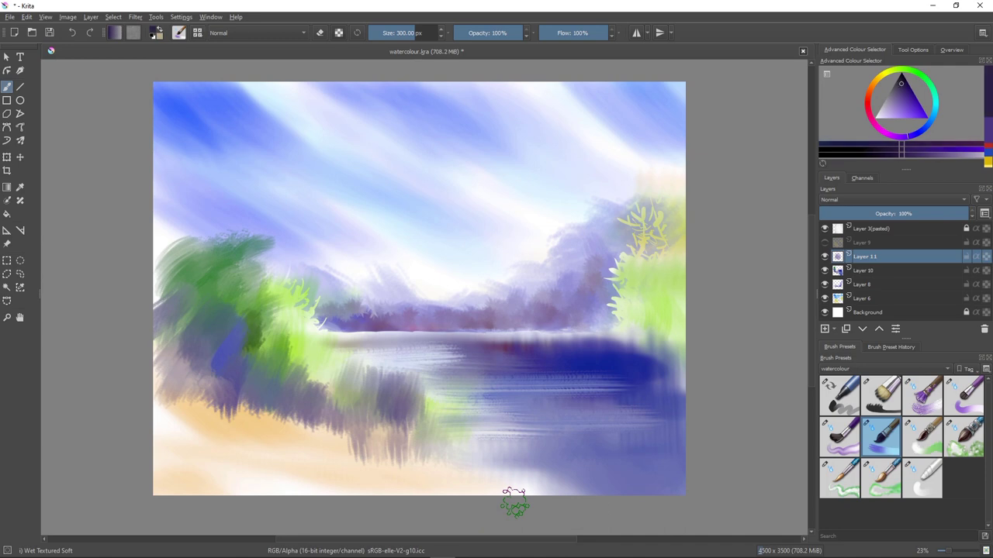
{"action": "mouse_move", "coordinate": [380, 388]}
{"action": "left_mouse_down"}
{"action": "mouse_move", "coordinate": [353, 394]}
{"action": "mouse_move", "coordinate": [352, 380]}
{"action": "mouse_move", "coordinate": [354, 412]}
{"action": "left_mouse_up"}
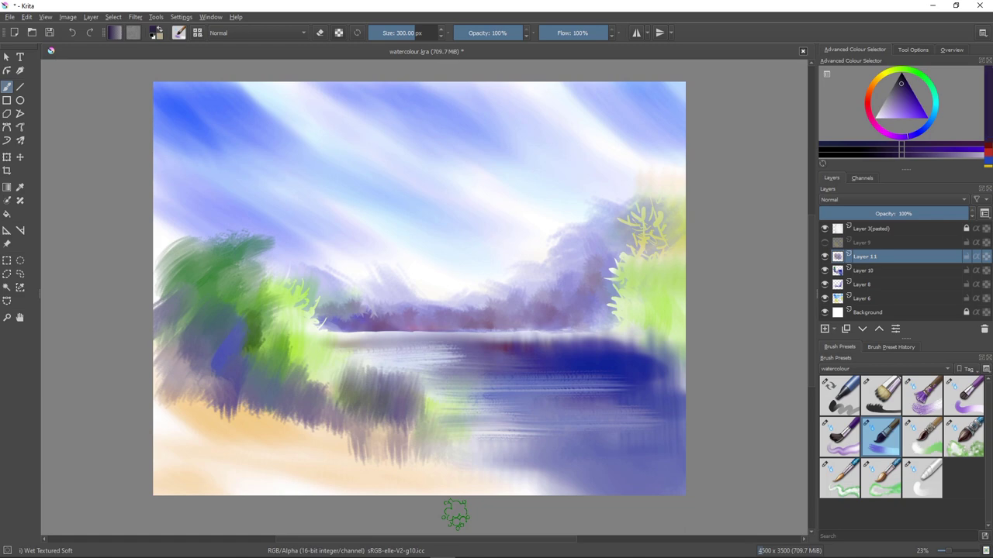
Step: Paint dark green grass along the left bank out over the water, and erase thin horizontal ripples through its lower edge
{"action": "left_click", "coordinate": [921, 74]}
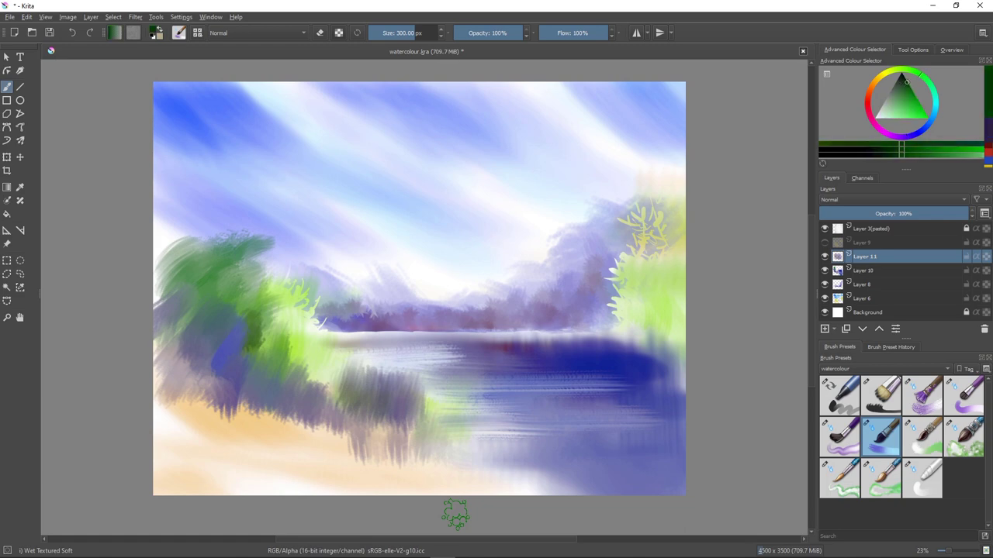
{"action": "mouse_move", "coordinate": [384, 399]}
{"action": "left_mouse_down"}
{"action": "mouse_move", "coordinate": [419, 416]}
{"action": "mouse_move", "coordinate": [365, 405]}
{"action": "mouse_move", "coordinate": [360, 389]}
{"action": "mouse_move", "coordinate": [357, 398]}
{"action": "mouse_move", "coordinate": [346, 354]}
{"action": "mouse_move", "coordinate": [335, 395]}
{"action": "mouse_move", "coordinate": [329, 375]}
{"action": "mouse_move", "coordinate": [289, 369]}
{"action": "mouse_move", "coordinate": [279, 379]}
{"action": "mouse_move", "coordinate": [294, 435]}
{"action": "mouse_move", "coordinate": [334, 411]}
{"action": "mouse_move", "coordinate": [322, 416]}
{"action": "mouse_move", "coordinate": [272, 383]}
{"action": "mouse_move", "coordinate": [273, 364]}
{"action": "mouse_move", "coordinate": [297, 386]}
{"action": "mouse_move", "coordinate": [321, 353]}
{"action": "mouse_move", "coordinate": [326, 374]}
{"action": "mouse_move", "coordinate": [332, 364]}
{"action": "mouse_move", "coordinate": [347, 380]}
{"action": "mouse_move", "coordinate": [356, 361]}
{"action": "mouse_move", "coordinate": [358, 380]}
{"action": "mouse_move", "coordinate": [408, 391]}
{"action": "mouse_move", "coordinate": [435, 456]}
{"action": "mouse_move", "coordinate": [381, 454]}
{"action": "mouse_move", "coordinate": [403, 434]}
{"action": "mouse_move", "coordinate": [379, 408]}
{"action": "mouse_move", "coordinate": [397, 361]}
{"action": "left_mouse_up"}
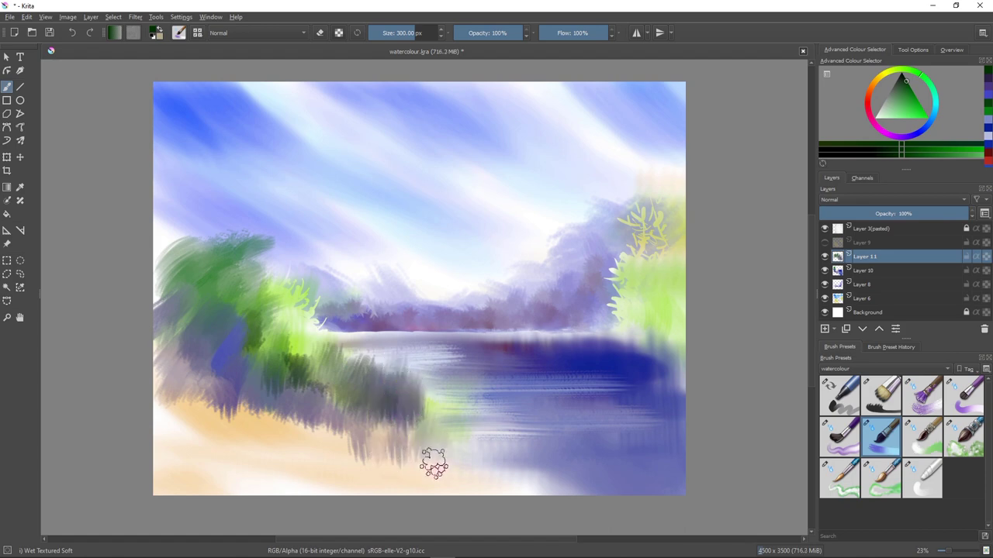
{"action": "mouse_move", "coordinate": [421, 427]}
{"action": "left_mouse_down"}
{"action": "mouse_move", "coordinate": [430, 395]}
{"action": "mouse_move", "coordinate": [436, 420]}
{"action": "mouse_move", "coordinate": [438, 400]}
{"action": "mouse_move", "coordinate": [448, 413]}
{"action": "mouse_move", "coordinate": [452, 402]}
{"action": "mouse_move", "coordinate": [460, 425]}
{"action": "mouse_move", "coordinate": [500, 450]}
{"action": "left_mouse_up"}
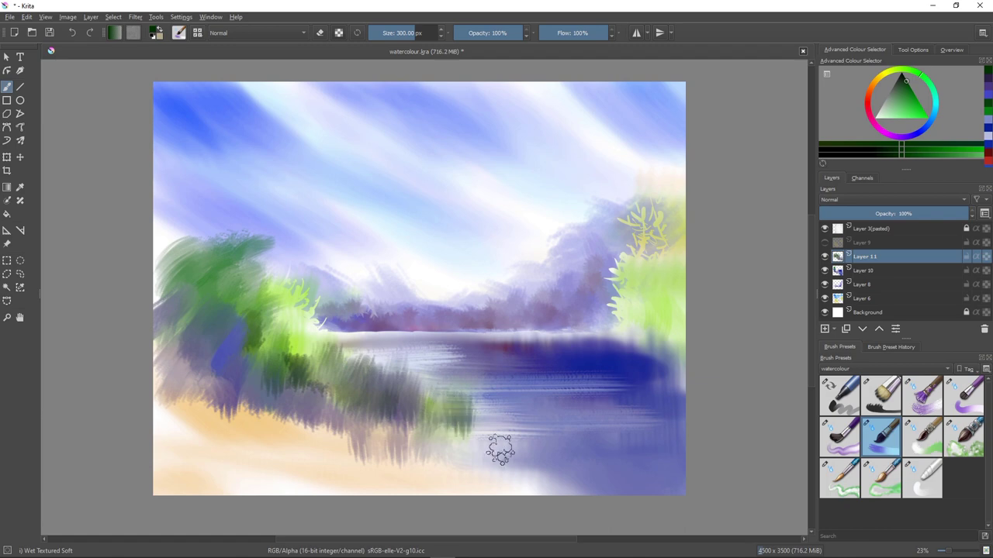
{"action": "key", "text": "e"}
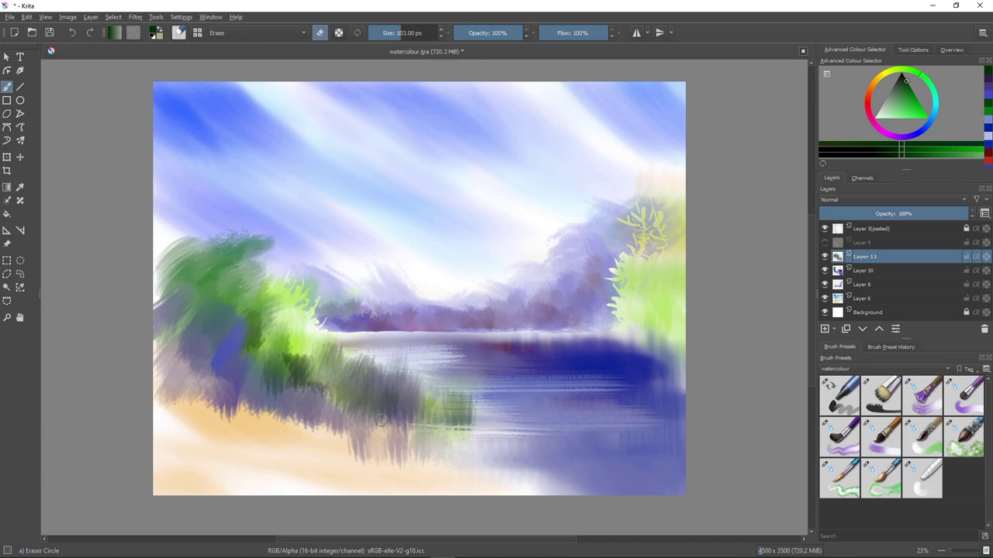
{"action": "left_click_drag", "start_coordinate": [472, 426], "coordinate": [440, 425]}
Step: Paint a large dark green bush with Wet Textured Soft below the light green tree on the right bank
{"action": "left_click", "coordinate": [880, 436]}
{"action": "mouse_move", "coordinate": [654, 328]}
{"action": "left_mouse_down"}
{"action": "mouse_move", "coordinate": [677, 369]}
{"action": "mouse_move", "coordinate": [675, 338]}
{"action": "mouse_move", "coordinate": [648, 350]}
{"action": "mouse_move", "coordinate": [650, 342]}
{"action": "mouse_move", "coordinate": [684, 410]}
{"action": "mouse_move", "coordinate": [657, 391]}
{"action": "mouse_move", "coordinate": [615, 411]}
{"action": "left_mouse_up"}
{"action": "mouse_move", "coordinate": [678, 483]}
{"action": "left_mouse_down"}
{"action": "mouse_move", "coordinate": [663, 411]}
{"action": "mouse_move", "coordinate": [595, 403]}
{"action": "mouse_move", "coordinate": [684, 438]}
{"action": "mouse_move", "coordinate": [611, 438]}
{"action": "mouse_move", "coordinate": [605, 427]}
{"action": "mouse_move", "coordinate": [585, 436]}
{"action": "mouse_move", "coordinate": [597, 423]}
{"action": "mouse_move", "coordinate": [648, 419]}
{"action": "mouse_move", "coordinate": [595, 446]}
{"action": "mouse_move", "coordinate": [664, 458]}
{"action": "mouse_move", "coordinate": [581, 379]}
{"action": "mouse_move", "coordinate": [610, 432]}
{"action": "mouse_move", "coordinate": [563, 429]}
{"action": "mouse_move", "coordinate": [560, 418]}
{"action": "mouse_move", "coordinate": [629, 397]}
{"action": "mouse_move", "coordinate": [613, 369]}
{"action": "mouse_move", "coordinate": [652, 403]}
{"action": "mouse_move", "coordinate": [667, 374]}
{"action": "mouse_move", "coordinate": [685, 377]}
{"action": "mouse_move", "coordinate": [623, 423]}
{"action": "mouse_move", "coordinate": [650, 360]}
{"action": "mouse_move", "coordinate": [648, 427]}
{"action": "mouse_move", "coordinate": [692, 454]}
{"action": "mouse_move", "coordinate": [639, 446]}
{"action": "mouse_move", "coordinate": [681, 450]}
{"action": "left_mouse_up"}
{"action": "mouse_move", "coordinate": [664, 348]}
{"action": "left_mouse_down"}
{"action": "mouse_move", "coordinate": [667, 326]}
{"action": "mouse_move", "coordinate": [680, 349]}
{"action": "mouse_move", "coordinate": [671, 335]}
{"action": "mouse_move", "coordinate": [683, 329]}
{"action": "left_mouse_up"}
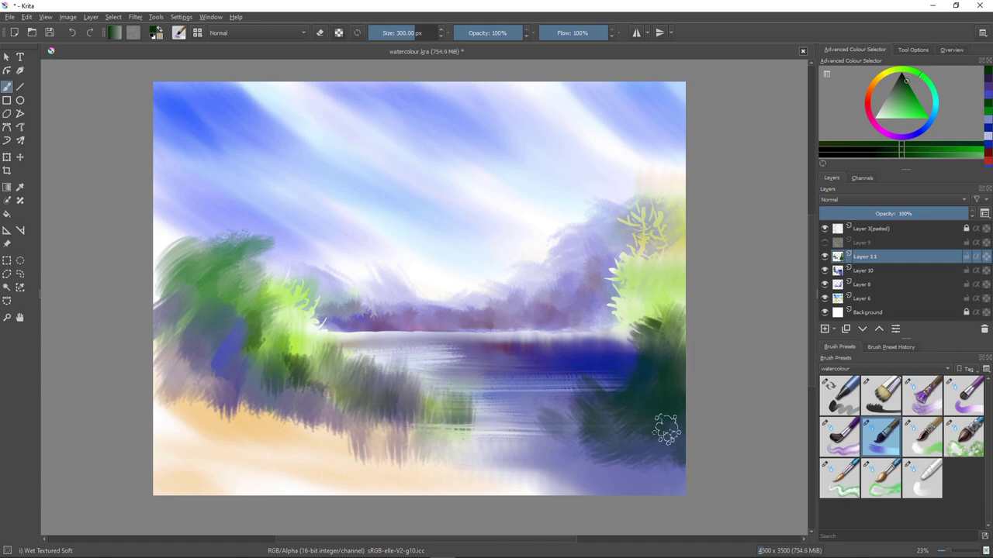
Step: Carve leaf and stem shapes out of the dark right-hand bush with the Eraser Circle brush at 103 px
{"action": "key", "text": "e"}
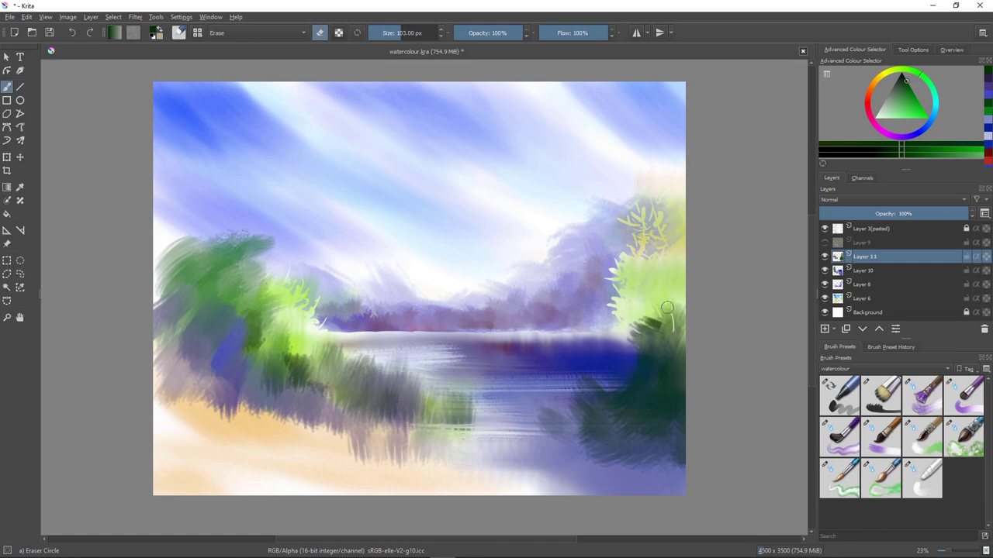
{"action": "mouse_move", "coordinate": [663, 318]}
{"action": "left_mouse_down"}
{"action": "mouse_move", "coordinate": [659, 310]}
{"action": "mouse_move", "coordinate": [684, 313]}
{"action": "mouse_move", "coordinate": [672, 303]}
{"action": "mouse_move", "coordinate": [673, 323]}
{"action": "mouse_move", "coordinate": [665, 300]}
{"action": "left_mouse_up"}
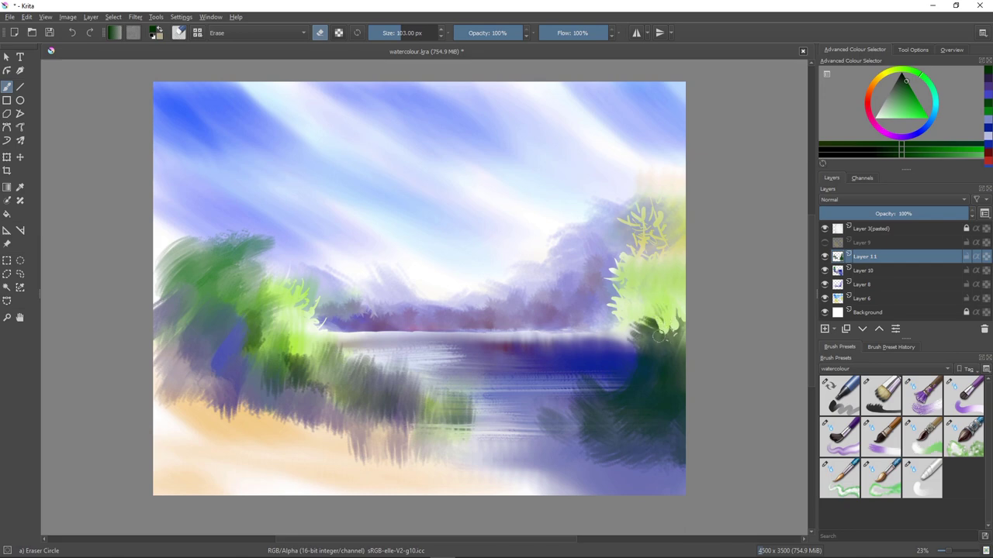
{"action": "left_click_drag", "start_coordinate": [650, 330], "coordinate": [654, 335]}
{"action": "mouse_move", "coordinate": [659, 348]}
{"action": "left_mouse_down"}
{"action": "mouse_move", "coordinate": [650, 379]}
{"action": "mouse_move", "coordinate": [640, 354]}
{"action": "mouse_move", "coordinate": [684, 331]}
{"action": "mouse_move", "coordinate": [679, 347]}
{"action": "mouse_move", "coordinate": [633, 334]}
{"action": "mouse_move", "coordinate": [683, 381]}
{"action": "left_mouse_up"}
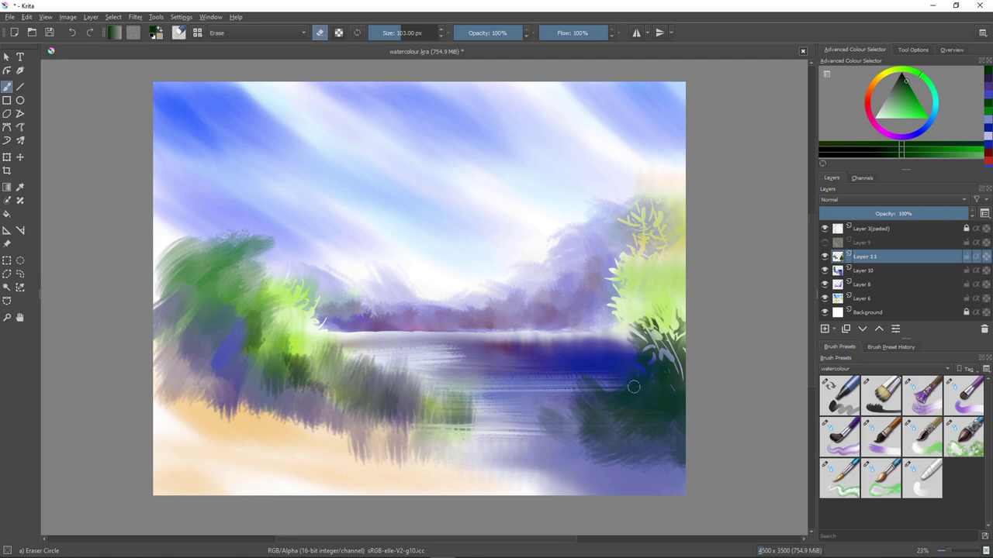
{"action": "mouse_move", "coordinate": [642, 381]}
{"action": "left_mouse_down"}
{"action": "mouse_move", "coordinate": [664, 387]}
{"action": "mouse_move", "coordinate": [677, 407]}
{"action": "left_mouse_up"}
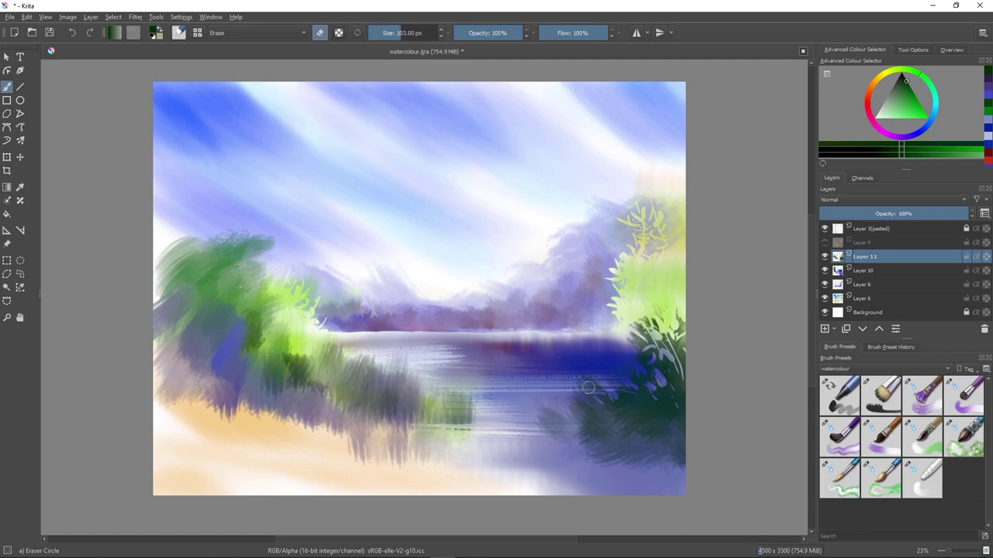
{"action": "mouse_move", "coordinate": [606, 399]}
{"action": "left_mouse_down"}
{"action": "mouse_move", "coordinate": [609, 424]}
{"action": "mouse_move", "coordinate": [622, 412]}
{"action": "mouse_move", "coordinate": [632, 420]}
{"action": "mouse_move", "coordinate": [624, 409]}
{"action": "mouse_move", "coordinate": [636, 420]}
{"action": "mouse_move", "coordinate": [609, 421]}
{"action": "mouse_move", "coordinate": [617, 405]}
{"action": "mouse_move", "coordinate": [618, 426]}
{"action": "mouse_move", "coordinate": [628, 401]}
{"action": "mouse_move", "coordinate": [615, 391]}
{"action": "mouse_move", "coordinate": [654, 438]}
{"action": "mouse_move", "coordinate": [603, 423]}
{"action": "left_mouse_up"}
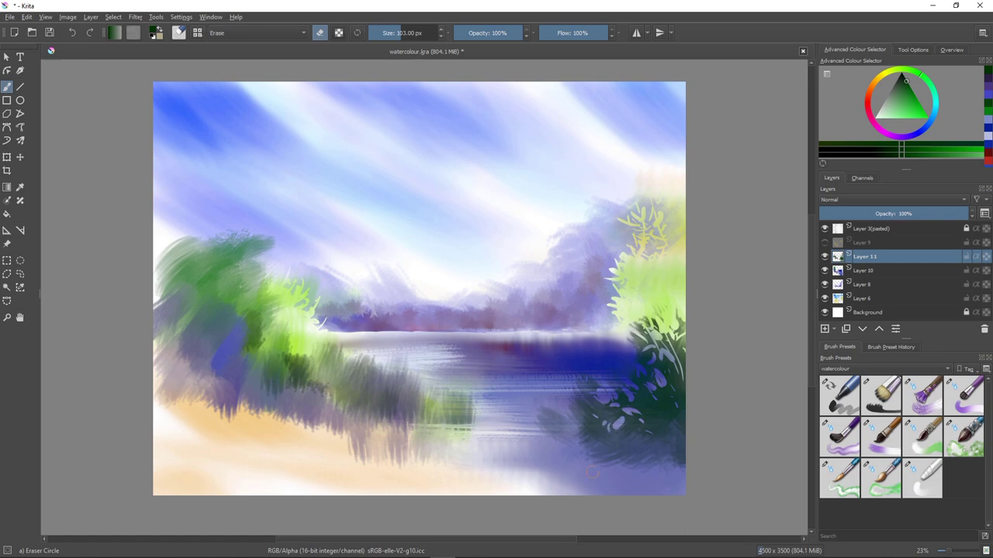
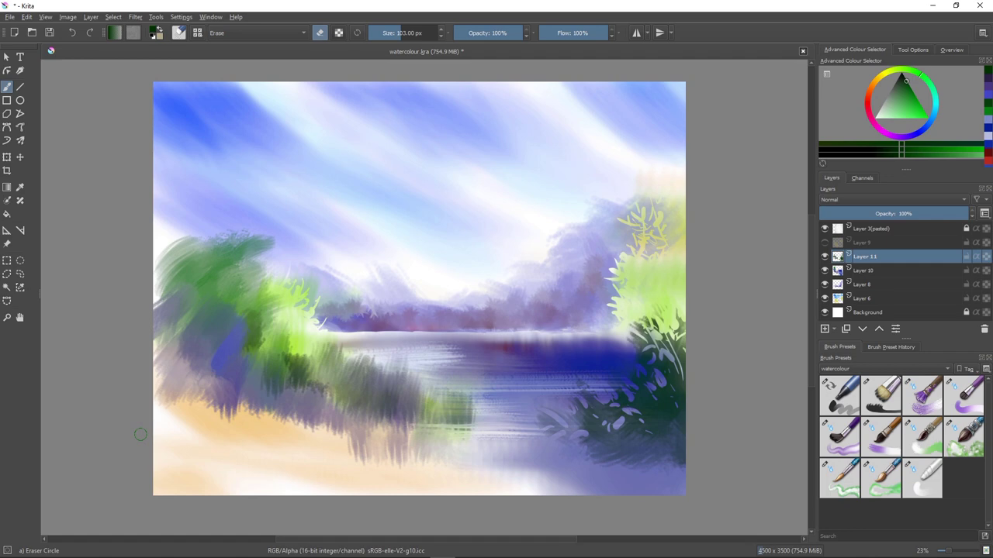
Step: Add a new layer above Layer 11, lighten the green and choose the Waterpaint Hard Edges brush
{"action": "key", "text": "Insert"}
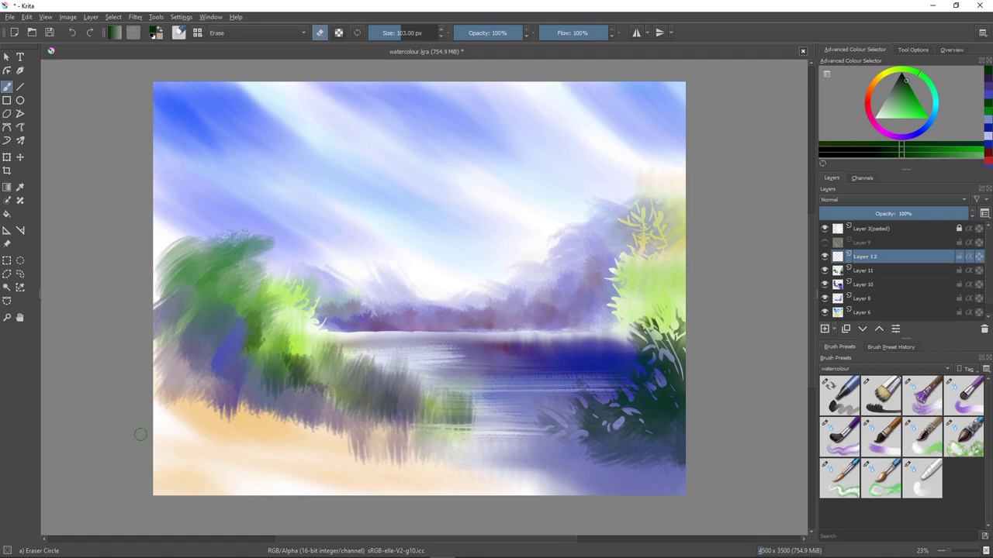
{"action": "key", "text": "l"}
{"action": "key", "text": "l"}
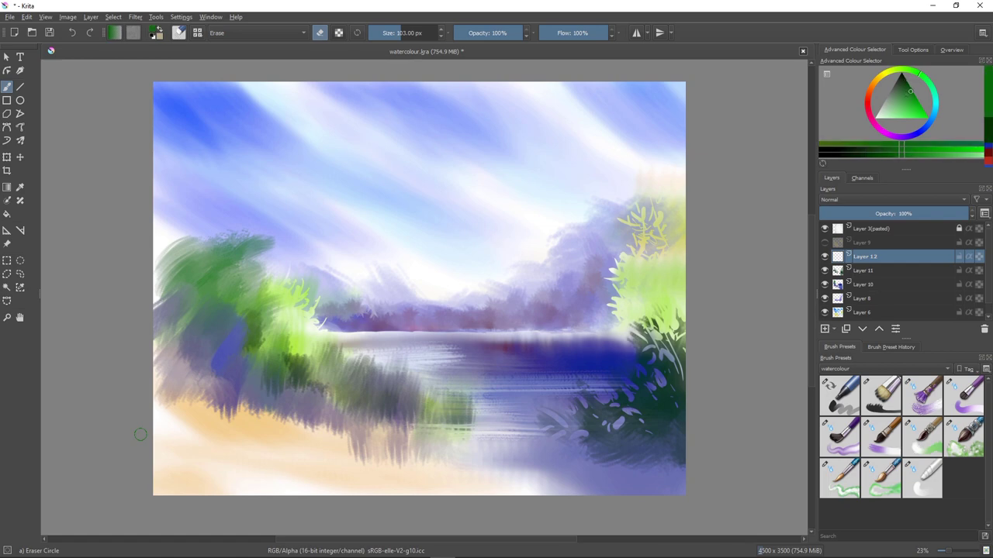
{"action": "key", "text": "l"}
{"action": "left_click", "coordinate": [881, 437]}
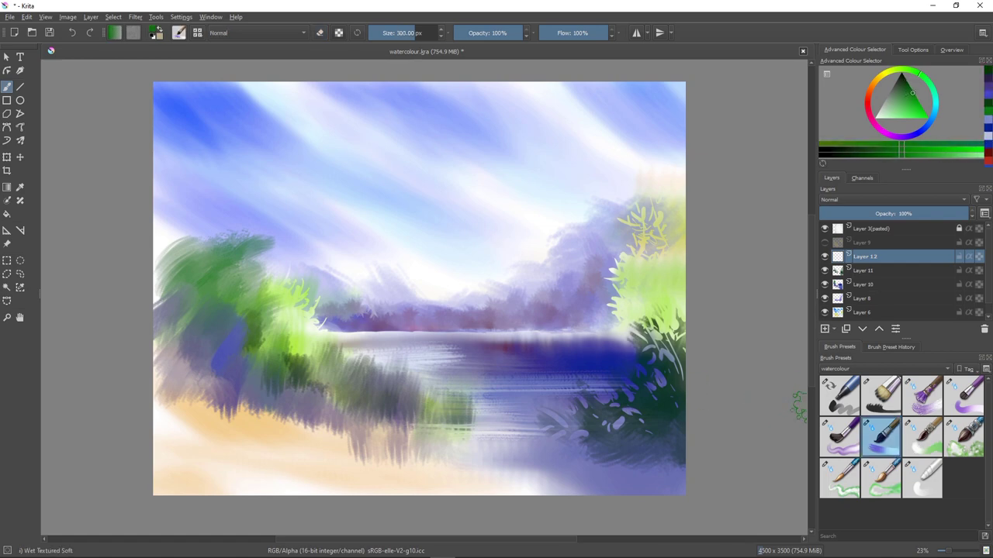
{"action": "left_click", "coordinate": [840, 478]}
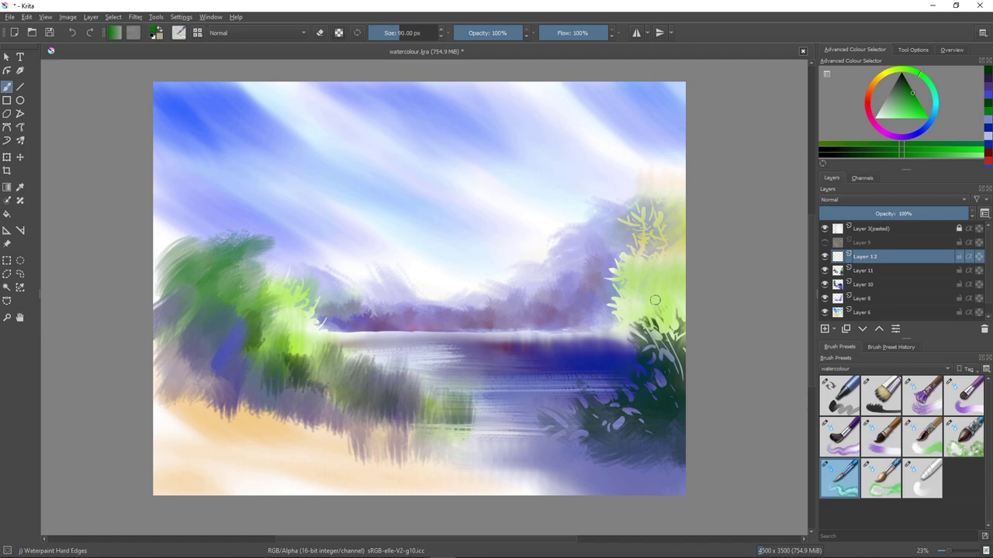
{"action": "key", "text": "period"}
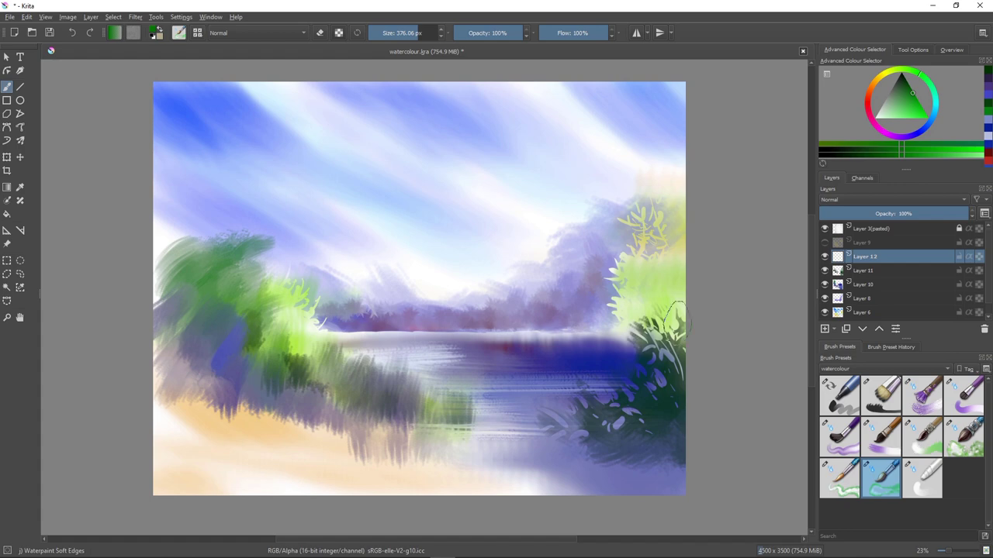
{"action": "mouse_move", "coordinate": [226, 443]}
{"action": "left_mouse_down"}
{"action": "mouse_move", "coordinate": [277, 442]}
{"action": "mouse_move", "coordinate": [384, 470]}
{"action": "mouse_move", "coordinate": [210, 455]}
{"action": "mouse_move", "coordinate": [283, 466]}
{"action": "mouse_move", "coordinate": [227, 474]}
{"action": "mouse_move", "coordinate": [197, 460]}
{"action": "mouse_move", "coordinate": [219, 441]}
{"action": "mouse_move", "coordinate": [264, 449]}
{"action": "mouse_move", "coordinate": [242, 451]}
{"action": "left_mouse_up"}
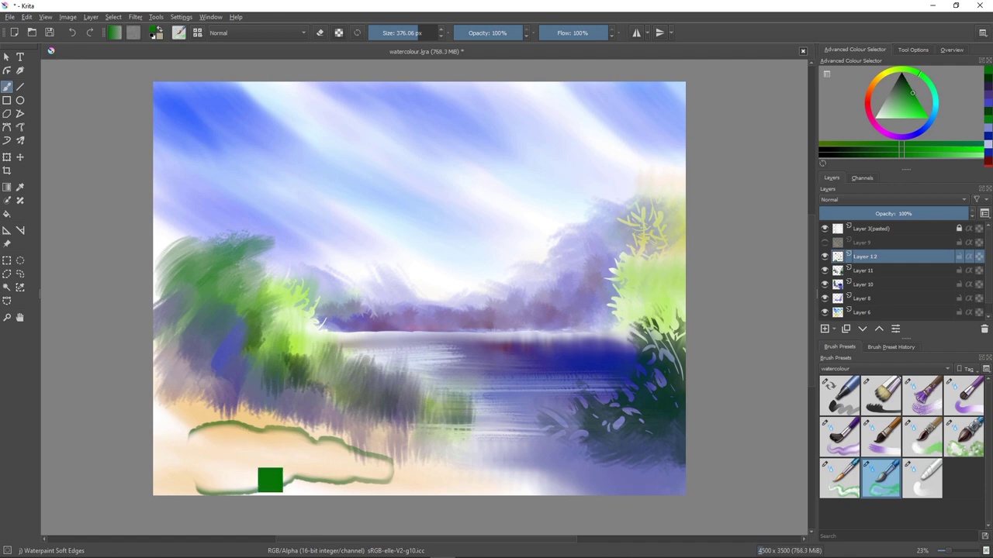
{"action": "key", "text": "ctrl+z"}
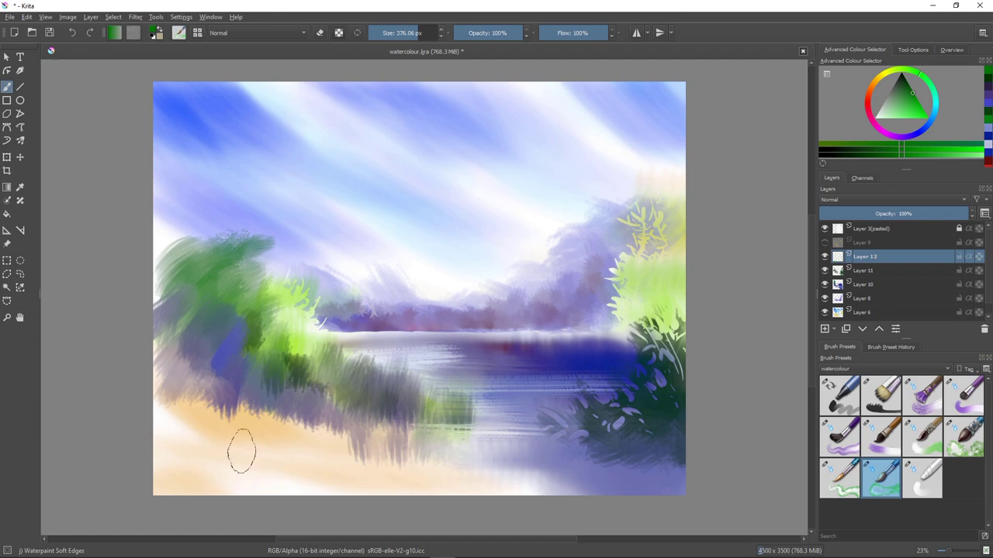
{"action": "left_click", "coordinate": [840, 477]}
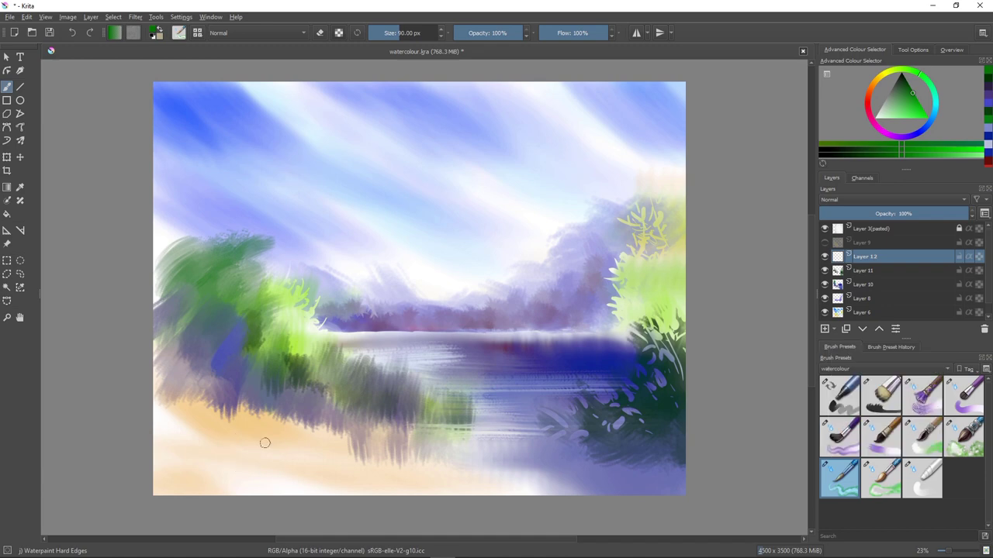
{"action": "mouse_move", "coordinate": [254, 437]}
{"action": "left_mouse_down"}
{"action": "mouse_move", "coordinate": [385, 470]}
{"action": "mouse_move", "coordinate": [193, 442]}
{"action": "left_mouse_up"}
{"action": "left_click_drag", "start_coordinate": [292, 465], "coordinate": [321, 470]}
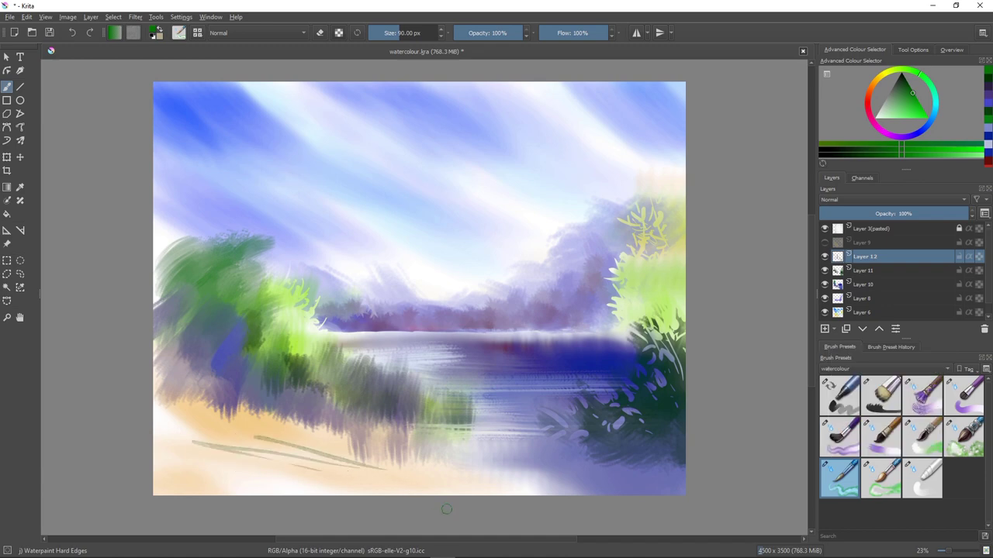
{"action": "key", "text": "ctrl+z"}
{"action": "key", "text": "ctrl+z"}
{"action": "key", "text": "ctrl+z"}
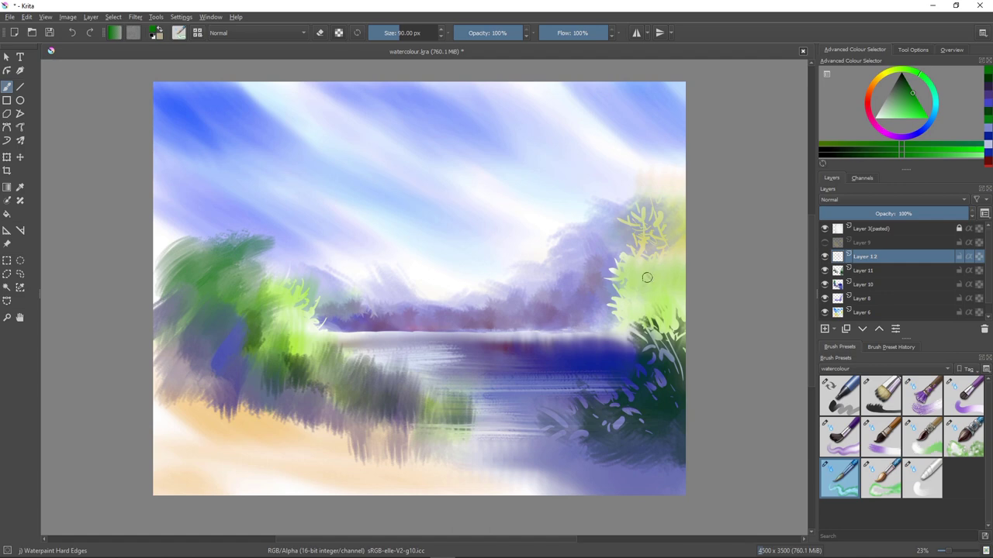
Step: Paint thin green stems and small leaves over the light green tree on the right with Waterpaint Hard Edges
{"action": "left_click_drag", "start_coordinate": [647, 277], "coordinate": [663, 315]}
{"action": "mouse_move", "coordinate": [650, 261]}
{"action": "left_mouse_down"}
{"action": "mouse_move", "coordinate": [669, 319]}
{"action": "mouse_move", "coordinate": [666, 297]}
{"action": "mouse_move", "coordinate": [628, 281]}
{"action": "mouse_move", "coordinate": [650, 326]}
{"action": "left_mouse_up"}
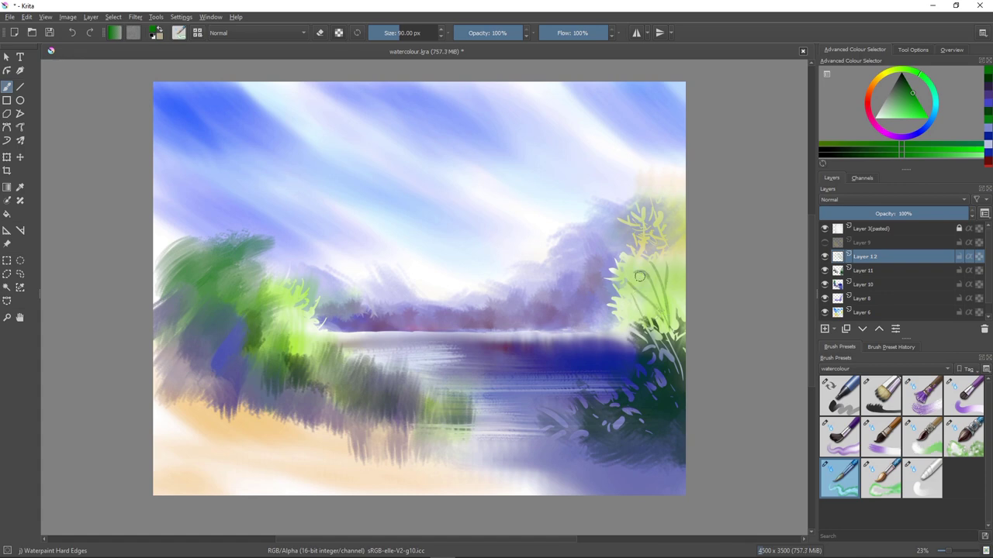
{"action": "mouse_move", "coordinate": [637, 277]}
{"action": "left_mouse_down"}
{"action": "mouse_move", "coordinate": [656, 259]}
{"action": "mouse_move", "coordinate": [668, 275]}
{"action": "mouse_move", "coordinate": [672, 268]}
{"action": "left_mouse_up"}
{"action": "left_click_drag", "start_coordinate": [633, 295], "coordinate": [638, 306]}
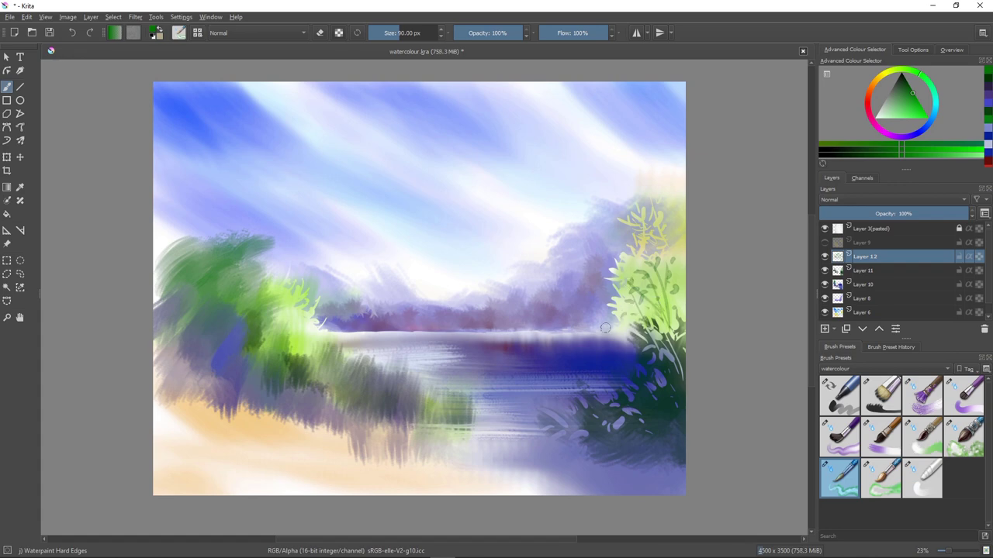
Step: Lighten the paint to pale green and add small leaf highlights across the dark bush on the right bank
{"action": "key", "text": "l"}
{"action": "key", "text": "l"}
{"action": "key", "text": "l"}
{"action": "key", "text": "l"}
{"action": "key", "text": "l"}
{"action": "key", "text": "l"}
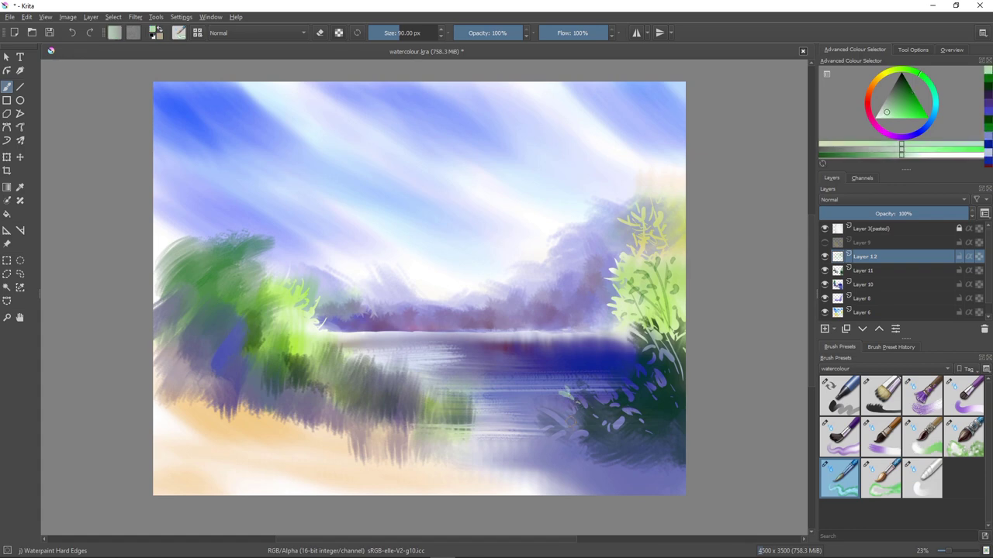
{"action": "mouse_move", "coordinate": [584, 383]}
{"action": "left_mouse_down"}
{"action": "mouse_move", "coordinate": [595, 395]}
{"action": "mouse_move", "coordinate": [583, 398]}
{"action": "mouse_move", "coordinate": [614, 404]}
{"action": "mouse_move", "coordinate": [612, 394]}
{"action": "mouse_move", "coordinate": [616, 409]}
{"action": "mouse_move", "coordinate": [596, 405]}
{"action": "left_mouse_up"}
{"action": "left_click_drag", "start_coordinate": [578, 409], "coordinate": [574, 419]}
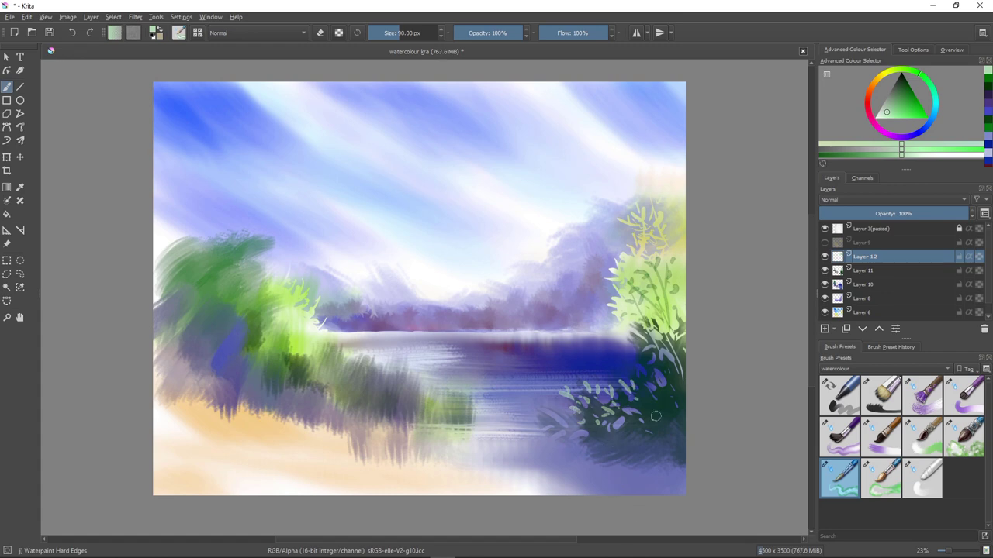
Step: Sample a pale cream from the far shoreline and paint small leaf highlights along the upper edge of the left bank's reeds
{"action": "left_click", "coordinate": [879, 75]}
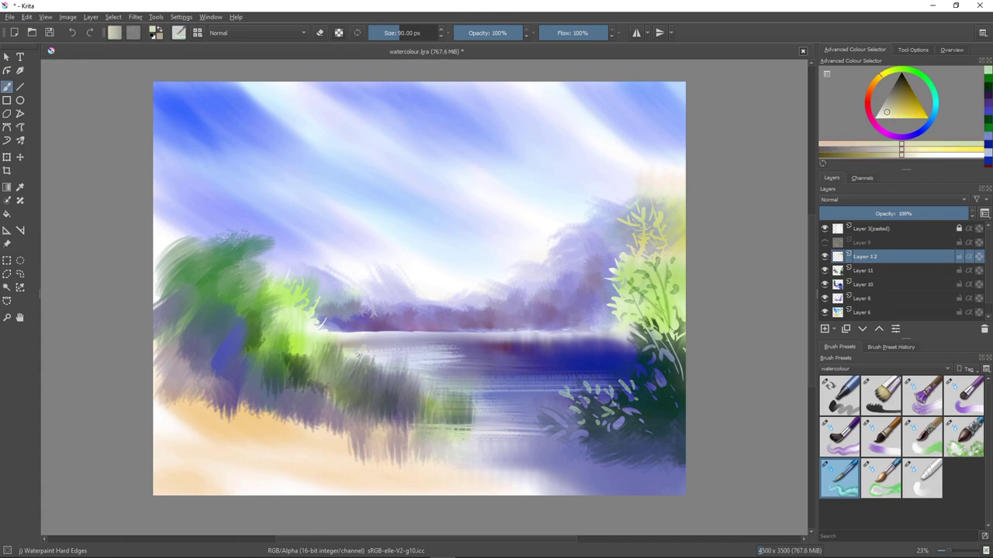
{"action": "left_click", "coordinate": [357, 326], "text": "ctrl"}
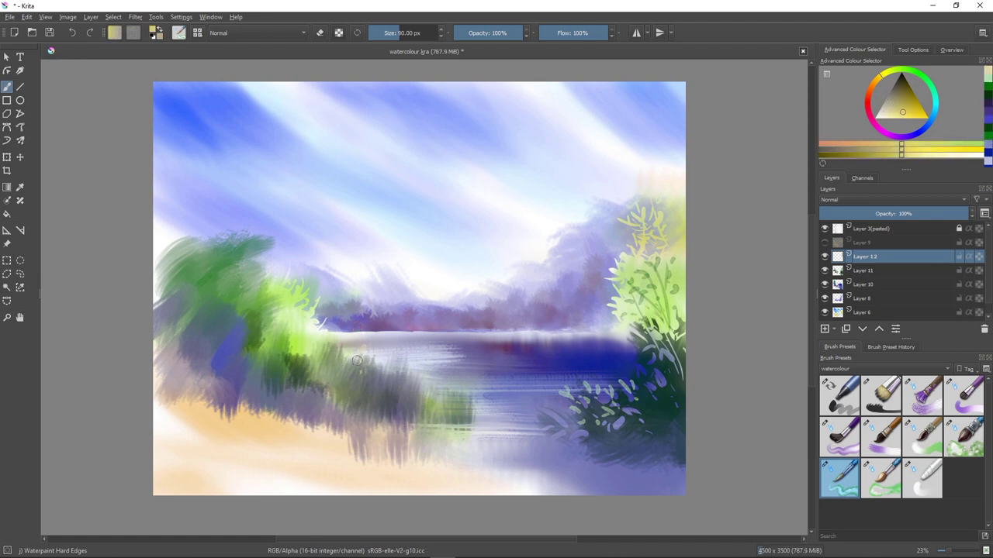
{"action": "left_click", "coordinate": [559, 333], "text": "ctrl"}
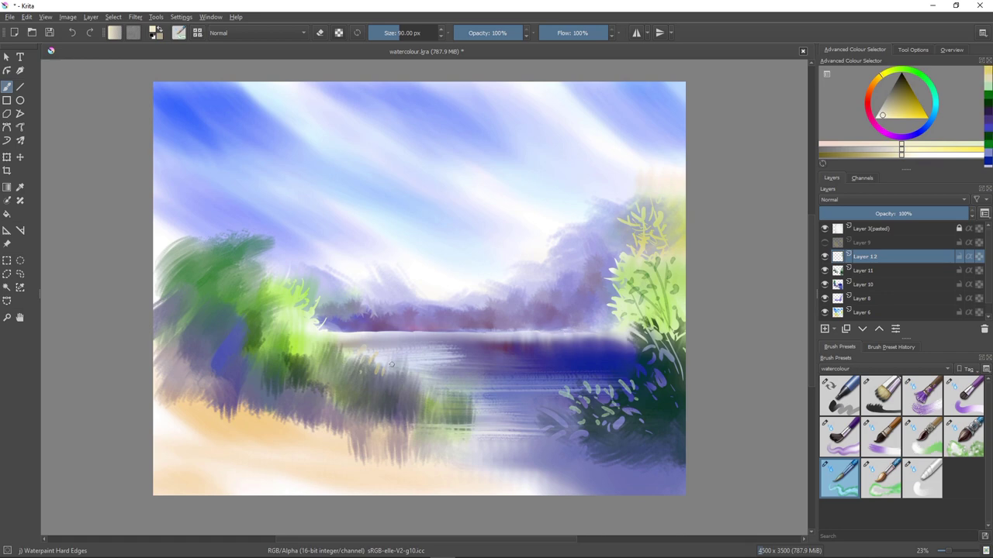
{"action": "mouse_move", "coordinate": [408, 377]}
{"action": "left_mouse_down"}
{"action": "mouse_move", "coordinate": [399, 390]}
{"action": "mouse_move", "coordinate": [414, 386]}
{"action": "mouse_move", "coordinate": [427, 400]}
{"action": "mouse_move", "coordinate": [364, 368]}
{"action": "left_mouse_up"}
{"action": "mouse_move", "coordinate": [354, 361]}
{"action": "left_mouse_down"}
{"action": "mouse_move", "coordinate": [344, 384]}
{"action": "mouse_move", "coordinate": [344, 342]}
{"action": "mouse_move", "coordinate": [324, 367]}
{"action": "mouse_move", "coordinate": [348, 355]}
{"action": "mouse_move", "coordinate": [317, 352]}
{"action": "left_mouse_up"}
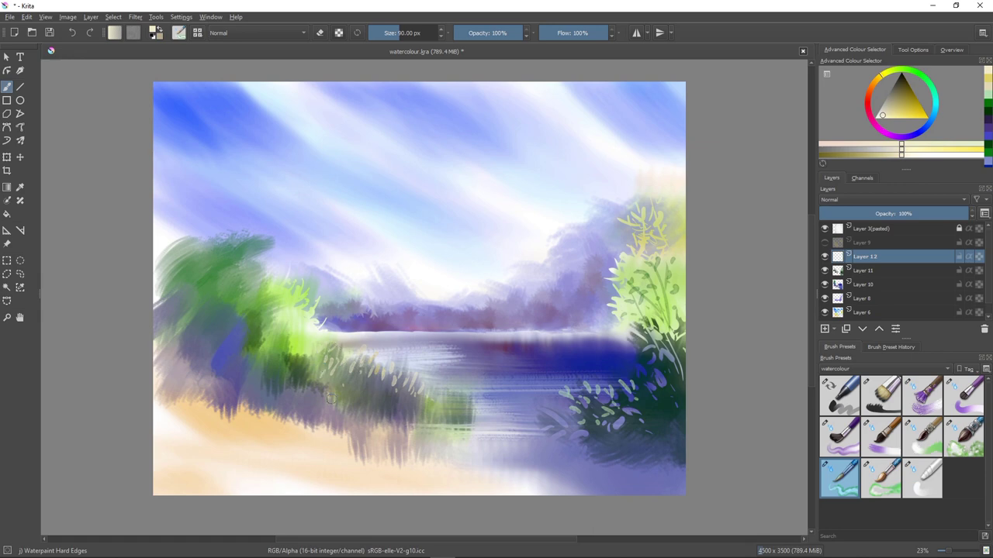
Step: Paint thin cream stems down through the left bank's reeds, reducing the brush to 68 px for the finer ones
{"action": "left_click_drag", "start_coordinate": [366, 379], "coordinate": [368, 388]}
{"action": "left_click_drag", "start_coordinate": [359, 416], "coordinate": [365, 383]}
{"action": "key", "text": "bracketleft"}
{"action": "key", "text": "bracketleft"}
{"action": "left_click_drag", "start_coordinate": [375, 420], "coordinate": [381, 376]}
{"action": "mouse_move", "coordinate": [379, 417]}
{"action": "left_mouse_down"}
{"action": "mouse_move", "coordinate": [393, 380]}
{"action": "mouse_move", "coordinate": [383, 391]}
{"action": "mouse_move", "coordinate": [397, 417]}
{"action": "mouse_move", "coordinate": [414, 393]}
{"action": "left_mouse_up"}
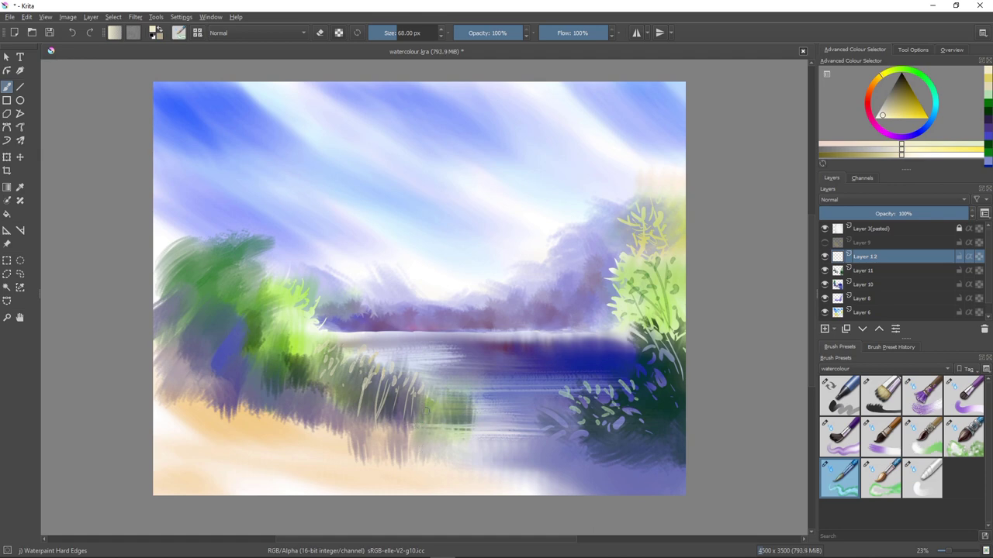
{"action": "left_click_drag", "start_coordinate": [435, 396], "coordinate": [441, 422]}
{"action": "mouse_move", "coordinate": [359, 388]}
{"action": "left_mouse_down"}
{"action": "mouse_move", "coordinate": [362, 416]}
{"action": "mouse_move", "coordinate": [347, 413]}
{"action": "left_mouse_up"}
{"action": "mouse_move", "coordinate": [340, 362]}
{"action": "left_mouse_down"}
{"action": "mouse_move", "coordinate": [339, 389]}
{"action": "mouse_move", "coordinate": [326, 399]}
{"action": "left_mouse_up"}
Step: Sample a muted purple from the distant tree line and add small reed tips and stems over the water beside the reeds
{"action": "left_click", "coordinate": [407, 319], "text": "ctrl"}
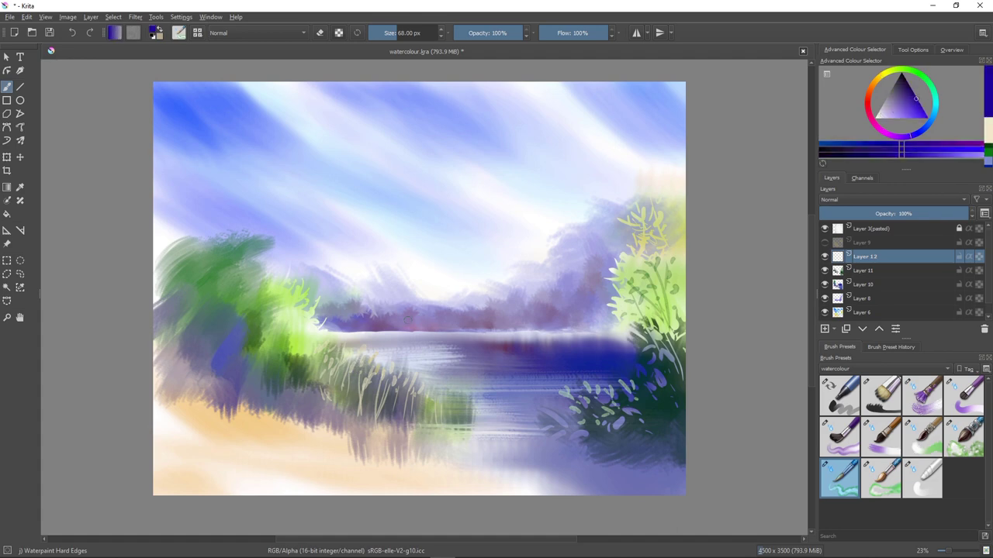
{"action": "left_click", "coordinate": [407, 318], "text": "ctrl"}
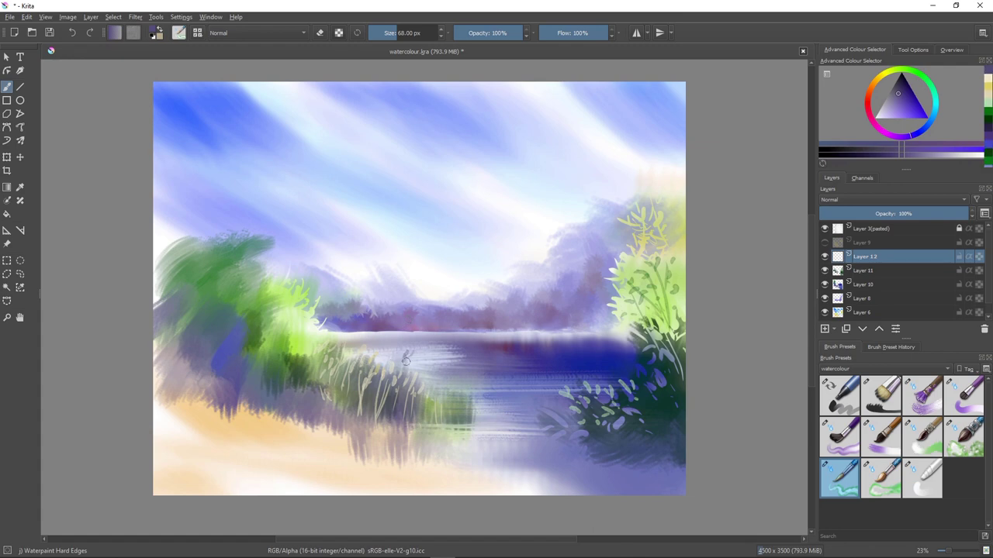
{"action": "mouse_move", "coordinate": [413, 351]}
{"action": "left_mouse_down"}
{"action": "mouse_move", "coordinate": [406, 363]}
{"action": "mouse_move", "coordinate": [419, 359]}
{"action": "mouse_move", "coordinate": [420, 374]}
{"action": "mouse_move", "coordinate": [398, 353]}
{"action": "mouse_move", "coordinate": [379, 366]}
{"action": "mouse_move", "coordinate": [365, 349]}
{"action": "mouse_move", "coordinate": [360, 358]}
{"action": "left_mouse_up"}
{"action": "left_click_drag", "start_coordinate": [423, 373], "coordinate": [430, 392]}
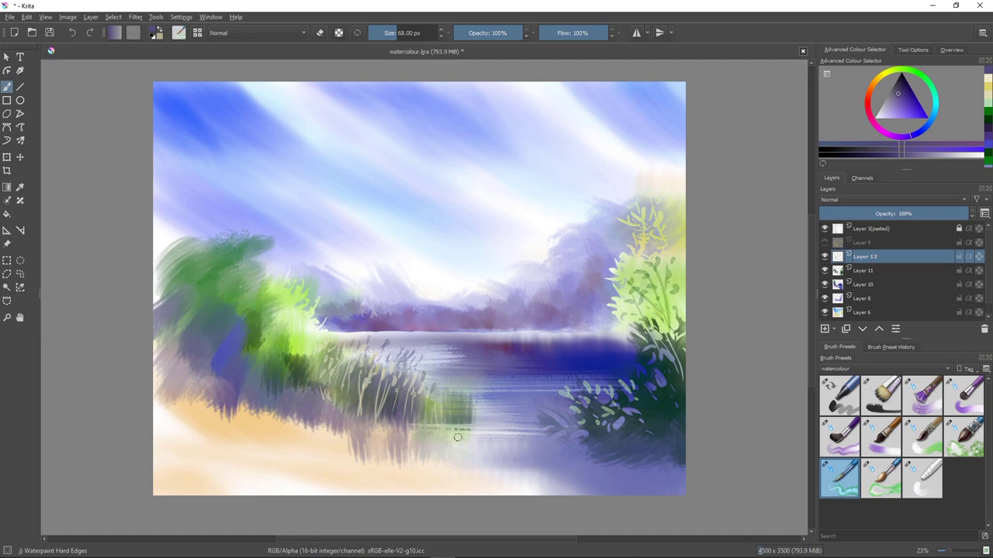
{"action": "left_click_drag", "start_coordinate": [440, 424], "coordinate": [439, 432]}
Step: Choose a golden yellow, try small flower strokes at the base of the left bank's foliage and undo the last strokes
{"action": "left_click", "coordinate": [886, 72]}
{"action": "left_click_drag", "start_coordinate": [906, 107], "coordinate": [915, 118]}
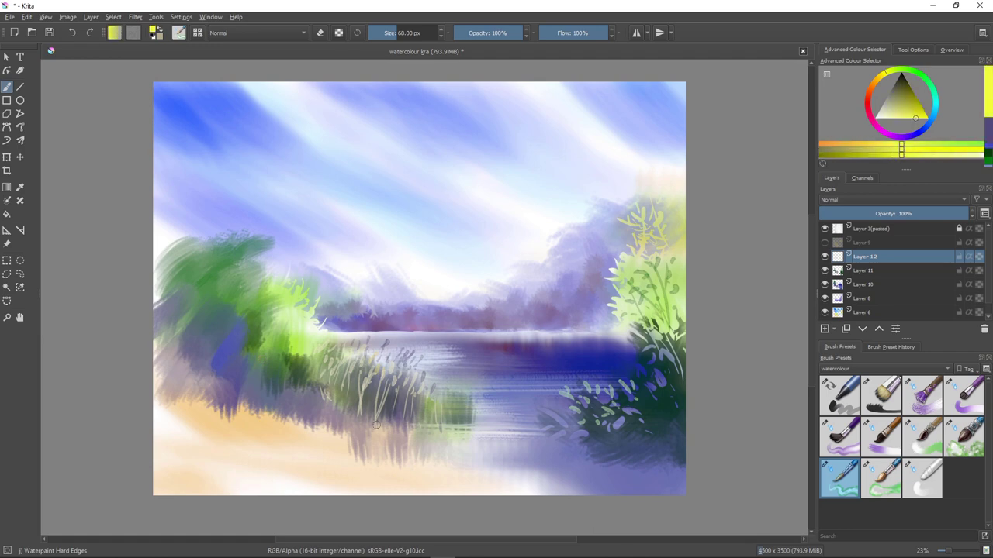
{"action": "left_click_drag", "start_coordinate": [885, 73], "coordinate": [878, 77]}
{"action": "left_click", "coordinate": [918, 116]}
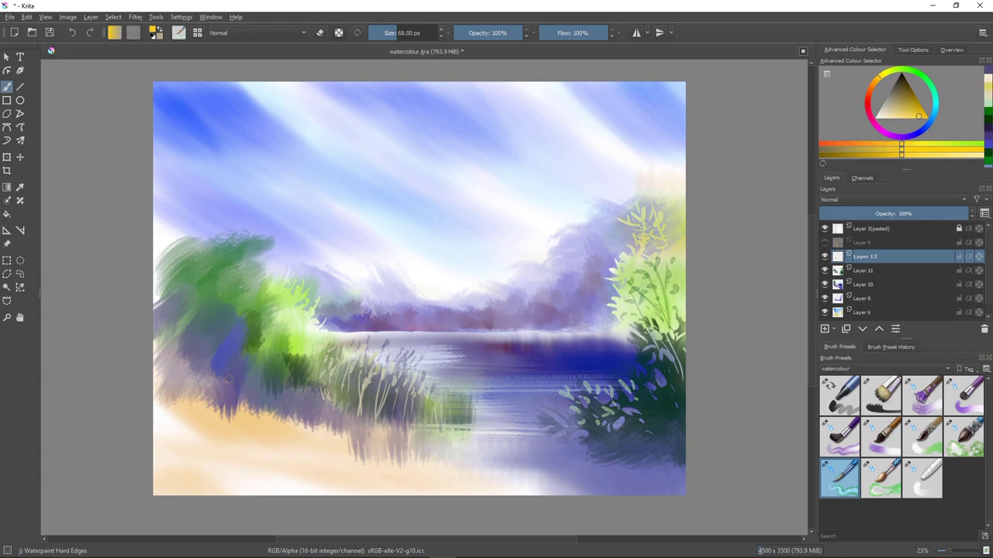
{"action": "mouse_move", "coordinate": [229, 380]}
{"action": "left_mouse_down"}
{"action": "mouse_move", "coordinate": [269, 387]}
{"action": "mouse_move", "coordinate": [220, 403]}
{"action": "mouse_move", "coordinate": [246, 395]}
{"action": "left_mouse_up"}
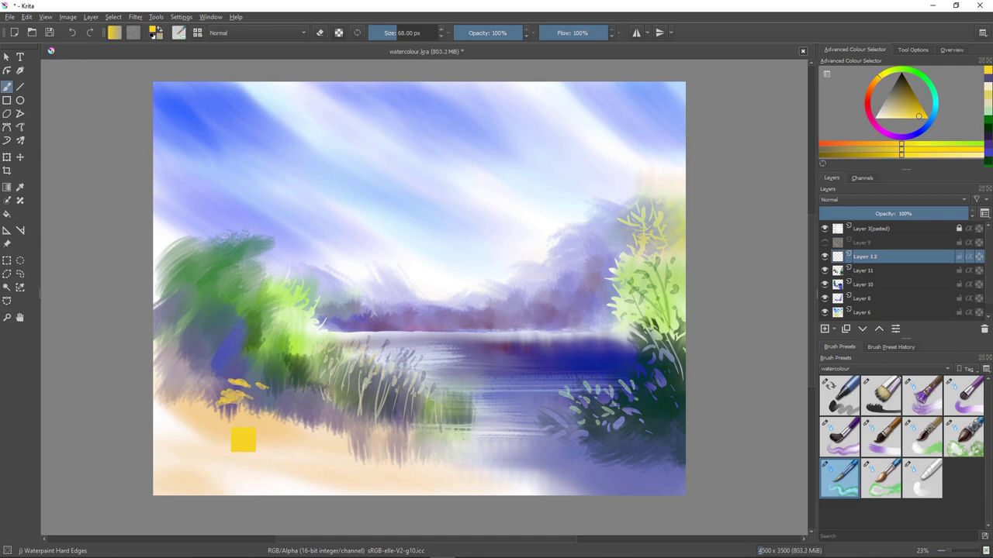
{"action": "key", "text": "ctrl+z"}
{"action": "key", "text": "ctrl+z"}
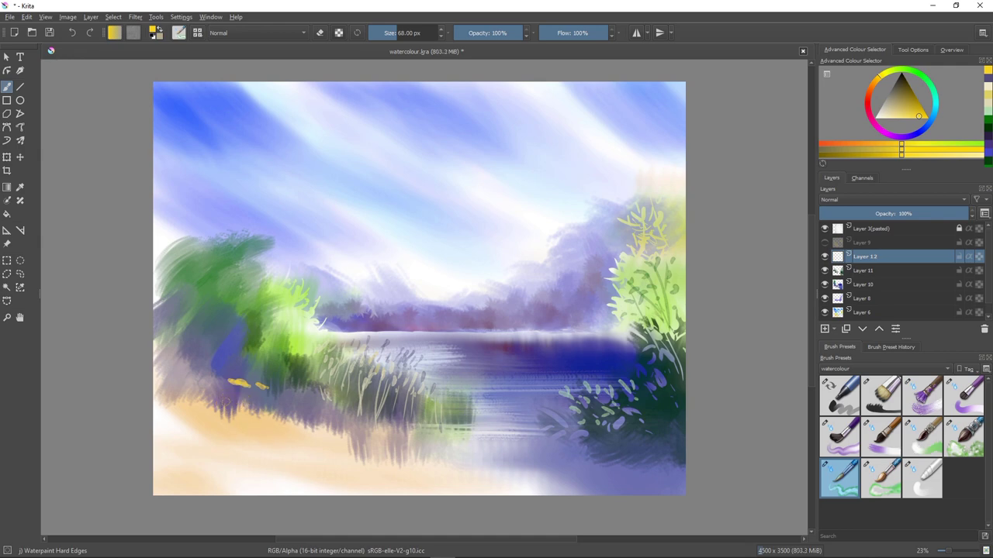
Step: Enlarge the brush to 126 px and paint clusters of golden yellow flower heads across the left bank's shadows
{"action": "key", "text": "bracketright"}
{"action": "key", "text": "bracketright"}
{"action": "key", "text": "bracketright"}
{"action": "key", "text": "bracketright"}
{"action": "key", "text": "bracketright"}
{"action": "key", "text": "bracketright"}
{"action": "key", "text": "bracketright"}
{"action": "key", "text": "bracketright"}
{"action": "key", "text": "bracketright"}
{"action": "key", "text": "bracketright"}
{"action": "key", "text": "bracketleft"}
{"action": "mouse_move", "coordinate": [230, 390]}
{"action": "left_mouse_down"}
{"action": "mouse_move", "coordinate": [219, 392]}
{"action": "mouse_move", "coordinate": [215, 364]}
{"action": "left_mouse_up"}
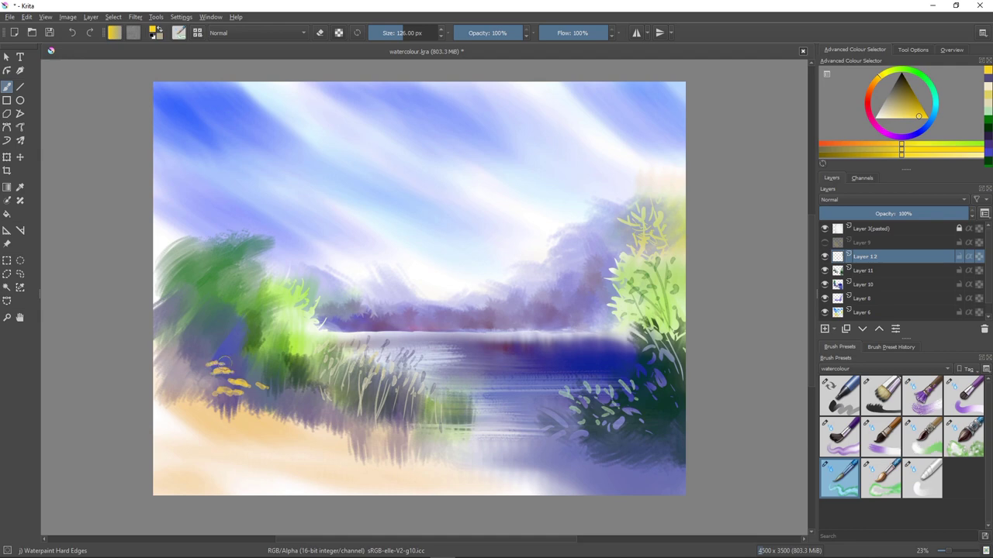
{"action": "left_click_drag", "start_coordinate": [208, 356], "coordinate": [215, 355]}
{"action": "left_click_drag", "start_coordinate": [283, 371], "coordinate": [295, 374]}
{"action": "mouse_move", "coordinate": [339, 380]}
{"action": "left_mouse_down"}
{"action": "mouse_move", "coordinate": [331, 379]}
{"action": "mouse_move", "coordinate": [342, 383]}
{"action": "mouse_move", "coordinate": [337, 395]}
{"action": "left_mouse_up"}
Step: Lighten the yellow to a pale tint and add highlights to the flower heads on the left bank
{"action": "left_click", "coordinate": [889, 116]}
{"action": "mouse_move", "coordinate": [328, 380]}
{"action": "left_mouse_down"}
{"action": "mouse_move", "coordinate": [341, 384]}
{"action": "mouse_move", "coordinate": [337, 399]}
{"action": "left_mouse_up"}
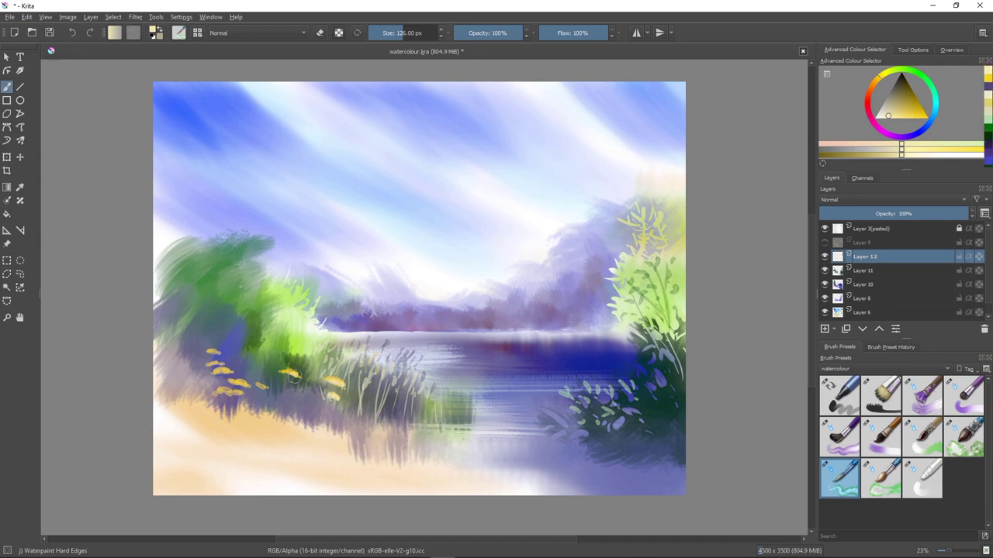
{"action": "left_click_drag", "start_coordinate": [263, 386], "coordinate": [261, 387]}
Step: Choose a muted yellow-green, reduce the brush to 63 px and paint thin stems beneath the yellow flowers
{"action": "left_click_drag", "start_coordinate": [879, 76], "coordinate": [895, 70]}
{"action": "left_click_drag", "start_coordinate": [894, 104], "coordinate": [895, 108]}
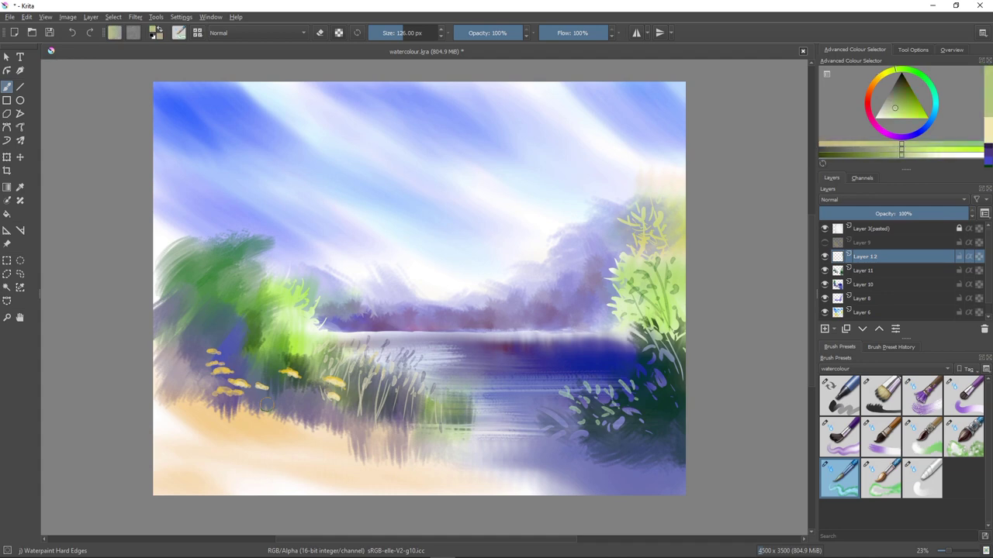
{"action": "left_click_drag", "start_coordinate": [333, 401], "coordinate": [332, 410]}
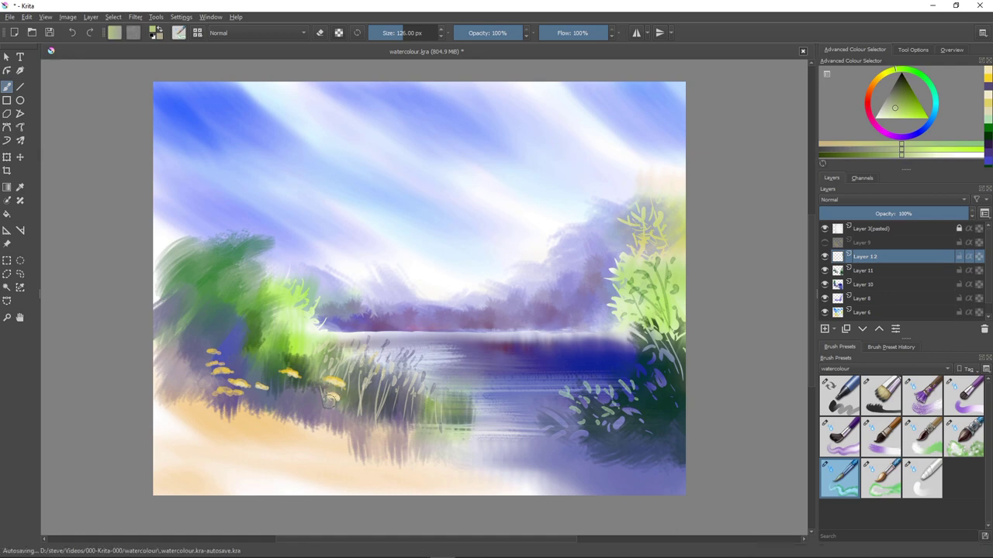
{"action": "key", "text": "bracketleft"}
{"action": "key", "text": "bracketleft"}
{"action": "key", "text": "bracketleft"}
{"action": "key", "text": "bracketleft"}
{"action": "key", "text": "bracketleft"}
{"action": "key", "text": "bracketleft"}
{"action": "key", "text": "bracketleft"}
{"action": "key", "text": "bracketleft"}
{"action": "key", "text": "bracketleft"}
{"action": "key", "text": "bracketleft"}
{"action": "key", "text": "bracketleft"}
{"action": "key", "text": "bracketleft"}
{"action": "key", "text": "bracketleft"}
{"action": "key", "text": "bracketleft"}
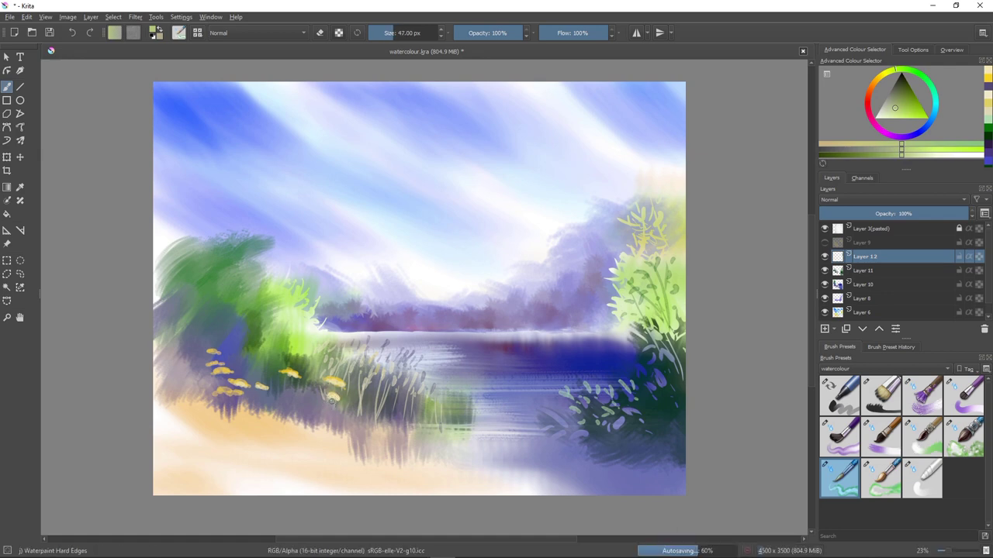
{"action": "left_click_drag", "start_coordinate": [328, 397], "coordinate": [326, 400]}
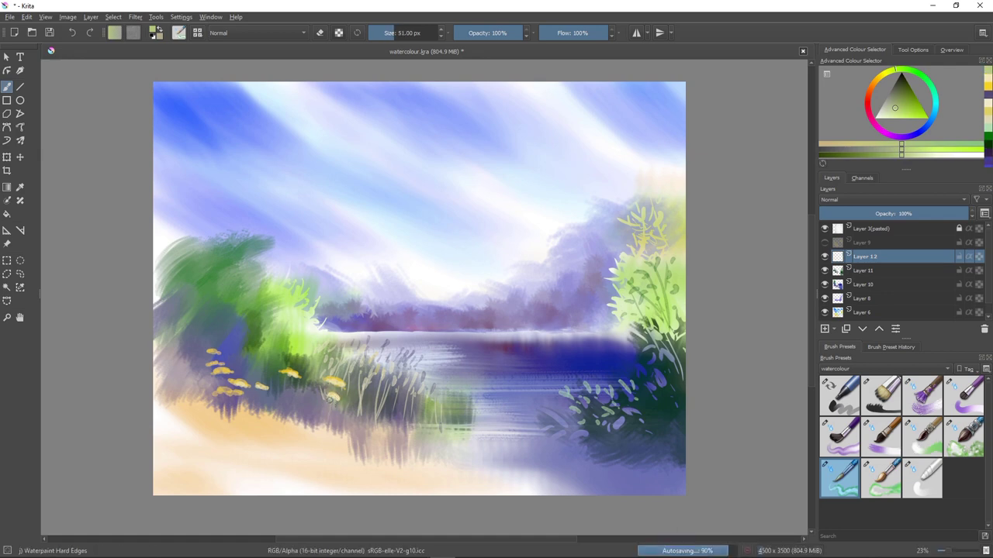
{"action": "key", "text": "bracketright"}
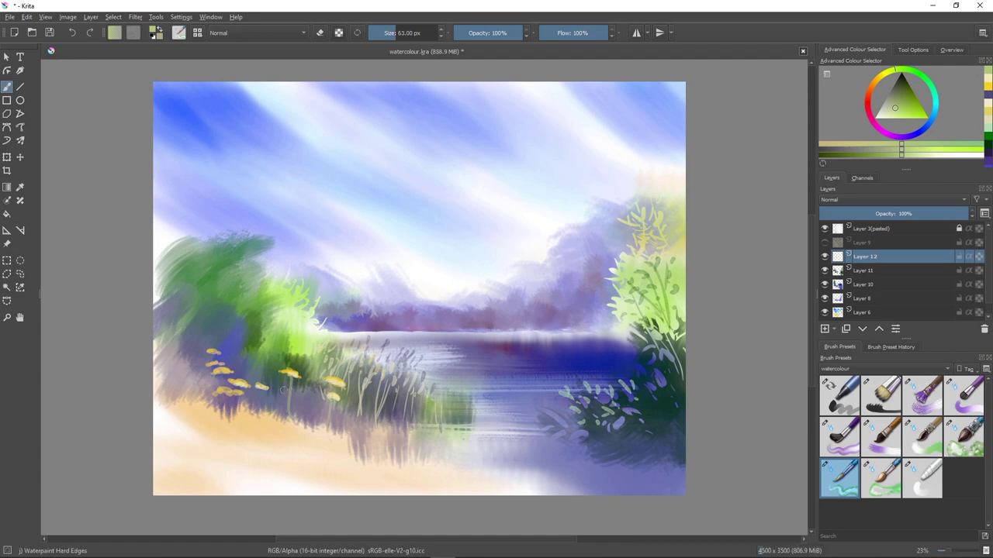
{"action": "left_click_drag", "start_coordinate": [287, 379], "coordinate": [290, 422]}
{"action": "left_click_drag", "start_coordinate": [231, 394], "coordinate": [227, 414]}
{"action": "mouse_move", "coordinate": [197, 352]}
{"action": "left_mouse_down"}
{"action": "mouse_move", "coordinate": [209, 417]}
{"action": "mouse_move", "coordinate": [210, 403]}
{"action": "mouse_move", "coordinate": [239, 409]}
{"action": "mouse_move", "coordinate": [255, 368]}
{"action": "left_mouse_up"}
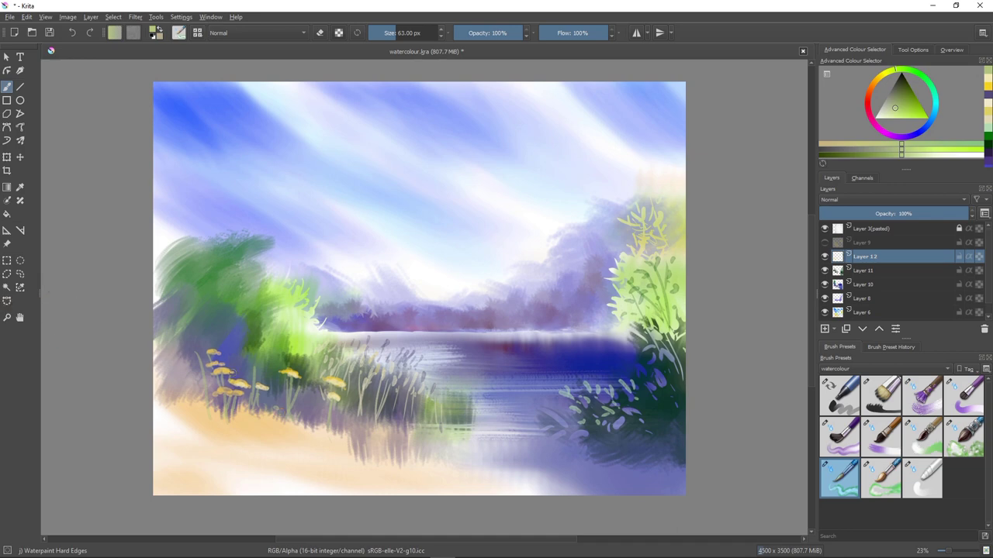
Step: Erase the yellow flowers and their stems from the left bank with the Eraser Circle brush at 300 px
{"action": "key", "text": "slash"}
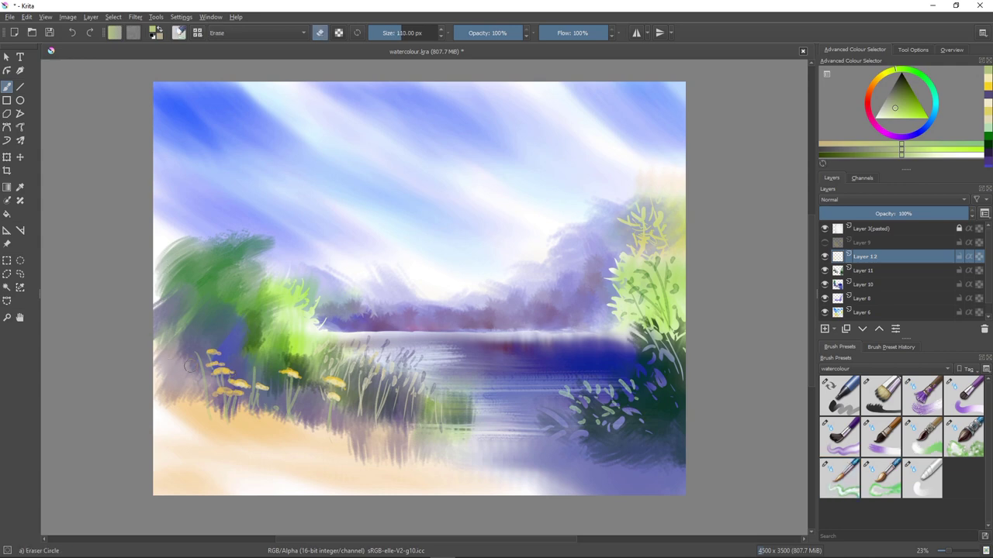
{"action": "key", "text": "bracketright"}
{"action": "key", "text": "bracketright"}
{"action": "key", "text": "bracketright"}
{"action": "key", "text": "bracketright"}
{"action": "key", "text": "bracketright"}
{"action": "key", "text": "bracketright"}
{"action": "key", "text": "bracketright"}
{"action": "key", "text": "bracketright"}
{"action": "key", "text": "bracketright"}
{"action": "key", "text": "bracketright"}
{"action": "key", "text": "bracketright"}
{"action": "key", "text": "bracketright"}
{"action": "key", "text": "bracketright"}
{"action": "key", "text": "bracketright"}
{"action": "key", "text": "bracketright"}
{"action": "key", "text": "bracketright"}
{"action": "key", "text": "bracketright"}
{"action": "mouse_move", "coordinate": [212, 352]}
{"action": "left_mouse_down"}
{"action": "mouse_move", "coordinate": [202, 335]}
{"action": "mouse_move", "coordinate": [232, 403]}
{"action": "mouse_move", "coordinate": [210, 386]}
{"action": "left_mouse_up"}
{"action": "mouse_move", "coordinate": [307, 398]}
{"action": "left_mouse_down"}
{"action": "mouse_move", "coordinate": [335, 384]}
{"action": "mouse_move", "coordinate": [324, 419]}
{"action": "mouse_move", "coordinate": [322, 404]}
{"action": "mouse_move", "coordinate": [338, 408]}
{"action": "mouse_move", "coordinate": [337, 389]}
{"action": "mouse_move", "coordinate": [338, 432]}
{"action": "left_mouse_up"}
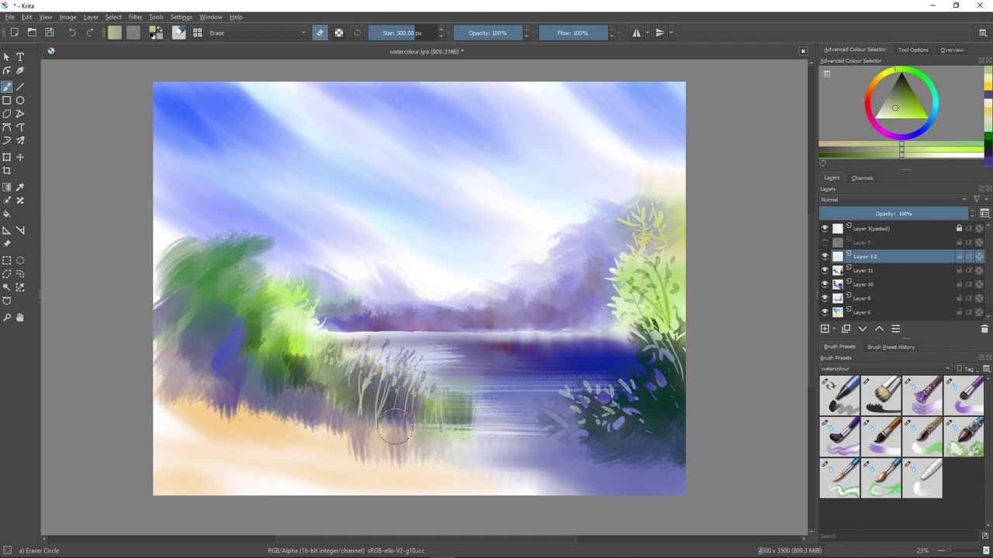
Step: Paint a light orange stroke across the sandy foreground with the Marker Chisel Smooth brush at 416 px
{"action": "key", "text": "slash"}
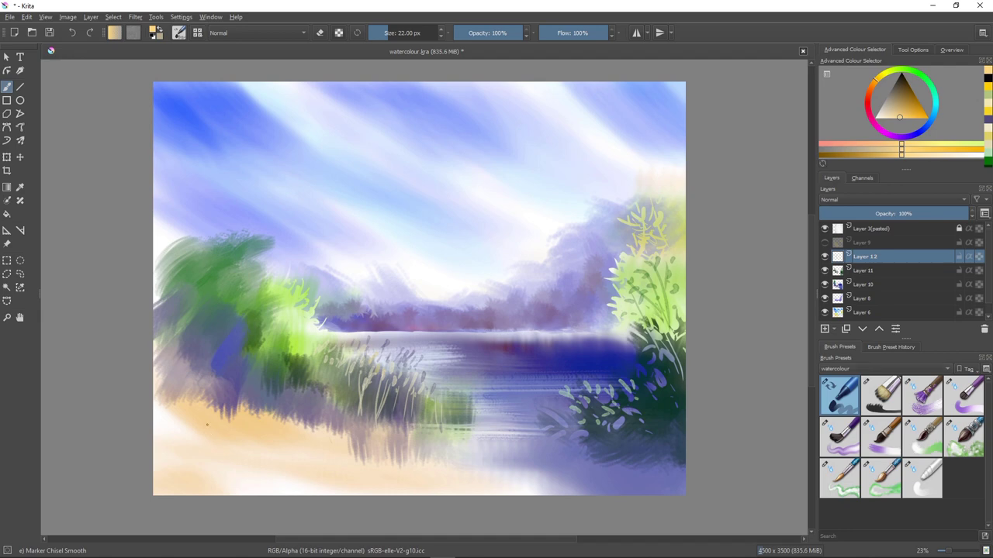
{"action": "key", "text": "bracketright"}
{"action": "key", "text": "bracketright"}
{"action": "key", "text": "bracketright"}
{"action": "key", "text": "bracketright"}
{"action": "key", "text": "bracketright"}
{"action": "key", "text": "bracketright"}
{"action": "key", "text": "bracketright"}
{"action": "key", "text": "bracketright"}
{"action": "key", "text": "bracketright"}
{"action": "key", "text": "bracketright"}
{"action": "key", "text": "bracketright"}
{"action": "key", "text": "bracketright"}
{"action": "key", "text": "bracketright"}
{"action": "key", "text": "bracketright"}
{"action": "key", "text": "bracketright"}
{"action": "key", "text": "bracketright"}
{"action": "key", "text": "bracketright"}
{"action": "key", "text": "bracketright"}
{"action": "key", "text": "bracketright"}
{"action": "key", "text": "bracketright"}
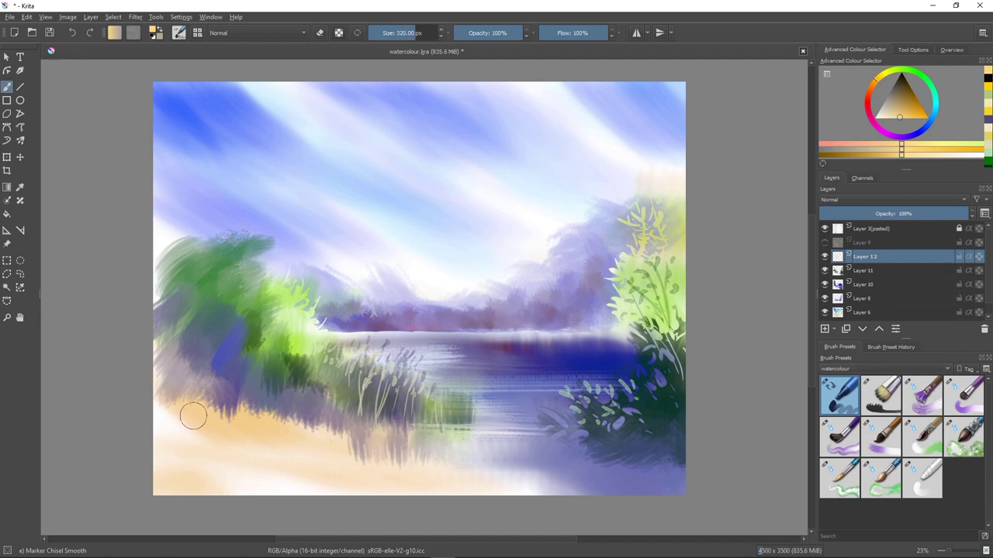
{"action": "key", "text": "bracketleft"}
{"action": "key", "text": "bracketleft"}
{"action": "key", "text": "bracketleft"}
{"action": "key", "text": "bracketleft"}
{"action": "key", "text": "bracketleft"}
{"action": "key", "text": "bracketleft"}
{"action": "key", "text": "bracketleft"}
{"action": "left_click_drag", "start_coordinate": [176, 420], "coordinate": [315, 445]}
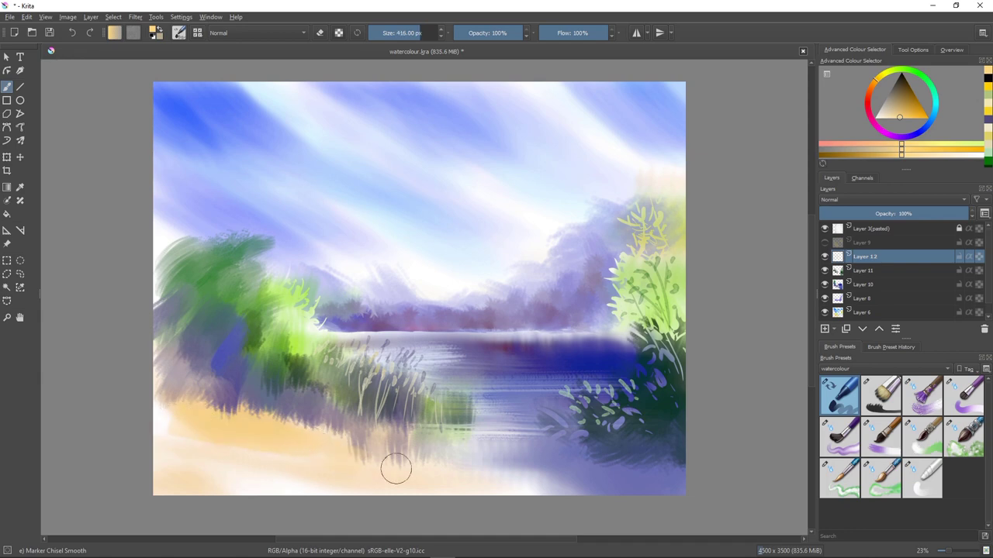
Step: Try darker ochre strokes across the sandy foreground and undo them
{"action": "left_click_drag", "start_coordinate": [910, 94], "coordinate": [911, 102]}
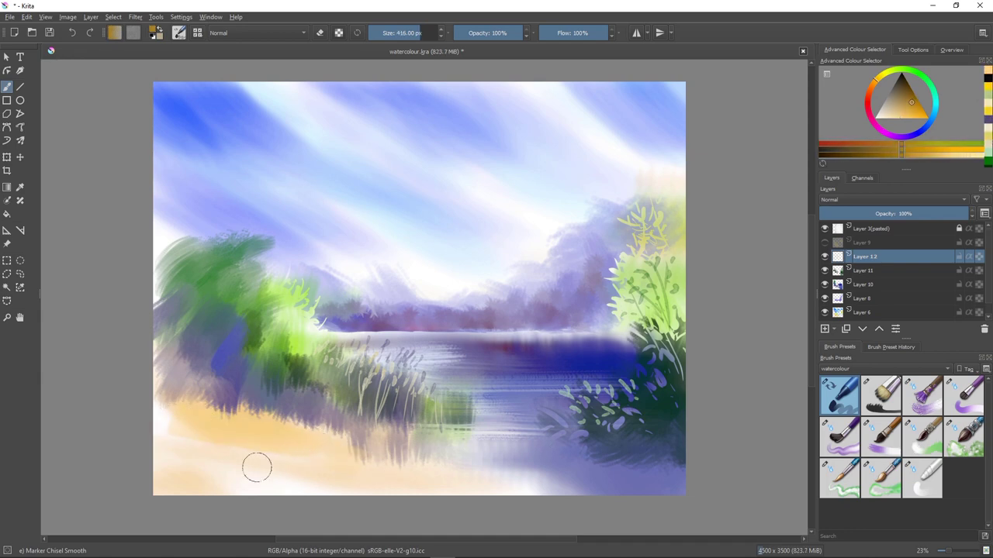
{"action": "left_click_drag", "start_coordinate": [183, 421], "coordinate": [334, 459]}
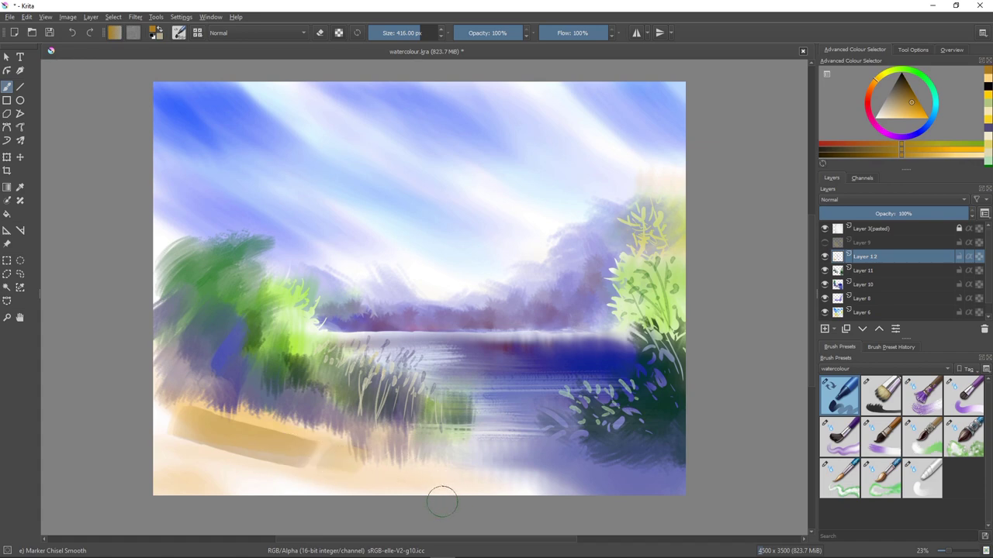
{"action": "key", "text": "ctrl+z"}
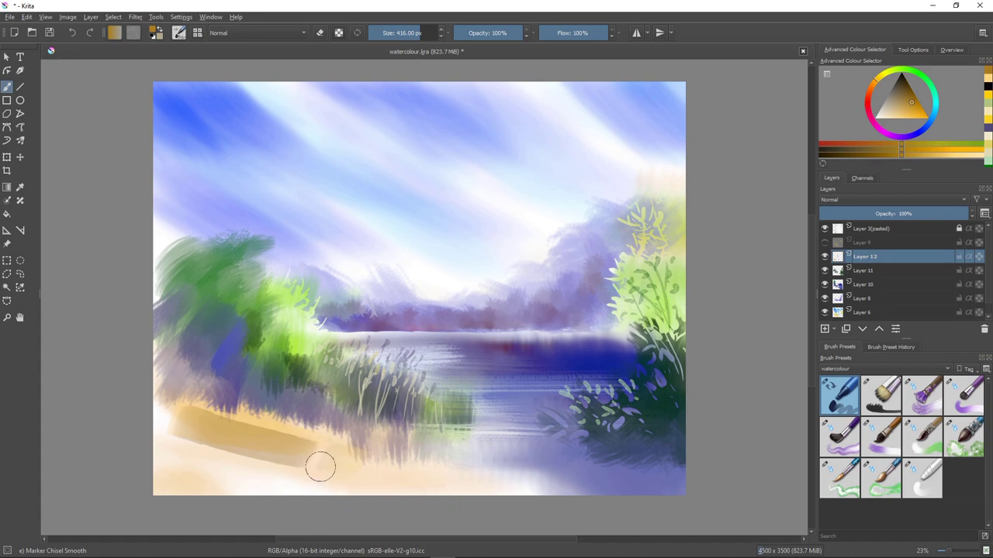
{"action": "key", "text": "ctrl+z"}
{"action": "mouse_move", "coordinate": [203, 431]}
{"action": "left_mouse_down"}
{"action": "mouse_move", "coordinate": [363, 451]}
{"action": "mouse_move", "coordinate": [279, 434]}
{"action": "mouse_move", "coordinate": [329, 448]}
{"action": "left_mouse_up"}
{"action": "mouse_move", "coordinate": [200, 411]}
{"action": "left_mouse_down"}
{"action": "mouse_move", "coordinate": [246, 428]}
{"action": "mouse_move", "coordinate": [225, 405]}
{"action": "left_mouse_up"}
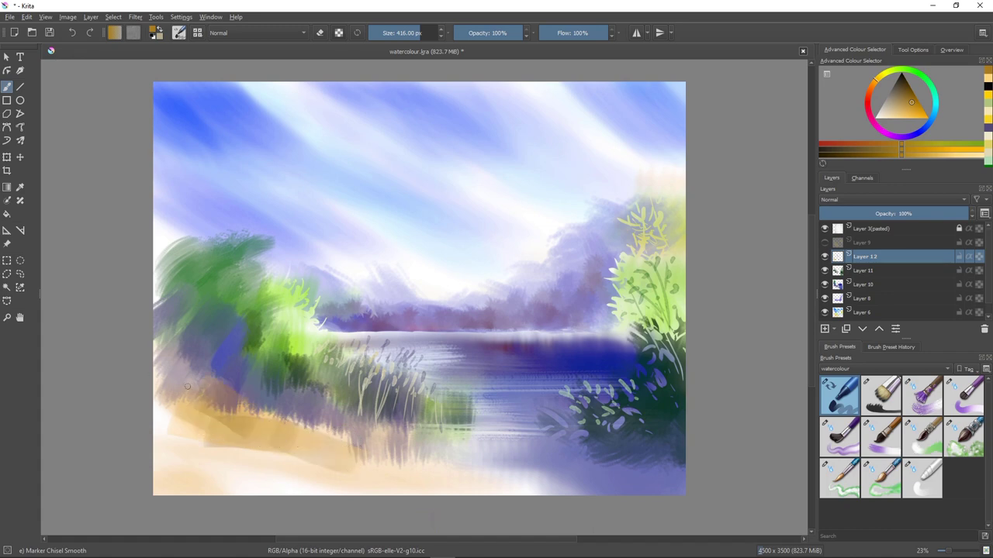
{"action": "key", "text": "ctrl+z"}
{"action": "key", "text": "ctrl+z"}
{"action": "key", "text": "ctrl+z"}
{"action": "key", "text": "ctrl+z"}
{"action": "key", "text": "ctrl+z"}
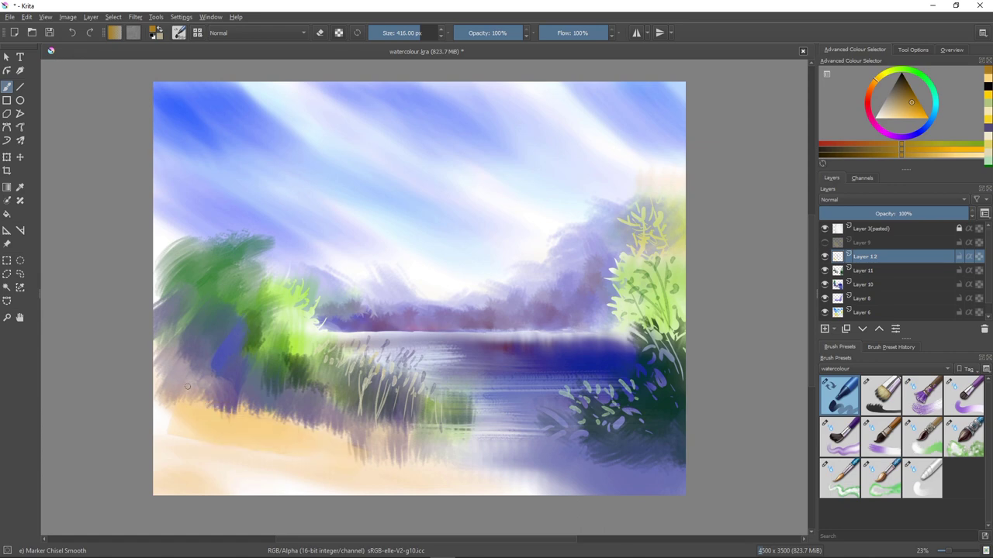
Step: Try broad green strokes across the sandy foreground and undo them
{"action": "left_click", "coordinate": [917, 72]}
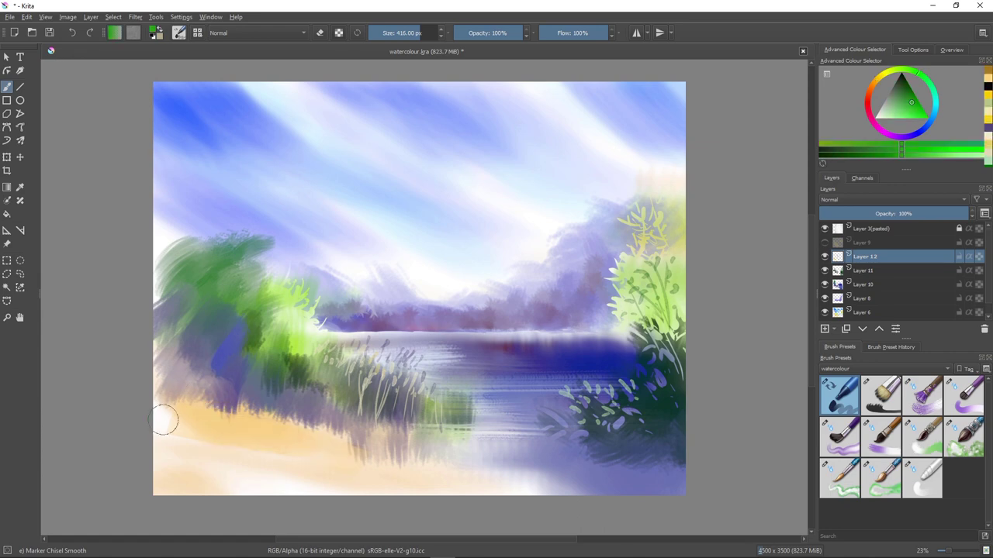
{"action": "mouse_move", "coordinate": [162, 417]}
{"action": "left_mouse_down"}
{"action": "mouse_move", "coordinate": [276, 432]}
{"action": "mouse_move", "coordinate": [291, 449]}
{"action": "mouse_move", "coordinate": [355, 468]}
{"action": "left_mouse_up"}
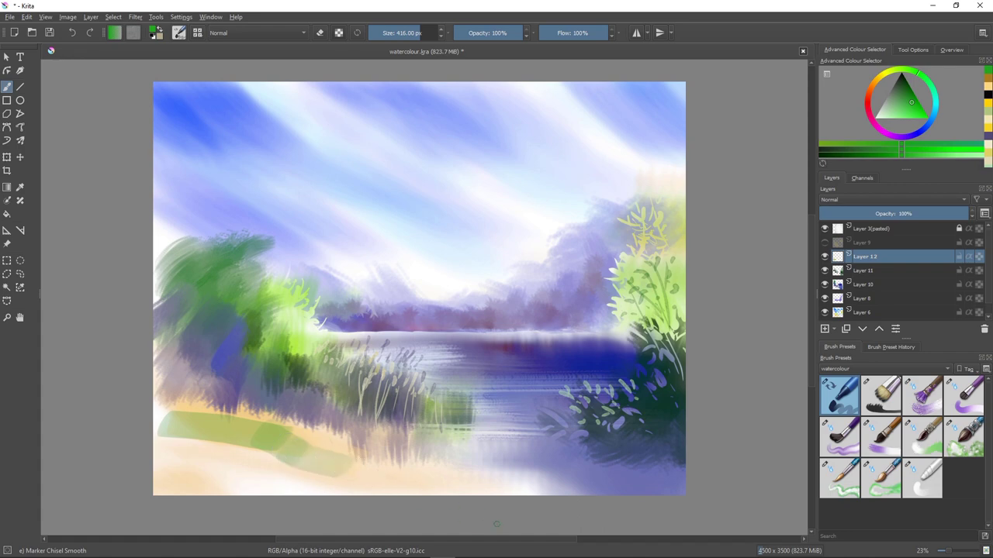
{"action": "mouse_move", "coordinate": [259, 476]}
{"action": "left_mouse_down"}
{"action": "mouse_move", "coordinate": [287, 458]}
{"action": "mouse_move", "coordinate": [185, 442]}
{"action": "mouse_move", "coordinate": [294, 481]}
{"action": "mouse_move", "coordinate": [358, 465]}
{"action": "mouse_move", "coordinate": [592, 513]}
{"action": "left_mouse_up"}
{"action": "key", "text": "ctrl+z"}
{"action": "key", "text": "ctrl+z"}
{"action": "key", "text": "ctrl+z"}
{"action": "key", "text": "ctrl+z"}
{"action": "key", "text": "ctrl+z"}
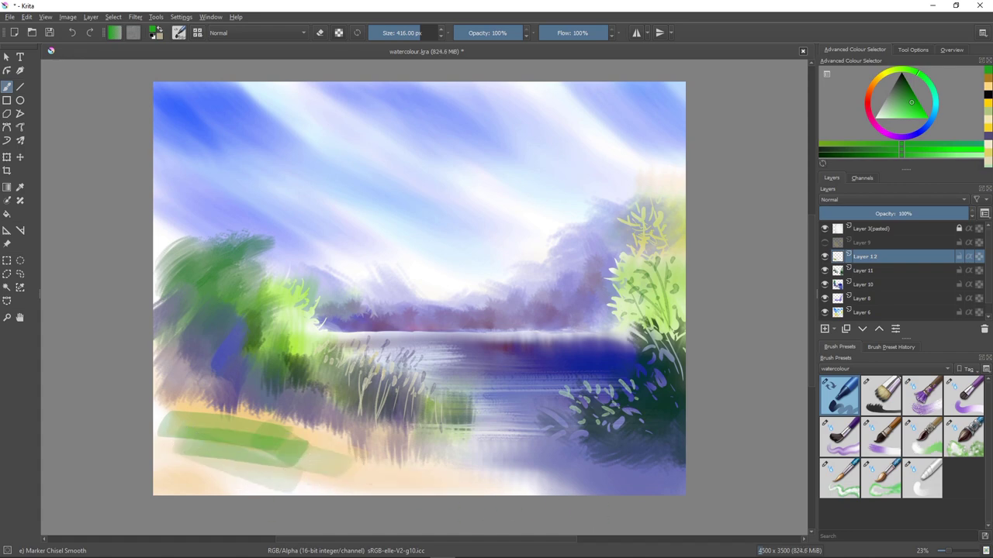
{"action": "key", "text": "ctrl+z"}
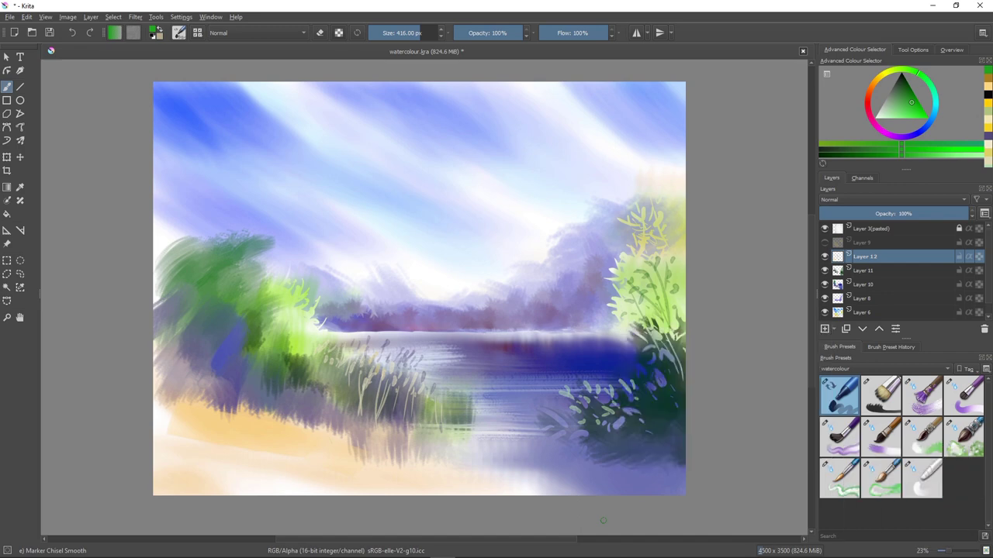
Step: Try bright green strokes across the sandy foreground with the Wet Smear brush and undo them
{"action": "left_click", "coordinate": [839, 437]}
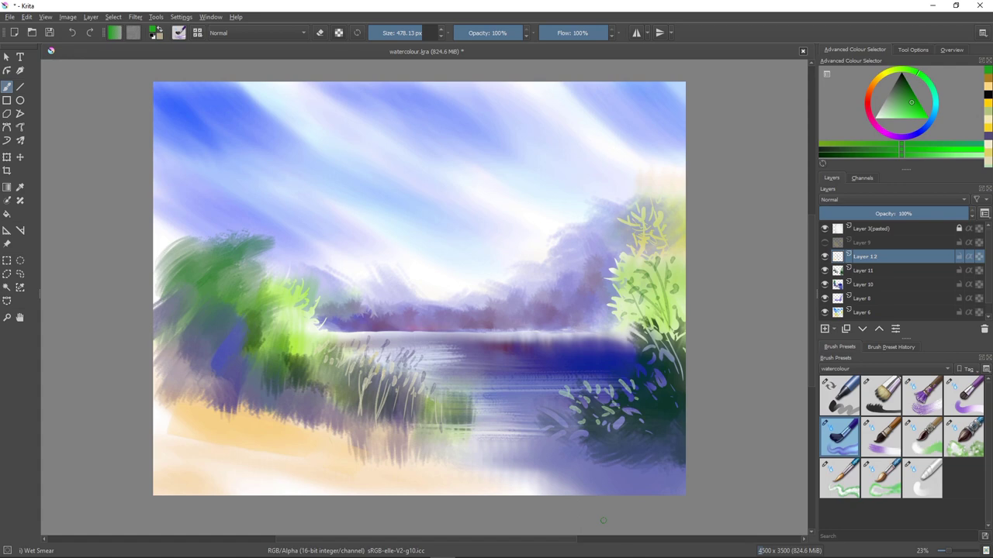
{"action": "left_click_drag", "start_coordinate": [190, 435], "coordinate": [293, 439]}
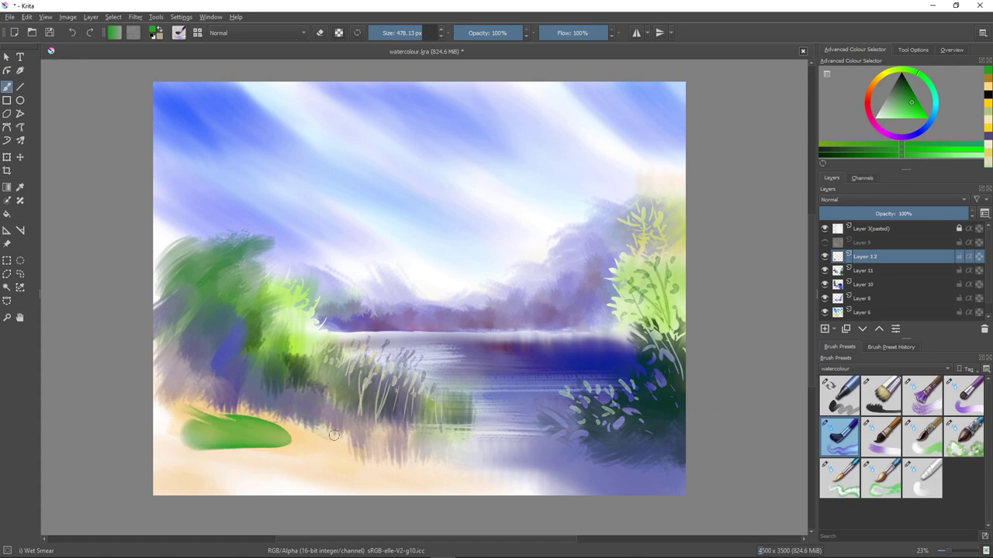
{"action": "left_click_drag", "start_coordinate": [332, 435], "coordinate": [345, 446]}
{"action": "mouse_move", "coordinate": [286, 427]}
{"action": "left_mouse_down"}
{"action": "mouse_move", "coordinate": [325, 436]}
{"action": "mouse_move", "coordinate": [288, 432]}
{"action": "left_mouse_up"}
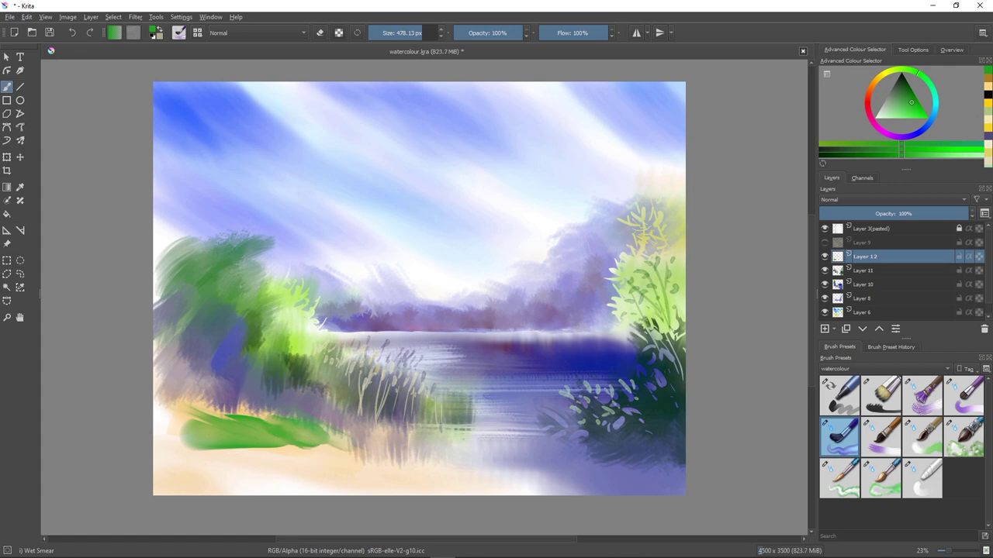
{"action": "key", "text": "ctrl+z"}
{"action": "key", "text": "ctrl+z"}
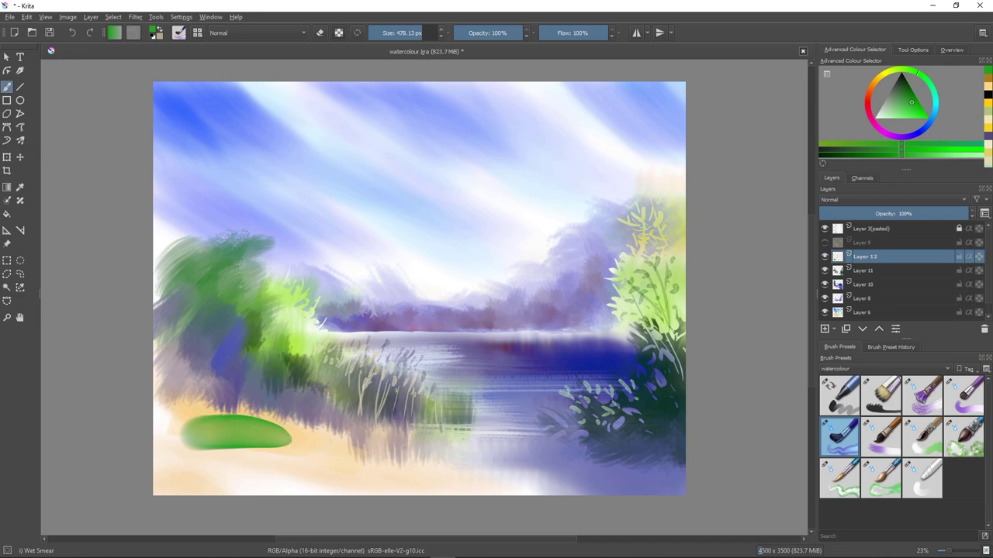
{"action": "key", "text": "ctrl+z"}
Step: Paint translucent pale green strokes across the sandy foreground with the Wet Smear brush at 478 px and 35% opacity
{"action": "left_click", "coordinate": [890, 94]}
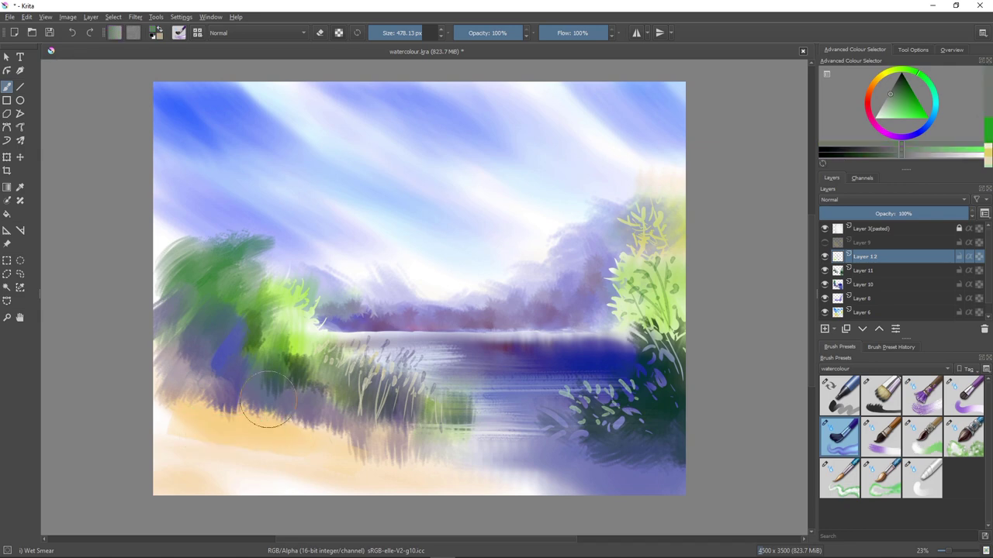
{"action": "left_click_drag", "start_coordinate": [892, 96], "coordinate": [892, 107]}
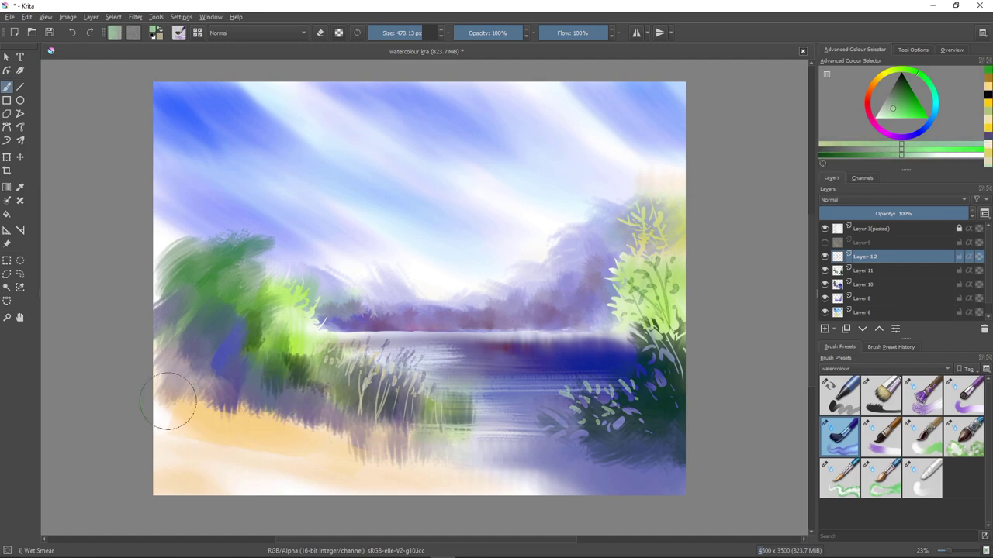
{"action": "left_click", "coordinate": [192, 417]}
{"action": "left_click_drag", "start_coordinate": [194, 419], "coordinate": [252, 441]}
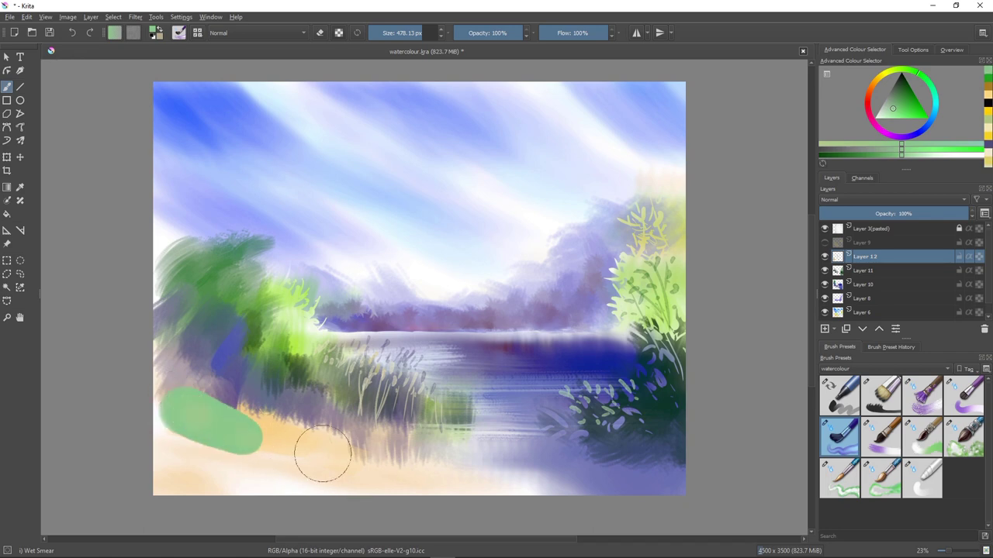
{"action": "key", "text": "ctrl+z"}
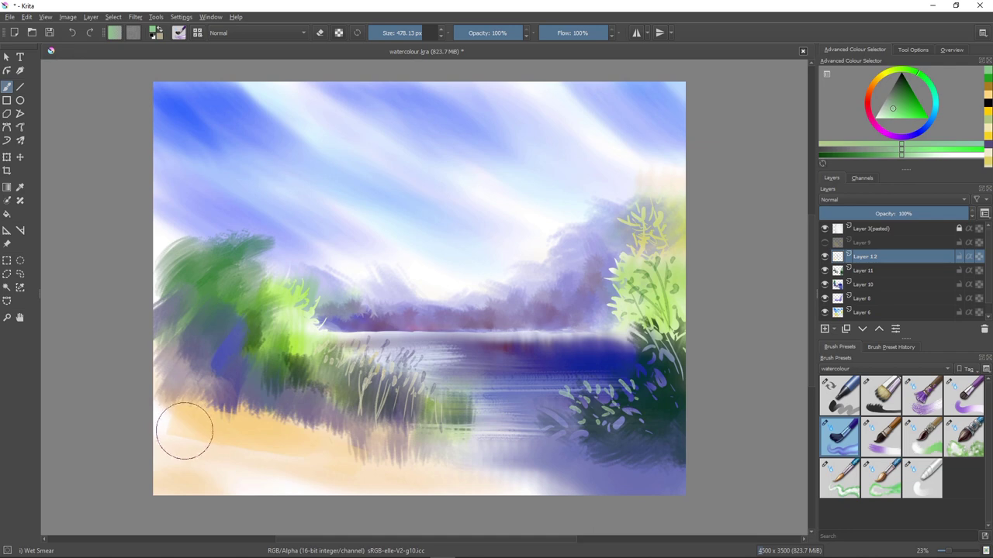
{"action": "left_click_drag", "start_coordinate": [490, 34], "coordinate": [478, 33]}
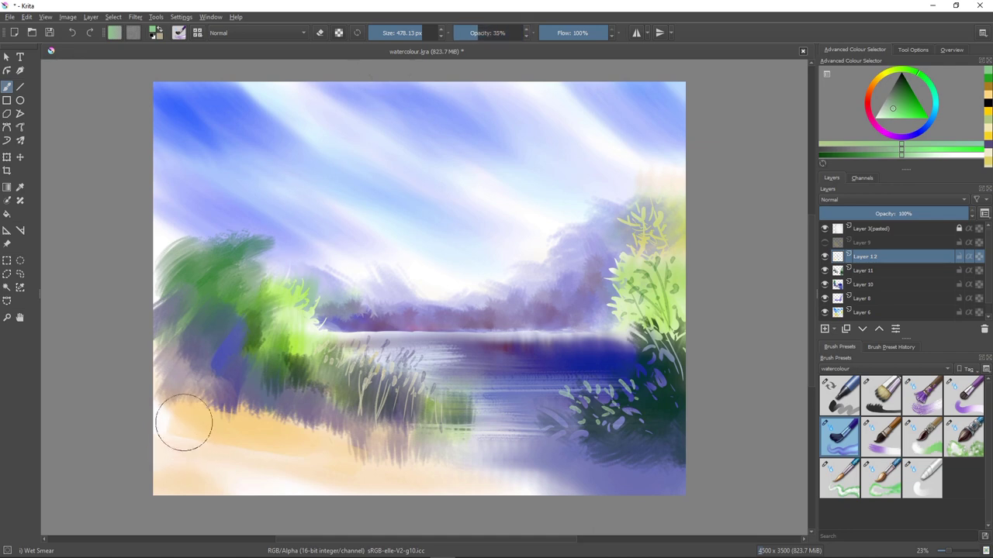
{"action": "mouse_move", "coordinate": [183, 425]}
{"action": "left_mouse_down"}
{"action": "mouse_move", "coordinate": [283, 453]}
{"action": "mouse_move", "coordinate": [245, 432]}
{"action": "mouse_move", "coordinate": [402, 463]}
{"action": "mouse_move", "coordinate": [424, 485]}
{"action": "mouse_move", "coordinate": [271, 432]}
{"action": "mouse_move", "coordinate": [393, 476]}
{"action": "mouse_move", "coordinate": [321, 439]}
{"action": "mouse_move", "coordinate": [400, 464]}
{"action": "mouse_move", "coordinate": [325, 422]}
{"action": "mouse_move", "coordinate": [380, 461]}
{"action": "mouse_move", "coordinate": [429, 473]}
{"action": "mouse_move", "coordinate": [310, 439]}
{"action": "mouse_move", "coordinate": [500, 481]}
{"action": "mouse_move", "coordinate": [223, 458]}
{"action": "mouse_move", "coordinate": [192, 442]}
{"action": "mouse_move", "coordinate": [172, 407]}
{"action": "mouse_move", "coordinate": [173, 426]}
{"action": "mouse_move", "coordinate": [160, 419]}
{"action": "mouse_move", "coordinate": [278, 449]}
{"action": "mouse_move", "coordinate": [170, 421]}
{"action": "mouse_move", "coordinate": [299, 476]}
{"action": "mouse_move", "coordinate": [158, 438]}
{"action": "mouse_move", "coordinate": [247, 482]}
{"action": "mouse_move", "coordinate": [137, 452]}
{"action": "mouse_move", "coordinate": [290, 440]}
{"action": "mouse_move", "coordinate": [219, 382]}
{"action": "mouse_move", "coordinate": [295, 425]}
{"action": "left_mouse_up"}
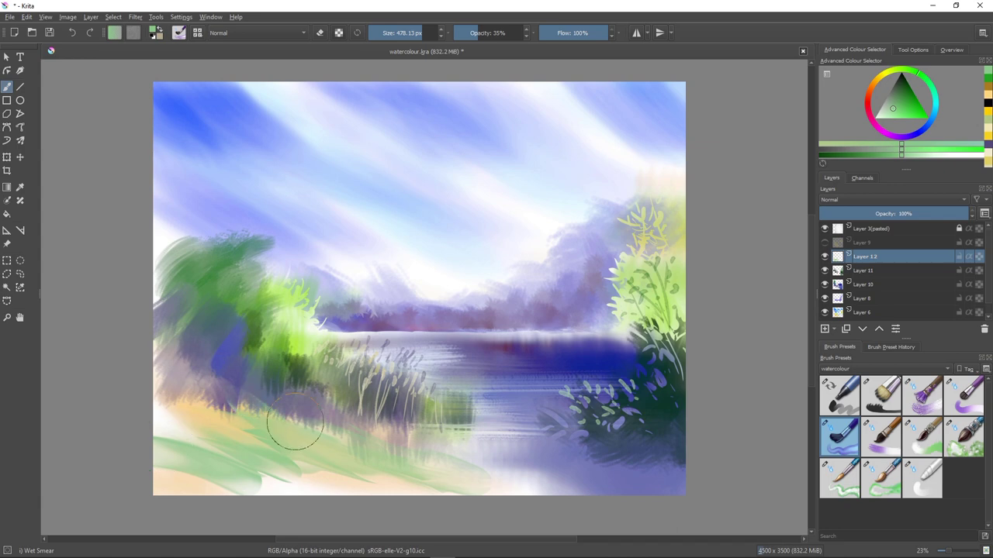
Step: Sample the blue-violet of the left bank, darken it, and paint soft shadow strokes along the bank's lower edge with the Wet Smear brush
{"action": "left_click", "coordinate": [294, 425], "text": "ctrl"}
{"action": "key", "text": "k"}
{"action": "key", "text": "k"}
{"action": "key", "text": "k"}
{"action": "key", "text": "k"}
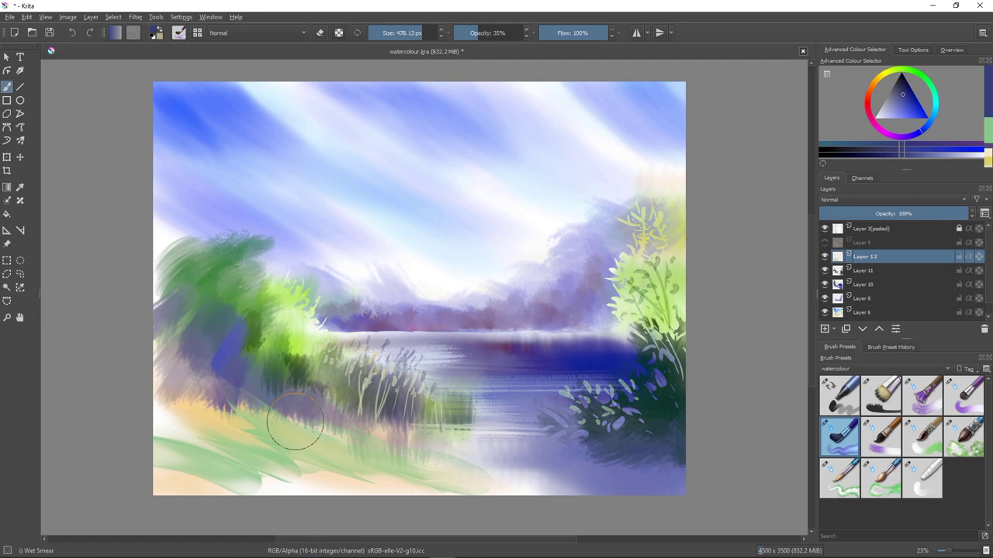
{"action": "key", "text": "l"}
{"action": "mouse_move", "coordinate": [231, 419]}
{"action": "left_mouse_down"}
{"action": "mouse_move", "coordinate": [245, 396]}
{"action": "mouse_move", "coordinate": [331, 434]}
{"action": "mouse_move", "coordinate": [211, 390]}
{"action": "mouse_move", "coordinate": [262, 432]}
{"action": "mouse_move", "coordinate": [203, 397]}
{"action": "mouse_move", "coordinate": [264, 431]}
{"action": "mouse_move", "coordinate": [203, 397]}
{"action": "mouse_move", "coordinate": [309, 437]}
{"action": "mouse_move", "coordinate": [235, 423]}
{"action": "mouse_move", "coordinate": [262, 445]}
{"action": "mouse_move", "coordinate": [242, 433]}
{"action": "mouse_move", "coordinate": [237, 381]}
{"action": "mouse_move", "coordinate": [232, 407]}
{"action": "mouse_move", "coordinate": [186, 403]}
{"action": "mouse_move", "coordinate": [200, 391]}
{"action": "mouse_move", "coordinate": [209, 415]}
{"action": "mouse_move", "coordinate": [193, 401]}
{"action": "mouse_move", "coordinate": [198, 415]}
{"action": "mouse_move", "coordinate": [226, 424]}
{"action": "mouse_move", "coordinate": [151, 390]}
{"action": "mouse_move", "coordinate": [254, 431]}
{"action": "mouse_move", "coordinate": [165, 374]}
{"action": "mouse_move", "coordinate": [196, 402]}
{"action": "mouse_move", "coordinate": [166, 368]}
{"action": "mouse_move", "coordinate": [256, 415]}
{"action": "mouse_move", "coordinate": [249, 401]}
{"action": "mouse_move", "coordinate": [180, 378]}
{"action": "mouse_move", "coordinate": [284, 415]}
{"action": "mouse_move", "coordinate": [212, 359]}
{"action": "mouse_move", "coordinate": [269, 402]}
{"action": "left_mouse_up"}
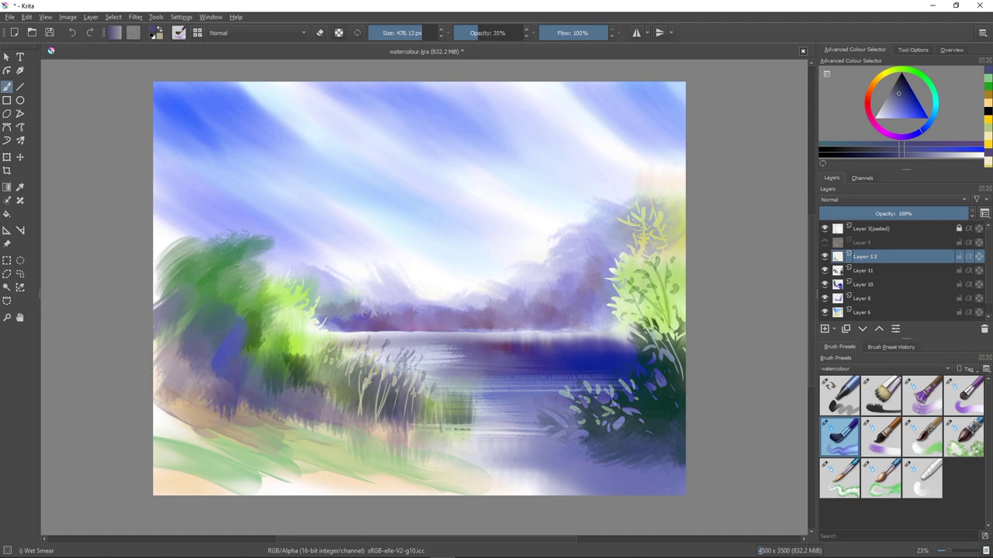
{"action": "mouse_move", "coordinate": [346, 420]}
{"action": "left_mouse_down"}
{"action": "mouse_move", "coordinate": [155, 368]}
{"action": "mouse_move", "coordinate": [184, 414]}
{"action": "mouse_move", "coordinate": [210, 430]}
{"action": "mouse_move", "coordinate": [141, 383]}
{"action": "mouse_move", "coordinate": [215, 427]}
{"action": "mouse_move", "coordinate": [248, 430]}
{"action": "mouse_move", "coordinate": [172, 391]}
{"action": "mouse_move", "coordinate": [190, 399]}
{"action": "mouse_move", "coordinate": [157, 370]}
{"action": "mouse_move", "coordinate": [234, 402]}
{"action": "mouse_move", "coordinate": [192, 390]}
{"action": "mouse_move", "coordinate": [137, 355]}
{"action": "mouse_move", "coordinate": [186, 395]}
{"action": "left_mouse_up"}
{"action": "mouse_move", "coordinate": [132, 348]}
{"action": "left_mouse_down"}
{"action": "mouse_move", "coordinate": [184, 398]}
{"action": "mouse_move", "coordinate": [158, 342]}
{"action": "mouse_move", "coordinate": [175, 380]}
{"action": "mouse_move", "coordinate": [131, 342]}
{"action": "mouse_move", "coordinate": [180, 373]}
{"action": "mouse_move", "coordinate": [132, 343]}
{"action": "mouse_move", "coordinate": [190, 420]}
{"action": "mouse_move", "coordinate": [210, 430]}
{"action": "mouse_move", "coordinate": [109, 364]}
{"action": "mouse_move", "coordinate": [144, 401]}
{"action": "mouse_move", "coordinate": [216, 431]}
{"action": "mouse_move", "coordinate": [96, 385]}
{"action": "mouse_move", "coordinate": [240, 460]}
{"action": "left_mouse_up"}
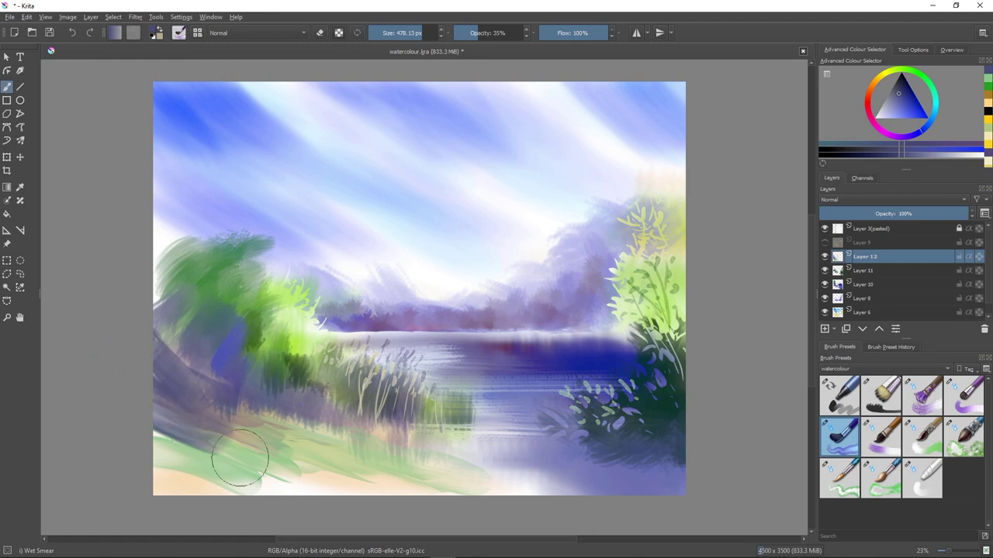
{"action": "left_click_drag", "start_coordinate": [228, 404], "coordinate": [310, 440]}
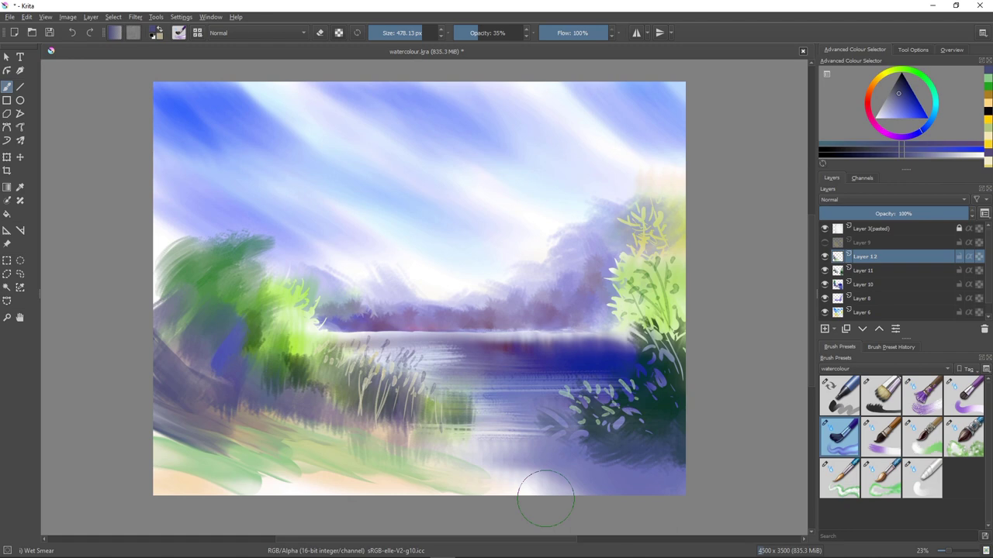
Step: Paint dark blue-violet foliage clumps on the lower left bank with the Watercolor Fringe brush at 135 px
{"action": "left_click", "coordinate": [881, 438]}
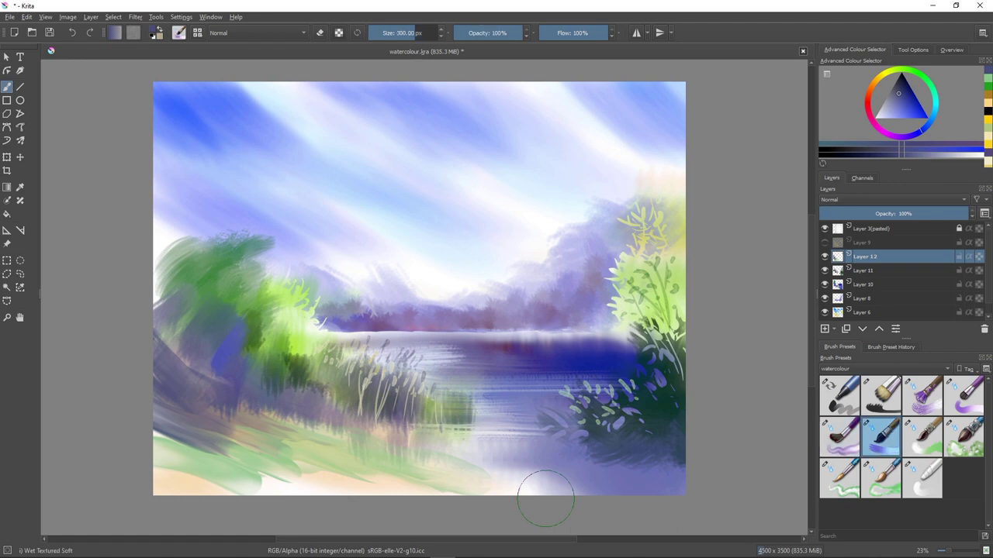
{"action": "key", "text": "period"}
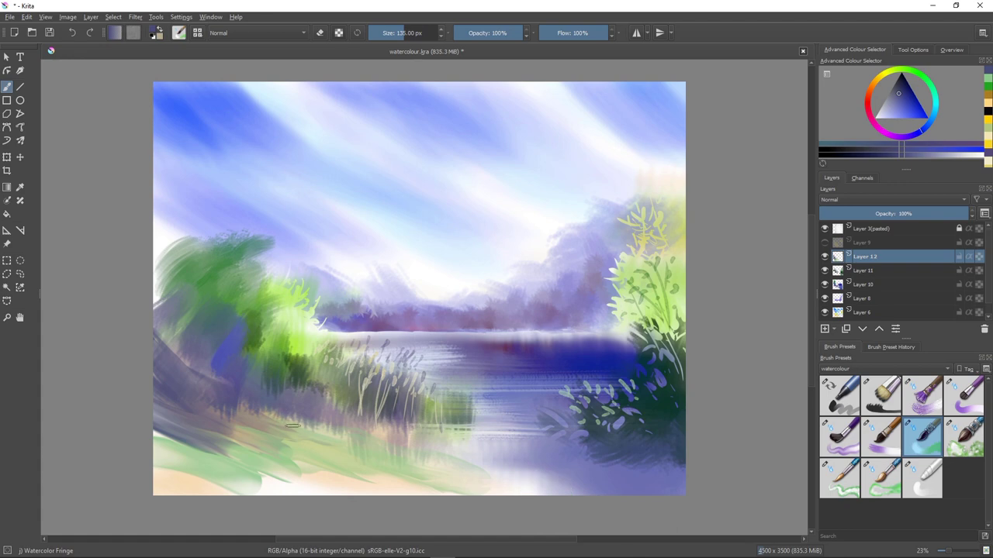
{"action": "left_click_drag", "start_coordinate": [298, 427], "coordinate": [306, 431]}
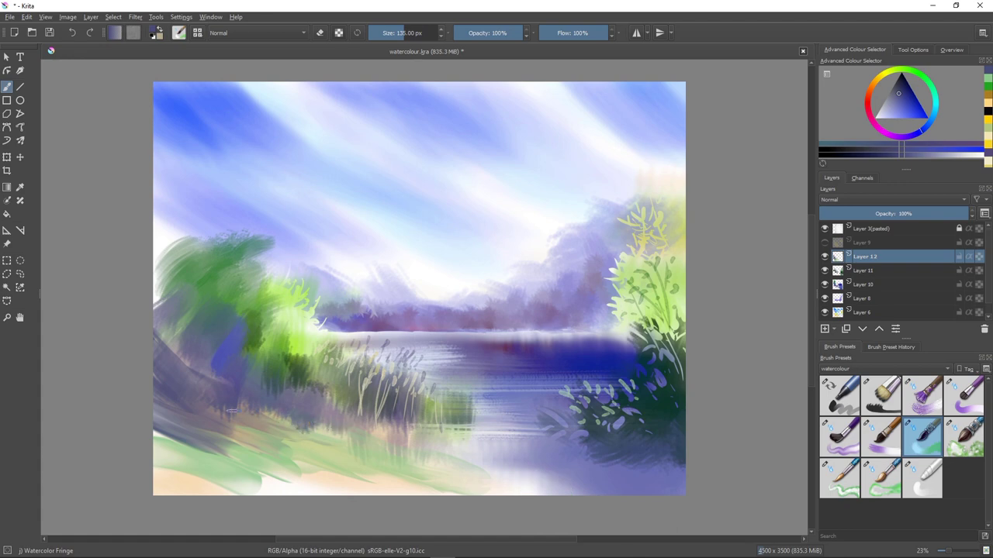
{"action": "mouse_move", "coordinate": [204, 405]}
{"action": "left_mouse_down"}
{"action": "mouse_move", "coordinate": [156, 404]}
{"action": "mouse_move", "coordinate": [178, 430]}
{"action": "mouse_move", "coordinate": [190, 415]}
{"action": "mouse_move", "coordinate": [207, 416]}
{"action": "mouse_move", "coordinate": [200, 430]}
{"action": "mouse_move", "coordinate": [216, 441]}
{"action": "mouse_move", "coordinate": [157, 418]}
{"action": "left_mouse_up"}
{"action": "mouse_move", "coordinate": [195, 366]}
{"action": "left_mouse_down"}
{"action": "mouse_move", "coordinate": [221, 380]}
{"action": "mouse_move", "coordinate": [186, 365]}
{"action": "mouse_move", "coordinate": [153, 327]}
{"action": "mouse_move", "coordinate": [169, 366]}
{"action": "mouse_move", "coordinate": [155, 393]}
{"action": "mouse_move", "coordinate": [156, 361]}
{"action": "mouse_move", "coordinate": [175, 398]}
{"action": "mouse_move", "coordinate": [161, 399]}
{"action": "mouse_move", "coordinate": [178, 370]}
{"action": "left_mouse_up"}
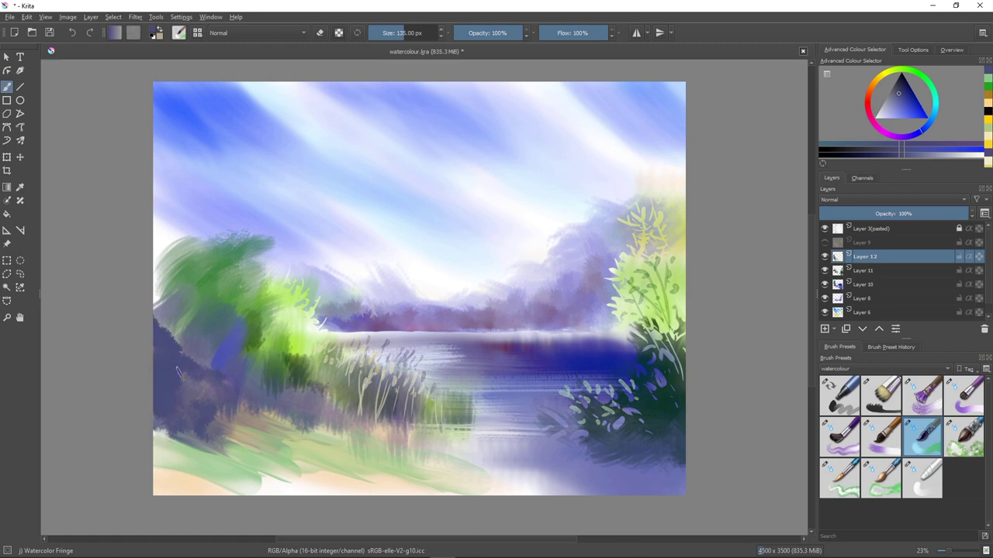
Step: Blend the dark foliage on the left bank into its surroundings with the Blender Basic brush at 342 px
{"action": "left_click", "coordinate": [922, 477]}
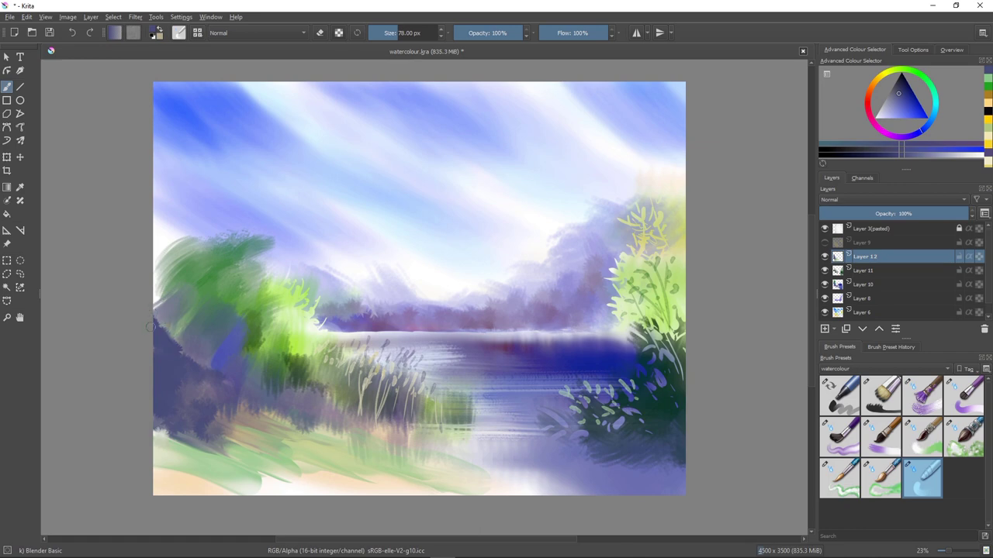
{"action": "key", "text": "bracketright"}
{"action": "key", "text": "bracketright"}
{"action": "key", "text": "bracketright"}
{"action": "key", "text": "bracketright"}
{"action": "key", "text": "bracketright"}
{"action": "key", "text": "bracketright"}
{"action": "key", "text": "bracketright"}
{"action": "key", "text": "bracketright"}
{"action": "key", "text": "bracketright"}
{"action": "key", "text": "bracketright"}
{"action": "key", "text": "bracketright"}
{"action": "key", "text": "bracketright"}
{"action": "key", "text": "bracketright"}
{"action": "key", "text": "bracketright"}
{"action": "key", "text": "bracketright"}
{"action": "key", "text": "bracketright"}
{"action": "key", "text": "bracketright"}
{"action": "key", "text": "bracketright"}
{"action": "key", "text": "bracketright"}
{"action": "key", "text": "bracketright"}
{"action": "mouse_move", "coordinate": [162, 336]}
{"action": "left_mouse_down"}
{"action": "mouse_move", "coordinate": [199, 359]}
{"action": "mouse_move", "coordinate": [157, 337]}
{"action": "mouse_move", "coordinate": [150, 345]}
{"action": "mouse_move", "coordinate": [173, 357]}
{"action": "mouse_move", "coordinate": [163, 377]}
{"action": "mouse_move", "coordinate": [198, 335]}
{"action": "left_mouse_up"}
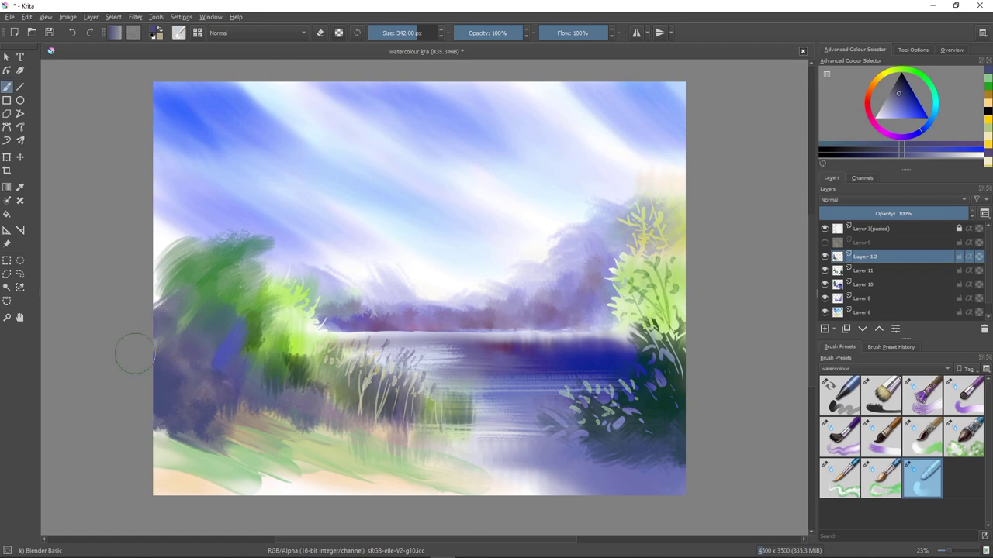
{"action": "mouse_move", "coordinate": [135, 354]}
{"action": "left_mouse_down"}
{"action": "mouse_move", "coordinate": [152, 428]}
{"action": "mouse_move", "coordinate": [284, 475]}
{"action": "left_mouse_up"}
{"action": "left_click_drag", "start_coordinate": [464, 464], "coordinate": [474, 475]}
Step: Paint a row of dark blue-violet bushes along the foreground shoreline with the Watercolor Fringe brush at 135 px
{"action": "key", "text": "slash"}
{"action": "key", "text": "slash"}
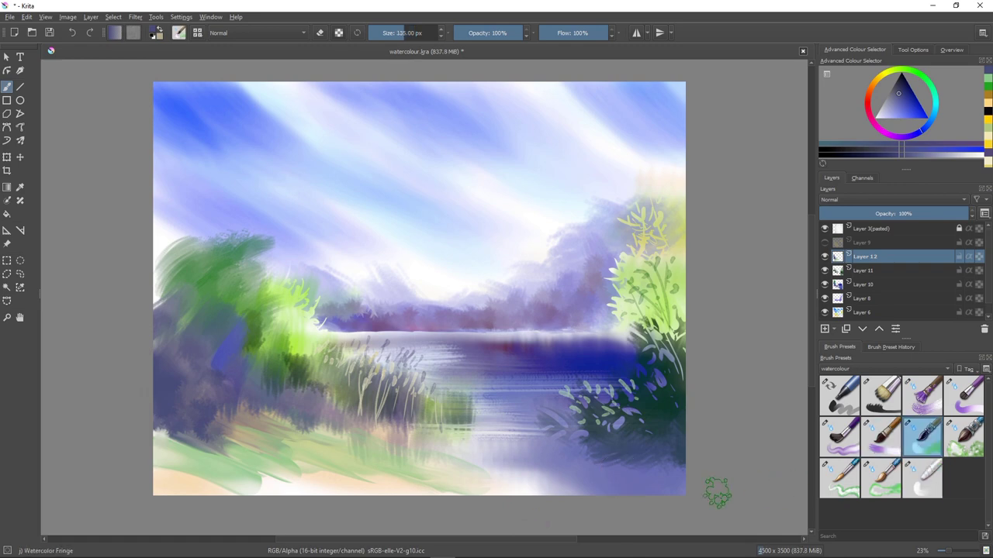
{"action": "mouse_move", "coordinate": [431, 463]}
{"action": "left_mouse_down"}
{"action": "mouse_move", "coordinate": [406, 434]}
{"action": "mouse_move", "coordinate": [447, 450]}
{"action": "mouse_move", "coordinate": [377, 425]}
{"action": "left_mouse_up"}
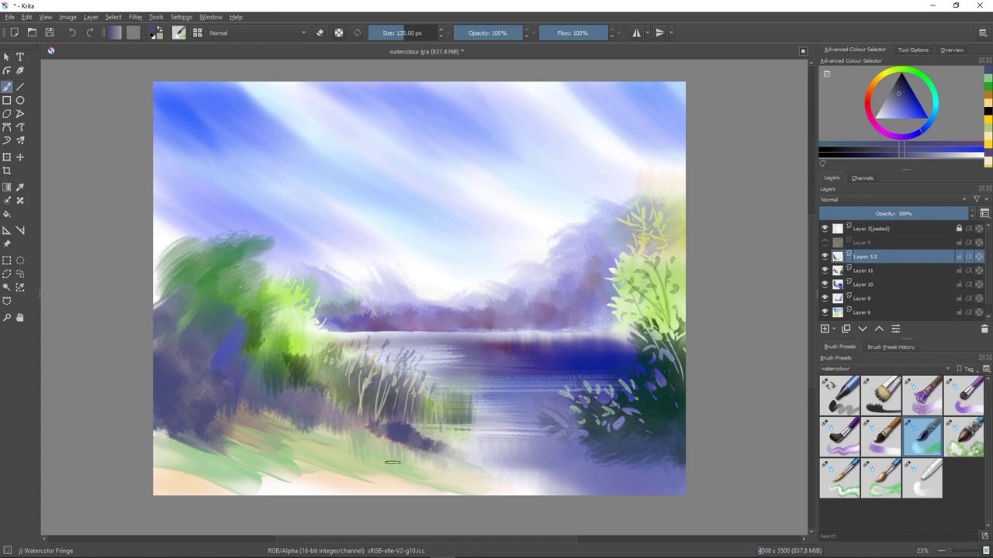
{"action": "left_click_drag", "start_coordinate": [415, 443], "coordinate": [439, 446]}
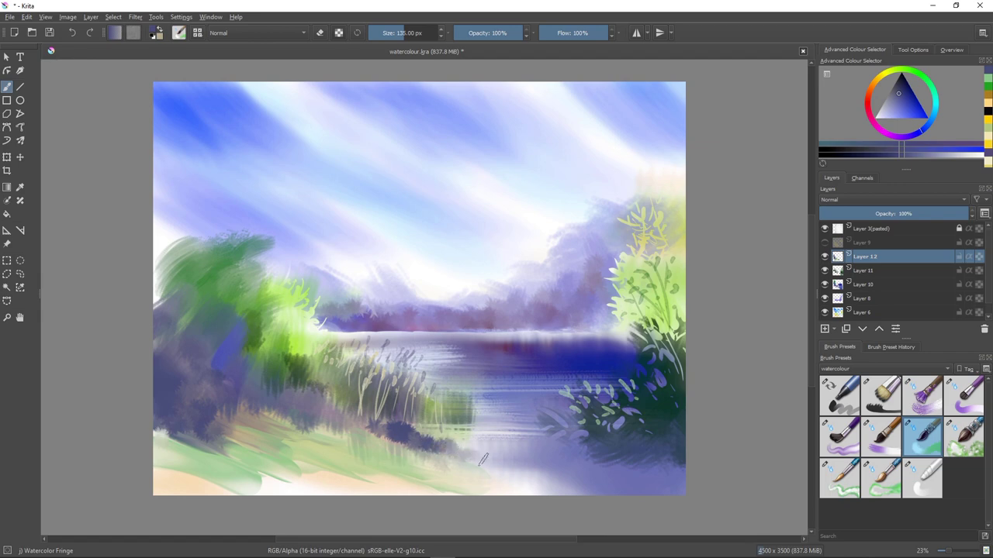
{"action": "mouse_move", "coordinate": [479, 462]}
{"action": "left_mouse_down"}
{"action": "mouse_move", "coordinate": [442, 462]}
{"action": "mouse_move", "coordinate": [497, 478]}
{"action": "left_mouse_up"}
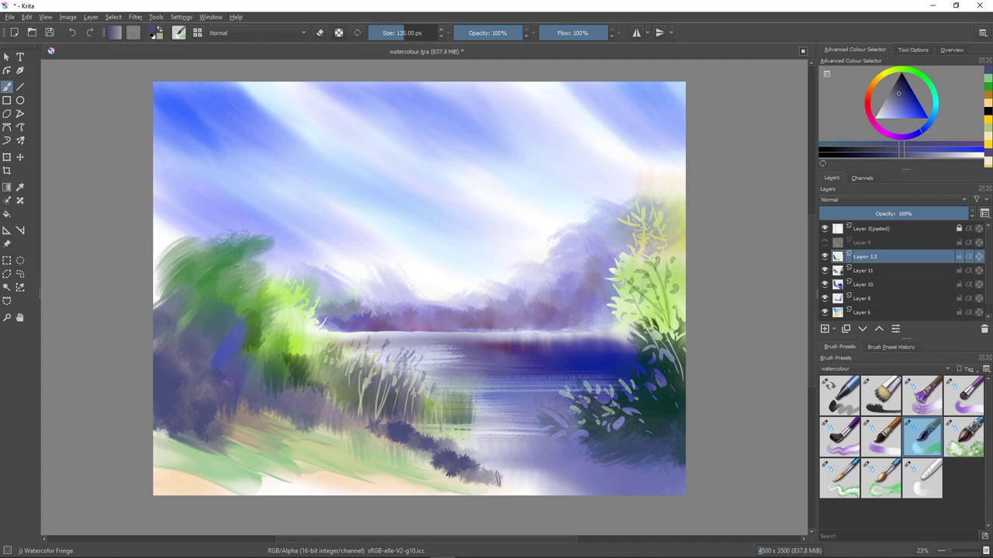
{"action": "mouse_move", "coordinate": [435, 455]}
{"action": "left_mouse_down"}
{"action": "mouse_move", "coordinate": [374, 453]}
{"action": "mouse_move", "coordinate": [379, 436]}
{"action": "mouse_move", "coordinate": [396, 451]}
{"action": "mouse_move", "coordinate": [411, 447]}
{"action": "mouse_move", "coordinate": [390, 439]}
{"action": "mouse_move", "coordinate": [448, 456]}
{"action": "mouse_move", "coordinate": [458, 449]}
{"action": "mouse_move", "coordinate": [506, 470]}
{"action": "left_mouse_up"}
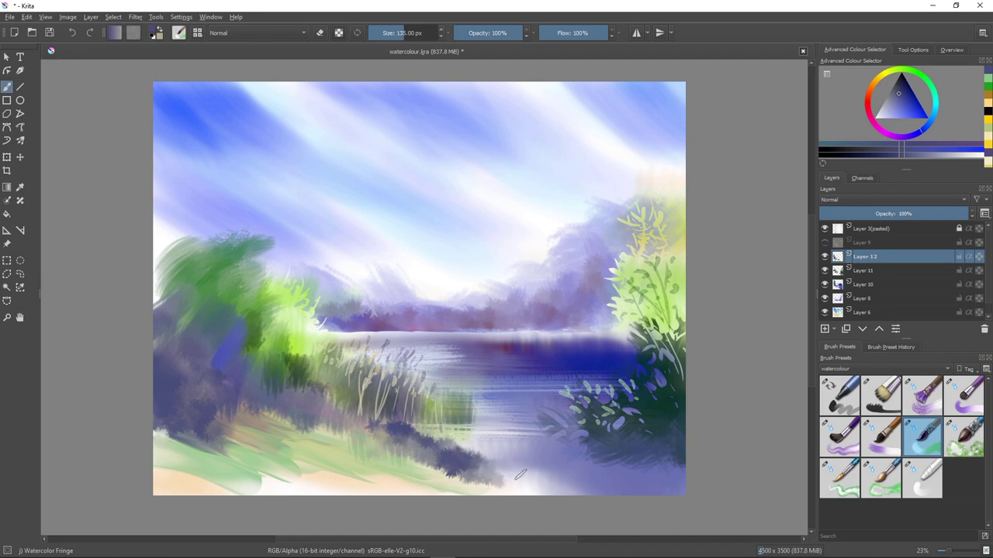
{"action": "mouse_move", "coordinate": [453, 455]}
{"action": "left_mouse_down"}
{"action": "mouse_move", "coordinate": [496, 455]}
{"action": "mouse_move", "coordinate": [431, 440]}
{"action": "mouse_move", "coordinate": [463, 441]}
{"action": "left_mouse_up"}
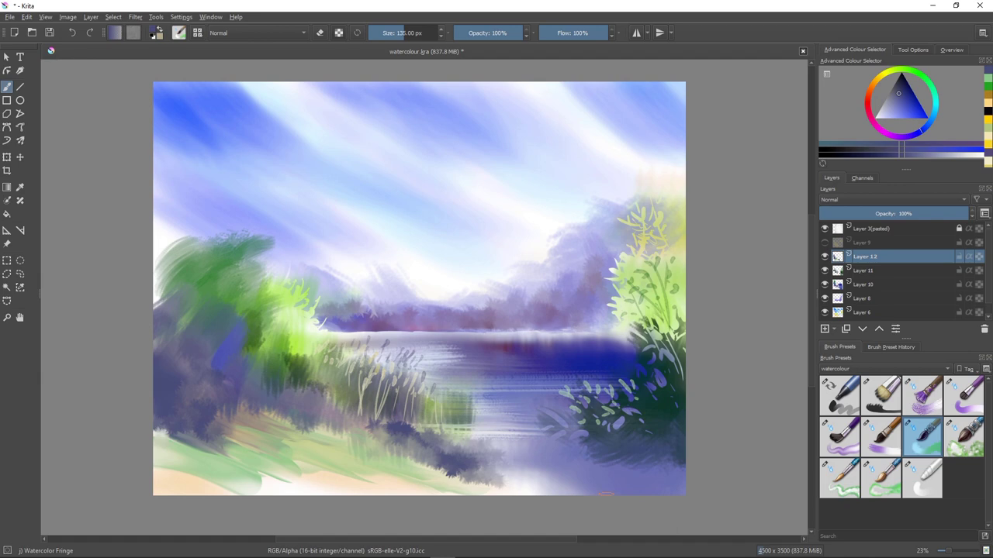
Step: Soften the shoreline bushes and the green ground beside them with the Blender Basic brush at 342 px
{"action": "left_click", "coordinate": [922, 478]}
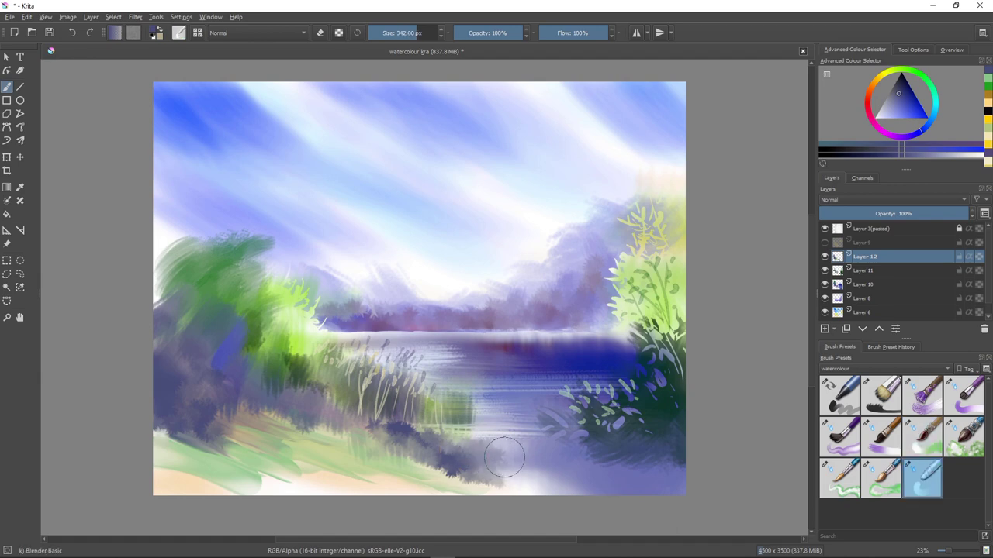
{"action": "mouse_move", "coordinate": [504, 458]}
{"action": "left_mouse_down"}
{"action": "mouse_move", "coordinate": [566, 460]}
{"action": "mouse_move", "coordinate": [464, 450]}
{"action": "mouse_move", "coordinate": [496, 442]}
{"action": "mouse_move", "coordinate": [442, 445]}
{"action": "mouse_move", "coordinate": [546, 446]}
{"action": "mouse_move", "coordinate": [439, 452]}
{"action": "mouse_move", "coordinate": [514, 472]}
{"action": "left_mouse_up"}
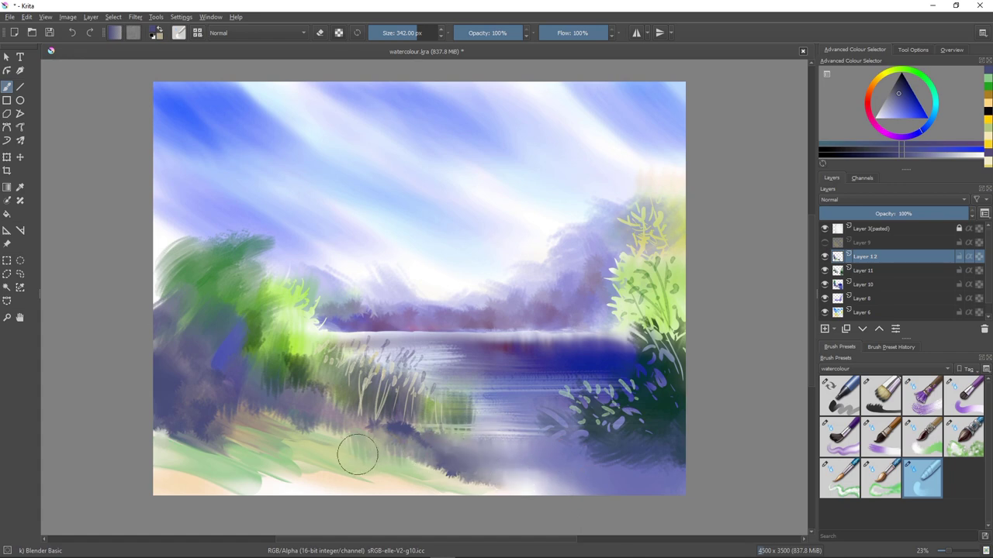
{"action": "mouse_move", "coordinate": [358, 454]}
{"action": "left_mouse_down"}
{"action": "mouse_move", "coordinate": [370, 445]}
{"action": "mouse_move", "coordinate": [346, 431]}
{"action": "left_mouse_up"}
{"action": "mouse_move", "coordinate": [403, 459]}
{"action": "left_mouse_down"}
{"action": "mouse_move", "coordinate": [307, 434]}
{"action": "mouse_move", "coordinate": [329, 448]}
{"action": "mouse_move", "coordinate": [319, 452]}
{"action": "mouse_move", "coordinate": [364, 454]}
{"action": "mouse_move", "coordinate": [441, 486]}
{"action": "left_mouse_up"}
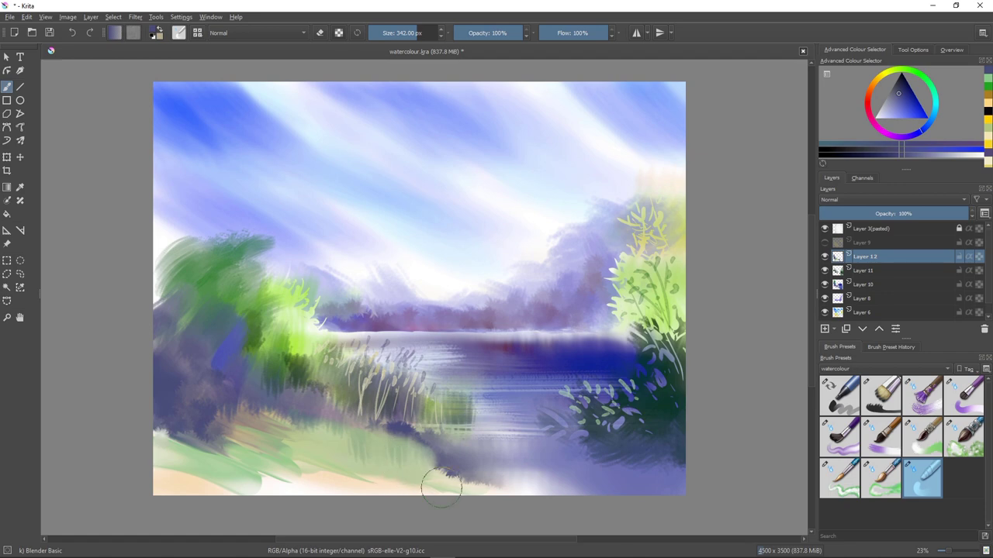
Step: Add dark leafy texture to the shoreline bushes and behind the bright green bush with the Watercolor Fringe brush
{"action": "key", "text": "slash"}
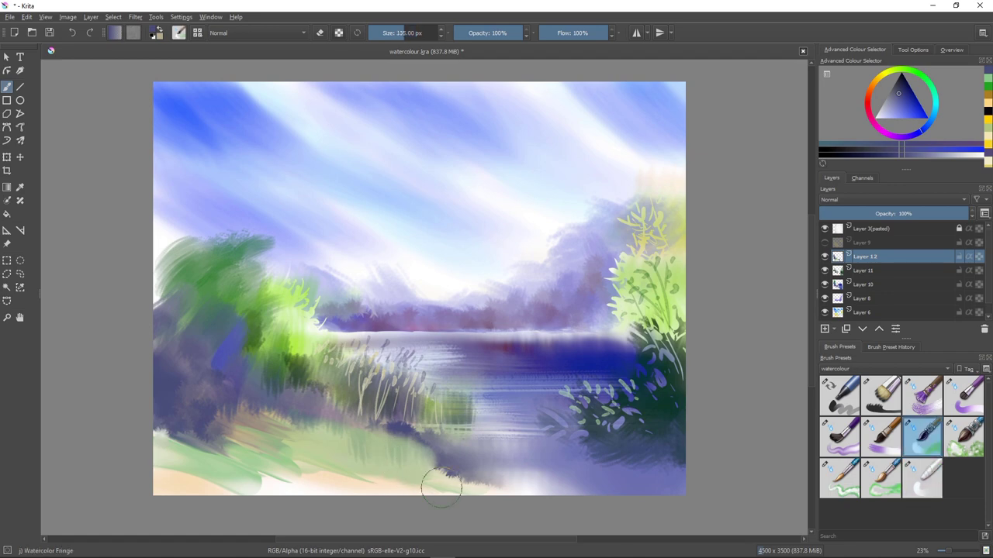
{"action": "mouse_move", "coordinate": [415, 443]}
{"action": "left_mouse_down"}
{"action": "mouse_move", "coordinate": [433, 457]}
{"action": "mouse_move", "coordinate": [414, 445]}
{"action": "left_mouse_up"}
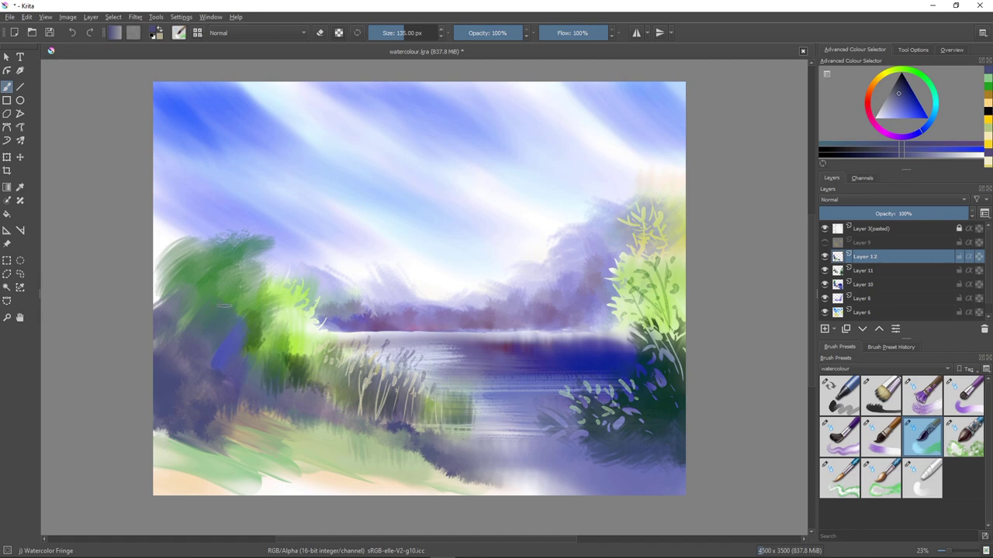
{"action": "mouse_move", "coordinate": [246, 317]}
{"action": "left_mouse_down"}
{"action": "mouse_move", "coordinate": [254, 324]}
{"action": "mouse_move", "coordinate": [262, 310]}
{"action": "mouse_move", "coordinate": [270, 355]}
{"action": "mouse_move", "coordinate": [278, 349]}
{"action": "left_mouse_up"}
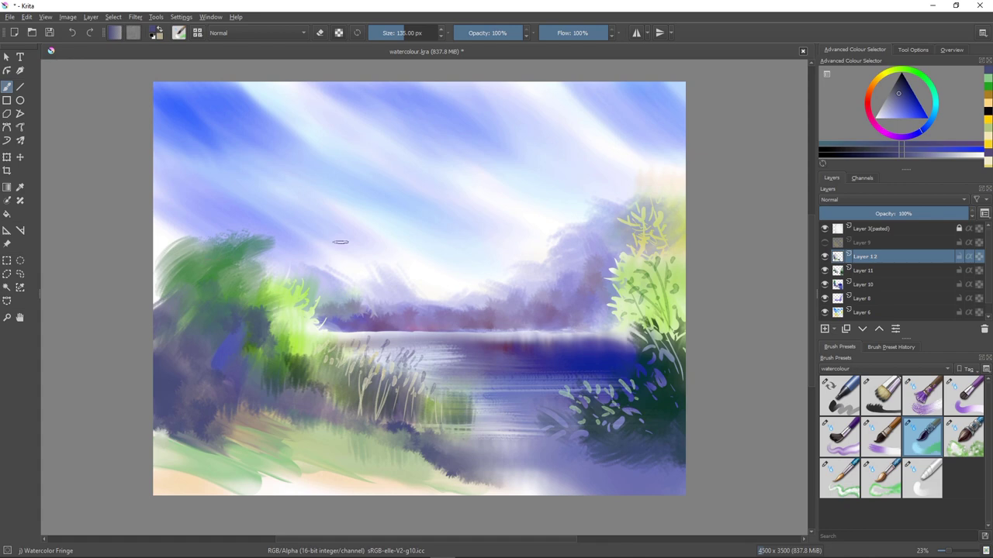
Step: Paint light yellow-green foliage highlights down the water-facing edge of the left tree with the Watercolor Fringe brush
{"action": "left_click", "coordinate": [889, 71]}
{"action": "left_click_drag", "start_coordinate": [902, 98], "coordinate": [903, 114]}
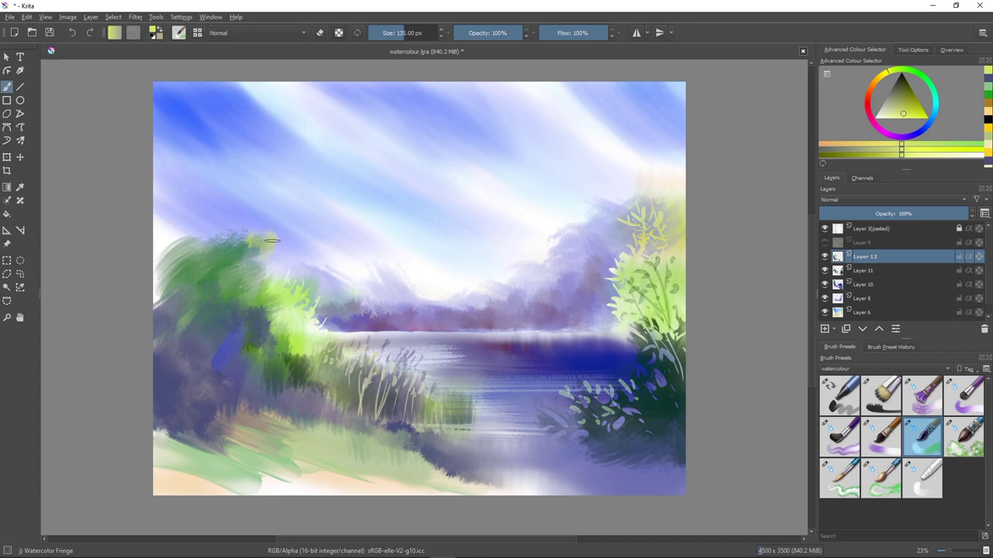
{"action": "mouse_move", "coordinate": [254, 242]}
{"action": "left_mouse_down"}
{"action": "mouse_move", "coordinate": [247, 227]}
{"action": "mouse_move", "coordinate": [281, 237]}
{"action": "mouse_move", "coordinate": [254, 252]}
{"action": "mouse_move", "coordinate": [259, 286]}
{"action": "left_mouse_up"}
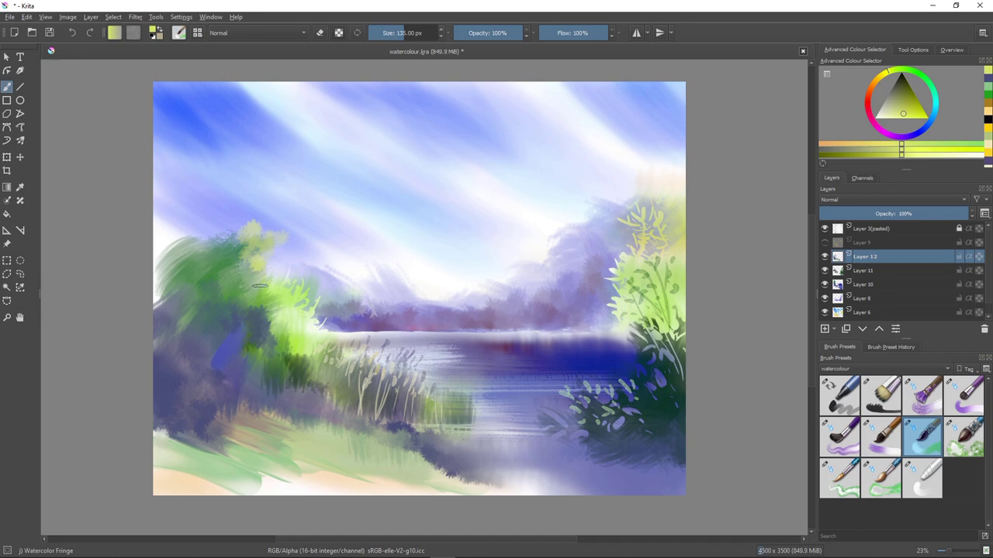
{"action": "mouse_move", "coordinate": [259, 286]}
{"action": "left_mouse_down"}
{"action": "mouse_move", "coordinate": [264, 252]}
{"action": "mouse_move", "coordinate": [246, 264]}
{"action": "mouse_move", "coordinate": [264, 271]}
{"action": "mouse_move", "coordinate": [242, 292]}
{"action": "mouse_move", "coordinate": [254, 277]}
{"action": "mouse_move", "coordinate": [264, 305]}
{"action": "left_mouse_up"}
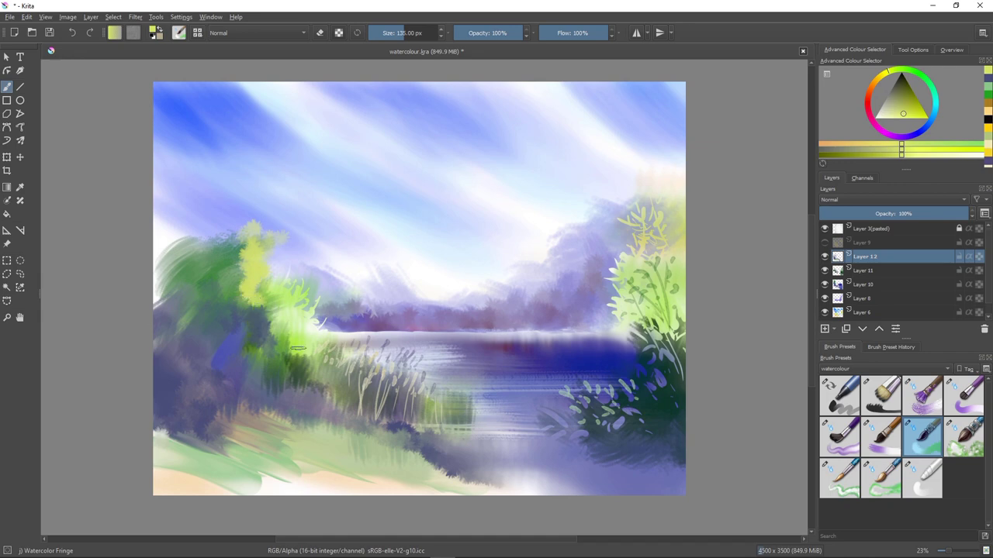
Step: Undo the light yellow-green foliage highlights painted down the water-facing edge of the left tree
{"action": "key", "text": "ctrl+z"}
{"action": "key", "text": "ctrl+z"}
{"action": "key", "text": "ctrl+z"}
{"action": "key", "text": "ctrl+z"}
{"action": "key", "text": "ctrl+z"}
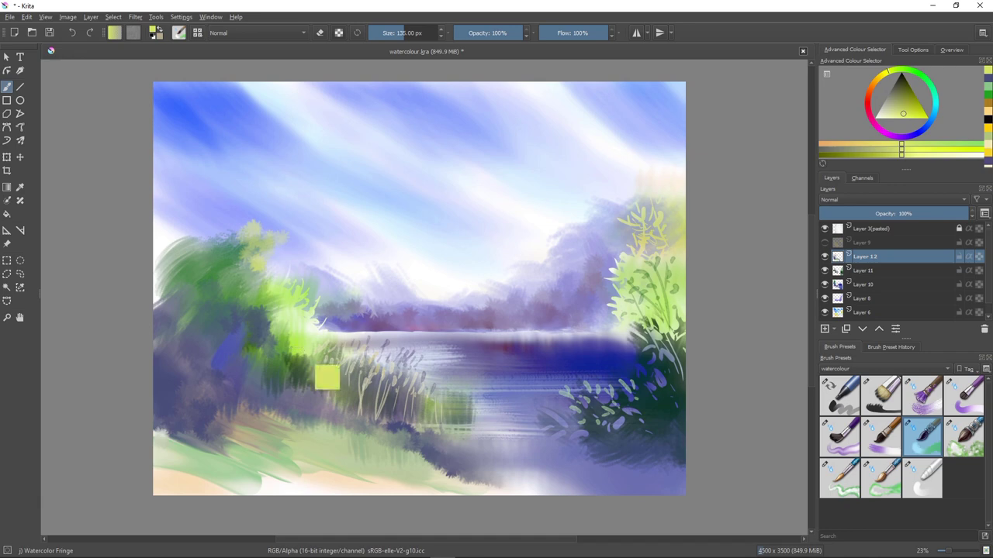
{"action": "key", "text": "ctrl+z"}
{"action": "key", "text": "ctrl+z"}
{"action": "key", "text": "ctrl+z"}
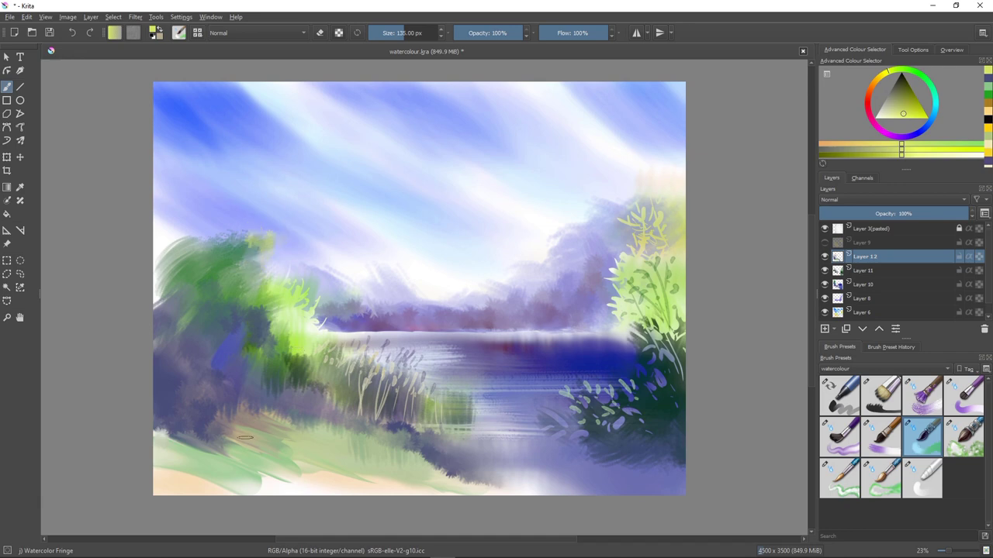
{"action": "key", "text": "ctrl+z"}
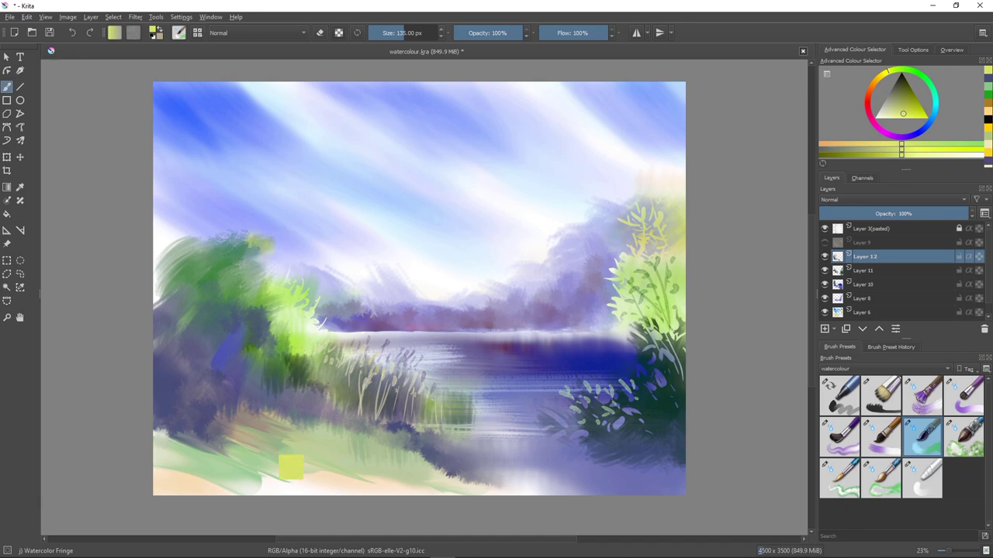
{"action": "key", "text": "ctrl+z"}
{"action": "key", "text": "ctrl+z"}
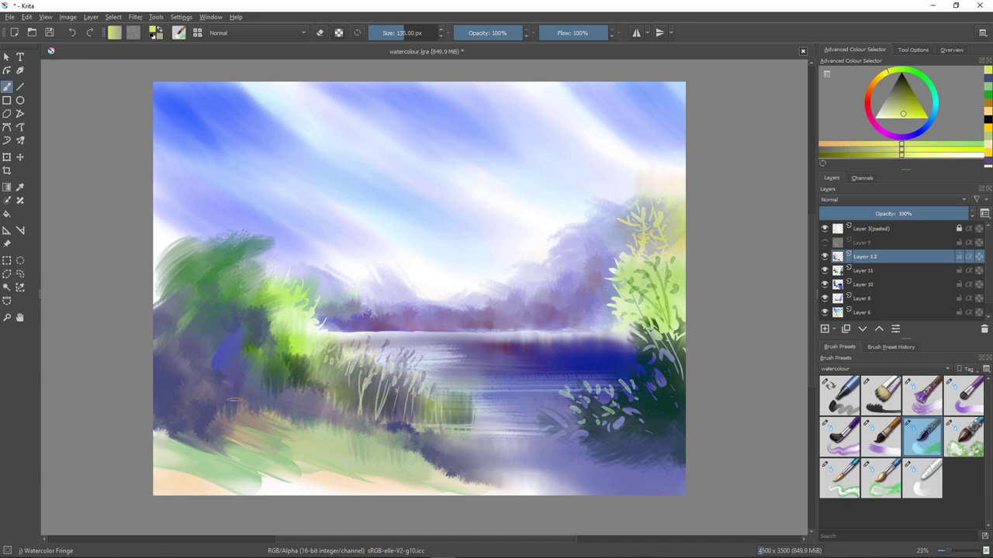
Step: With the Watercolor Texture brush at 118 px, try yellow-green foliage on the left tree, undo it, and dab yellow-green along the foreground shore
{"action": "left_click", "coordinate": [963, 437]}
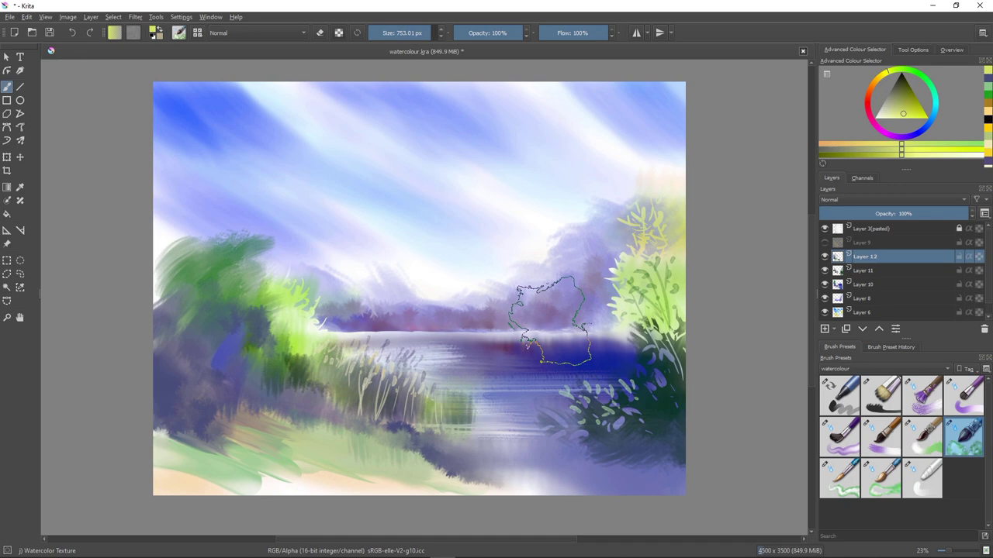
{"action": "key", "text": "bracketleft"}
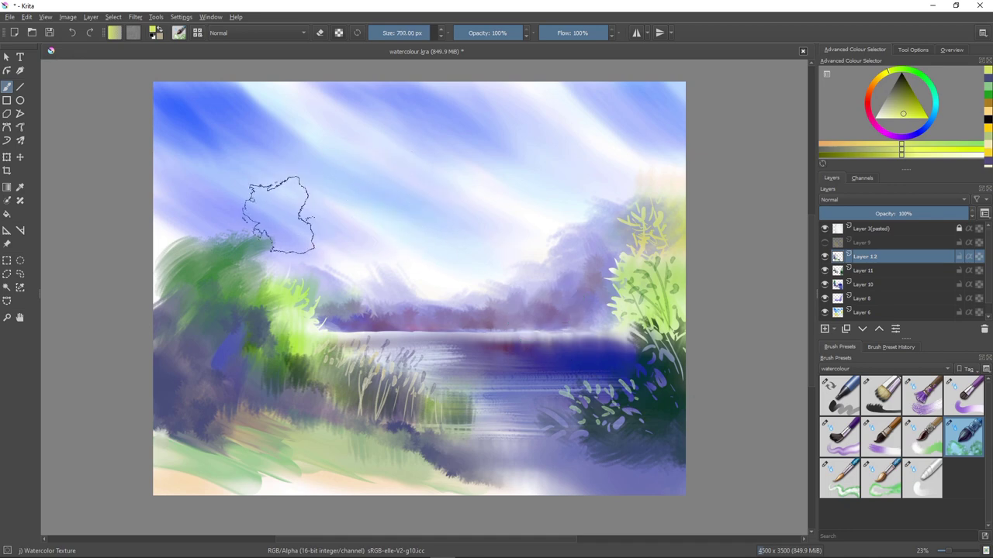
{"action": "key", "text": "bracketleft"}
{"action": "key", "text": "bracketleft"}
{"action": "key", "text": "bracketleft"}
{"action": "key", "text": "bracketleft"}
{"action": "key", "text": "bracketleft"}
{"action": "key", "text": "bracketleft"}
{"action": "key", "text": "bracketleft"}
{"action": "key", "text": "bracketleft"}
{"action": "key", "text": "bracketleft"}
{"action": "key", "text": "bracketleft"}
{"action": "key", "text": "bracketleft"}
{"action": "key", "text": "bracketleft"}
{"action": "key", "text": "bracketleft"}
{"action": "key", "text": "bracketleft"}
{"action": "key", "text": "bracketleft"}
{"action": "key", "text": "bracketleft"}
{"action": "key", "text": "bracketleft"}
{"action": "key", "text": "bracketleft"}
{"action": "key", "text": "bracketleft"}
{"action": "key", "text": "bracketleft"}
{"action": "mouse_move", "coordinate": [274, 224]}
{"action": "left_mouse_down"}
{"action": "mouse_move", "coordinate": [271, 244]}
{"action": "mouse_move", "coordinate": [229, 272]}
{"action": "left_mouse_up"}
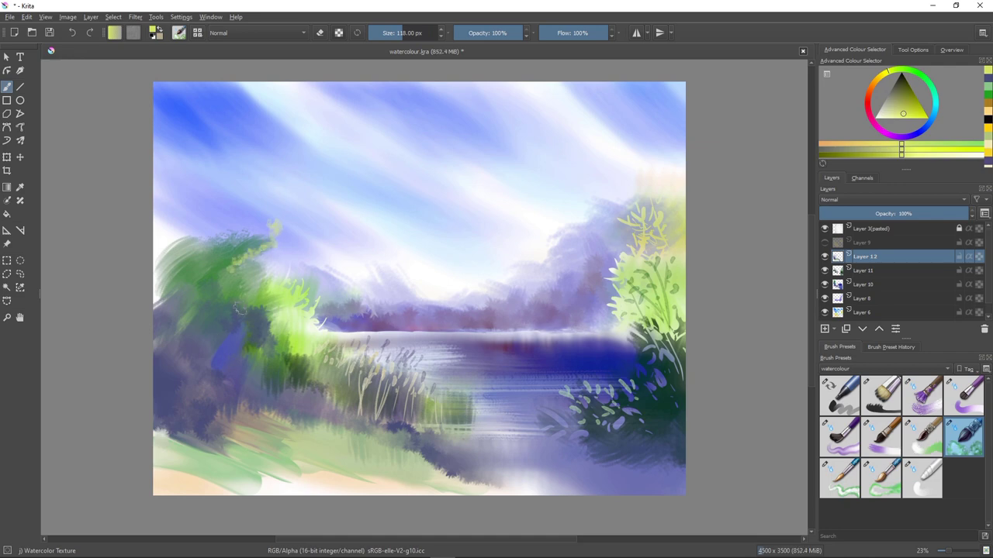
{"action": "key", "text": "ctrl+z"}
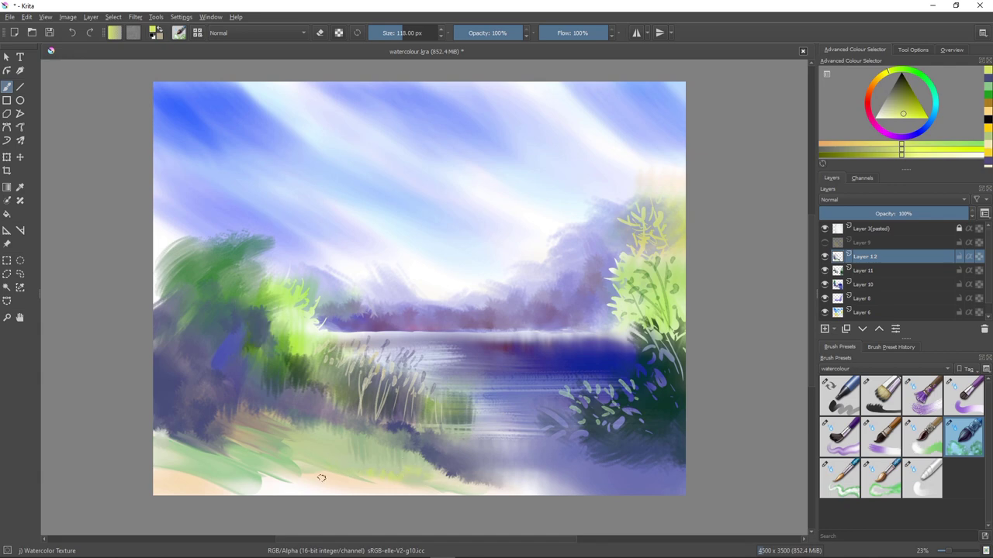
Step: Dab orange texture along the foreground shoreline with the Watercolor Texture brush at 118 px
{"action": "left_click", "coordinate": [894, 98]}
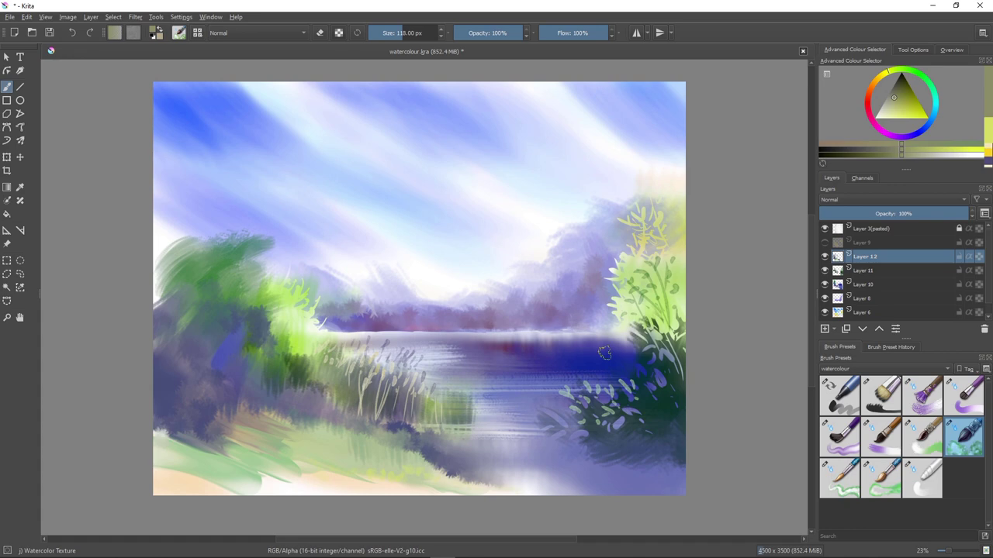
{"action": "mouse_move", "coordinate": [894, 98]}
{"action": "left_mouse_down"}
{"action": "mouse_move", "coordinate": [909, 96]}
{"action": "mouse_move", "coordinate": [897, 114]}
{"action": "mouse_move", "coordinate": [906, 112]}
{"action": "mouse_move", "coordinate": [874, 82]}
{"action": "left_mouse_up"}
{"action": "left_click", "coordinate": [869, 92]}
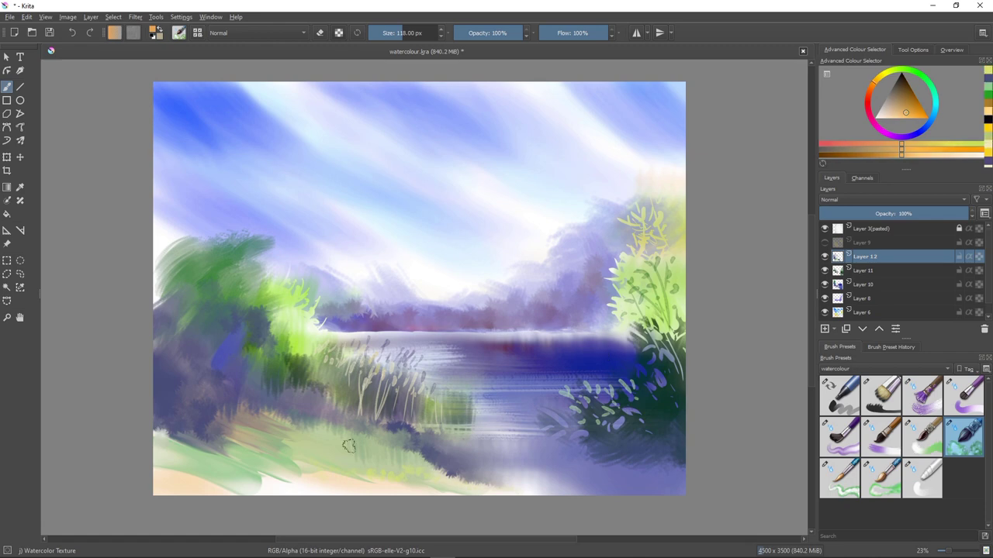
{"action": "mouse_move", "coordinate": [349, 465]}
{"action": "left_mouse_down"}
{"action": "mouse_move", "coordinate": [457, 488]}
{"action": "mouse_move", "coordinate": [370, 452]}
{"action": "mouse_move", "coordinate": [349, 468]}
{"action": "mouse_move", "coordinate": [403, 471]}
{"action": "mouse_move", "coordinate": [411, 461]}
{"action": "mouse_move", "coordinate": [474, 479]}
{"action": "left_mouse_up"}
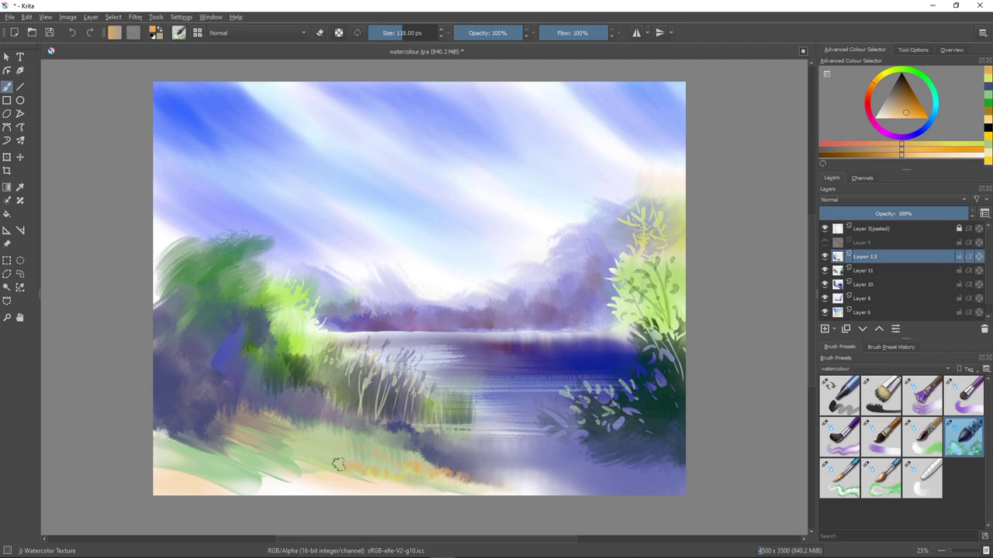
Step: Paint larger orange grass patches across the upper foreground bank with the Watercolor Texture brush at 246 px
{"action": "key", "text": "bracketright"}
{"action": "key", "text": "bracketright"}
{"action": "key", "text": "bracketright"}
{"action": "key", "text": "bracketright"}
{"action": "key", "text": "bracketright"}
{"action": "key", "text": "bracketright"}
{"action": "key", "text": "bracketright"}
{"action": "key", "text": "bracketright"}
{"action": "key", "text": "bracketright"}
{"action": "key", "text": "bracketright"}
{"action": "key", "text": "bracketright"}
{"action": "mouse_move", "coordinate": [312, 441]}
{"action": "left_mouse_down"}
{"action": "mouse_move", "coordinate": [368, 460]}
{"action": "mouse_move", "coordinate": [342, 443]}
{"action": "left_mouse_up"}
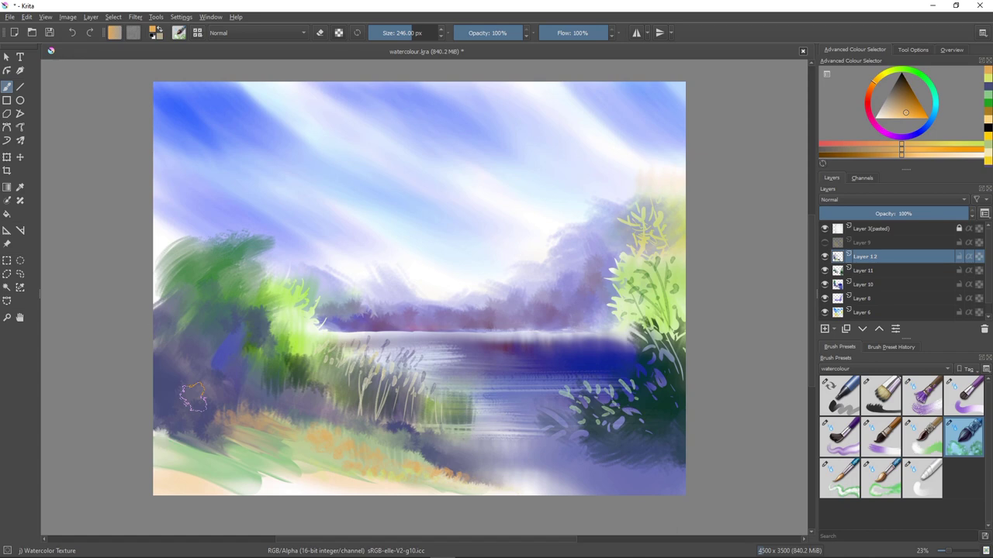
Step: Try orange foliage on the left tree's top with the Wet Textured Soft brush and the Wet Smear brush at 110 px
{"action": "key", "text": "slash"}
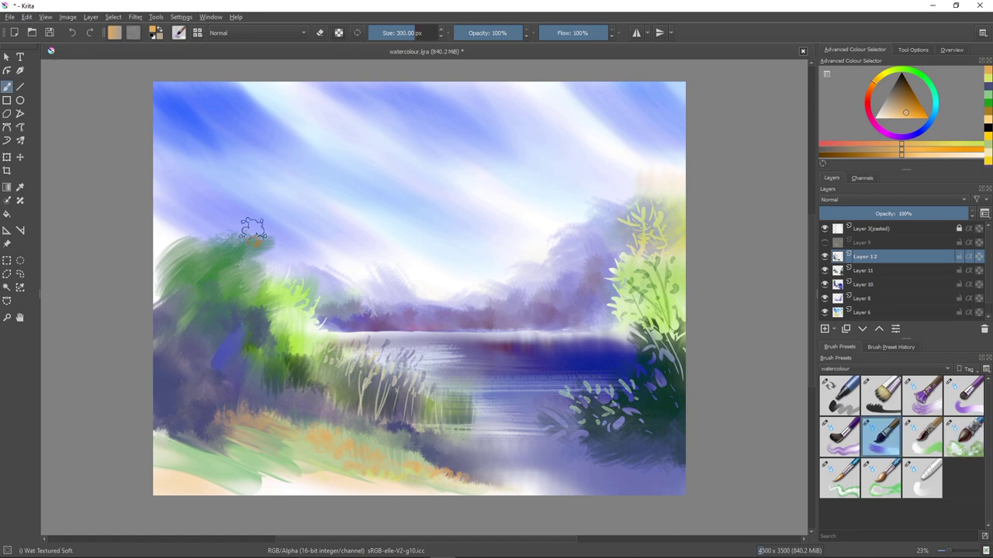
{"action": "key", "text": "comma"}
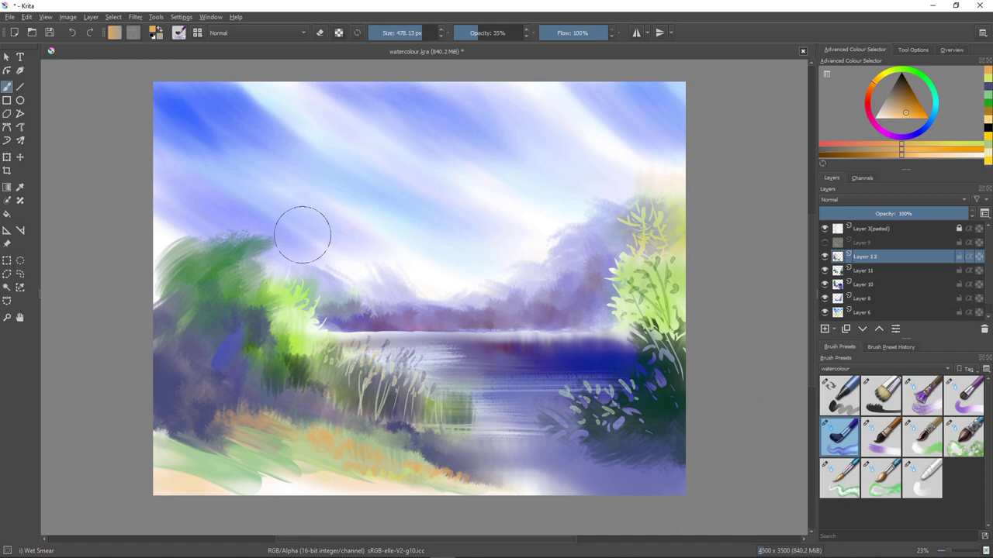
{"action": "key", "text": "bracketleft"}
{"action": "key", "text": "bracketleft"}
{"action": "key", "text": "bracketleft"}
{"action": "key", "text": "bracketleft"}
{"action": "key", "text": "bracketleft"}
{"action": "key", "text": "bracketleft"}
{"action": "left_click_drag", "start_coordinate": [262, 243], "coordinate": [267, 239]}
{"action": "key", "text": "bracketleft"}
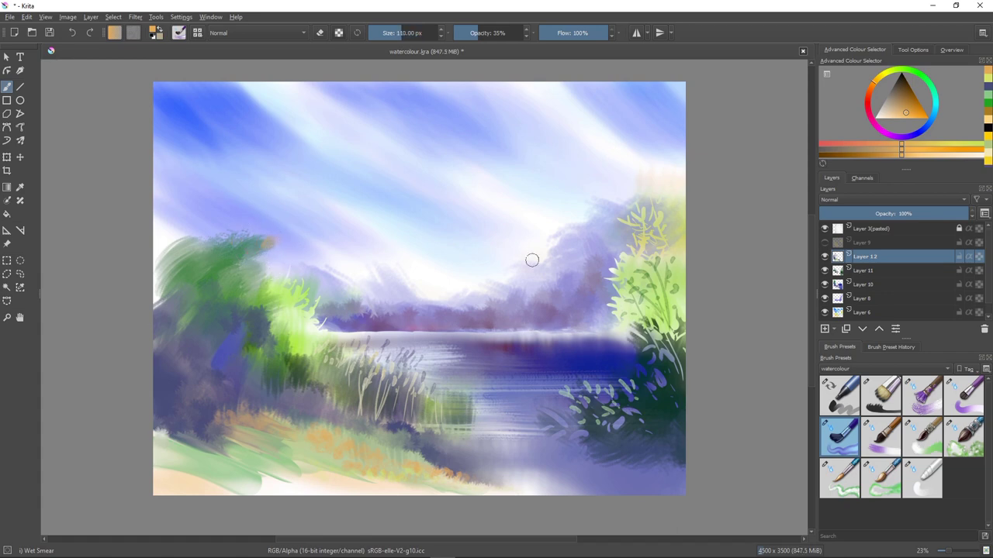
Step: Try light yellow foliage strokes on the left tree's top with the Wet Smear brush at 110 px, and undo them
{"action": "left_click_drag", "start_coordinate": [879, 77], "coordinate": [886, 72]}
{"action": "left_click_drag", "start_coordinate": [906, 112], "coordinate": [903, 118]}
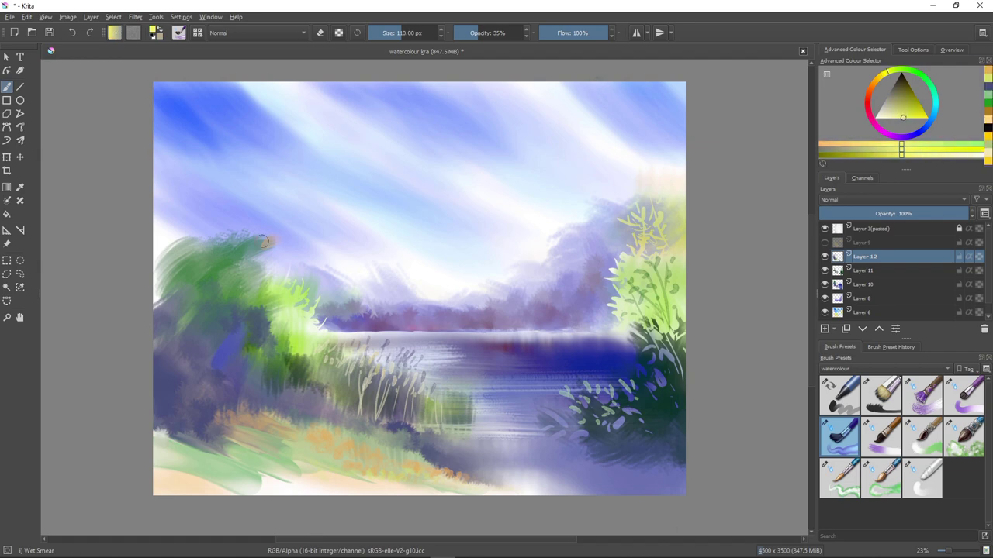
{"action": "mouse_move", "coordinate": [273, 241]}
{"action": "left_mouse_down"}
{"action": "mouse_move", "coordinate": [254, 239]}
{"action": "mouse_move", "coordinate": [264, 256]}
{"action": "left_mouse_up"}
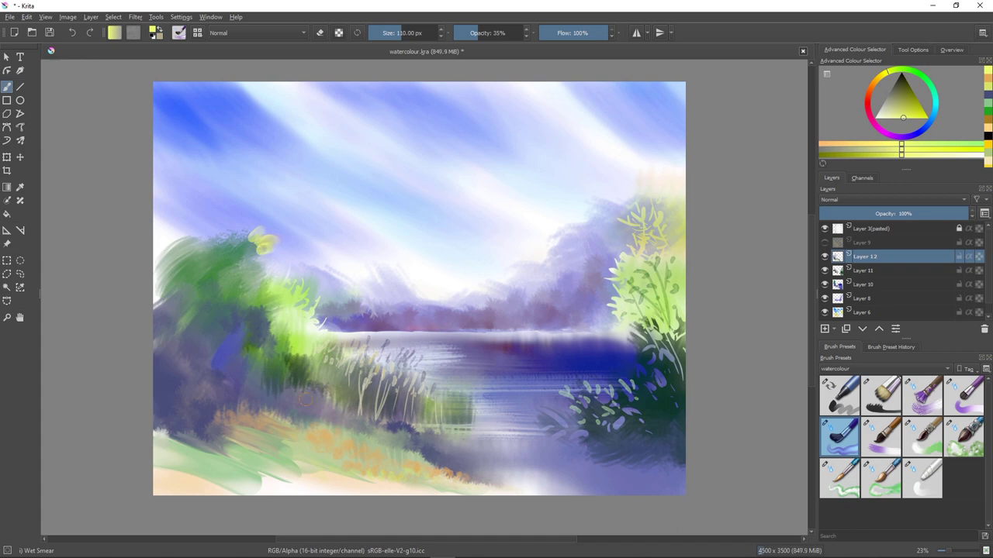
{"action": "key", "text": "ctrl+z"}
{"action": "key", "text": "ctrl+z"}
{"action": "key", "text": "ctrl+z"}
{"action": "key", "text": "ctrl+z"}
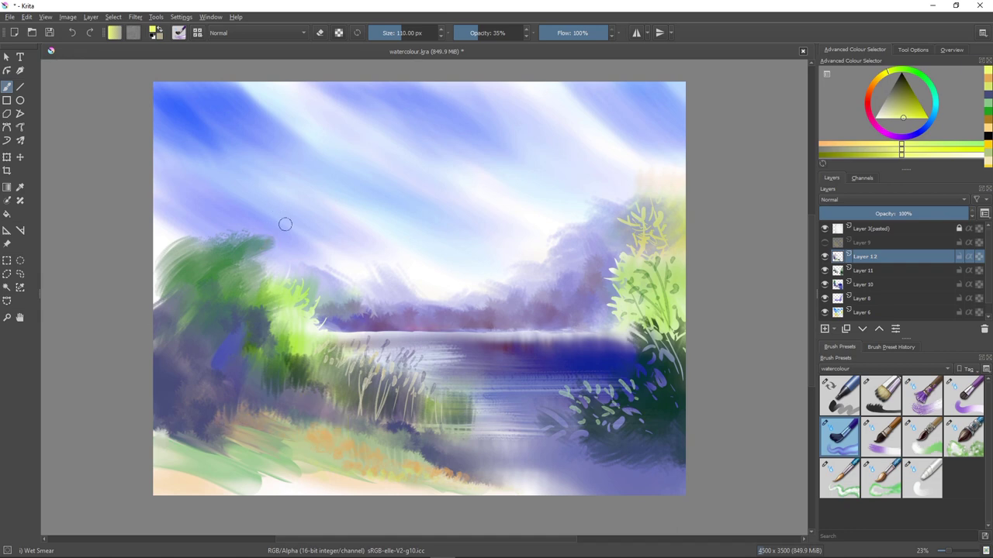
Step: Paint light yellow-green leaves beside the bright green bush with the Wet Smear brush at 59 px, and erase those above the left tree
{"action": "key", "text": "bracketleft"}
{"action": "key", "text": "bracketleft"}
{"action": "key", "text": "bracketleft"}
{"action": "key", "text": "bracketleft"}
{"action": "key", "text": "bracketleft"}
{"action": "key", "text": "bracketleft"}
{"action": "left_click_drag", "start_coordinate": [267, 237], "coordinate": [263, 228]}
{"action": "left_click", "coordinate": [229, 221]}
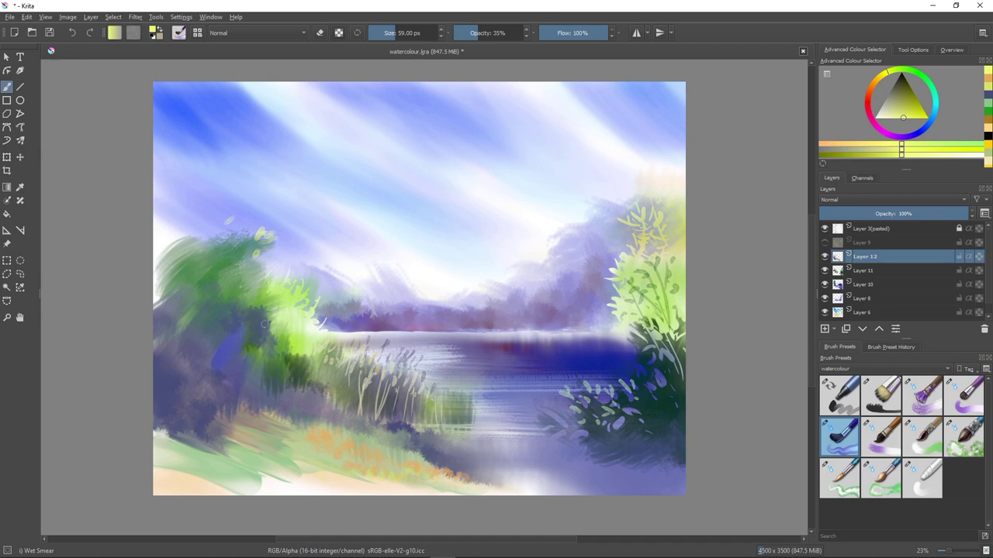
{"action": "left_click_drag", "start_coordinate": [266, 324], "coordinate": [265, 322]}
{"action": "key", "text": "e"}
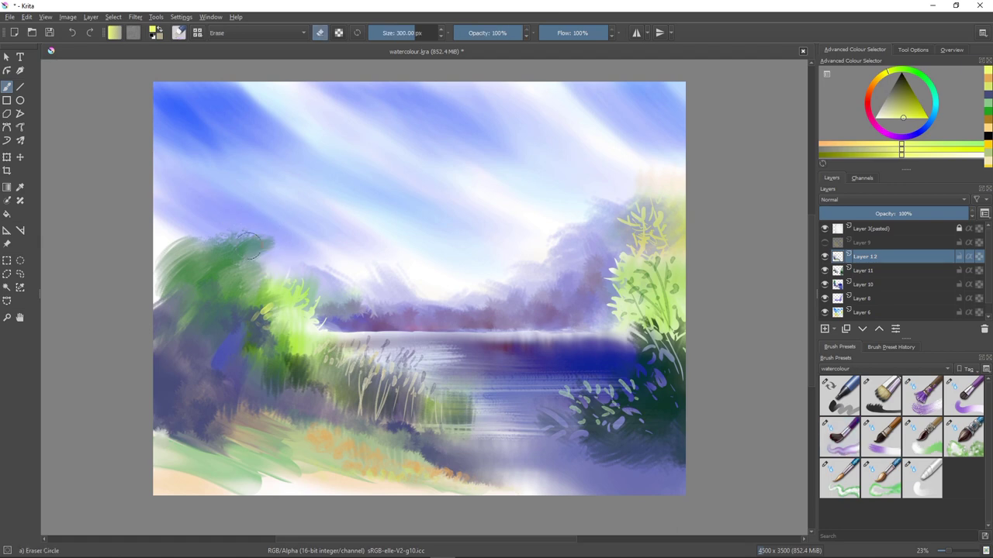
Step: Paint dark blue leaf strokes on the water-side top of the left tree with the Wet Smear brush at 59 px
{"action": "left_click", "coordinate": [212, 209], "text": "ctrl"}
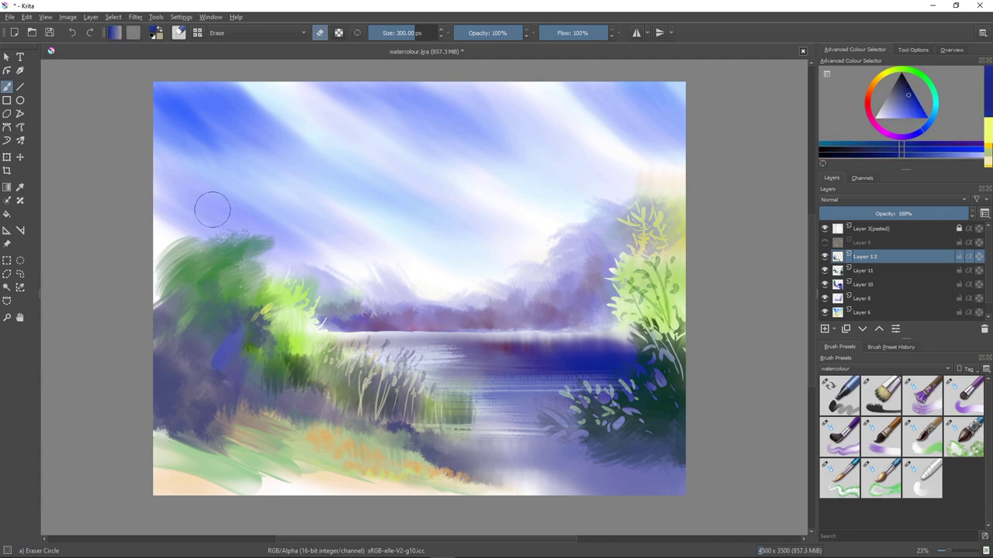
{"action": "key", "text": "/"}
{"action": "mouse_move", "coordinate": [269, 228]}
{"action": "left_mouse_down"}
{"action": "mouse_move", "coordinate": [251, 256]}
{"action": "mouse_move", "coordinate": [228, 231]}
{"action": "mouse_move", "coordinate": [257, 236]}
{"action": "left_mouse_up"}
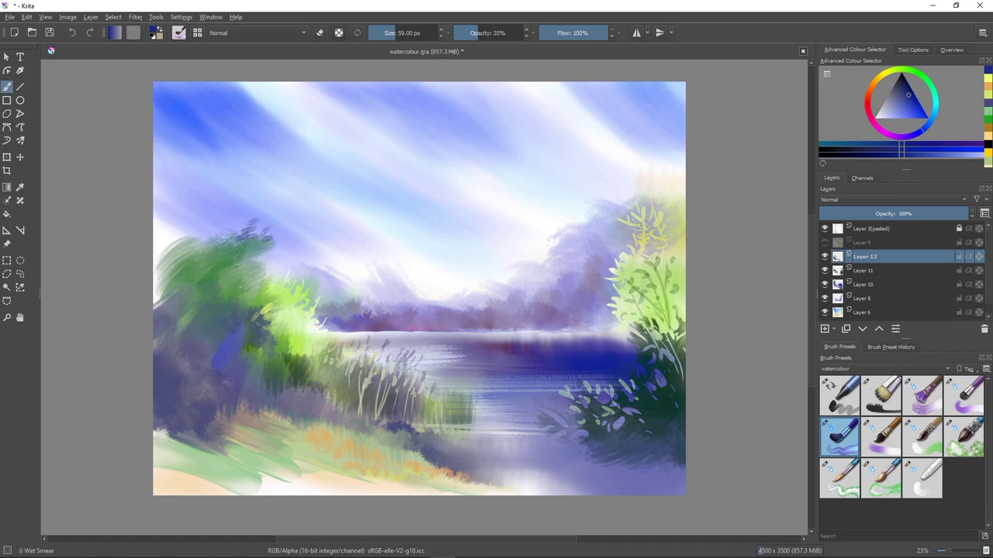
Step: Paint medium green leaf strokes over the dark blue leaves and along the left tree's crown
{"action": "left_click", "coordinate": [909, 70]}
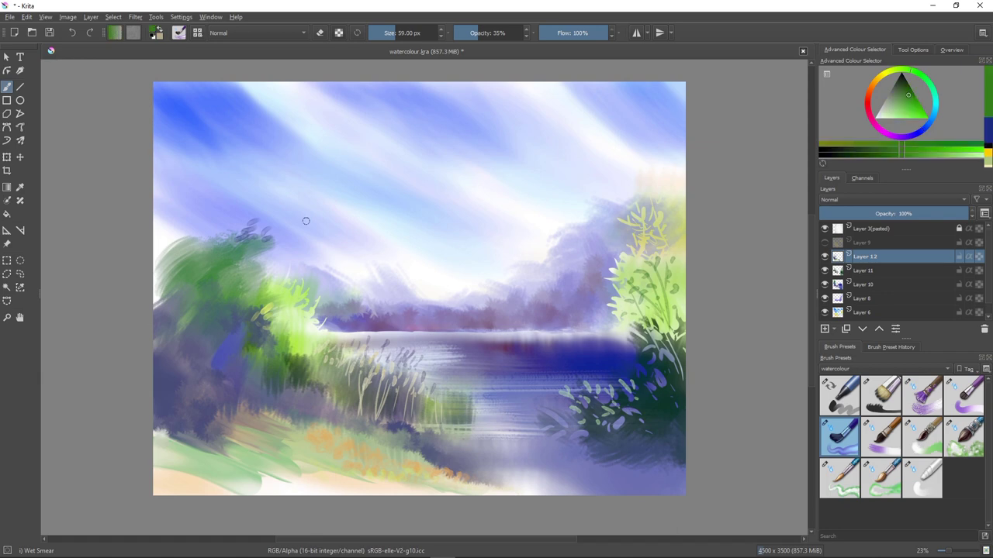
{"action": "left_click_drag", "start_coordinate": [257, 218], "coordinate": [265, 236]}
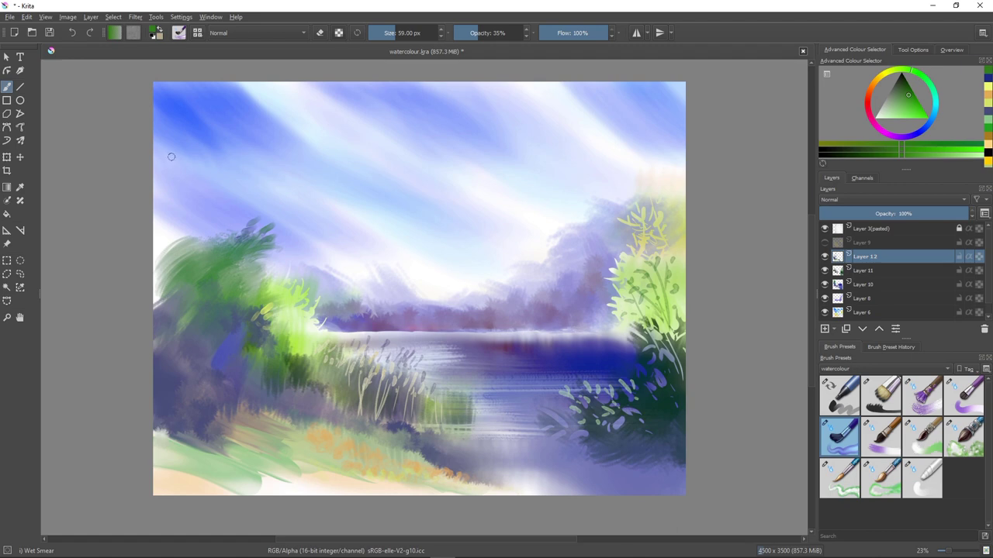
{"action": "mouse_move", "coordinate": [228, 222]}
{"action": "left_mouse_down"}
{"action": "mouse_move", "coordinate": [228, 232]}
{"action": "mouse_move", "coordinate": [194, 220]}
{"action": "mouse_move", "coordinate": [185, 245]}
{"action": "mouse_move", "coordinate": [185, 226]}
{"action": "mouse_move", "coordinate": [202, 266]}
{"action": "left_mouse_up"}
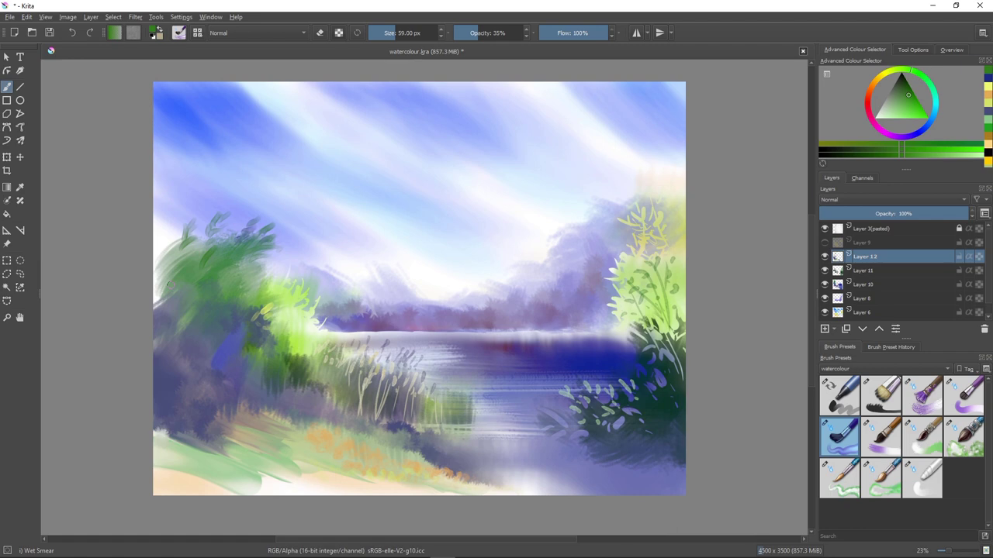
Step: Add light green leaf strokes through the left tree's middle and its shaded lower foliage
{"action": "key", "text": "l"}
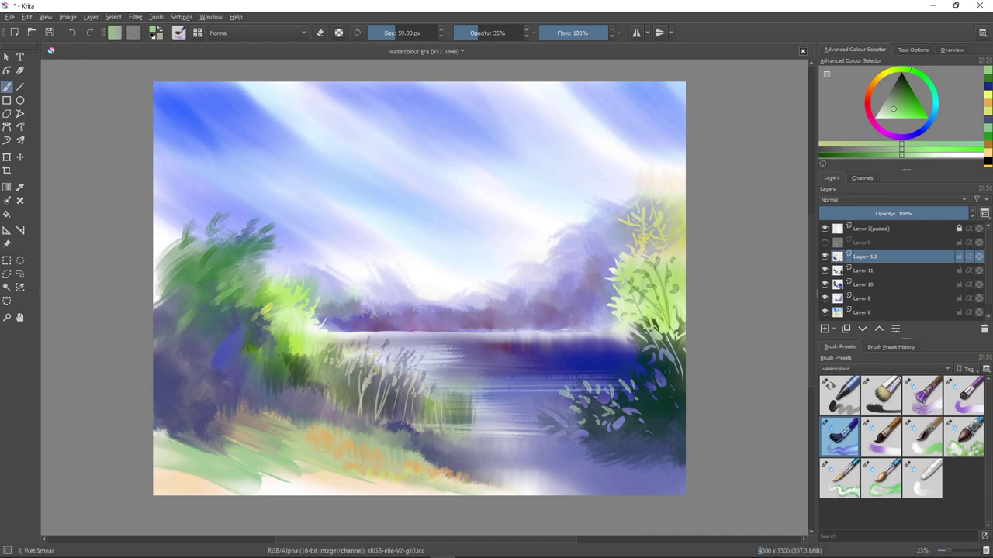
{"action": "left_click_drag", "start_coordinate": [261, 318], "coordinate": [258, 327]}
{"action": "mouse_move", "coordinate": [206, 363]}
{"action": "left_mouse_down"}
{"action": "mouse_move", "coordinate": [237, 351]}
{"action": "mouse_move", "coordinate": [231, 361]}
{"action": "mouse_move", "coordinate": [252, 365]}
{"action": "left_mouse_up"}
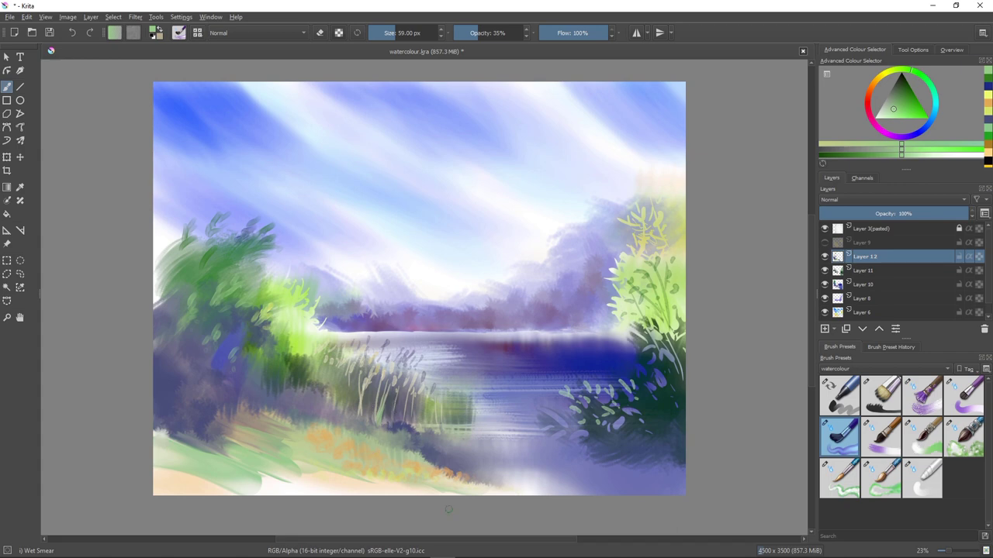
Step: Paint dark navy strokes between the reeds at the left bank's water edge with the Wet Smear brush at 59 px
{"action": "key", "text": "k"}
{"action": "key", "text": "k"}
{"action": "key", "text": "k"}
{"action": "key", "text": "k"}
{"action": "key", "text": "k"}
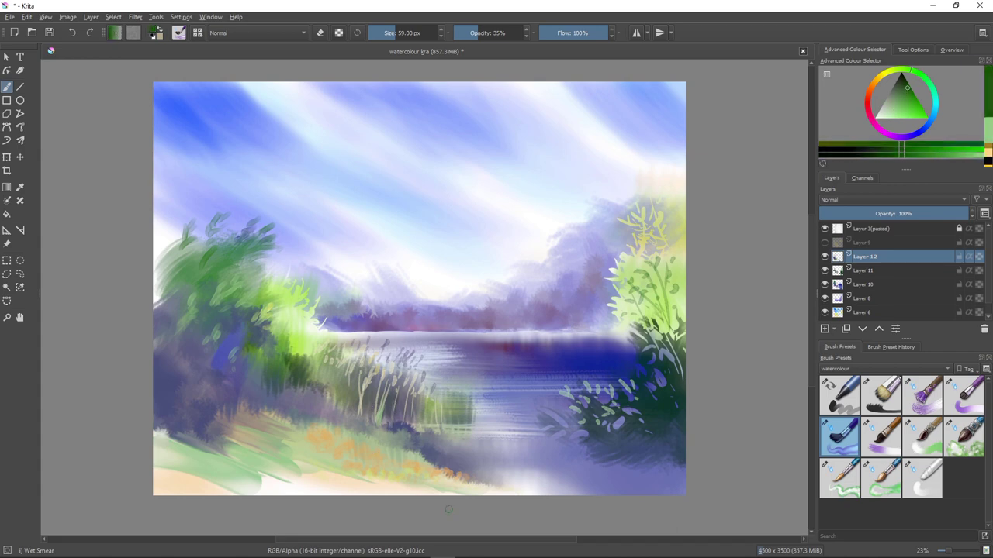
{"action": "left_click", "coordinate": [919, 133]}
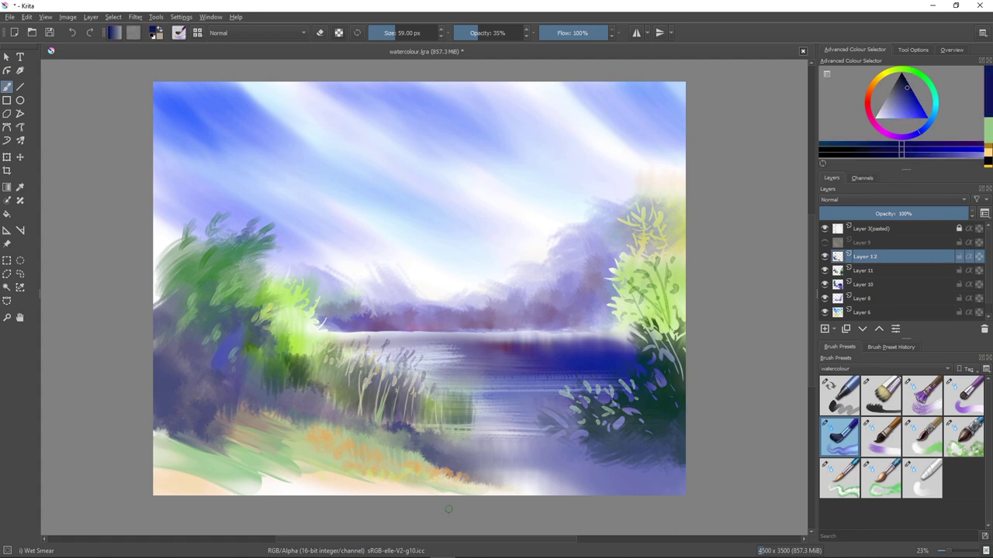
{"action": "mouse_move", "coordinate": [391, 400]}
{"action": "left_mouse_down"}
{"action": "mouse_move", "coordinate": [386, 433]}
{"action": "mouse_move", "coordinate": [402, 429]}
{"action": "mouse_move", "coordinate": [410, 440]}
{"action": "left_mouse_up"}
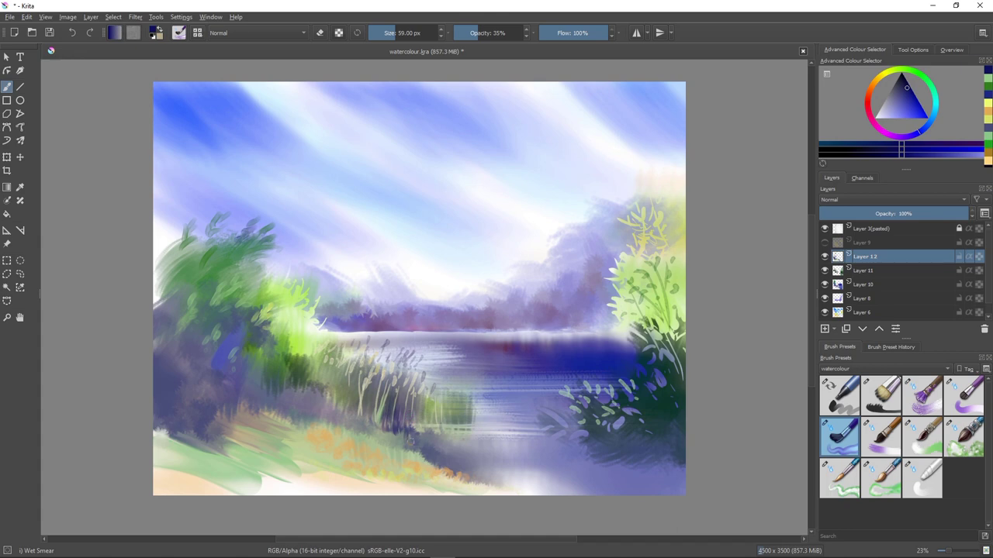
{"action": "mouse_move", "coordinate": [412, 403]}
{"action": "left_mouse_down"}
{"action": "mouse_move", "coordinate": [414, 436]}
{"action": "mouse_move", "coordinate": [426, 429]}
{"action": "left_mouse_up"}
{"action": "mouse_move", "coordinate": [372, 388]}
{"action": "left_mouse_down"}
{"action": "mouse_move", "coordinate": [372, 425]}
{"action": "mouse_move", "coordinate": [366, 404]}
{"action": "mouse_move", "coordinate": [385, 406]}
{"action": "mouse_move", "coordinate": [383, 422]}
{"action": "mouse_move", "coordinate": [354, 419]}
{"action": "left_mouse_up"}
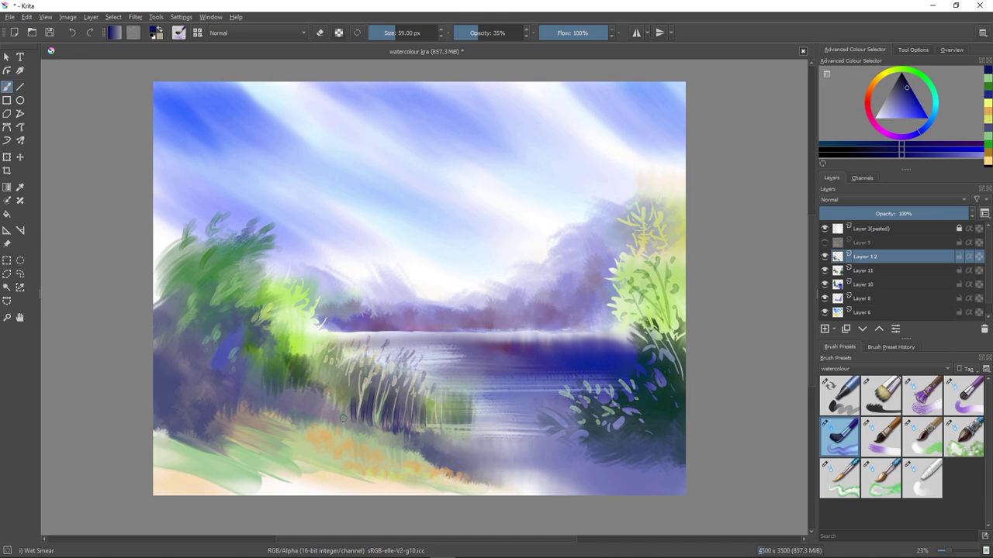
{"action": "mouse_move", "coordinate": [349, 397]}
{"action": "left_mouse_down"}
{"action": "mouse_move", "coordinate": [349, 426]}
{"action": "mouse_move", "coordinate": [342, 416]}
{"action": "mouse_move", "coordinate": [353, 403]}
{"action": "mouse_move", "coordinate": [340, 416]}
{"action": "left_mouse_up"}
{"action": "mouse_move", "coordinate": [338, 374]}
{"action": "left_mouse_down"}
{"action": "mouse_move", "coordinate": [341, 405]}
{"action": "mouse_move", "coordinate": [324, 405]}
{"action": "left_mouse_up"}
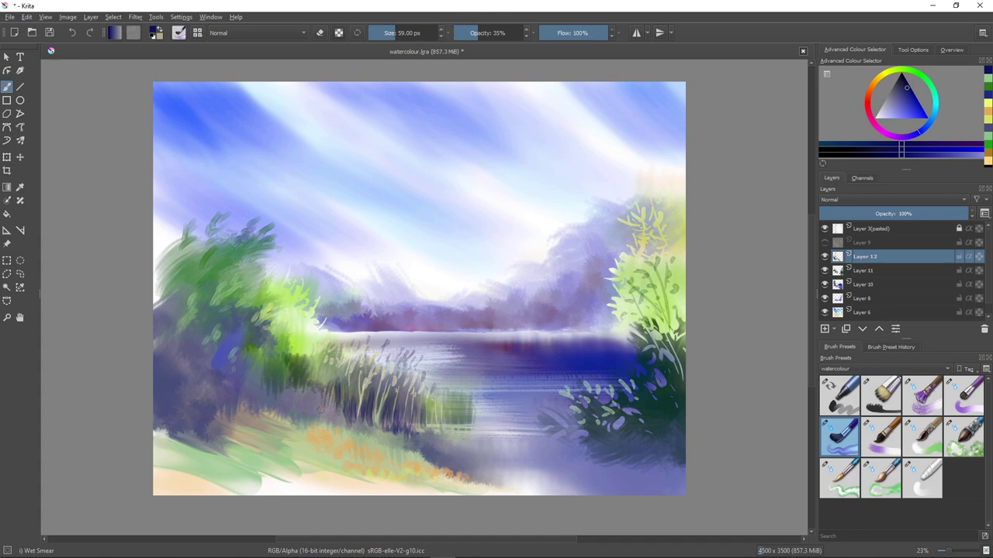
{"action": "left_click_drag", "start_coordinate": [427, 424], "coordinate": [426, 398]}
Step: Paint thin dark navy reeds over the water at the outer end of the reed bed with the Wet Smear brush at 35 px
{"action": "key", "text": "bracketleft"}
{"action": "key", "text": "bracketleft"}
{"action": "key", "text": "bracketleft"}
{"action": "key", "text": "bracketleft"}
{"action": "key", "text": "bracketright"}
{"action": "key", "text": "bracketright"}
{"action": "mouse_move", "coordinate": [474, 417]}
{"action": "left_mouse_down"}
{"action": "mouse_move", "coordinate": [473, 380]}
{"action": "mouse_move", "coordinate": [466, 419]}
{"action": "mouse_move", "coordinate": [459, 370]}
{"action": "left_mouse_up"}
{"action": "mouse_move", "coordinate": [453, 408]}
{"action": "left_mouse_down"}
{"action": "mouse_move", "coordinate": [450, 382]}
{"action": "mouse_move", "coordinate": [442, 394]}
{"action": "left_mouse_up"}
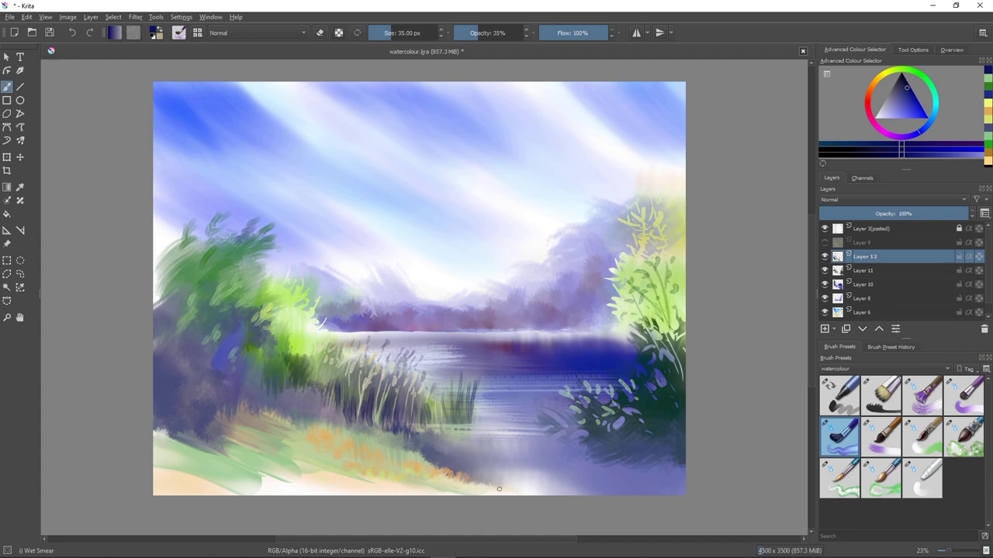
Step: Paint tall dark navy reeds rising from the foreground water beside the shoreline with the Wet Smear brush at 38 px
{"action": "key", "text": "bracketright"}
{"action": "key", "text": "bracketright"}
{"action": "left_click_drag", "start_coordinate": [489, 479], "coordinate": [491, 427]}
{"action": "left_click_drag", "start_coordinate": [495, 476], "coordinate": [495, 427]}
{"action": "left_click_drag", "start_coordinate": [505, 447], "coordinate": [519, 393]}
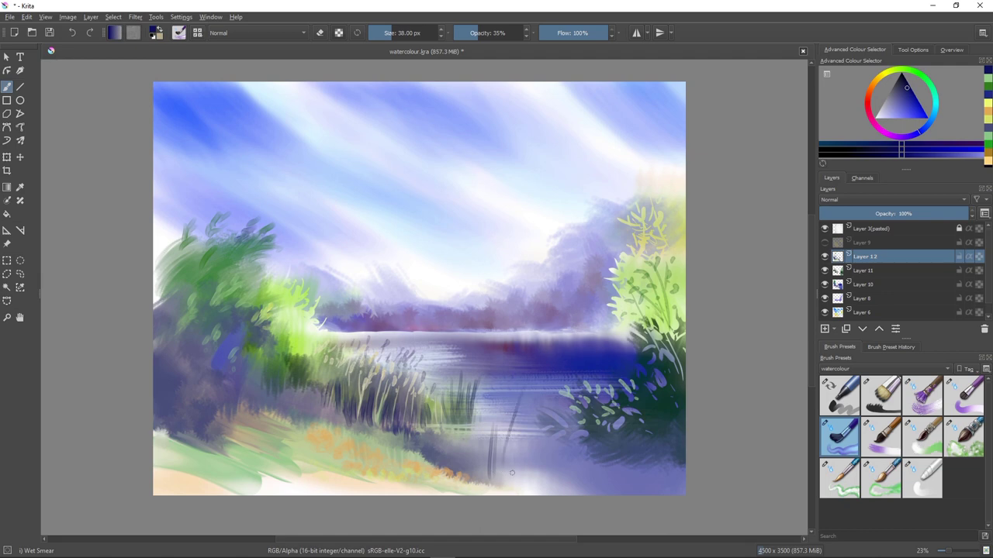
{"action": "left_click_drag", "start_coordinate": [516, 479], "coordinate": [520, 418]}
Step: Paint pale cream reeds and highlights over the dark reeds in the foreground water with the Wet Smear brush at 38 px
{"action": "left_click", "coordinate": [884, 115]}
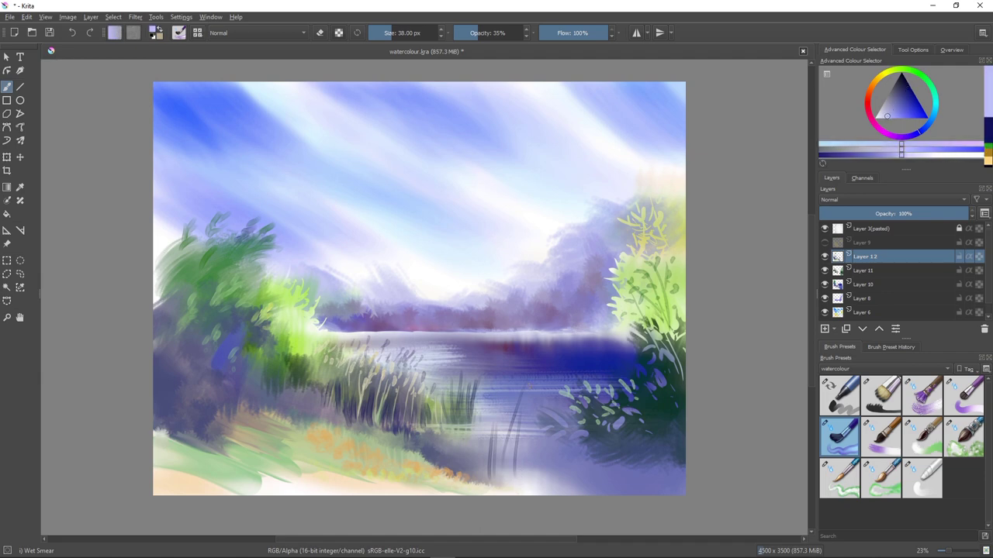
{"action": "left_click", "coordinate": [883, 75]}
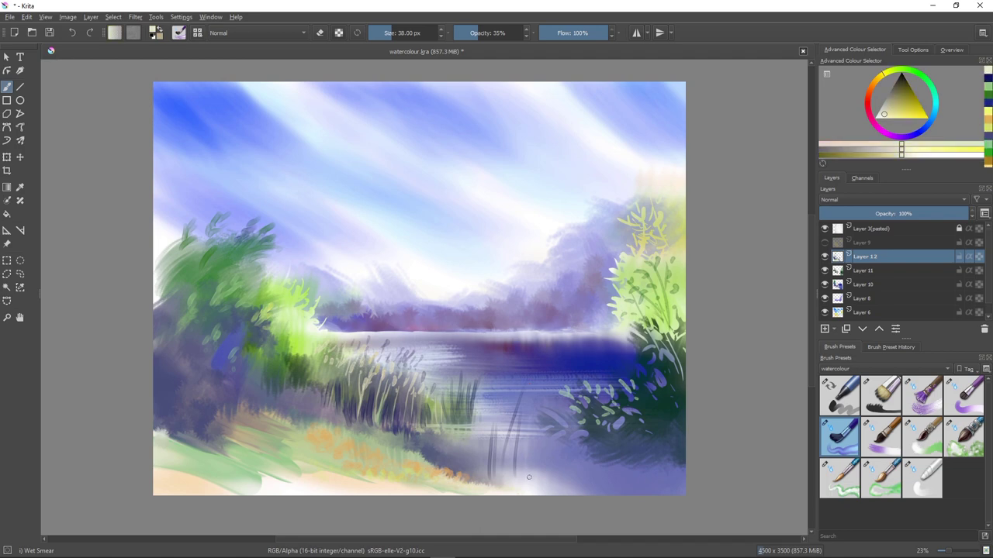
{"action": "left_click_drag", "start_coordinate": [529, 477], "coordinate": [530, 397]}
{"action": "mouse_move", "coordinate": [539, 475]}
{"action": "left_mouse_down"}
{"action": "mouse_move", "coordinate": [538, 411]}
{"action": "mouse_move", "coordinate": [543, 429]}
{"action": "left_mouse_up"}
{"action": "mouse_move", "coordinate": [531, 378]}
{"action": "left_mouse_down"}
{"action": "mouse_move", "coordinate": [521, 396]}
{"action": "mouse_move", "coordinate": [530, 414]}
{"action": "mouse_move", "coordinate": [551, 394]}
{"action": "mouse_move", "coordinate": [538, 428]}
{"action": "left_mouse_up"}
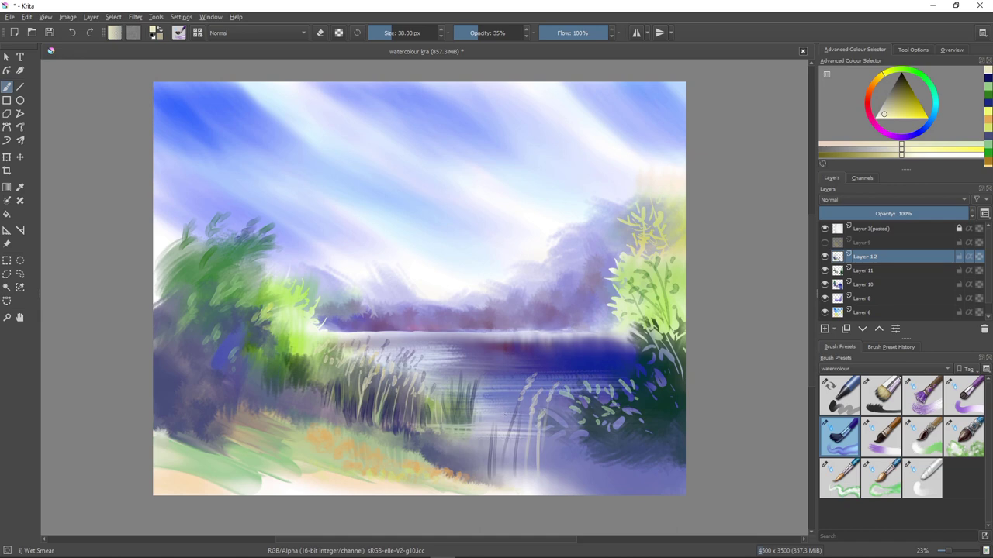
{"action": "left_click_drag", "start_coordinate": [503, 418], "coordinate": [482, 459]}
Step: Add white reed strokes at the inner end of the left reed bed, below the bright green bush
{"action": "left_click", "coordinate": [401, 362], "text": "ctrl"}
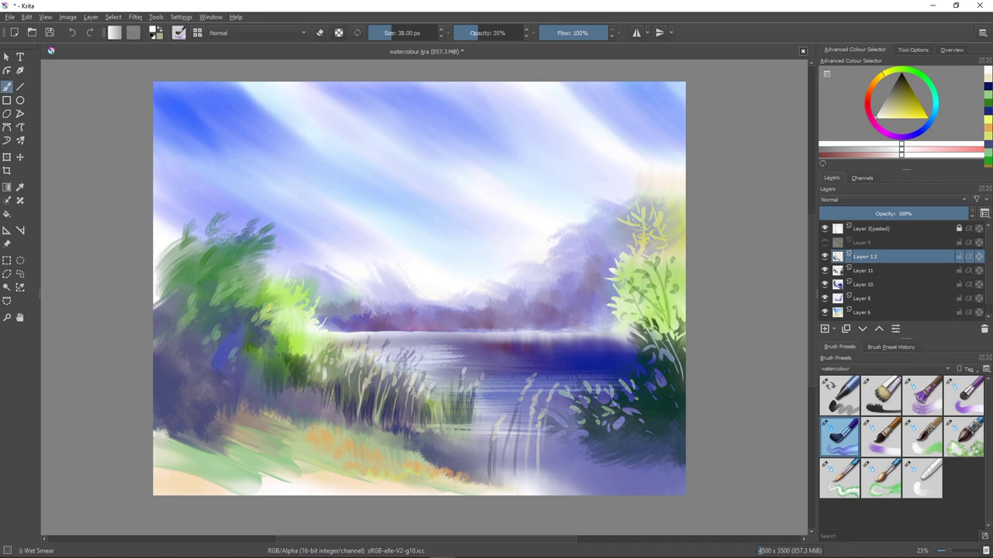
{"action": "mouse_move", "coordinate": [314, 392]}
{"action": "left_mouse_down"}
{"action": "mouse_move", "coordinate": [311, 375]}
{"action": "mouse_move", "coordinate": [308, 402]}
{"action": "left_mouse_up"}
{"action": "mouse_move", "coordinate": [305, 358]}
{"action": "left_mouse_down"}
{"action": "mouse_move", "coordinate": [292, 374]}
{"action": "mouse_move", "coordinate": [303, 392]}
{"action": "mouse_move", "coordinate": [296, 408]}
{"action": "mouse_move", "coordinate": [315, 386]}
{"action": "left_mouse_up"}
{"action": "mouse_move", "coordinate": [324, 421]}
{"action": "left_mouse_down"}
{"action": "mouse_move", "coordinate": [326, 390]}
{"action": "mouse_move", "coordinate": [332, 415]}
{"action": "left_mouse_up"}
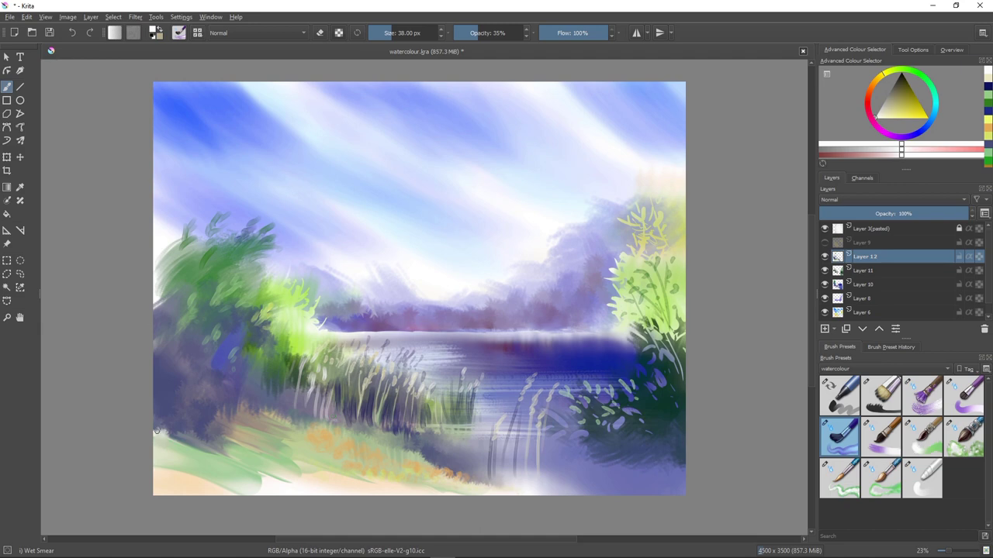
Step: Sign the painting in white in its lower-left corner with the Marker Chisel Smooth brush at 22 px
{"action": "right_click", "coordinate": [173, 464]}
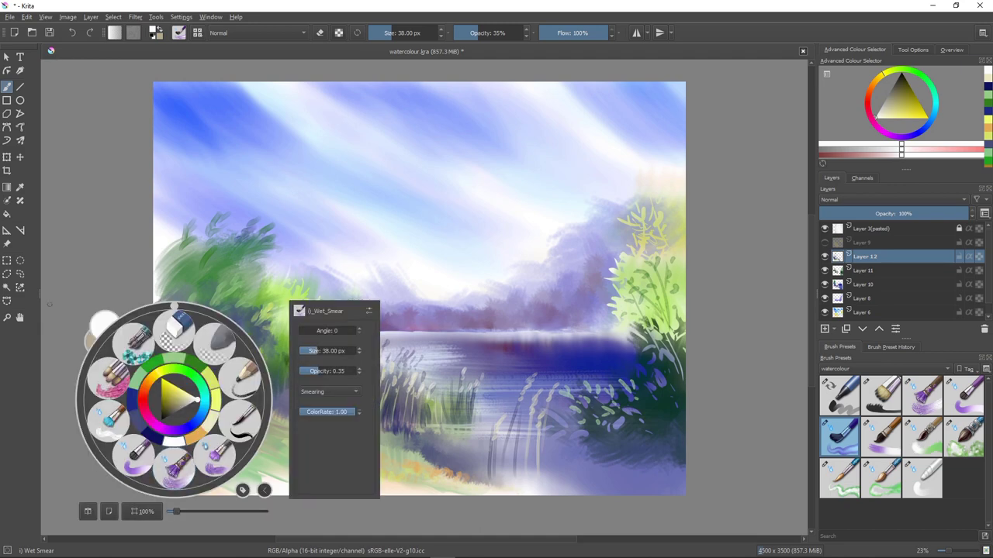
{"action": "left_click", "coordinate": [50, 305]}
{"action": "left_click_drag", "start_coordinate": [172, 476], "coordinate": [183, 481]}
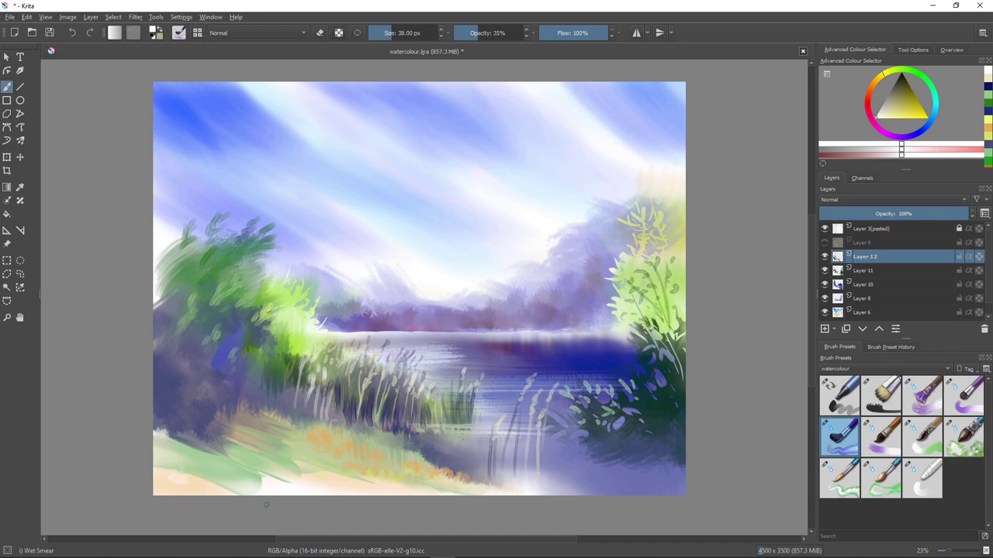
{"action": "key", "text": "slash"}
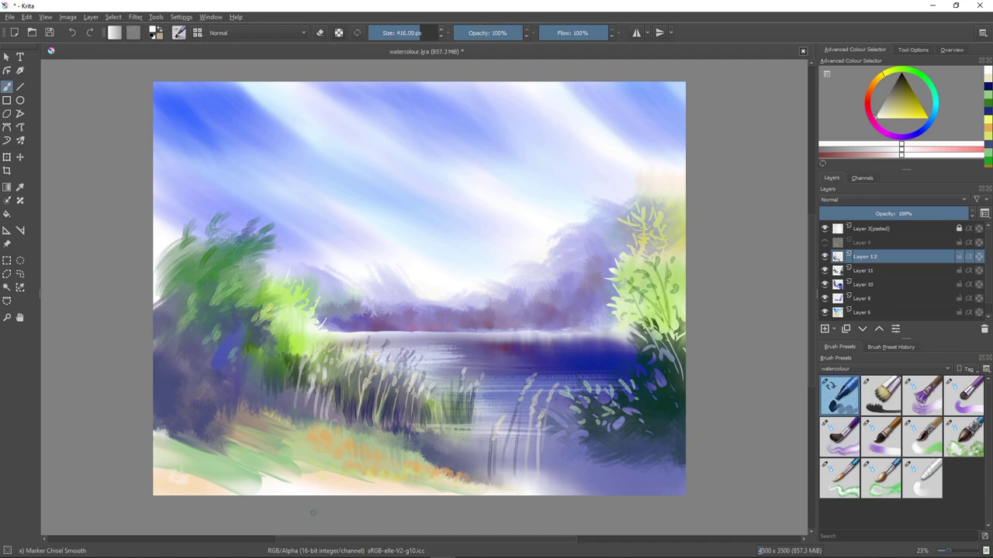
{"action": "mouse_move", "coordinate": [839, 394]}
{"action": "key", "text": "bracketleft"}
{"action": "key", "text": "bracketleft"}
{"action": "key", "text": "bracketleft"}
{"action": "key", "text": "bracketleft"}
{"action": "key", "text": "bracketleft"}
{"action": "key", "text": "bracketleft"}
{"action": "key", "text": "bracketleft"}
{"action": "key", "text": "bracketleft"}
{"action": "key", "text": "bracketleft"}
{"action": "key", "text": "bracketleft"}
{"action": "key", "text": "bracketleft"}
{"action": "key", "text": "bracketleft"}
{"action": "key", "text": "bracketleft"}
{"action": "key", "text": "bracketleft"}
{"action": "key", "text": "bracketleft"}
{"action": "key", "text": "bracketleft"}
{"action": "key", "text": "bracketleft"}
{"action": "key", "text": "bracketleft"}
{"action": "key", "text": "bracketleft"}
{"action": "key", "text": "bracketleft"}
{"action": "key", "text": "bracketleft"}
{"action": "key", "text": "bracketleft"}
{"action": "key", "text": "bracketleft"}
{"action": "key", "text": "bracketleft"}
{"action": "key", "text": "bracketleft"}
{"action": "key", "text": "bracketleft"}
{"action": "key", "text": "bracketleft"}
{"action": "key", "text": "bracketleft"}
{"action": "key", "text": "bracketleft"}
{"action": "key", "text": "bracketleft"}
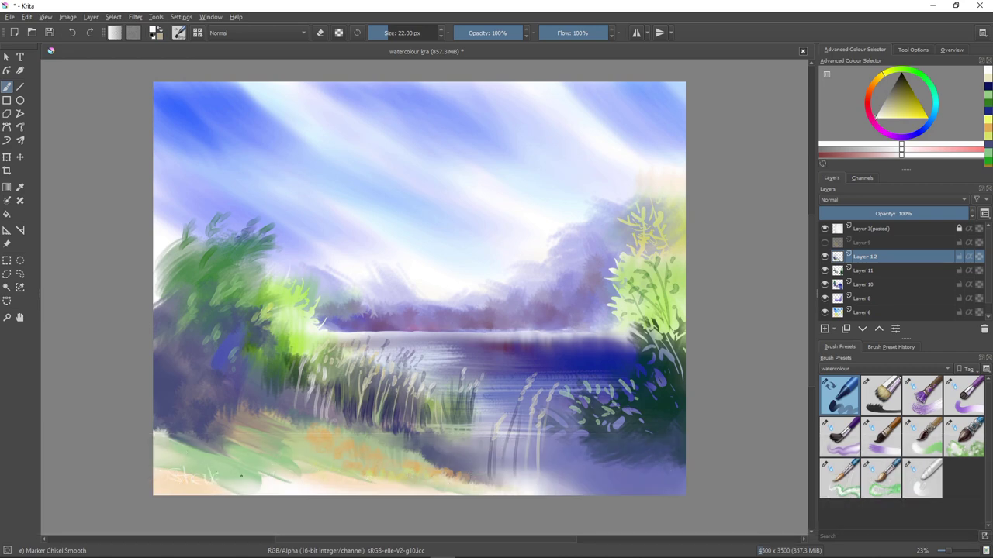
{"action": "mouse_move", "coordinate": [231, 468]}
{"action": "left_mouse_down"}
{"action": "mouse_move", "coordinate": [235, 486]}
{"action": "mouse_move", "coordinate": [247, 485]}
{"action": "left_mouse_up"}
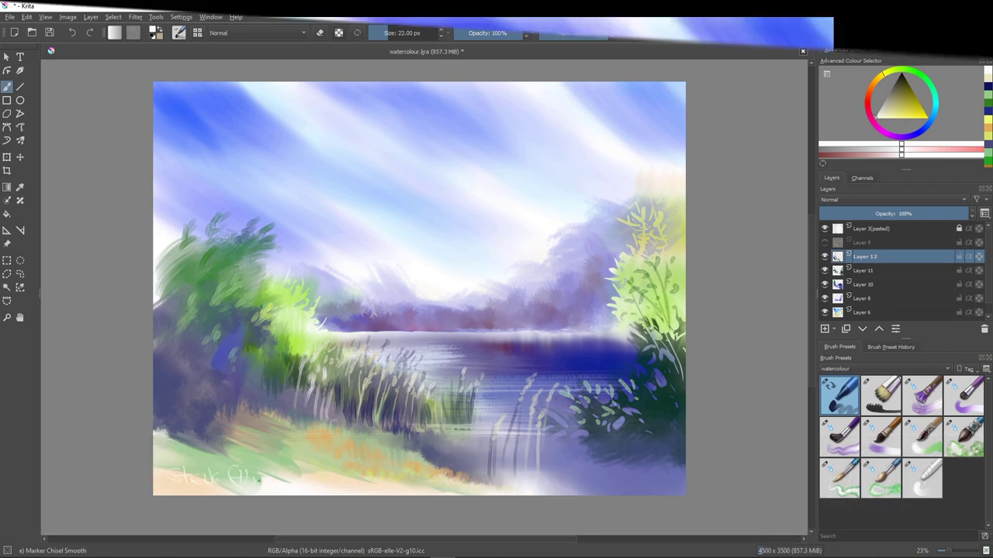